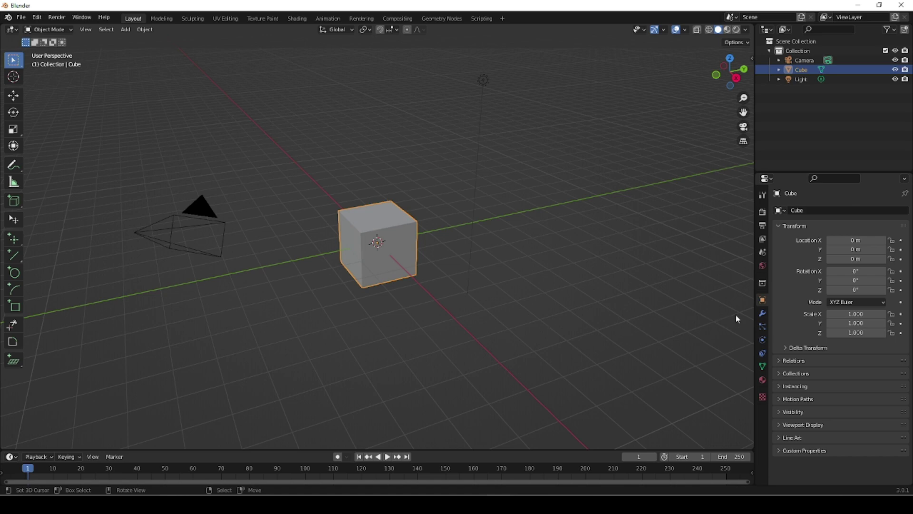
# - Delete the light and the camera from the scene
pyautogui.click(761, 314)
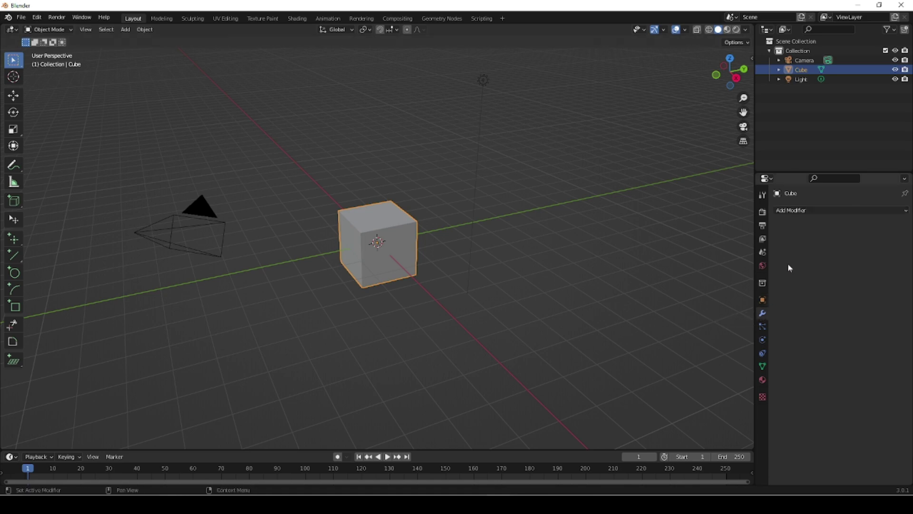
pyautogui.click(806, 210)
pyautogui.click(483, 81)
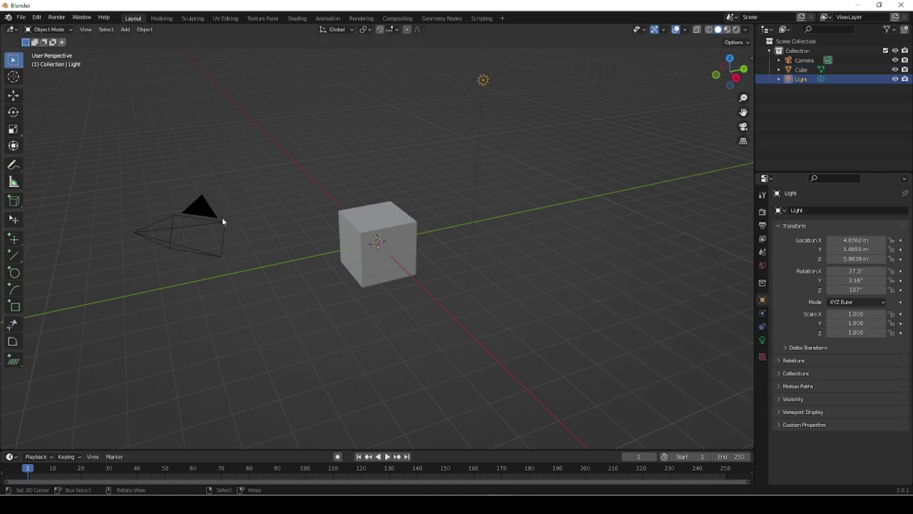
pyautogui.keyDown('shift'); pyautogui.click(186, 228); pyautogui.keyUp('shift')
pyautogui.press('Delete')
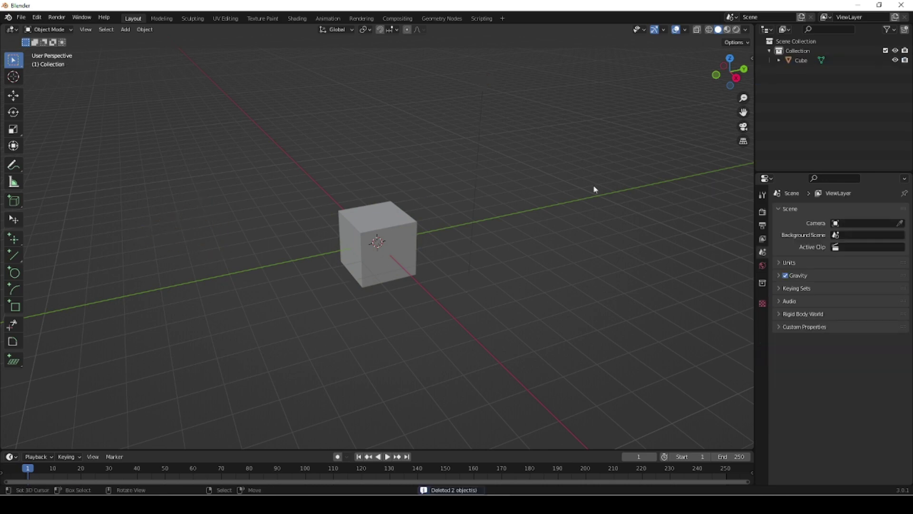
# - Show the cube's transform properties in the viewport and add an Array modifier to the cube
pyautogui.click(412, 242)
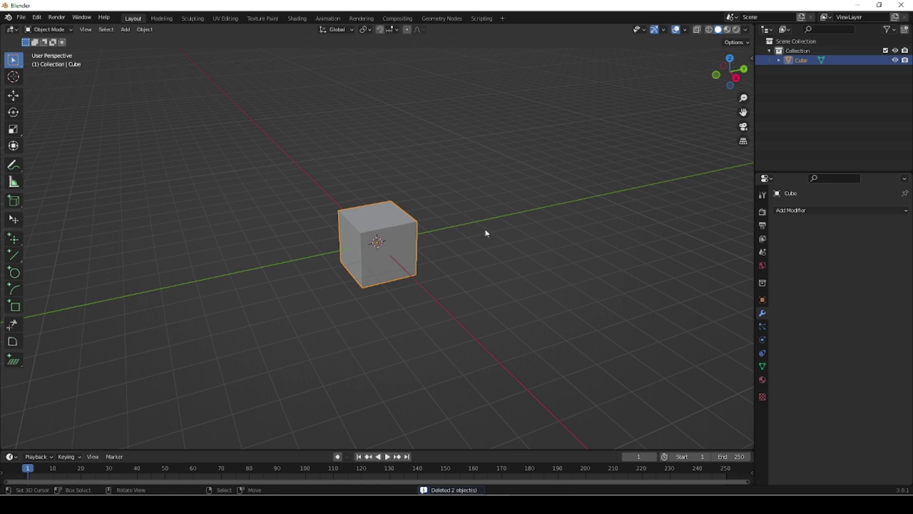
pyautogui.press('n')
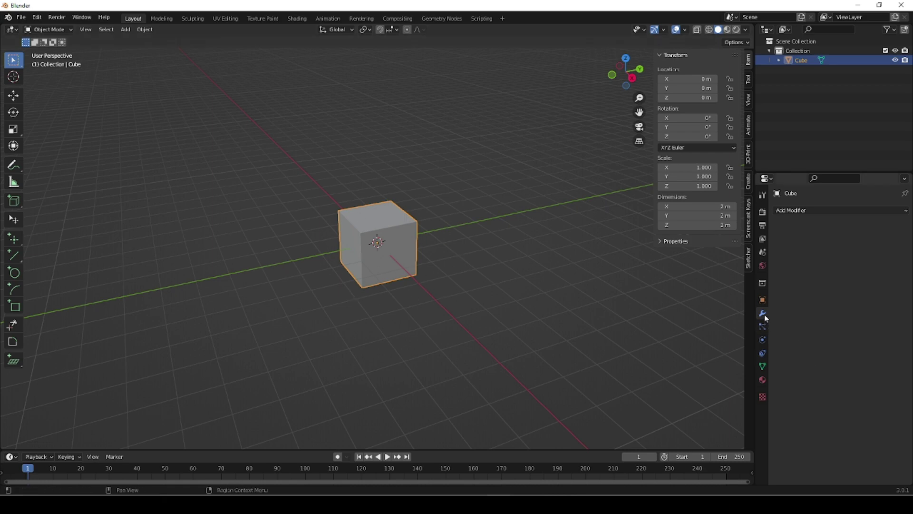
pyautogui.click(826, 211)
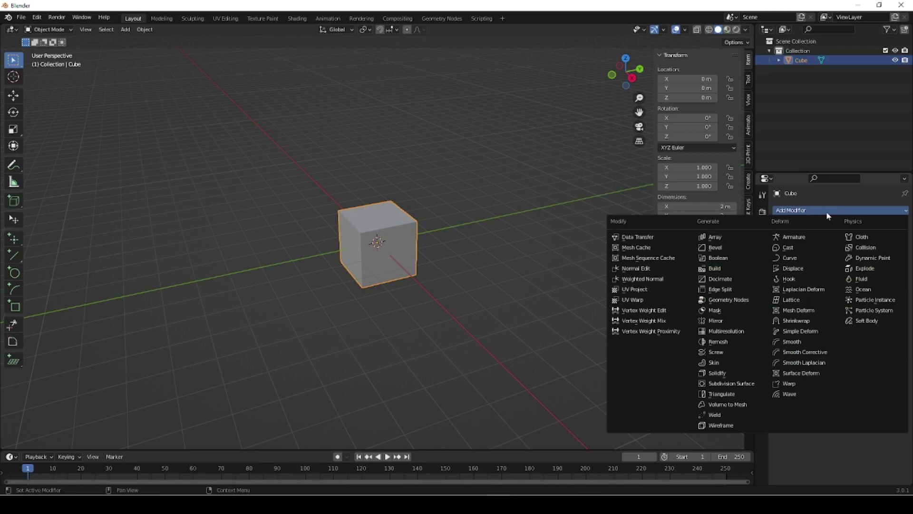
pyautogui.click(723, 237)
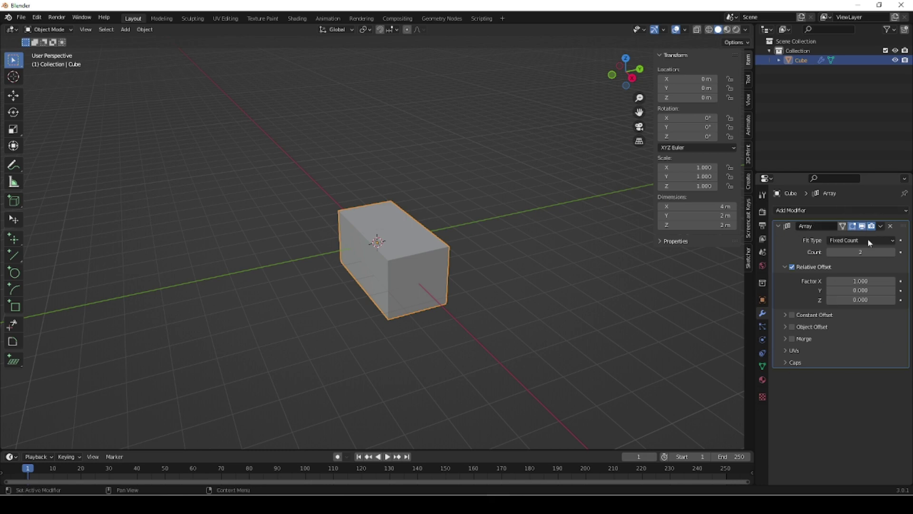
# - Collapse and re-expand the Array modifier's settings several times
pyautogui.click(778, 226)
pyautogui.click(778, 227)
pyautogui.click(779, 227)
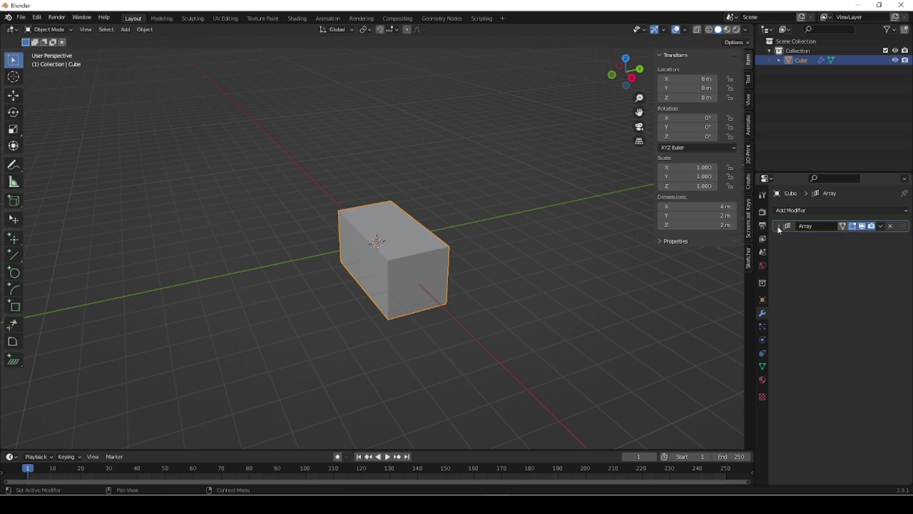
pyautogui.click(779, 226)
pyautogui.click(779, 227)
pyautogui.click(779, 227)
pyautogui.click(779, 227)
pyautogui.click(779, 226)
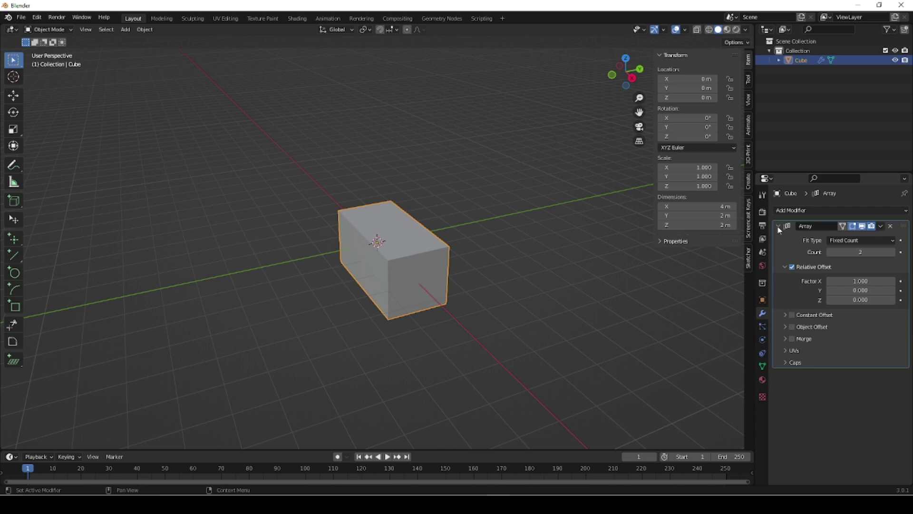
# - Rename the cube's Array modifier to XYZ
pyautogui.click(804, 228)
pyautogui.write('XYZ')
pyautogui.press('Return')
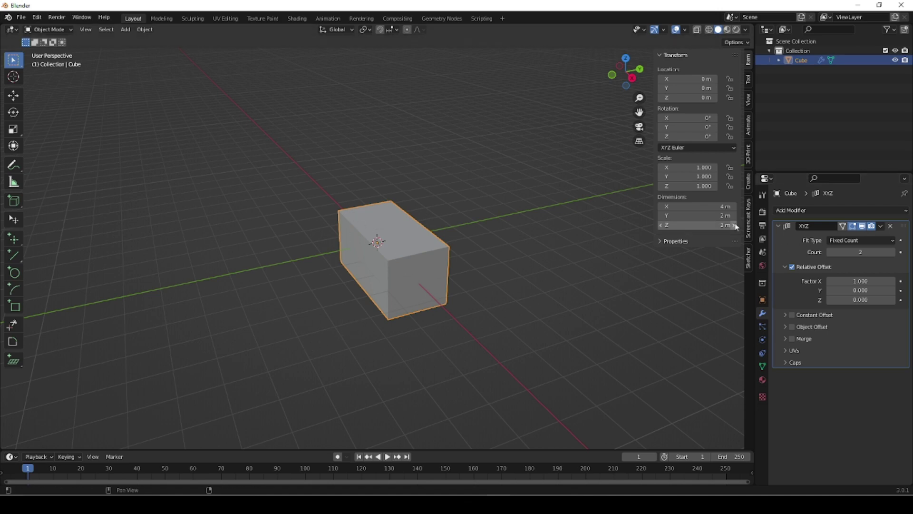
# - Toggle the XYZ modifier's viewport and render visibility off and back on
pyautogui.click(862, 226)
pyautogui.click(861, 226)
pyautogui.click(861, 226)
pyautogui.click(861, 227)
pyautogui.click(861, 226)
pyautogui.click(860, 226)
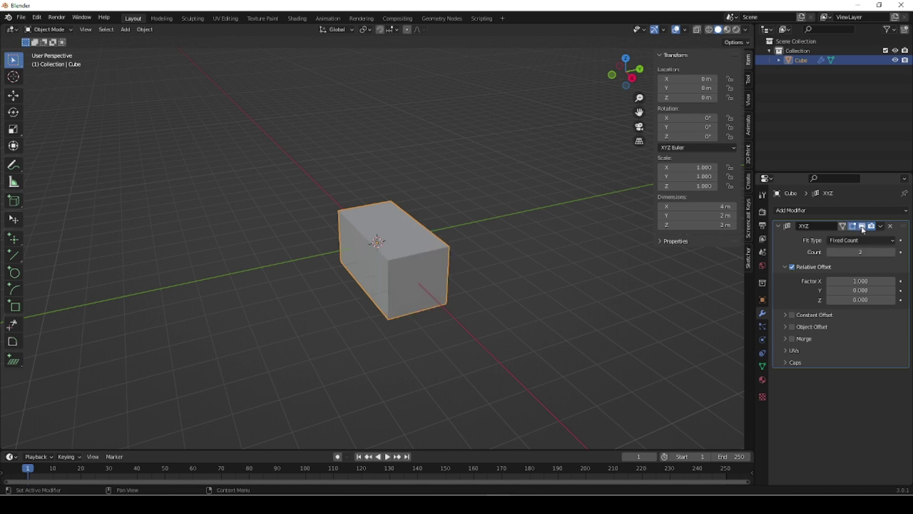
pyautogui.click(871, 227)
pyautogui.click(872, 226)
# - Enter Edit Mode on the cube and toggle the XYZ modifier's Edit Mode and On Cage display settings back and forth
pyautogui.press('Tab')
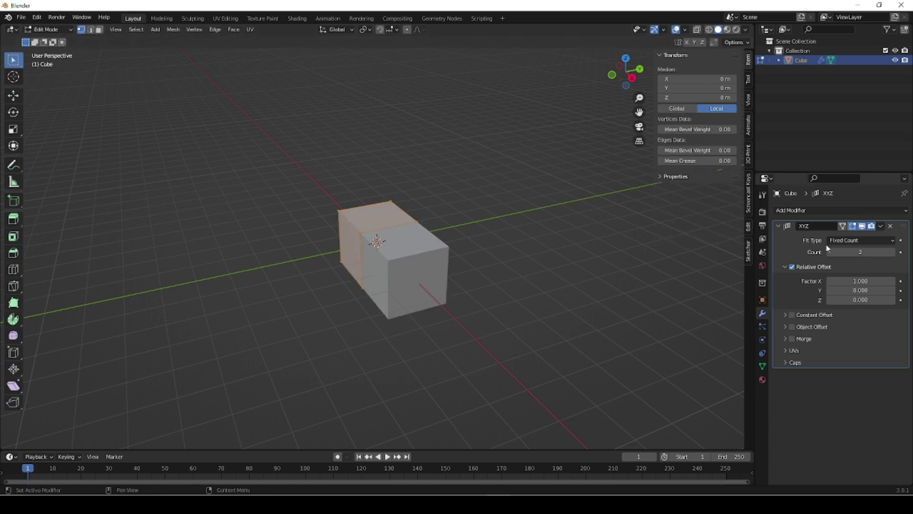
pyautogui.click(852, 227)
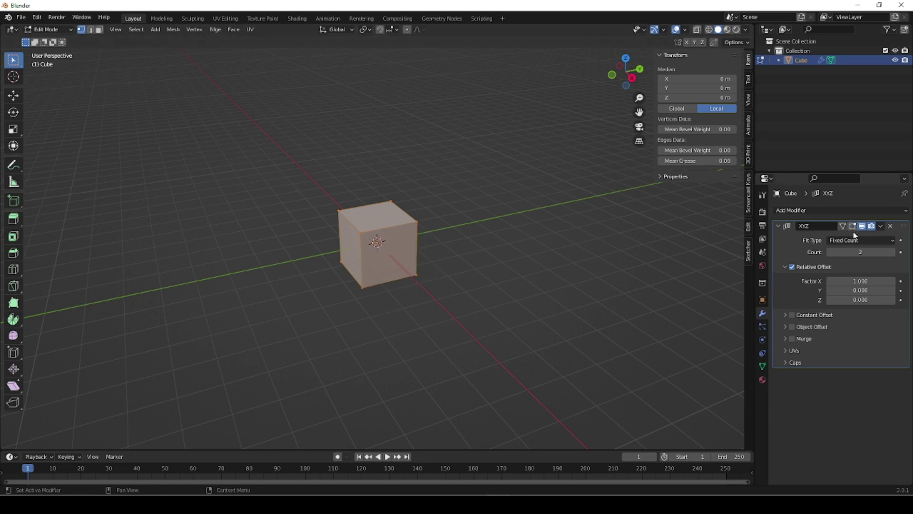
pyautogui.click(853, 227)
pyautogui.click(853, 226)
pyautogui.click(853, 227)
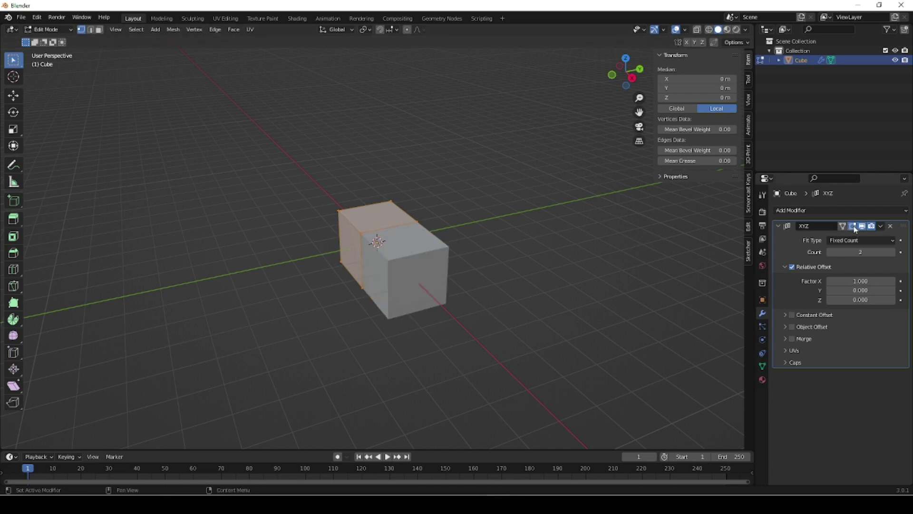
pyautogui.click(854, 227)
pyautogui.click(854, 227)
pyautogui.click(842, 227)
pyautogui.click(853, 227)
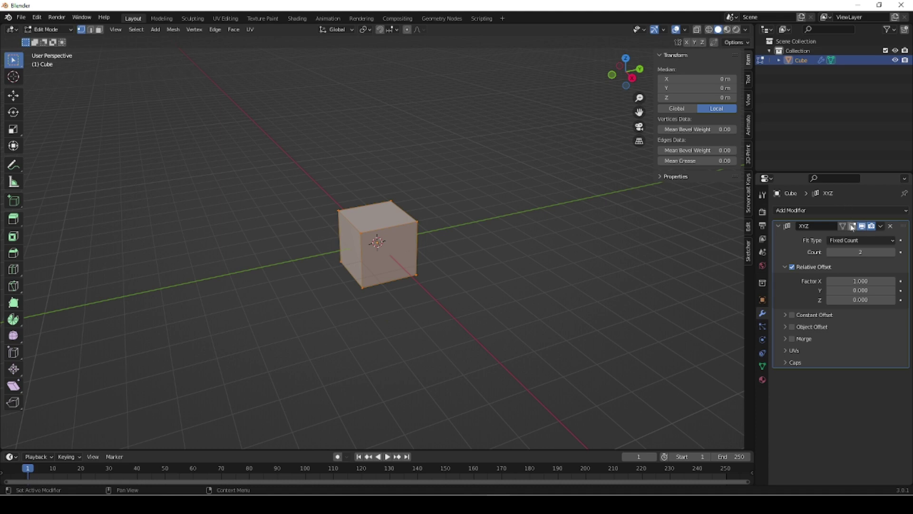
pyautogui.click(853, 228)
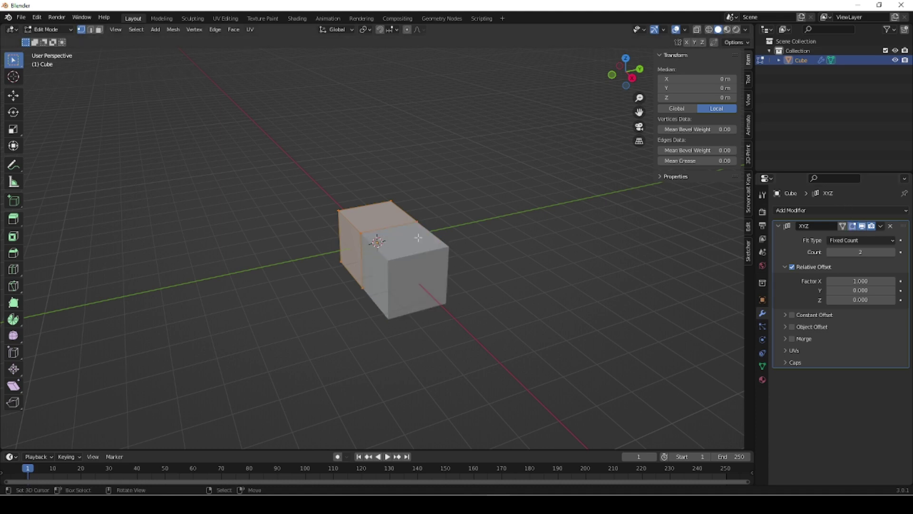
pyautogui.click(842, 226)
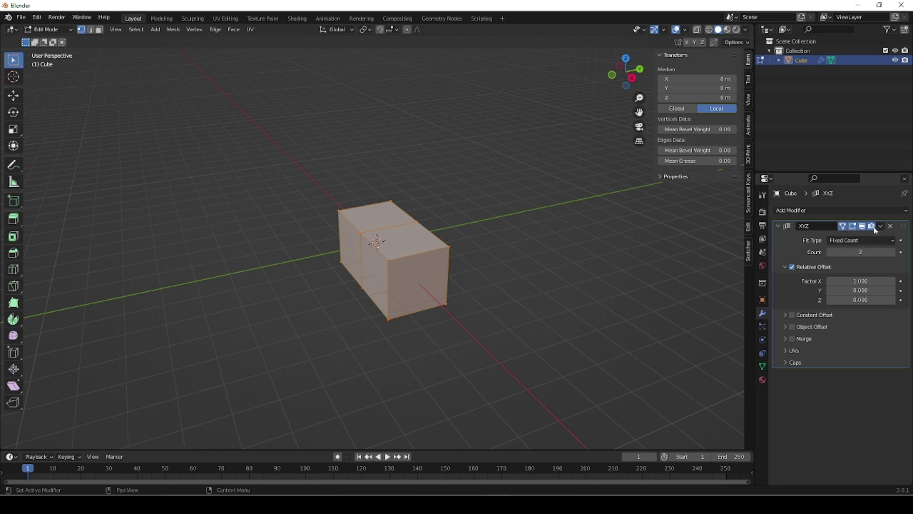
pyautogui.click(841, 227)
# - Turn off the XYZ modifier's display in Edit Mode, compare the cube in both modes and return to Object Mode
pyautogui.click(852, 227)
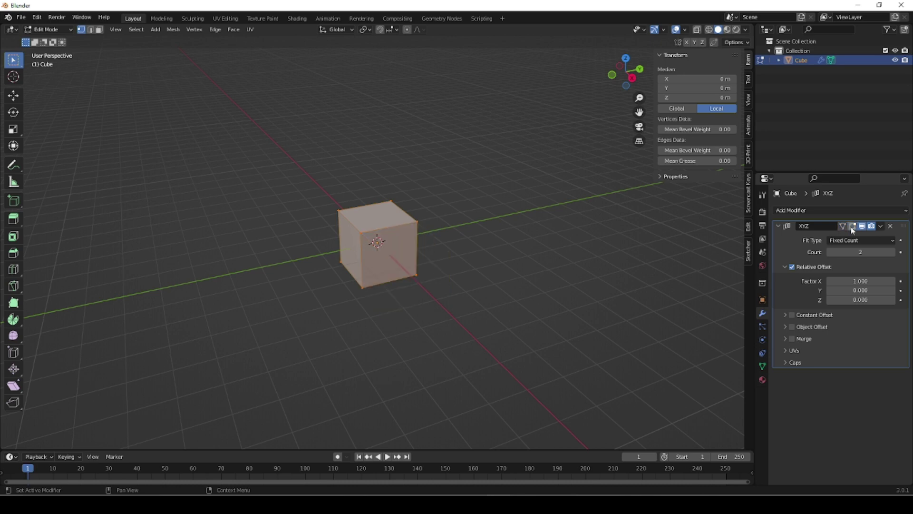
pyautogui.click(852, 228)
pyautogui.click(852, 229)
pyautogui.press('Tab')
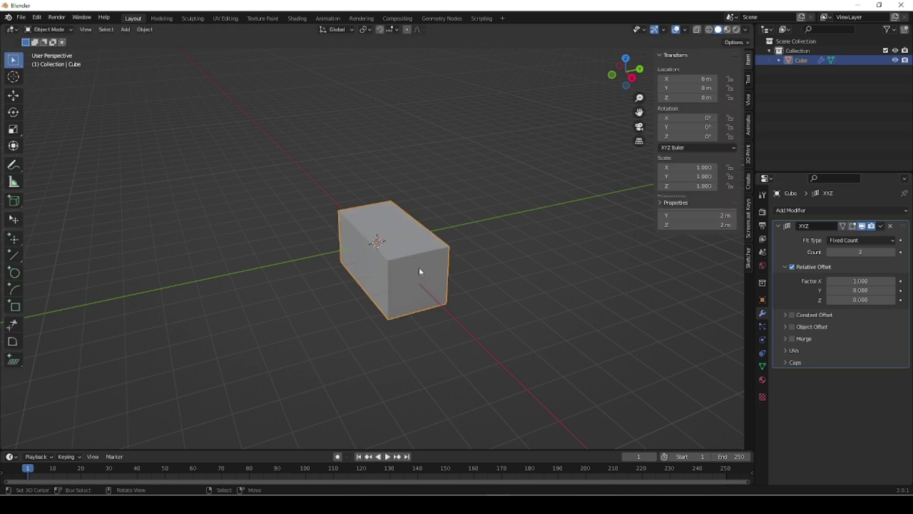
pyautogui.press('Tab')
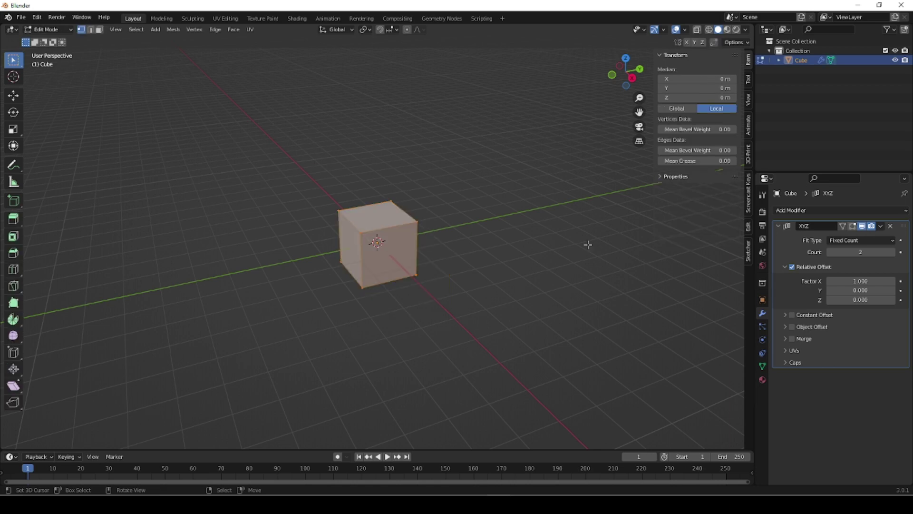
pyautogui.click(881, 226)
pyautogui.press('Tab')
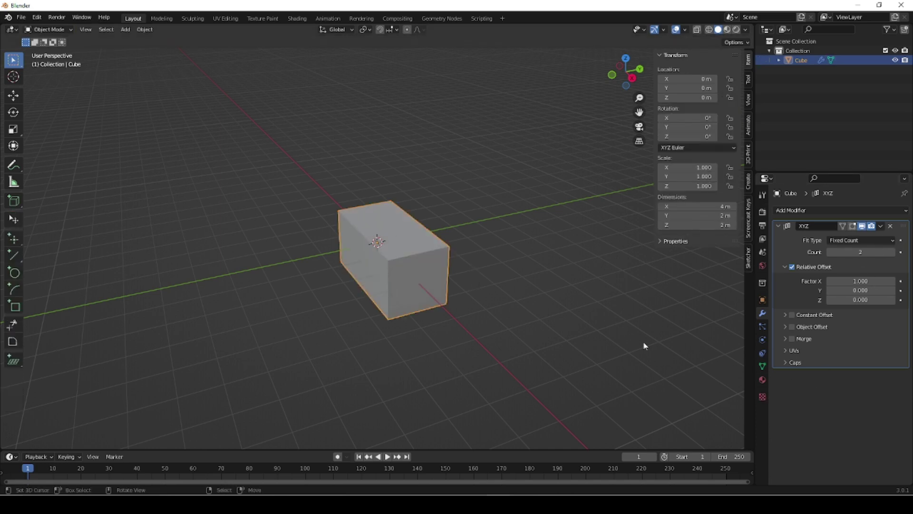
# - Duplicate the XYZ modifier and delete the duplicate
pyautogui.click(880, 227)
pyautogui.click(881, 227)
pyautogui.click(843, 246)
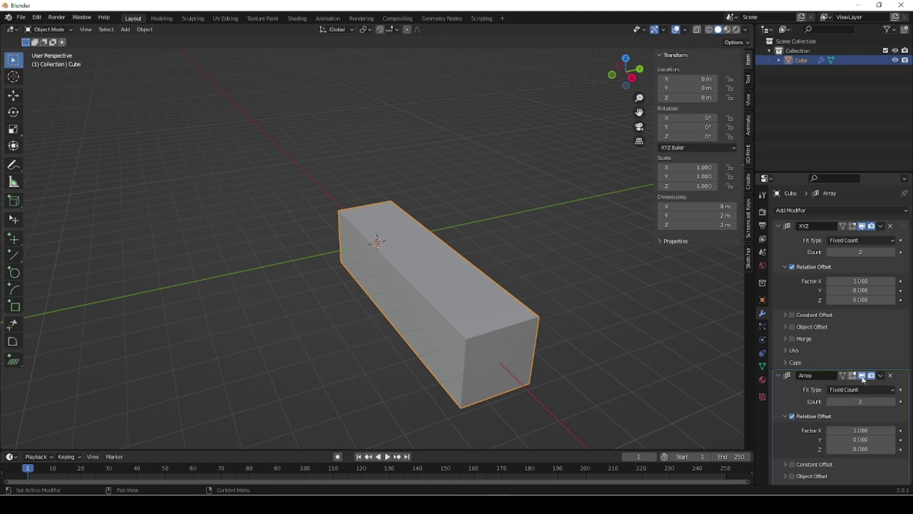
pyautogui.click(890, 375)
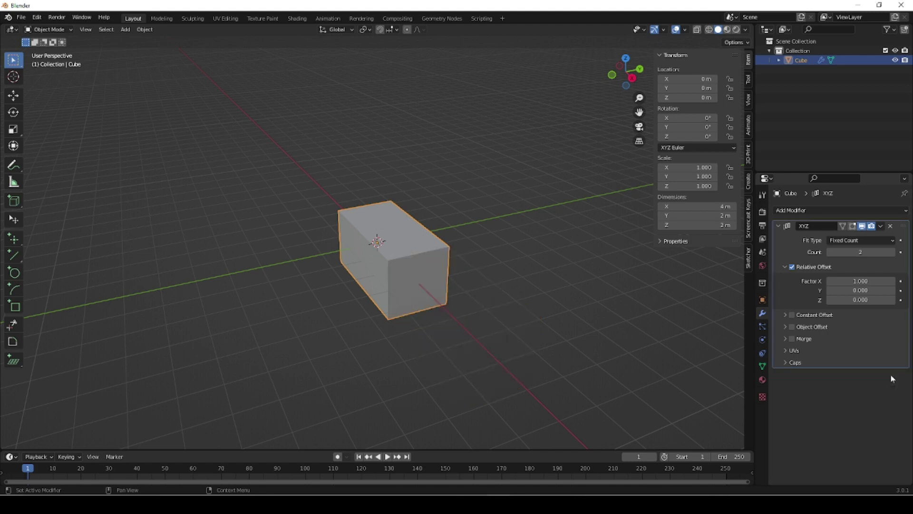
# - Add a Boolean modifier below the XYZ modifier and collapse the settings of both
pyautogui.click(881, 227)
pyautogui.click(778, 225)
pyautogui.click(905, 211)
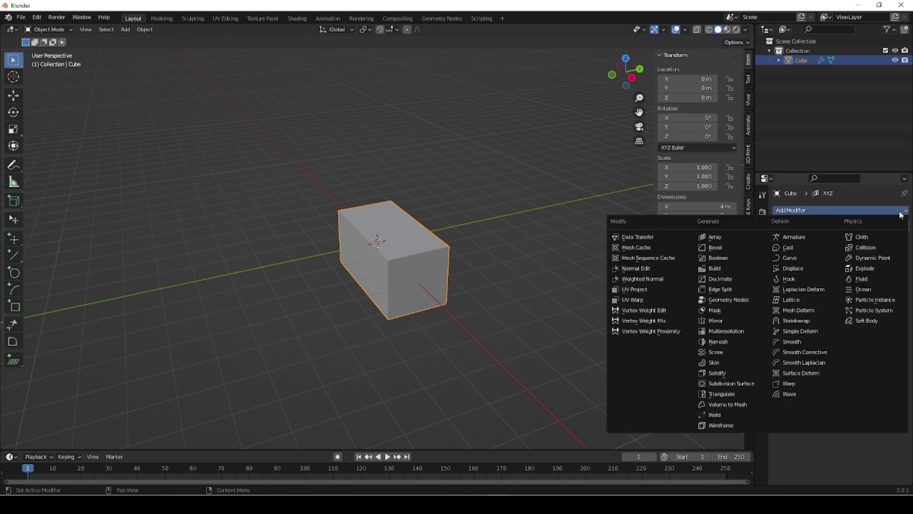
pyautogui.click(725, 261)
pyautogui.click(778, 239)
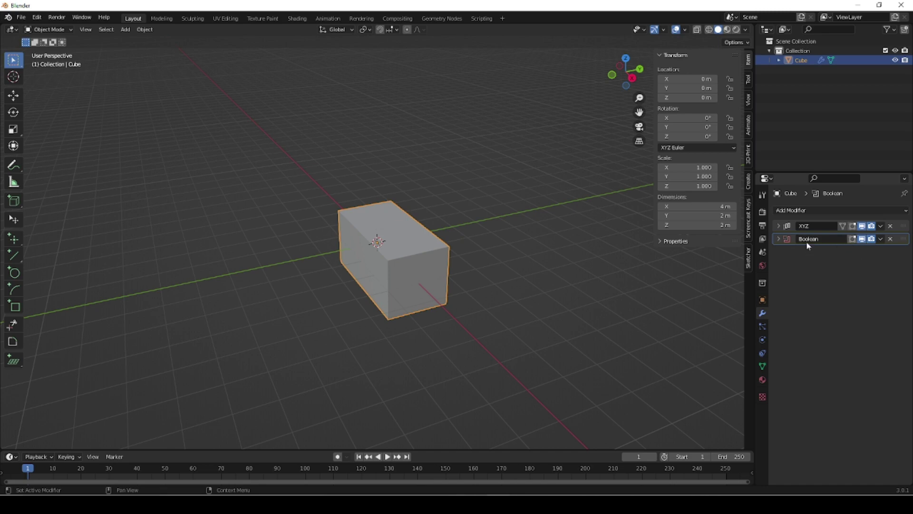
# - Check the XYZ modifier's reordering options, delete the Boolean modifier and expand the XYZ settings
pyautogui.click(881, 227)
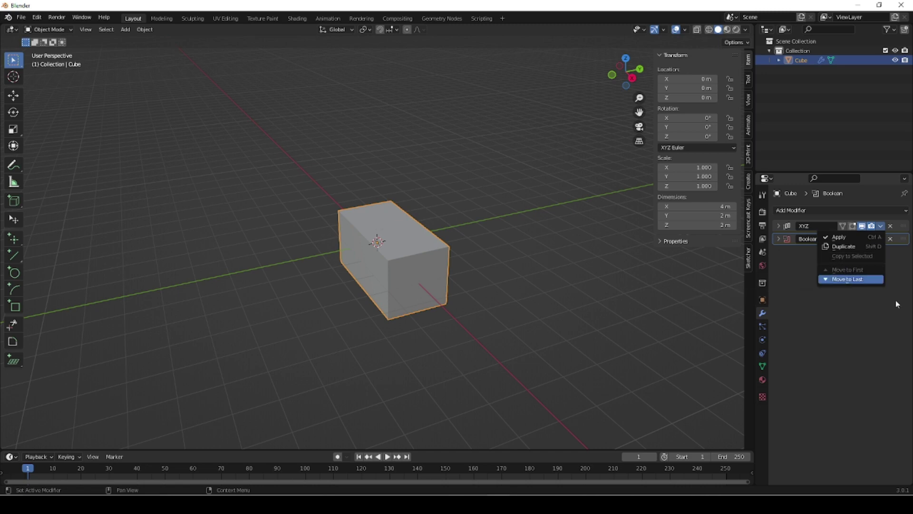
pyautogui.moveTo(906, 229)
pyautogui.mouseDown()
pyautogui.moveTo(890, 265)
pyautogui.moveTo(894, 229)
pyautogui.moveTo(901, 259)
pyautogui.moveTo(903, 229)
pyautogui.moveTo(902, 278)
pyautogui.moveTo(898, 227)
pyautogui.mouseUp()
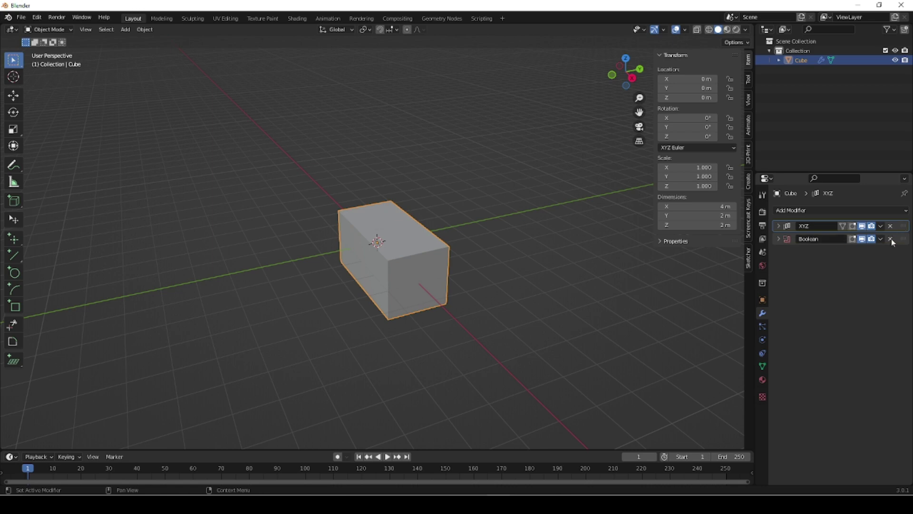
pyautogui.click(891, 239)
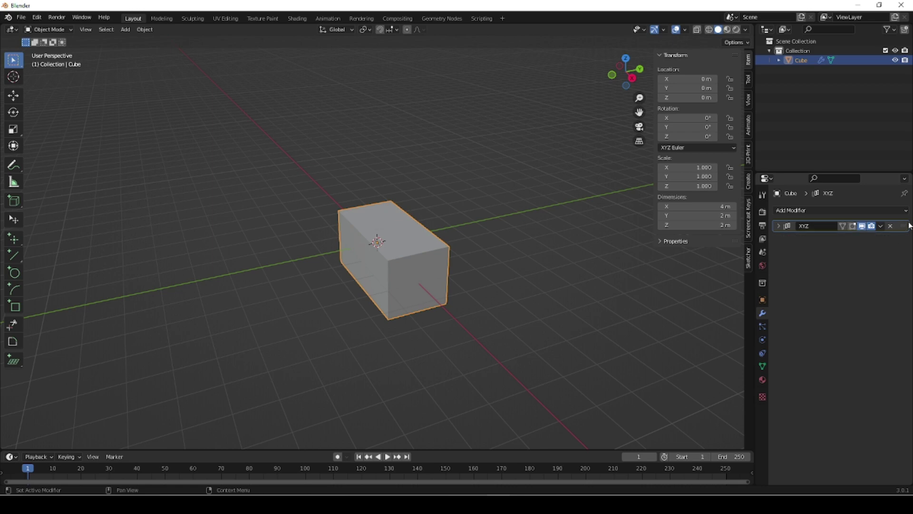
pyautogui.click(779, 226)
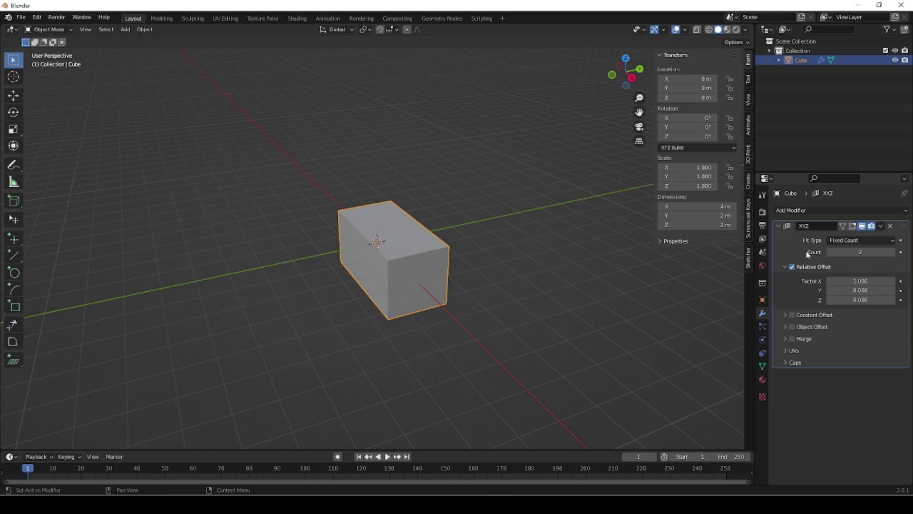
# - Keep the XYZ modifier's fit type at Fixed Count and set its count to 5
pyautogui.moveTo(325, 351); pyautogui.dragTo(393, 358, button='middle')
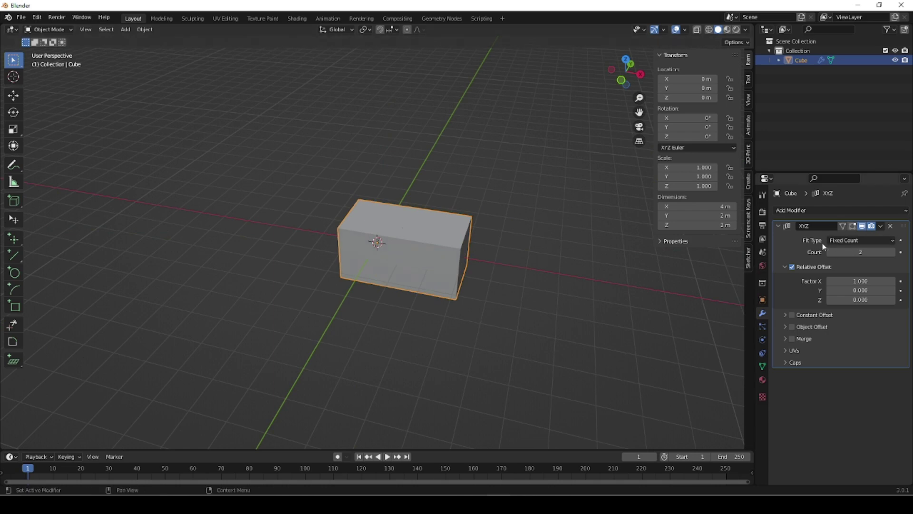
pyautogui.click(892, 243)
pyautogui.click(891, 240)
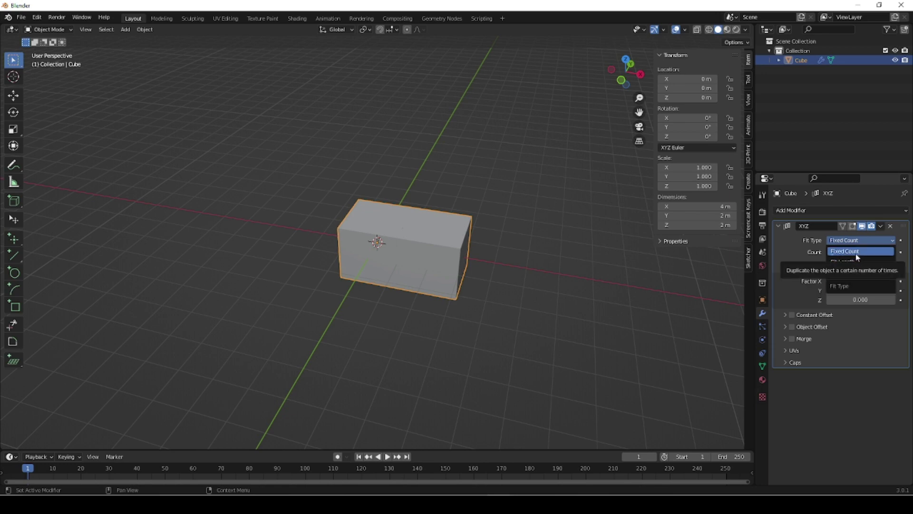
pyautogui.click(856, 255)
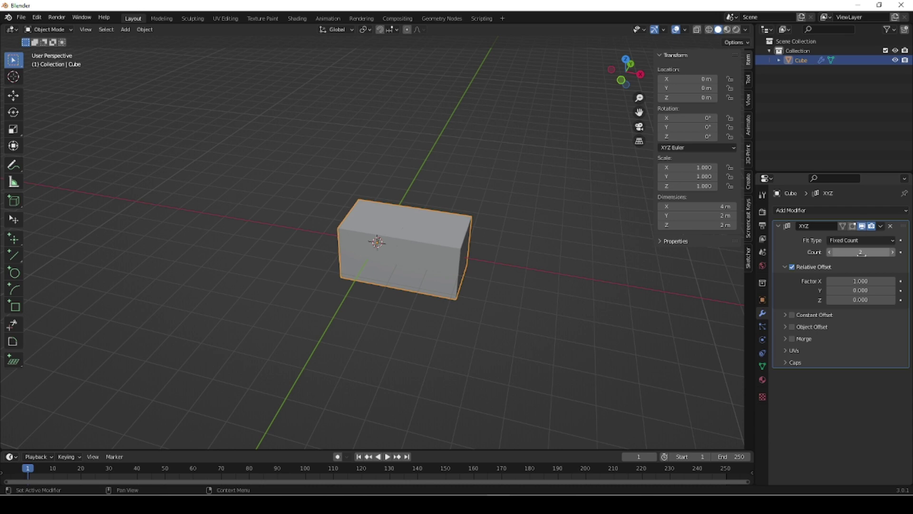
pyautogui.click(894, 253)
pyautogui.click(894, 252)
pyautogui.click(895, 253)
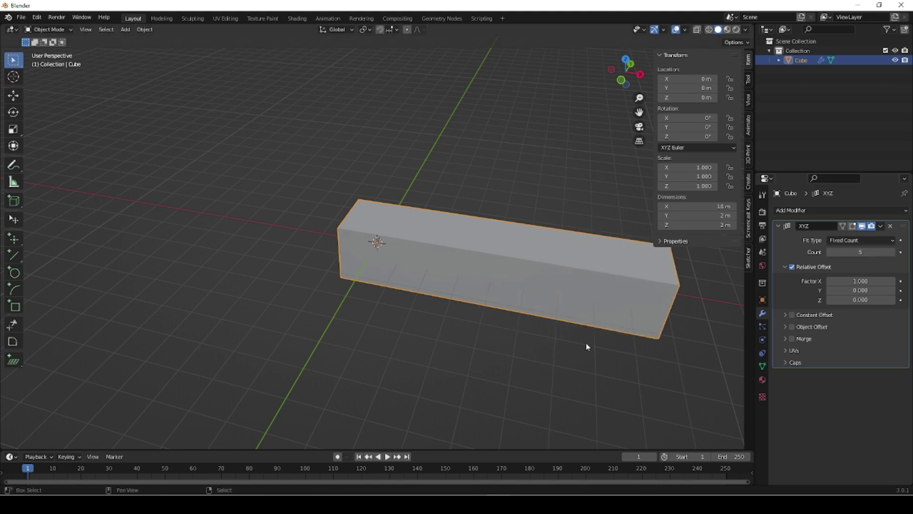
# - Enter Edit Mode on the cube with wireframe shading and turn on the XYZ modifier's on-cage display
pyautogui.keyDown('shift'); pyautogui.moveTo(534, 363); pyautogui.dragTo(470, 367, button='middle'); pyautogui.keyUp('shift')
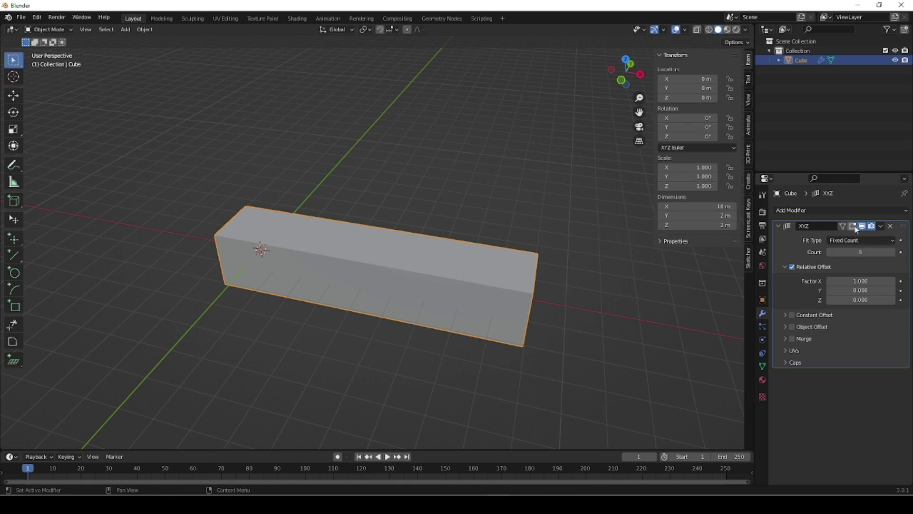
pyautogui.press('Tab')
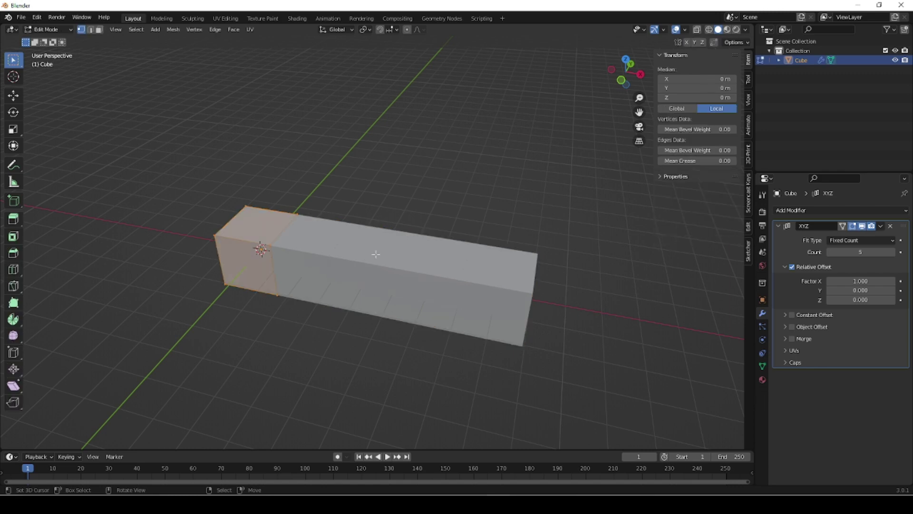
pyautogui.click(708, 30)
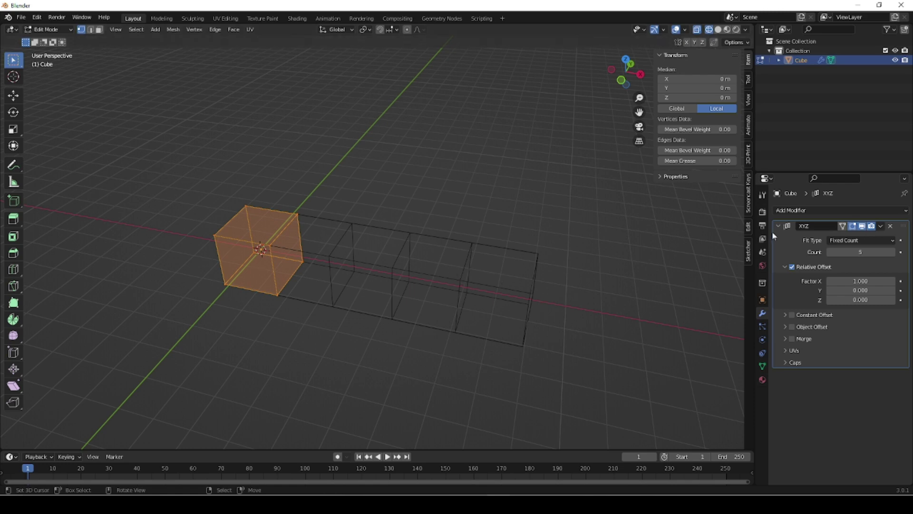
pyautogui.click(842, 226)
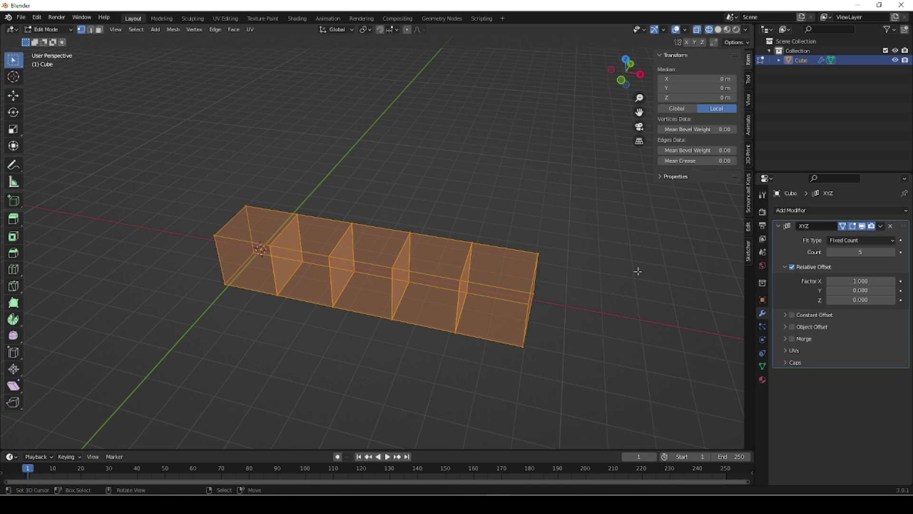
# - Try a Relative Offset X factor of -1 on the XYZ modifier, then undo it
pyautogui.click(785, 267)
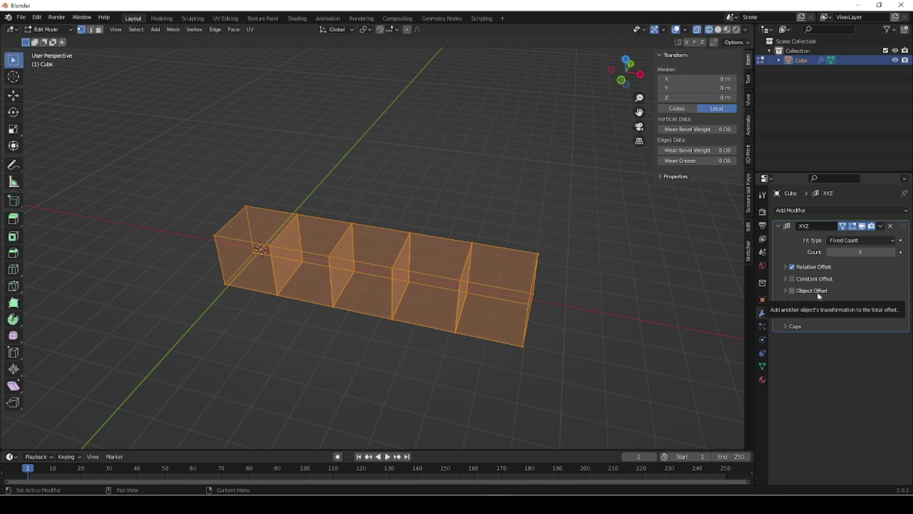
pyautogui.click(785, 268)
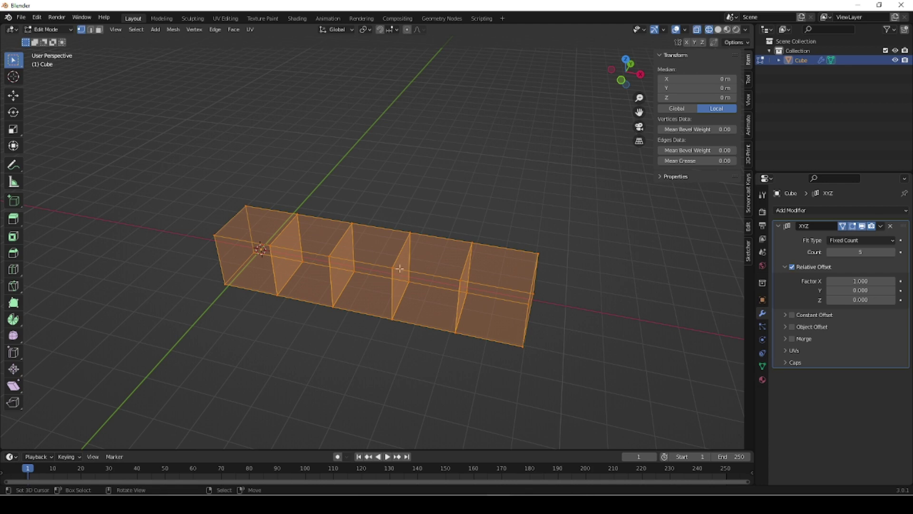
pyautogui.click(837, 281)
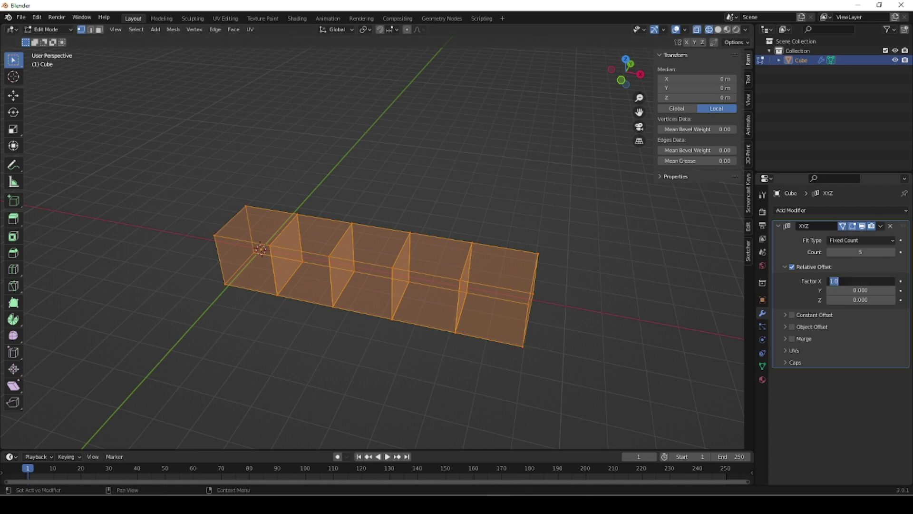
pyautogui.write('-1')
pyautogui.press('Return')
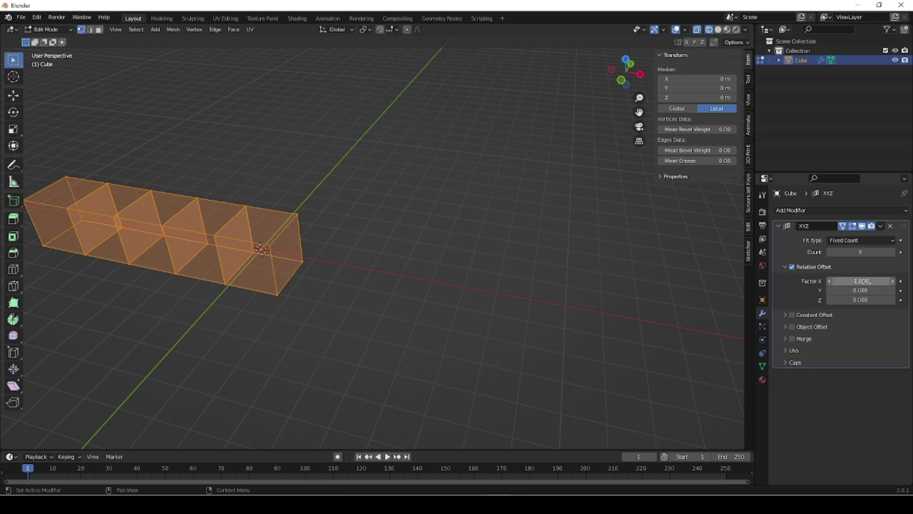
pyautogui.hotkey('ctrl', 'z')
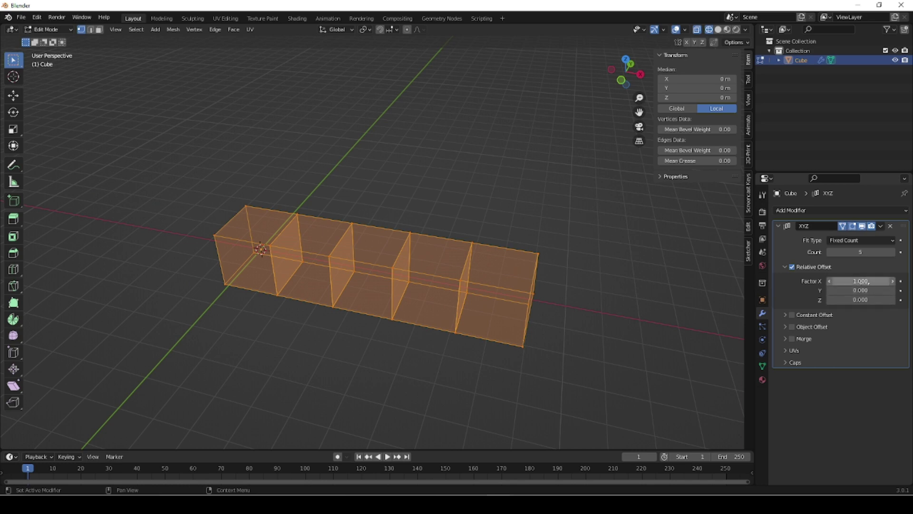
# - Set the XYZ modifier's Relative Offset X factor to 2
pyautogui.click(855, 284)
pyautogui.write('2')
pyautogui.press('Return')
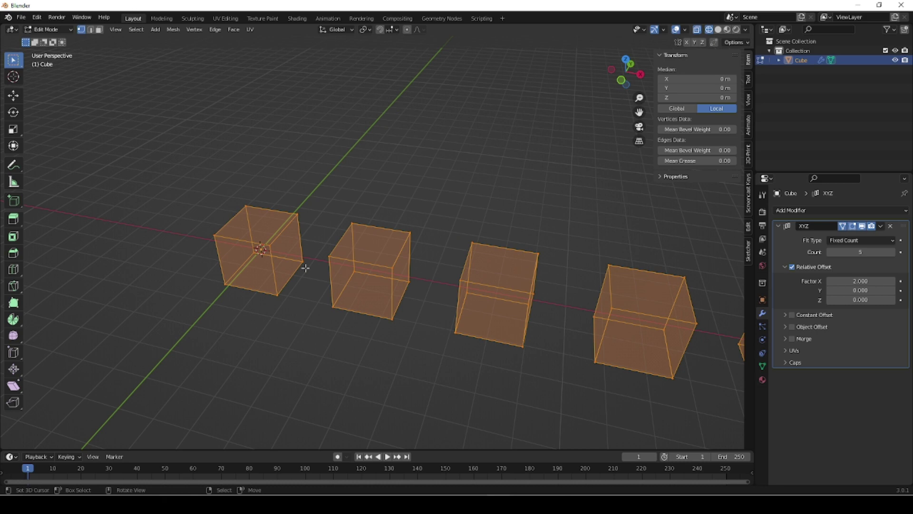
# - Examine the spacing between the arrayed cubes along the X axis in the top view
pyautogui.press('KP_7')
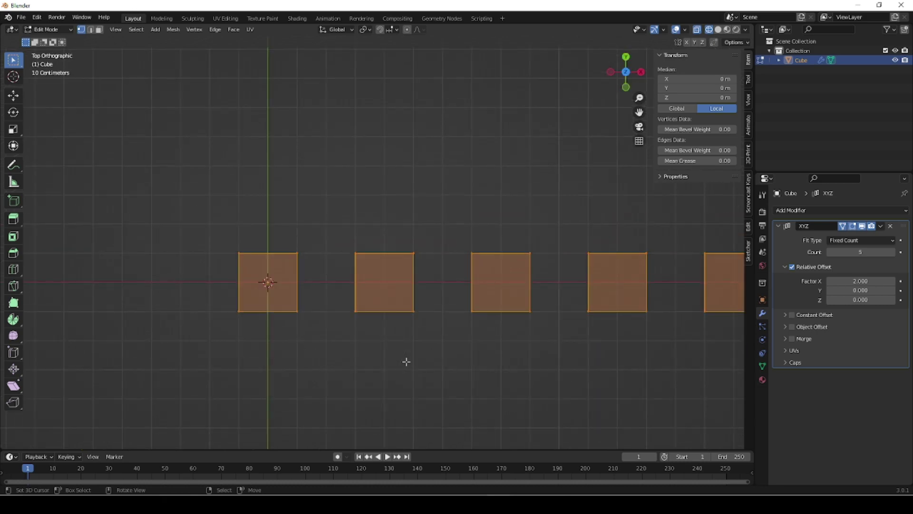
pyautogui.scroll(-1, 328, 317)
pyautogui.scroll(-4, 328, 317)
pyautogui.scroll(4, 420, 287)
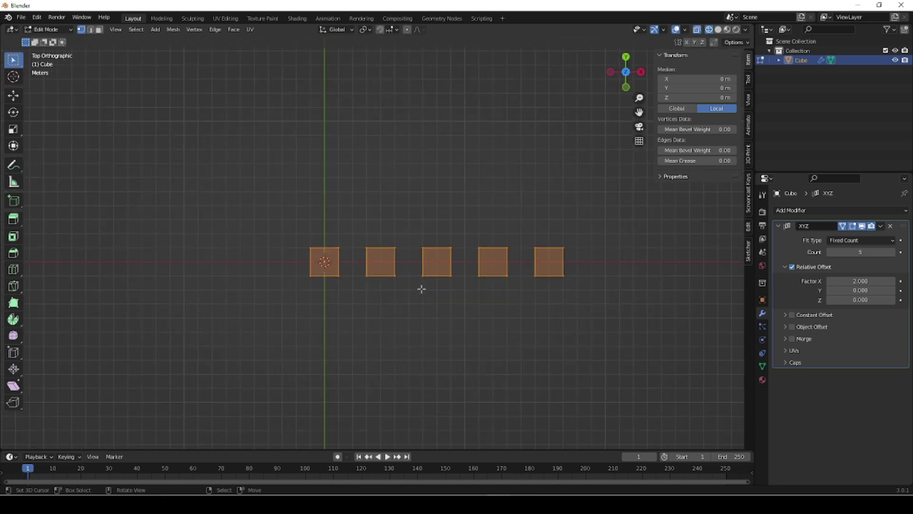
pyautogui.keyDown('shift'); pyautogui.moveTo(483, 356); pyautogui.dragTo(435, 361, button='middle'); pyautogui.keyUp('shift')
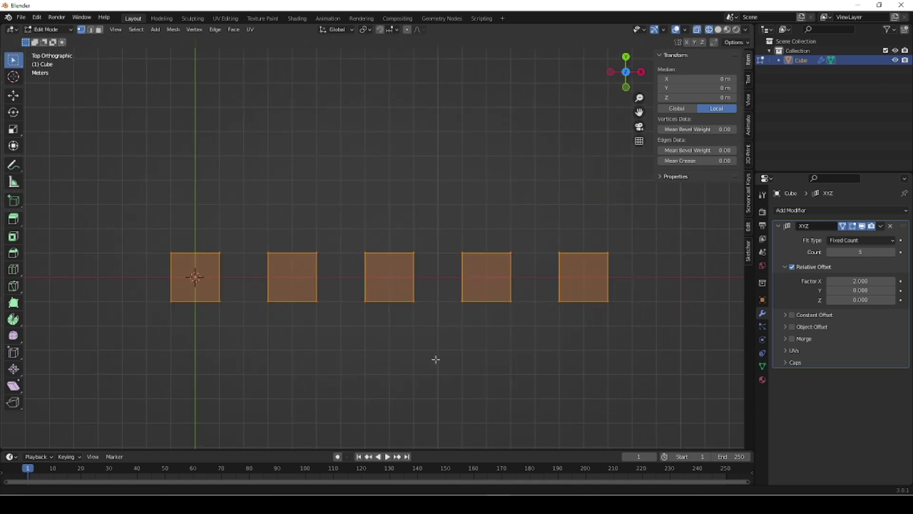
pyautogui.scroll(3, 450, 349)
pyautogui.scroll(-1, 449, 349)
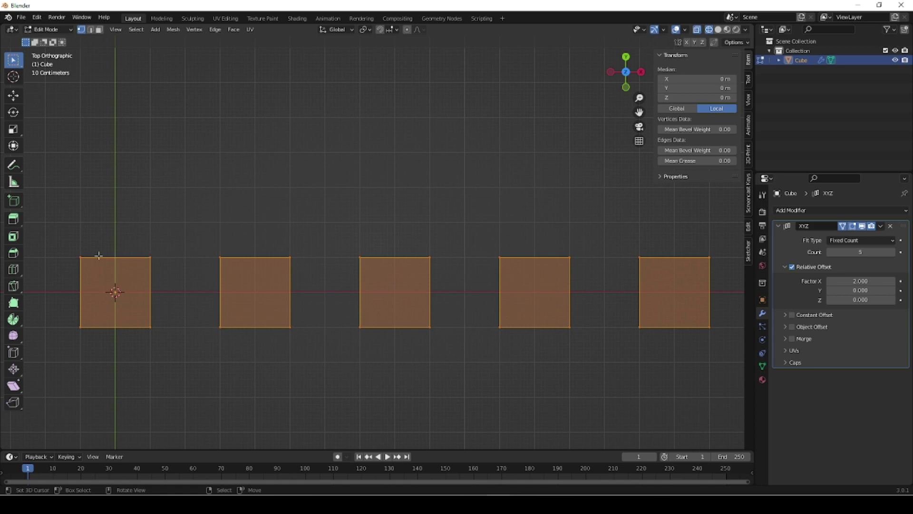
pyautogui.scroll(2, 136, 262)
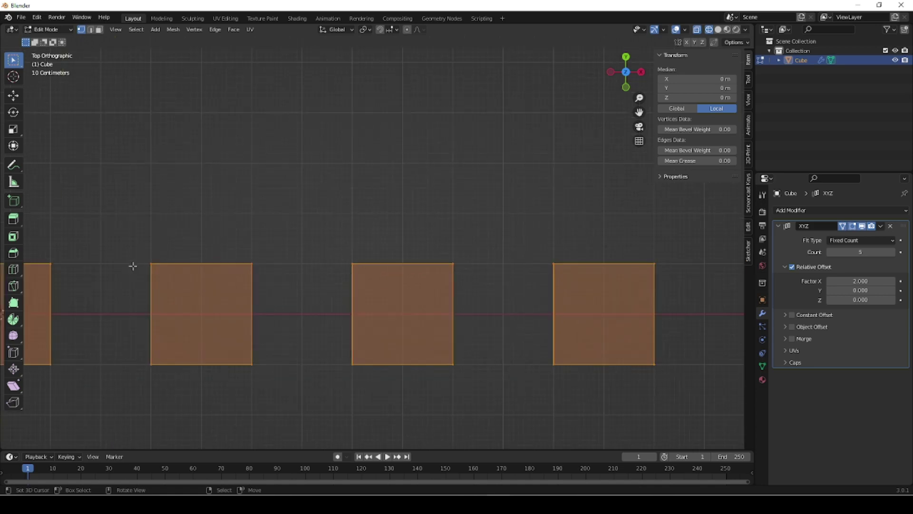
pyautogui.keyDown('shift'); pyautogui.moveTo(131, 310); pyautogui.dragTo(369, 286, button='middle'); pyautogui.keyUp('shift')
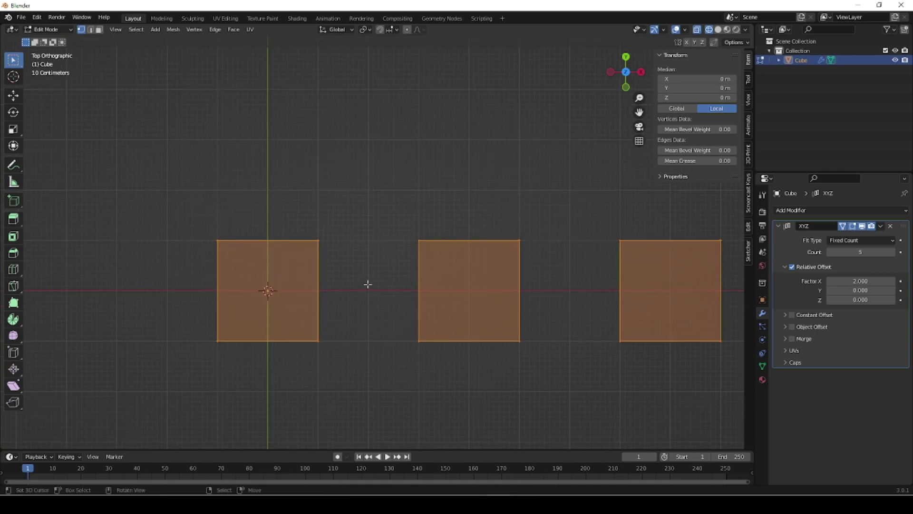
pyautogui.scroll(2, 368, 283)
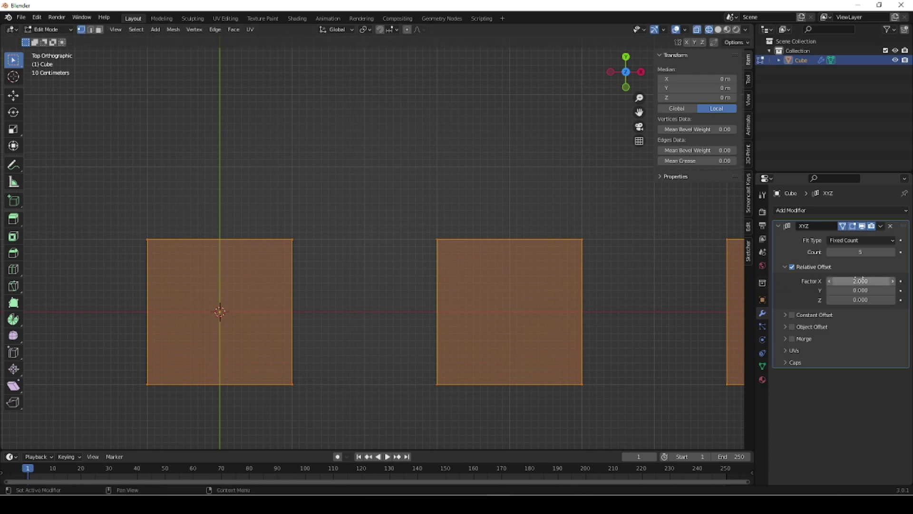
pyautogui.scroll(-5, 249, 249)
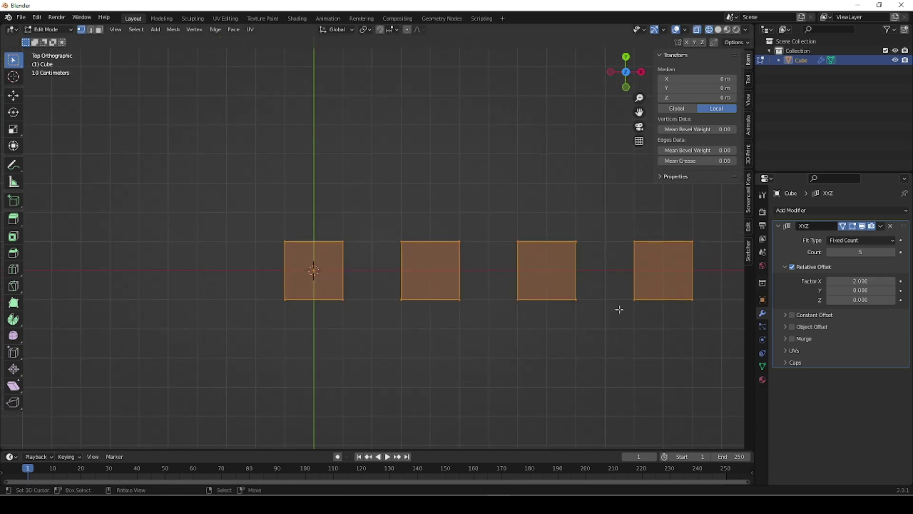
pyautogui.keyDown('shift'); pyautogui.moveTo(490, 363); pyautogui.dragTo(324, 373, button='middle'); pyautogui.keyUp('shift')
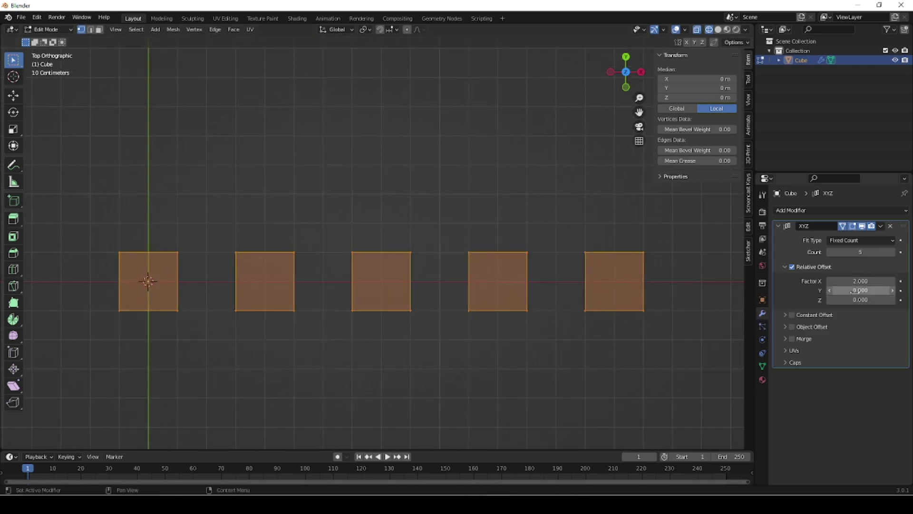
# - Set the Relative Offset factors to 0 in X and 2 in Y to array the cubes along the Y axis
pyautogui.click(862, 281)
pyautogui.write('0')
pyautogui.press('Return')
pyautogui.click(861, 300)
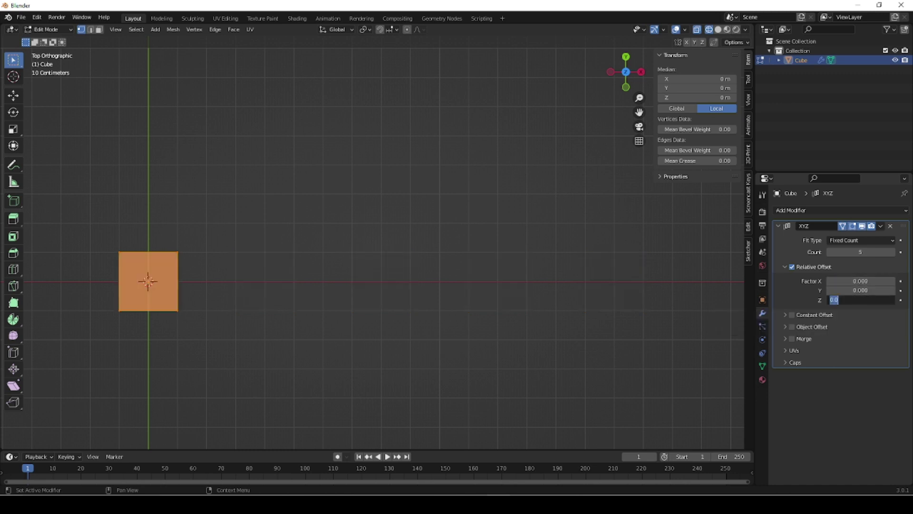
pyautogui.click(865, 291)
pyautogui.click(867, 290)
pyautogui.write('2')
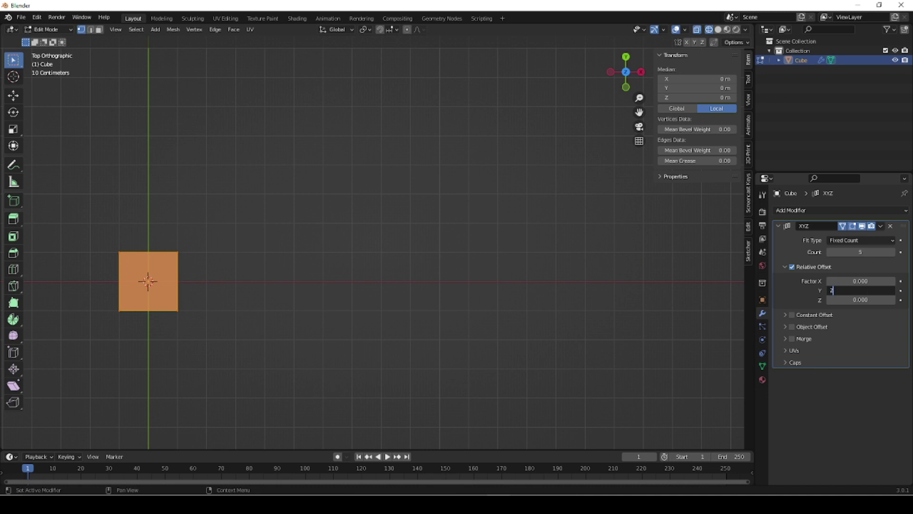
pyautogui.press('Return')
pyautogui.scroll(-5, 409, 215)
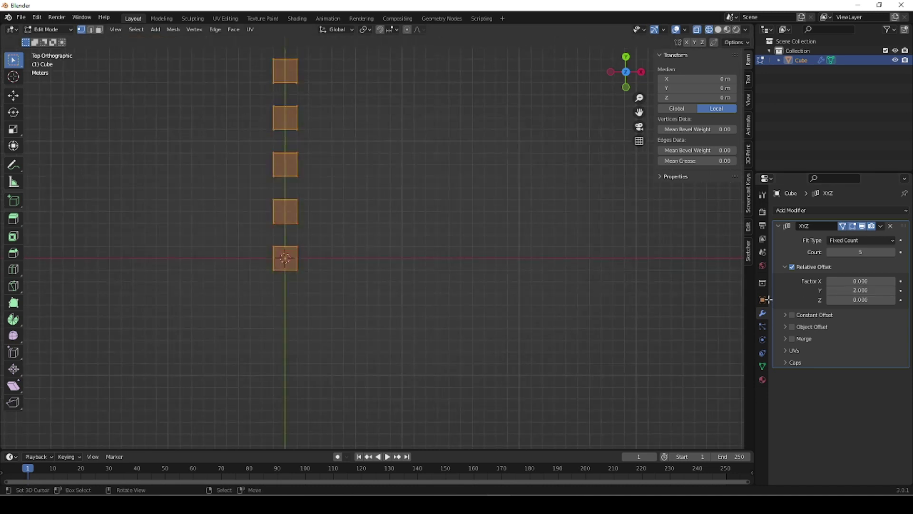
# - Set the Relative Offset factors to 0 in Y and 2 in Z to stack the cubes vertically
pyautogui.click(860, 291)
pyautogui.write('0')
pyautogui.press('Return')
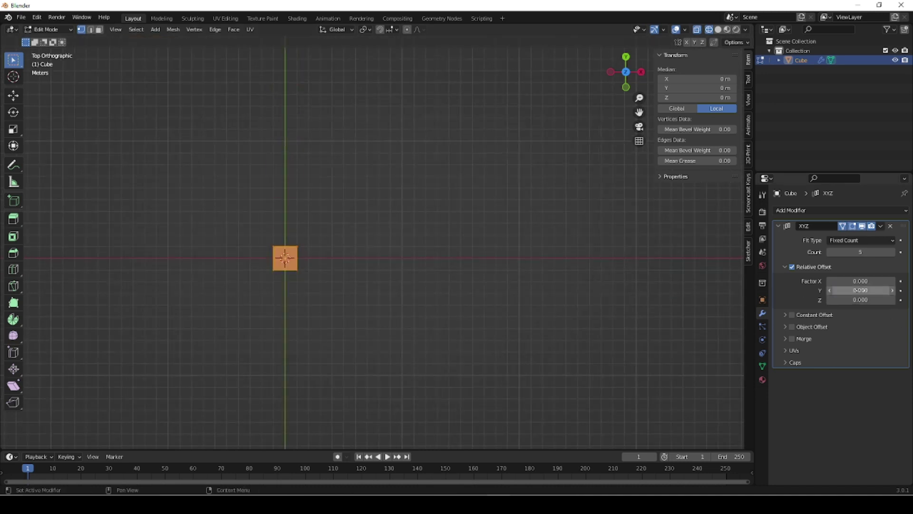
pyautogui.click(860, 300)
pyautogui.write('2')
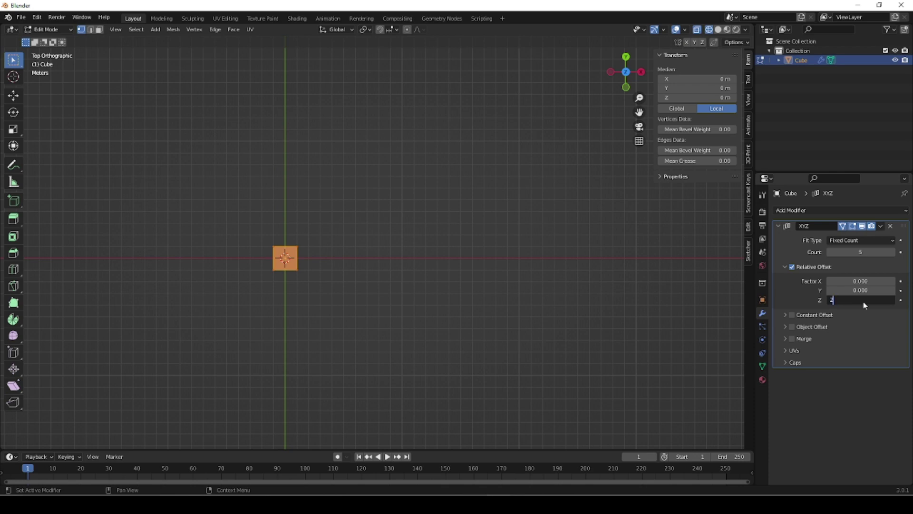
pyautogui.press('Return')
pyautogui.moveTo(614, 402); pyautogui.dragTo(402, 304, button='middle')
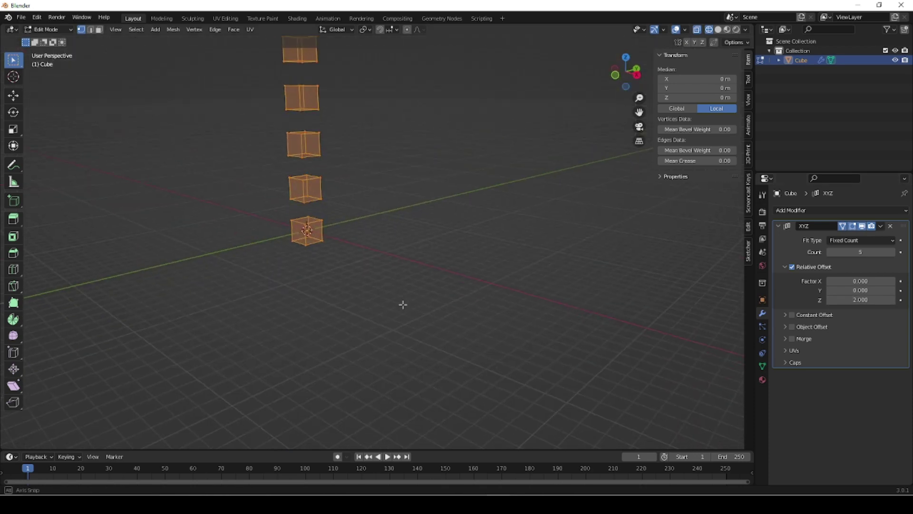
pyautogui.scroll(-1, 407, 304)
pyautogui.scroll(-1, 408, 250)
pyautogui.keyDown('shift'); pyautogui.moveTo(409, 252); pyautogui.dragTo(428, 332, button='middle'); pyautogui.keyUp('shift')
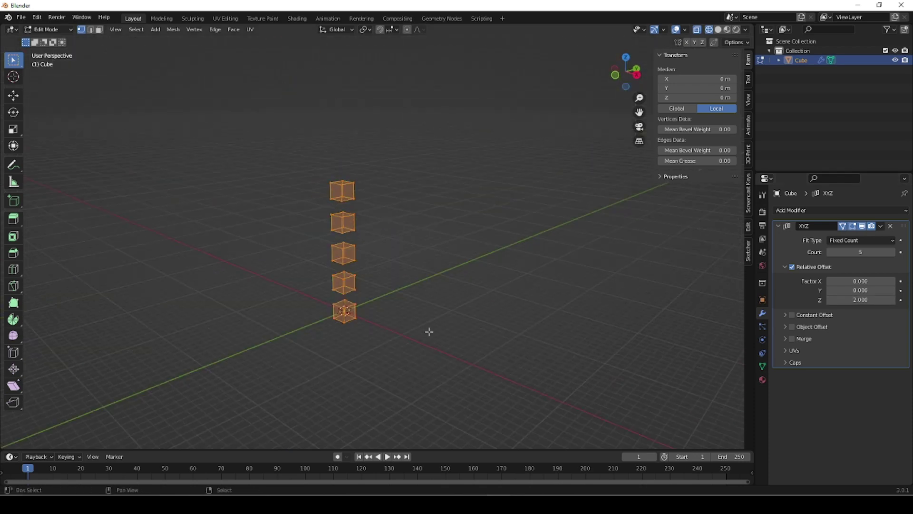
pyautogui.scroll(2, 430, 351)
pyautogui.keyDown('shift'); pyautogui.moveTo(432, 366); pyautogui.dragTo(432, 326, button='middle'); pyautogui.keyUp('shift')
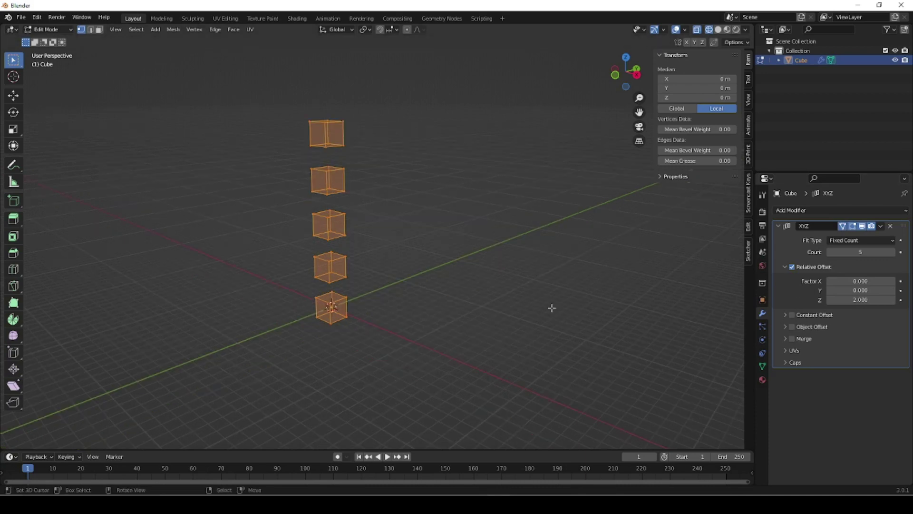
# - Set the Relative Offset X factor to 2 and reset the Z factor to 0
pyautogui.doubleClick(833, 281)
pyautogui.write('2')
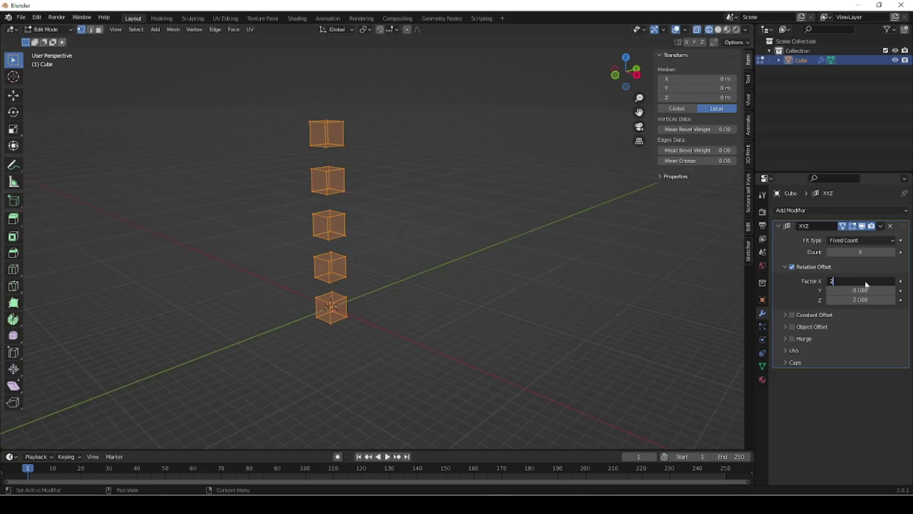
pyautogui.press('Return')
pyautogui.doubleClick(861, 300)
pyautogui.write('0')
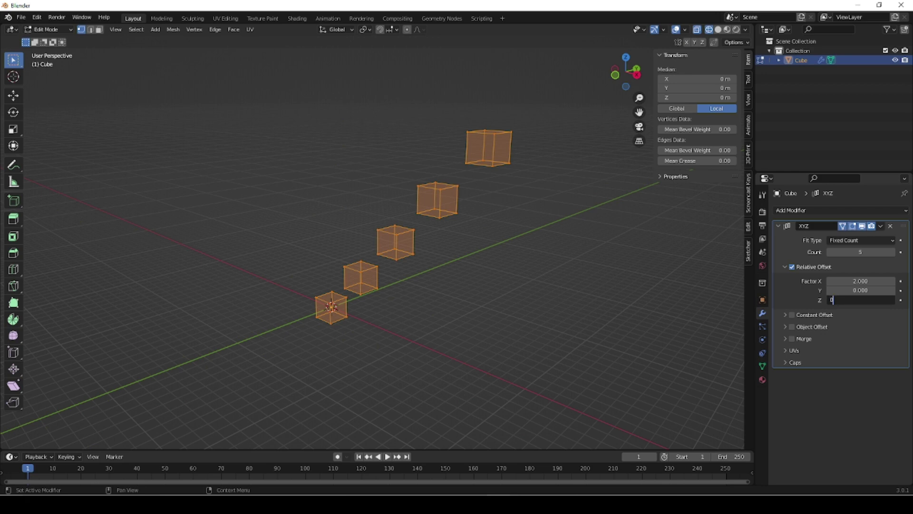
pyautogui.press('Return')
# - Set the Relative Offset Y factor to 2 to array the cubes diagonally
pyautogui.doubleClick(875, 290)
pyautogui.write('2')
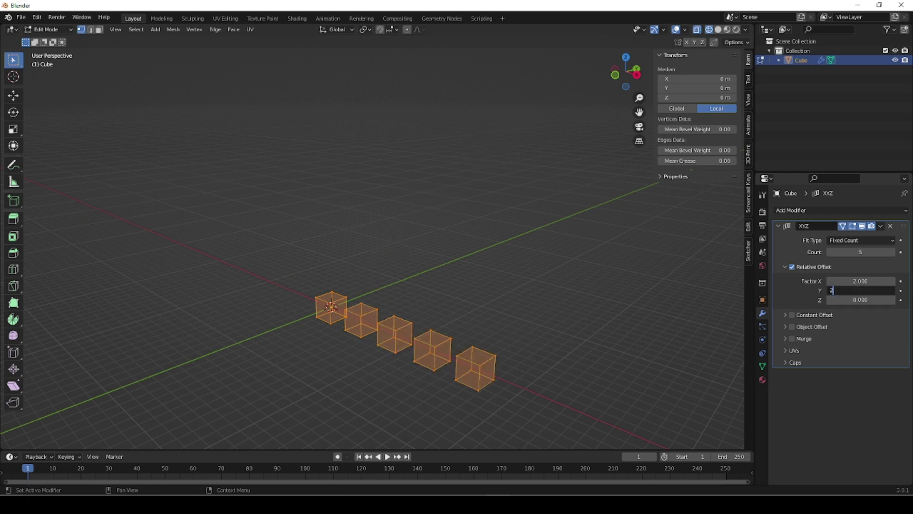
pyautogui.press('Return')
# - Show the diagonal array in the top view and set its Relative Offset Y factor to 1
pyautogui.press('KP_7')
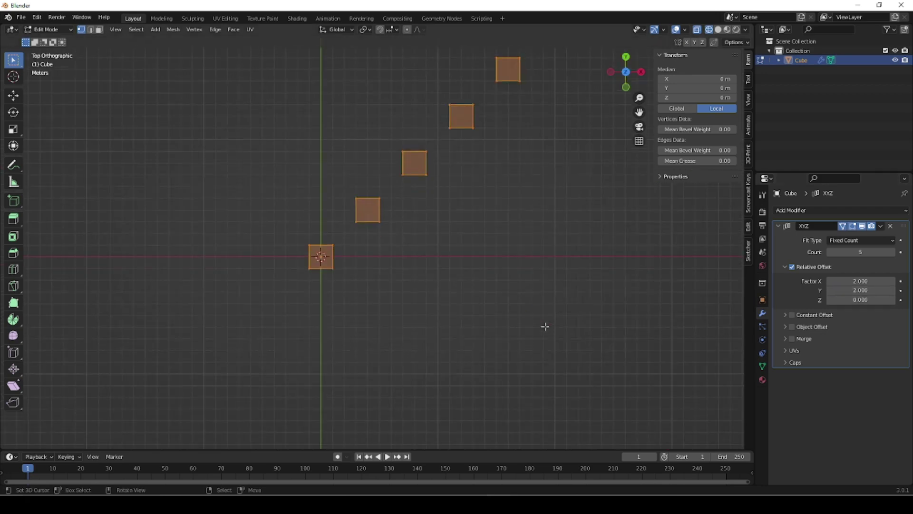
pyautogui.scroll(3, 418, 218)
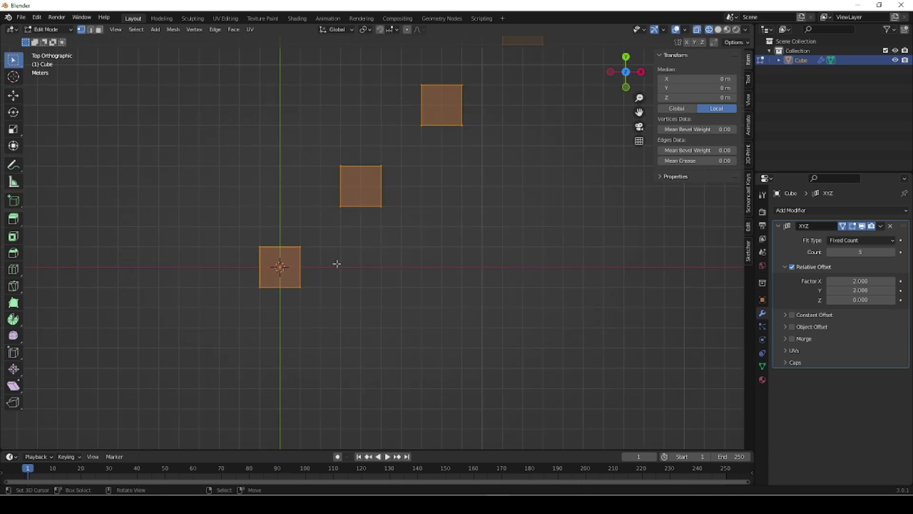
pyautogui.scroll(3, 336, 264)
pyautogui.keyDown('shift'); pyautogui.moveTo(352, 260); pyautogui.dragTo(430, 312, button='middle'); pyautogui.keyUp('shift')
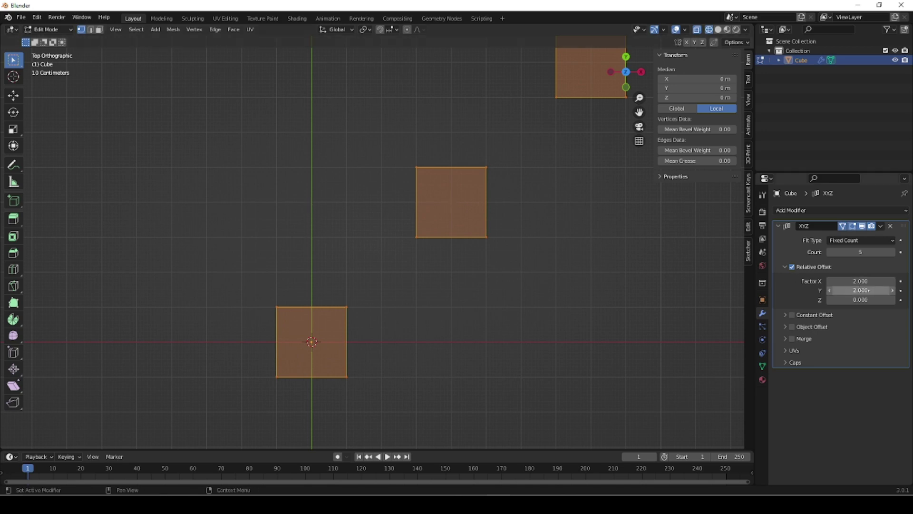
pyautogui.doubleClick(861, 290)
pyautogui.write('1')
pyautogui.press('Return')
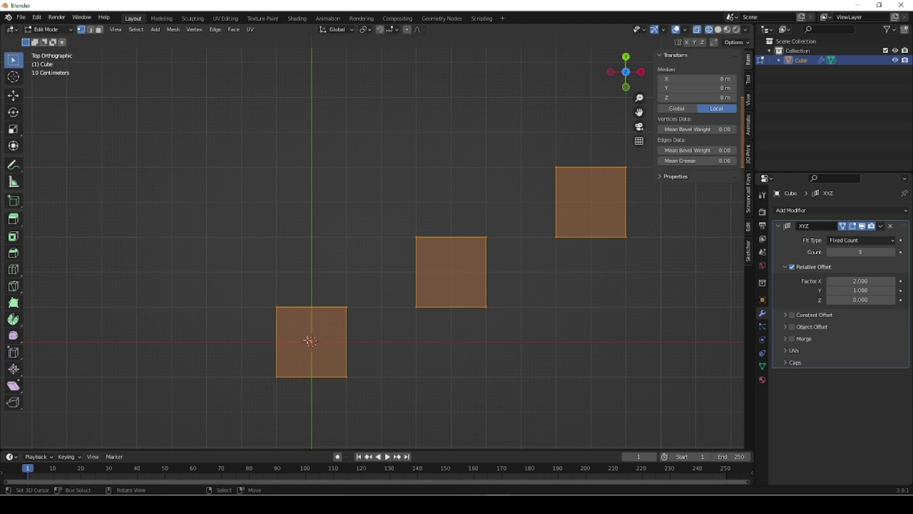
pyautogui.scroll(-5, 473, 298)
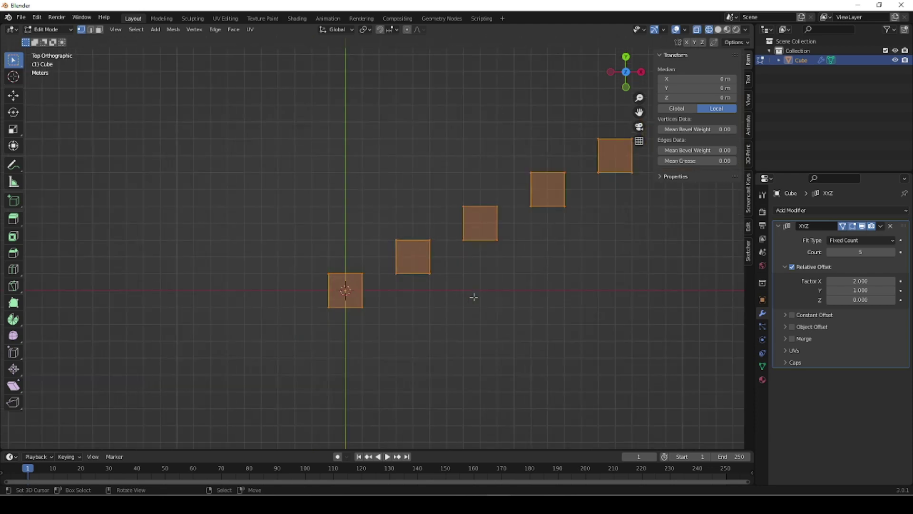
# - Set the Relative Offset Z factor to 2 and view the three-axis diagonal array in perspective
pyautogui.scroll(-1, 474, 297)
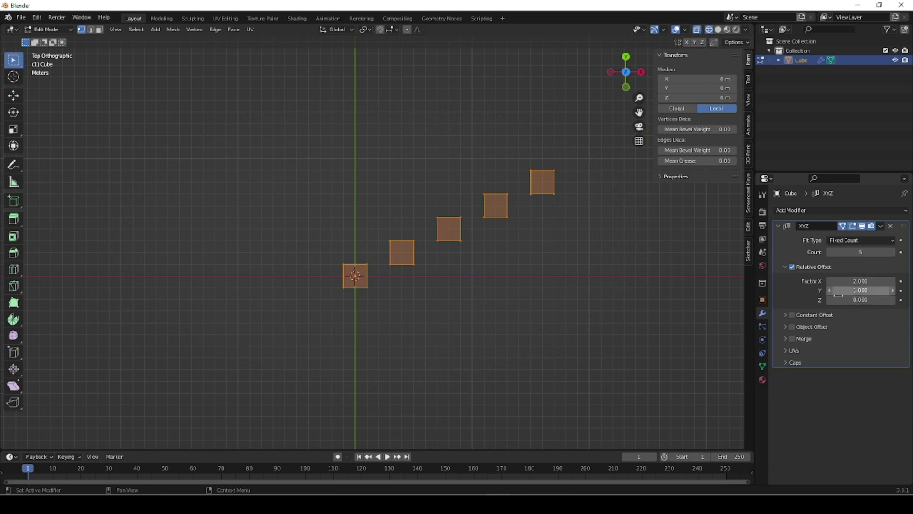
pyautogui.moveTo(622, 352); pyautogui.dragTo(565, 265, button='middle')
pyautogui.click(860, 299)
pyautogui.write('2')
pyautogui.press('Return')
pyautogui.moveTo(522, 312); pyautogui.dragTo(447, 347, button='middle')
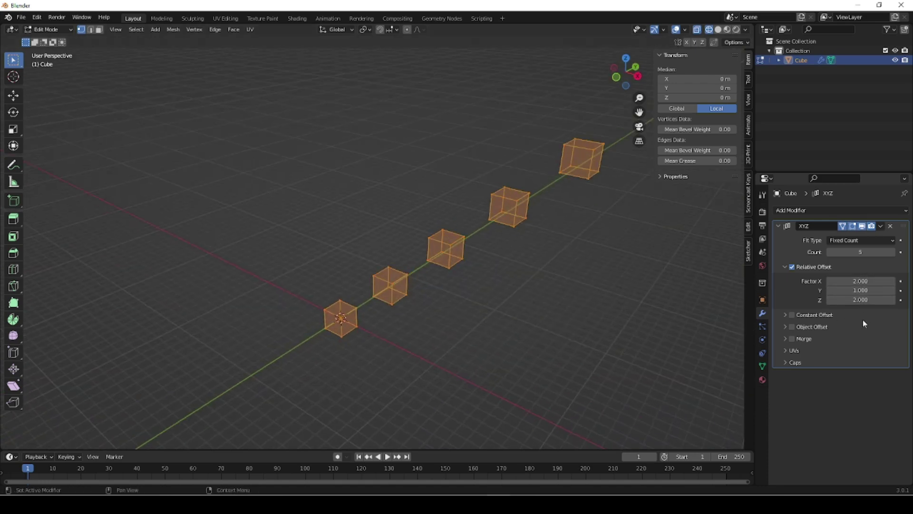
# - Reset the Relative Offset Y and Z factors to 0
pyautogui.click(861, 290)
pyautogui.write('0')
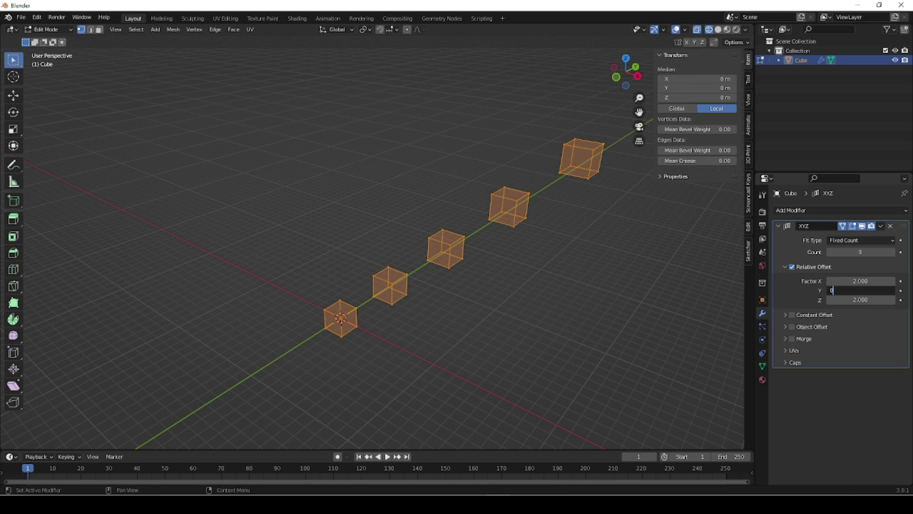
pyautogui.press('Tab')
pyautogui.write('0')
pyautogui.press('Return')
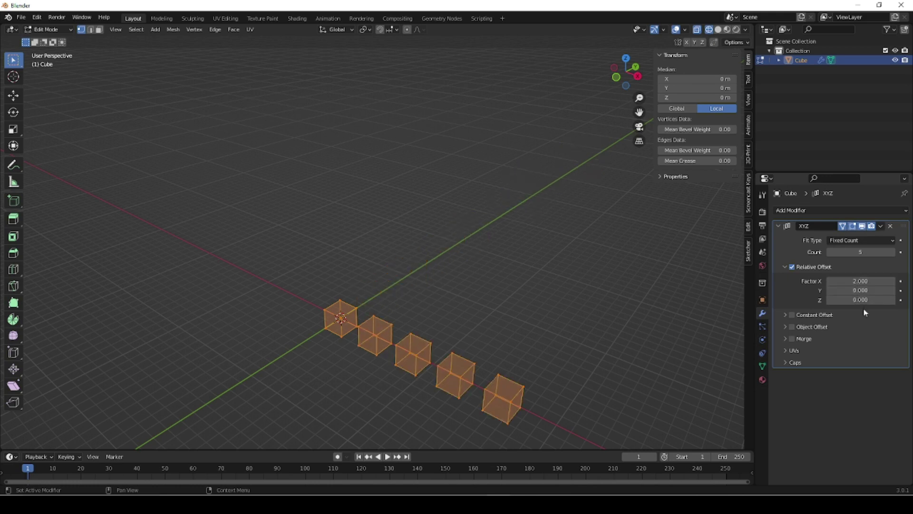
# - Turn off Relative Offset, collapse its settings, and enable Constant Offset with its settings expanded
pyautogui.click(792, 267)
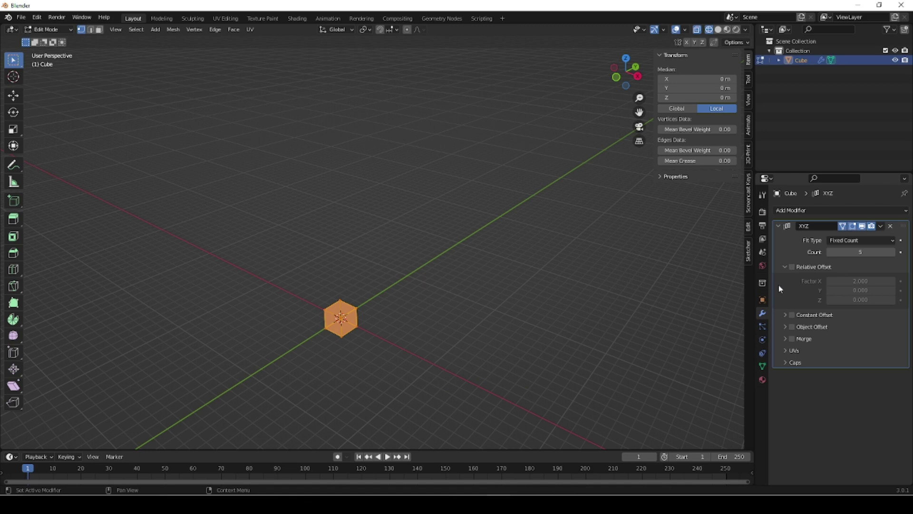
pyautogui.click(784, 268)
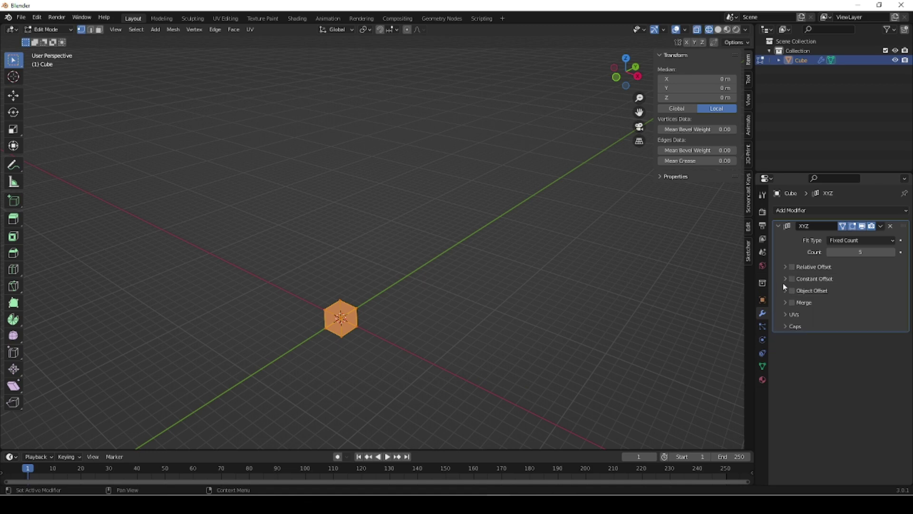
pyautogui.click(784, 278)
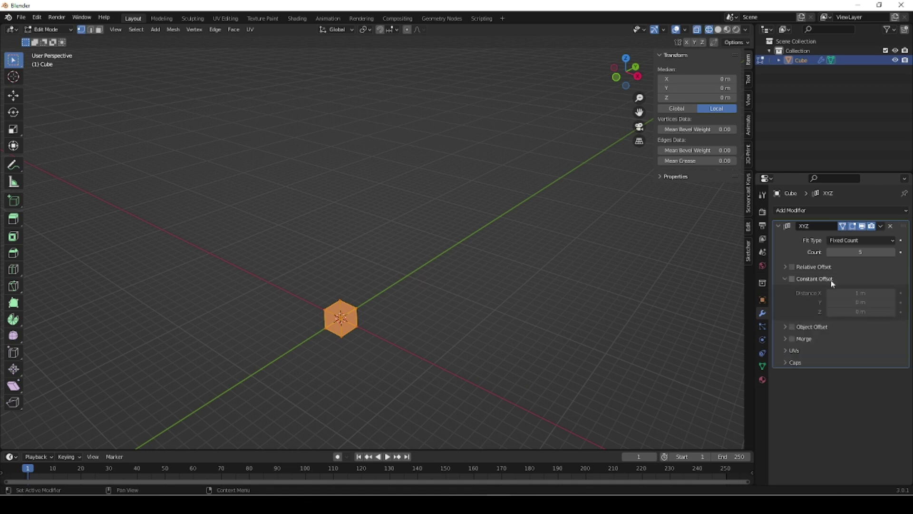
pyautogui.click(792, 278)
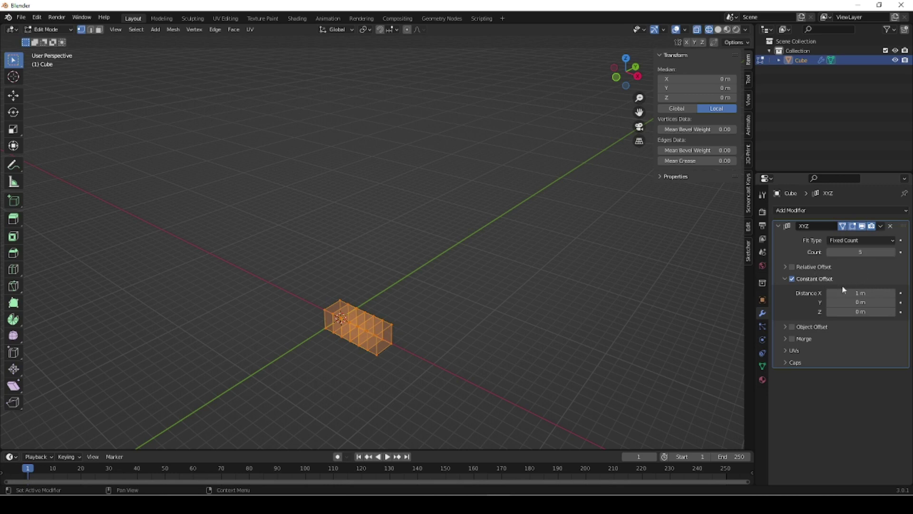
# - Set the Constant Offset X distance to 4 m and show the array in the top view
pyautogui.moveTo(851, 293); pyautogui.dragTo(860, 293)
pyautogui.click(862, 294)
pyautogui.write('4')
pyautogui.press('Return')
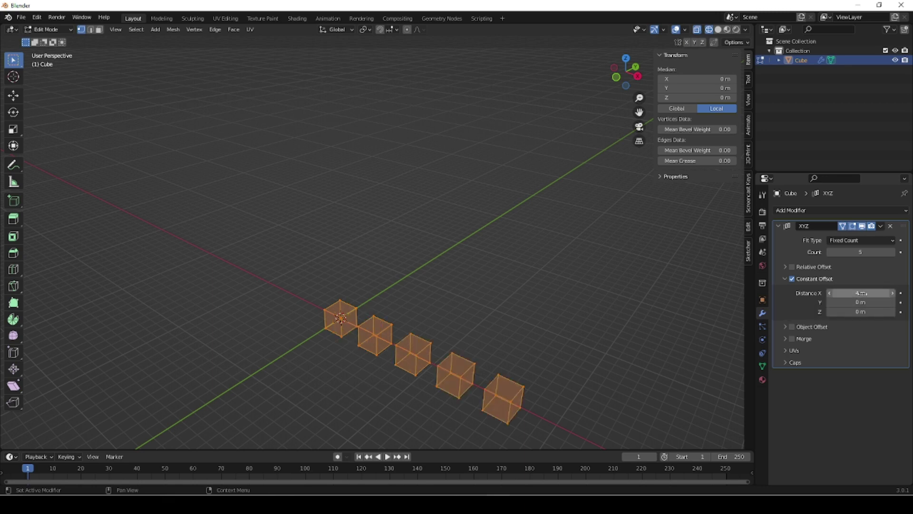
pyautogui.press('KP_7')
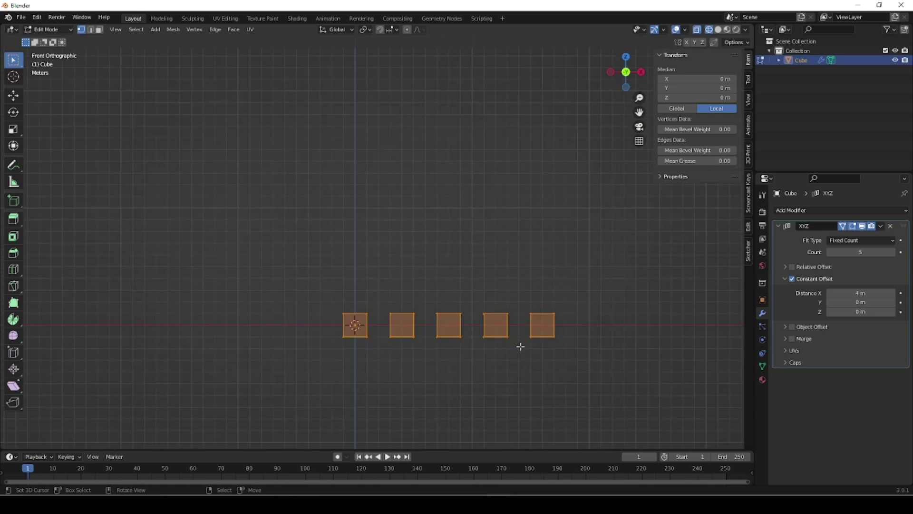
pyautogui.scroll(4, 375, 261)
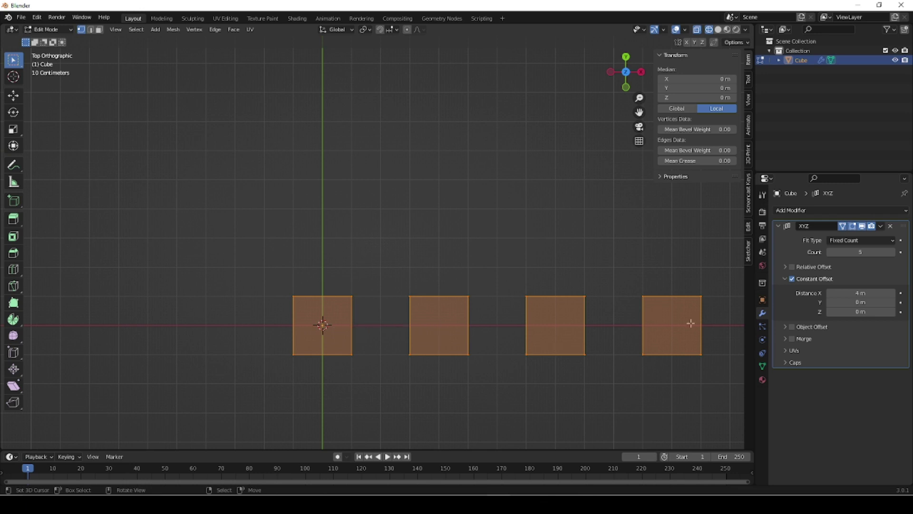
# - Try a Constant Offset Y distance of 4 m, and set it back to 0 m
pyautogui.click(861, 302)
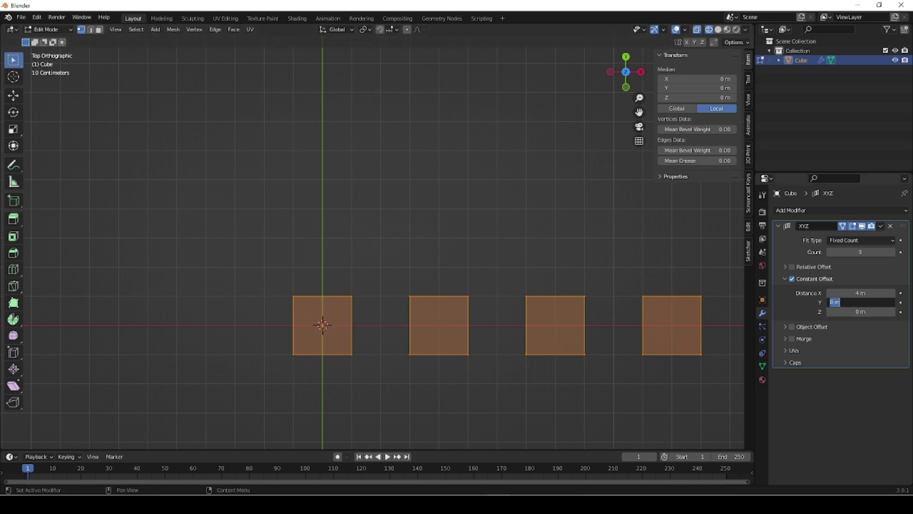
pyautogui.write('4')
pyautogui.press('Return')
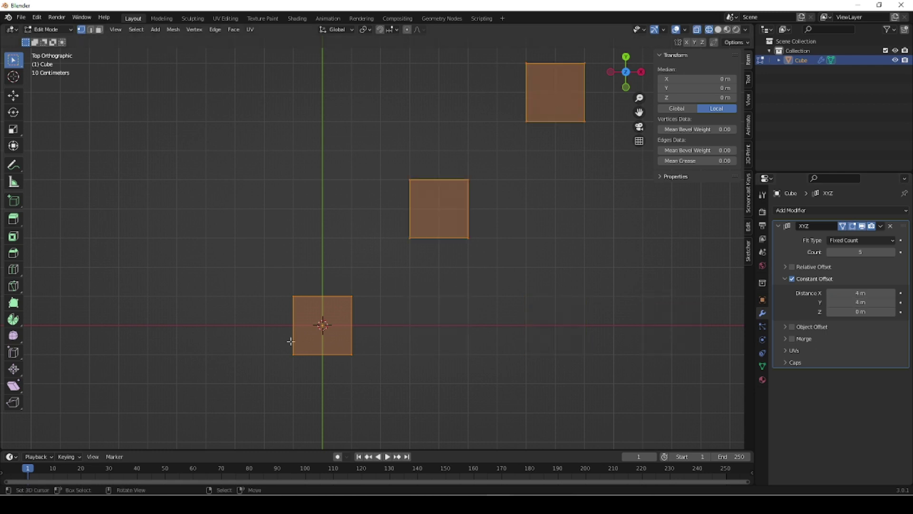
pyautogui.click(861, 302)
pyautogui.write('0')
pyautogui.press('Return')
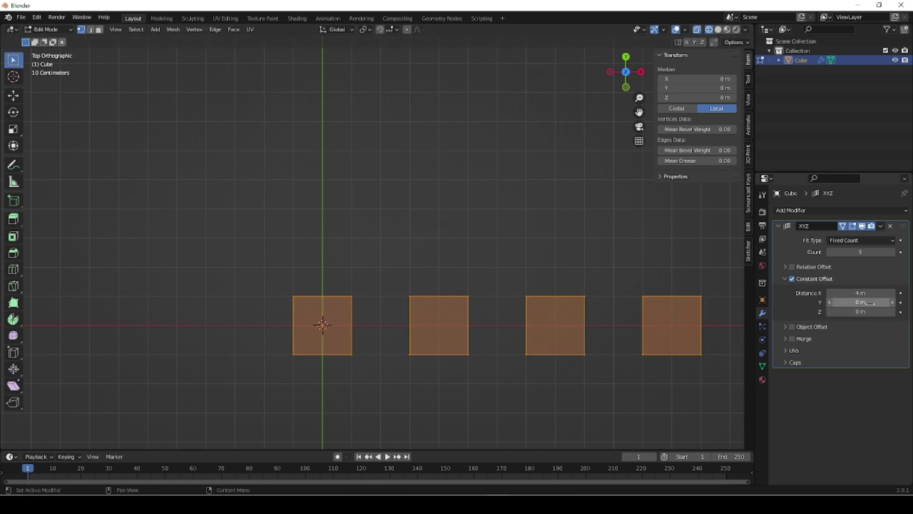
# - Enable Relative Offset together with Constant Offset to examine the combined cube spacing, and turn it off again
pyautogui.click(786, 267)
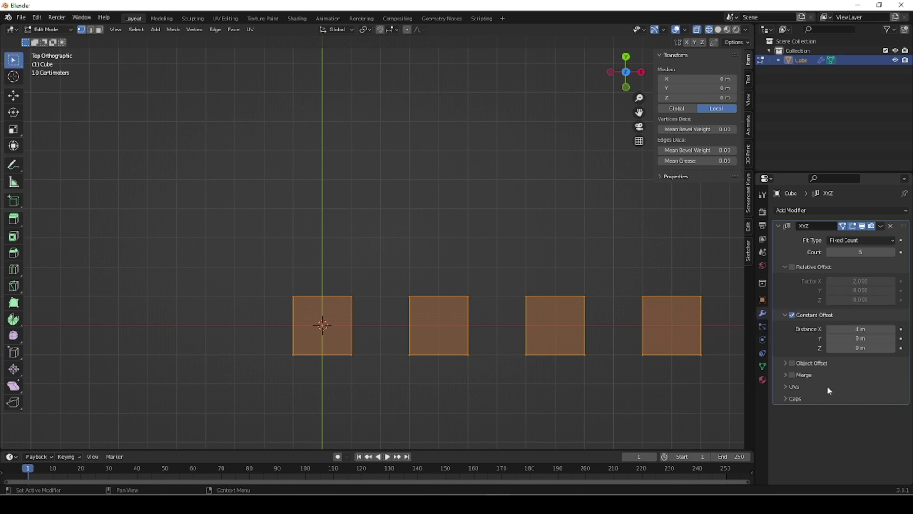
pyautogui.click(792, 267)
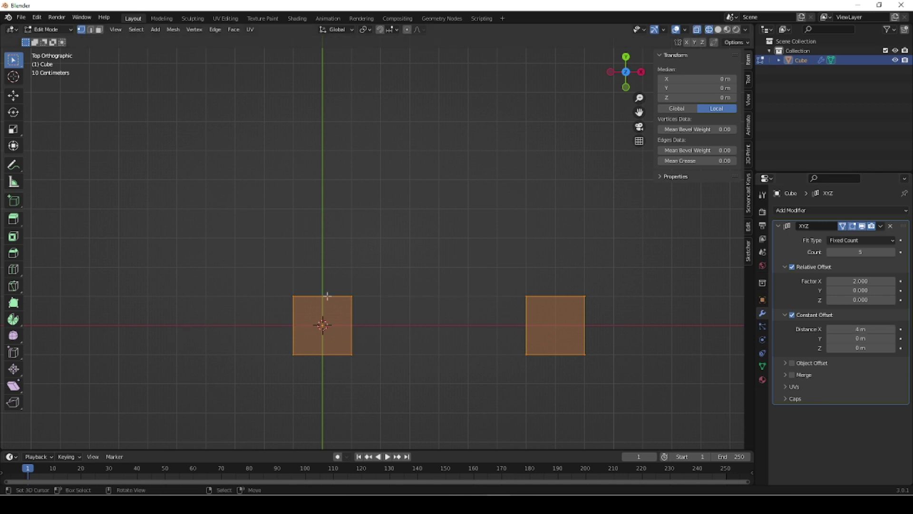
pyautogui.scroll(4, 355, 305)
pyautogui.keyDown('shift'); pyautogui.moveTo(460, 389); pyautogui.dragTo(360, 314, button='middle'); pyautogui.keyUp('shift')
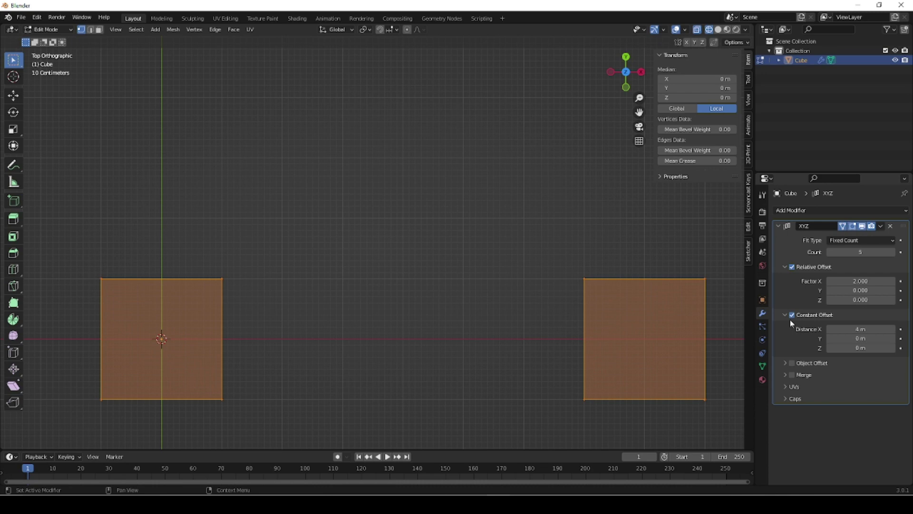
pyautogui.click(792, 268)
pyautogui.scroll(-3, 484, 316)
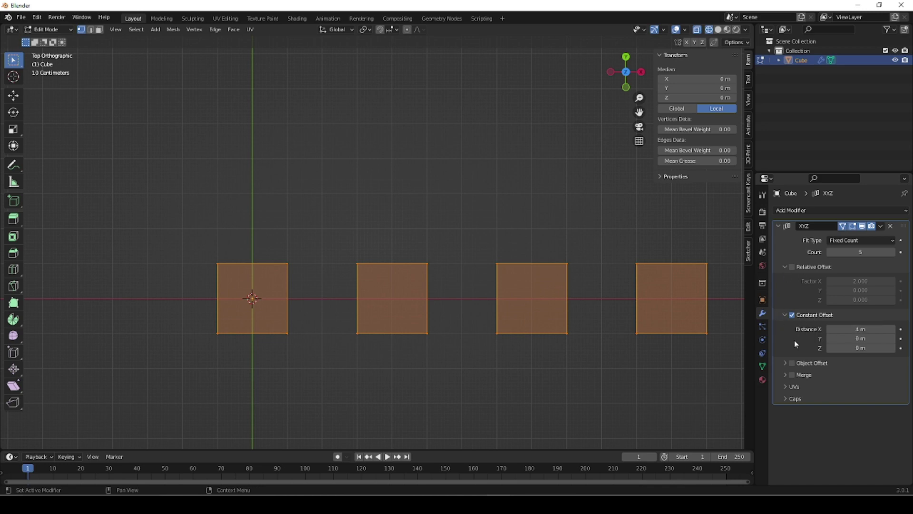
# - Set the Constant Offset X distance to 0 m, disable Constant Offset, and collapse both offset sections
pyautogui.click(861, 329)
pyautogui.write('0')
pyautogui.press('Return')
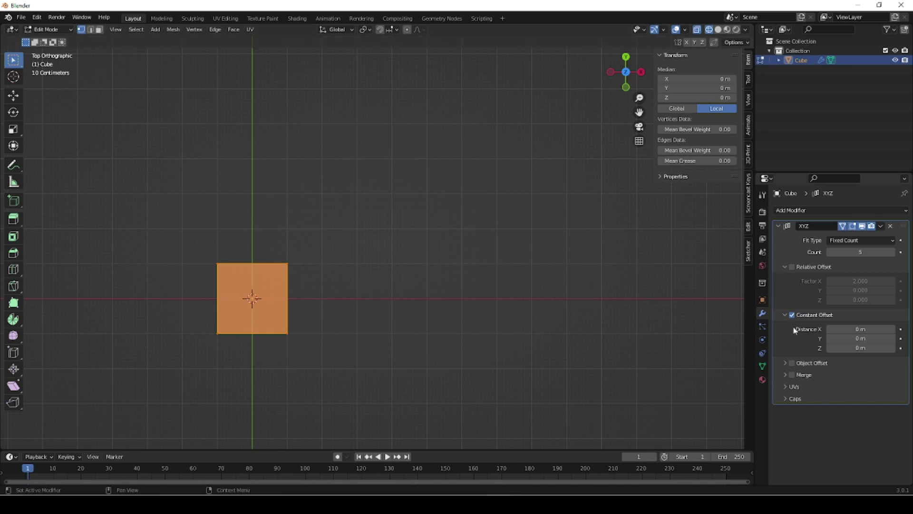
pyautogui.click(786, 265)
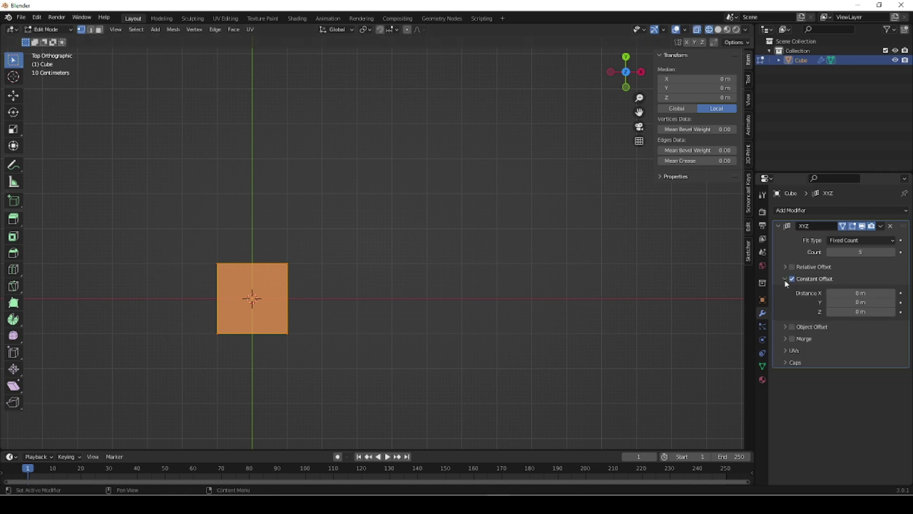
pyautogui.click(785, 279)
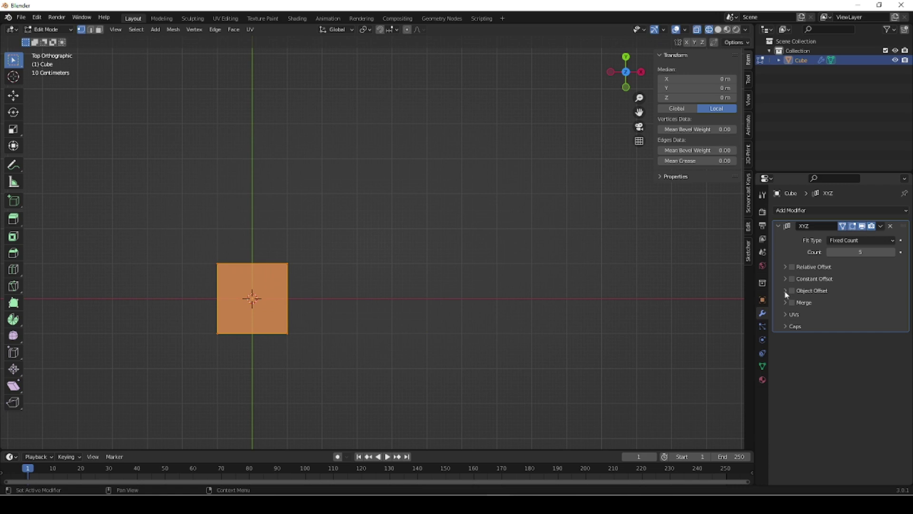
# - Expand and enable Object Offset in the cube's Array modifier
pyautogui.click(785, 291)
pyautogui.click(792, 291)
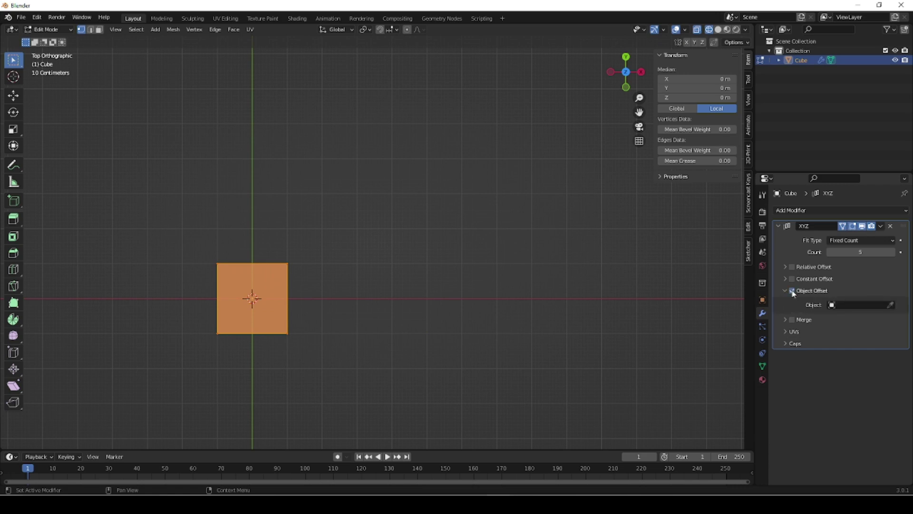
pyautogui.scroll(-4, 311, 324)
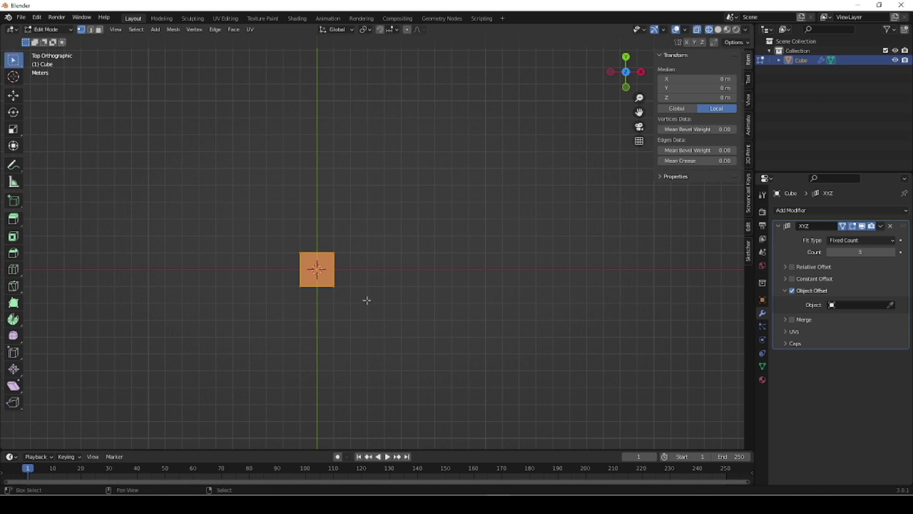
# - Switch to Object Mode with solid shading and add a UV sphere
pyautogui.hotkey('shift', 'a')
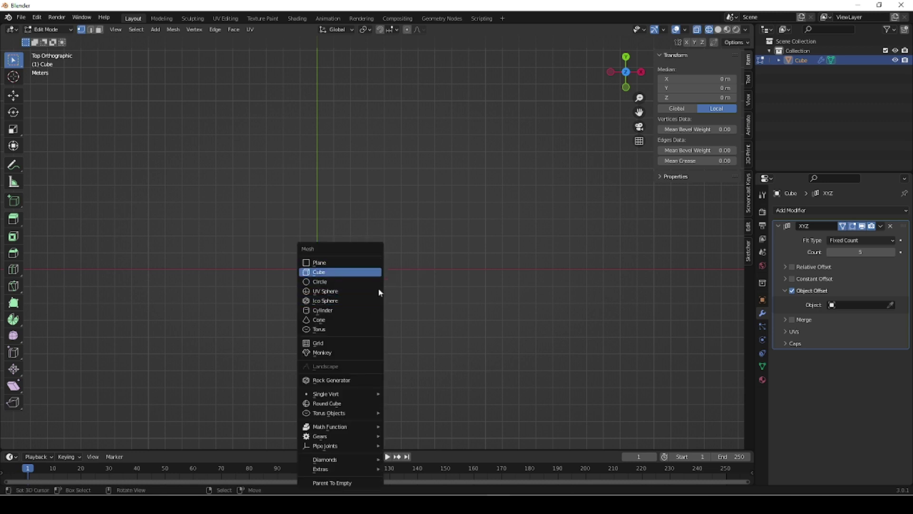
pyautogui.click(335, 272)
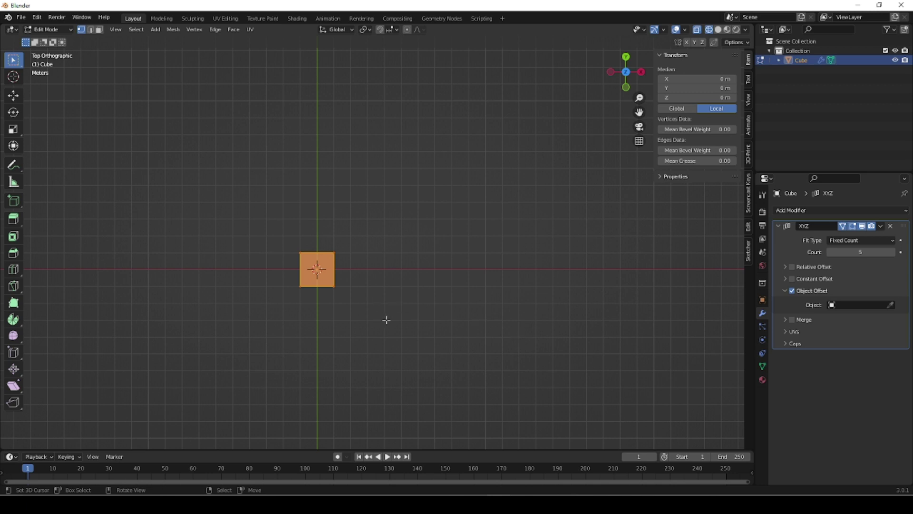
pyautogui.press('Tab')
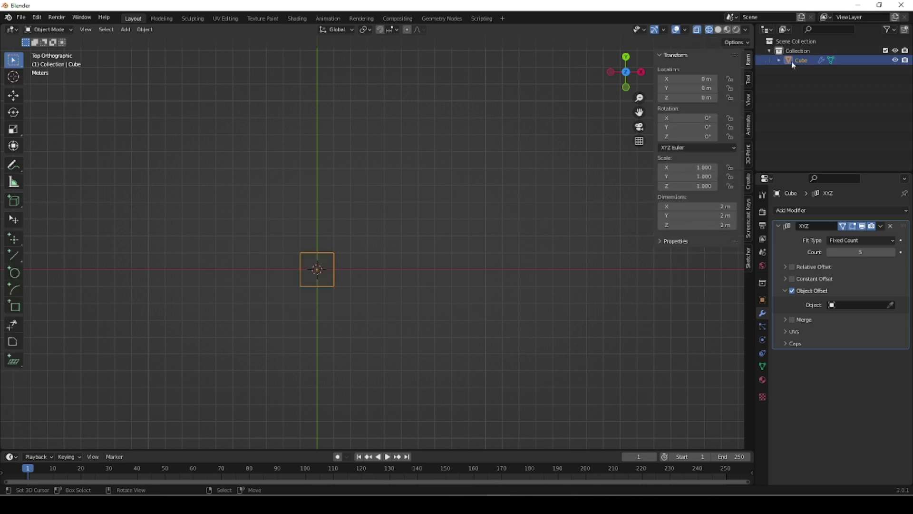
pyautogui.click(718, 30)
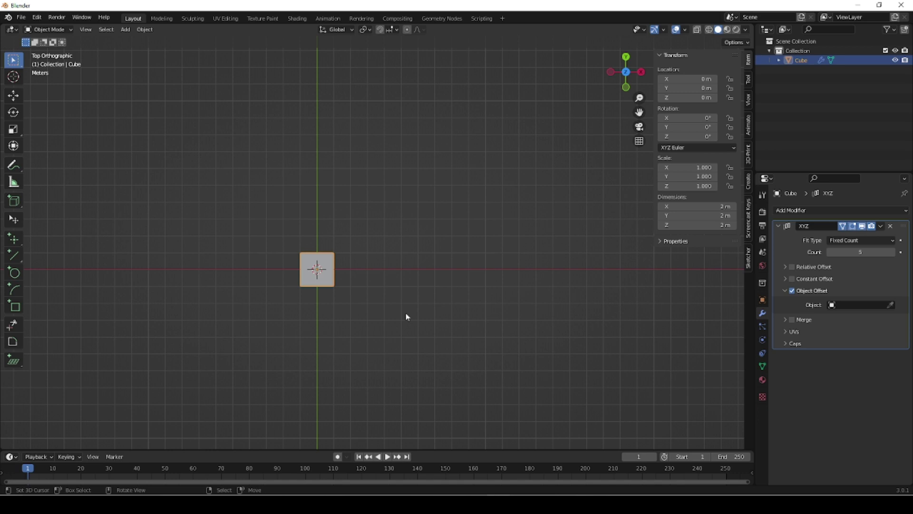
pyautogui.hotkey('shift', 'a')
pyautogui.moveTo(384, 287)
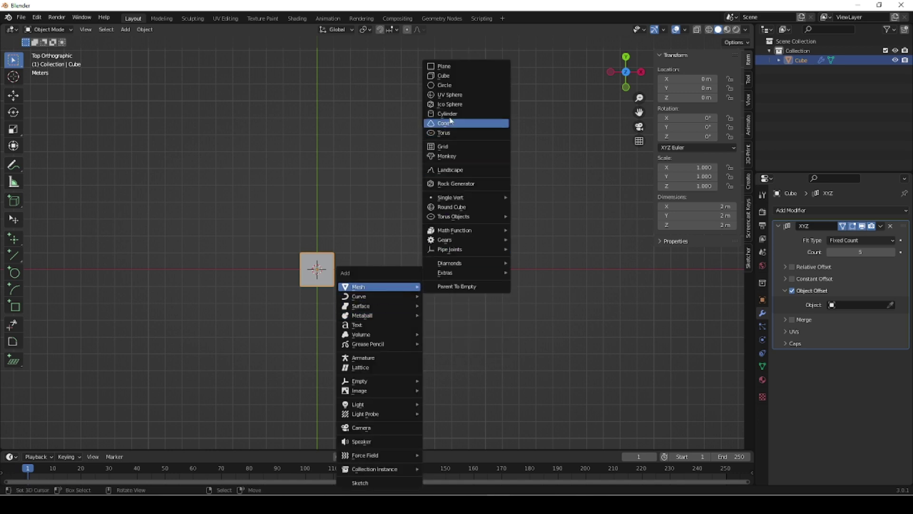
pyautogui.click(451, 95)
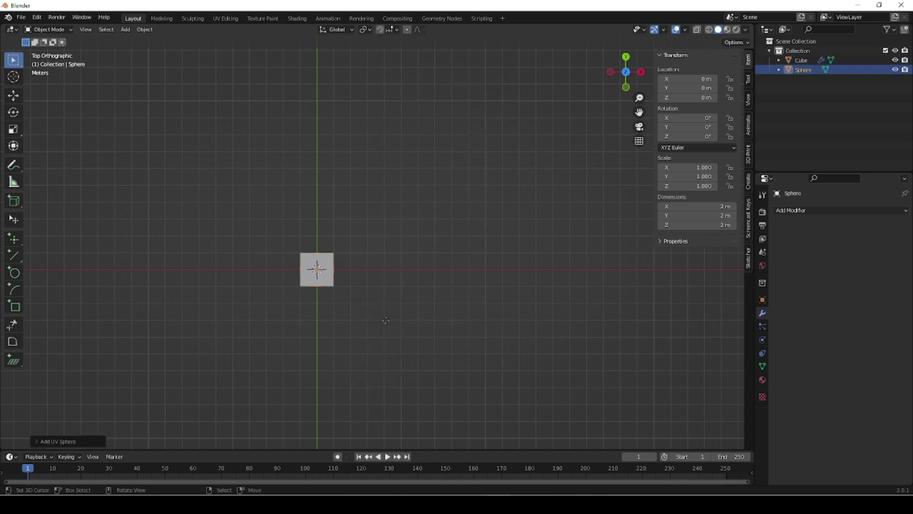
# - Move the sphere along the X axis to about 6.12 m from the origin
pyautogui.press('g')
pyautogui.press('x')
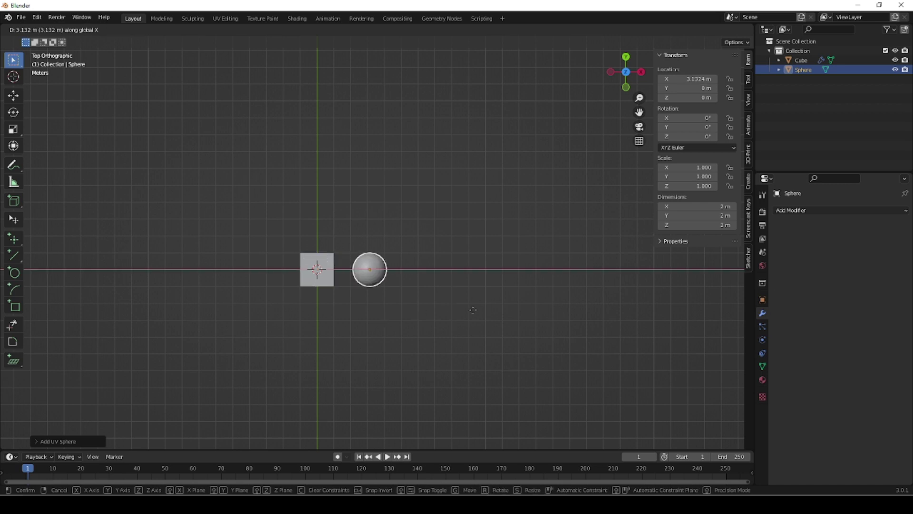
pyautogui.click(484, 314)
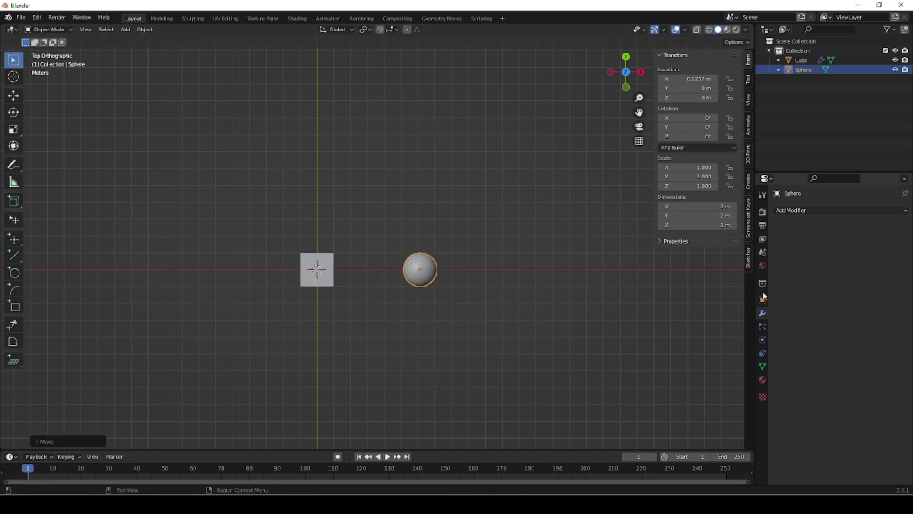
# - Assign the sphere as the Object Offset target of the cube's Array modifier and show the array in wireframe perspective
pyautogui.click(324, 278)
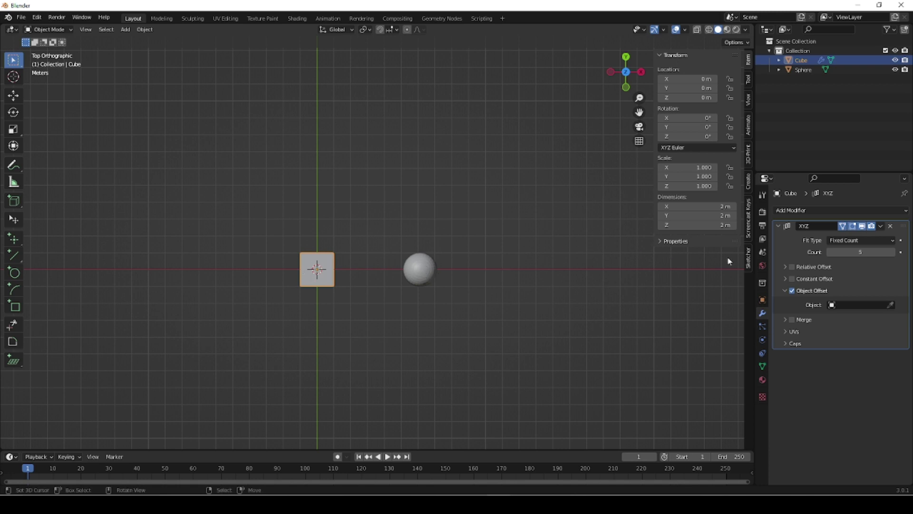
pyautogui.click(891, 304)
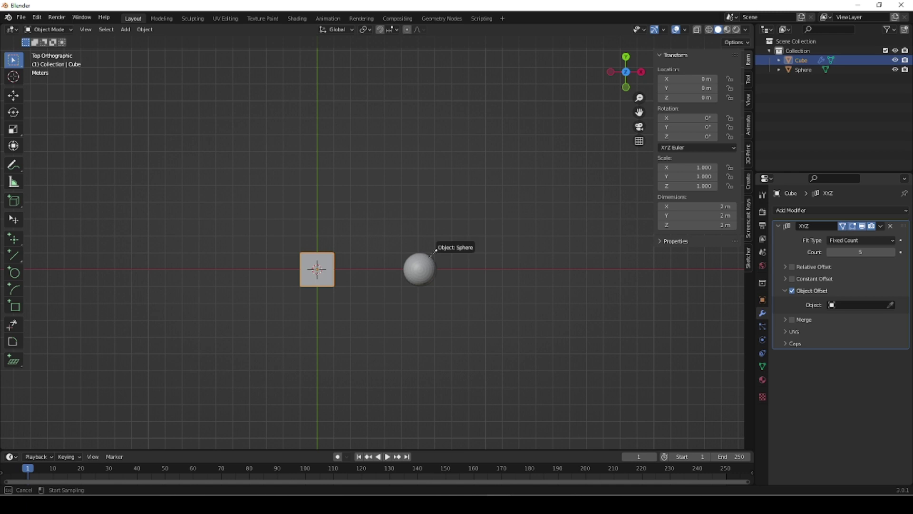
pyautogui.click(424, 269)
pyautogui.scroll(-3, 404, 293)
pyautogui.moveTo(432, 291); pyautogui.dragTo(432, 236, button='middle')
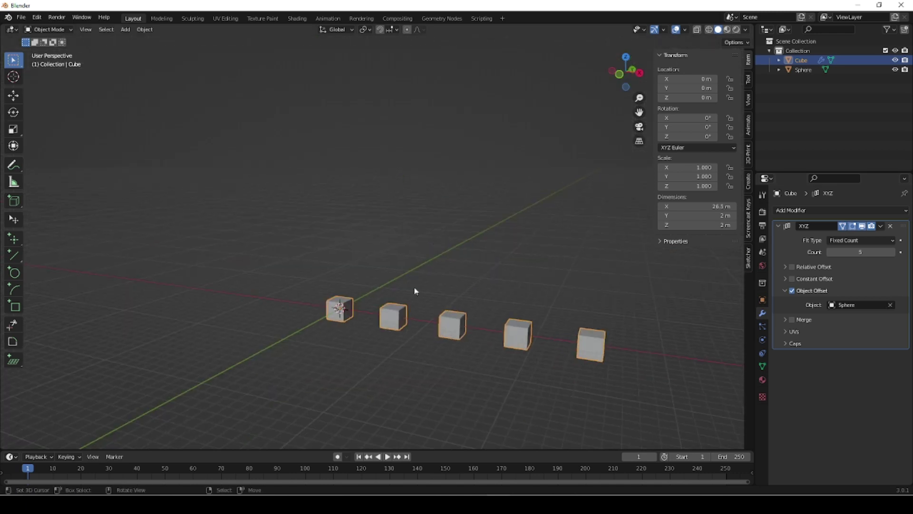
pyautogui.click(709, 29)
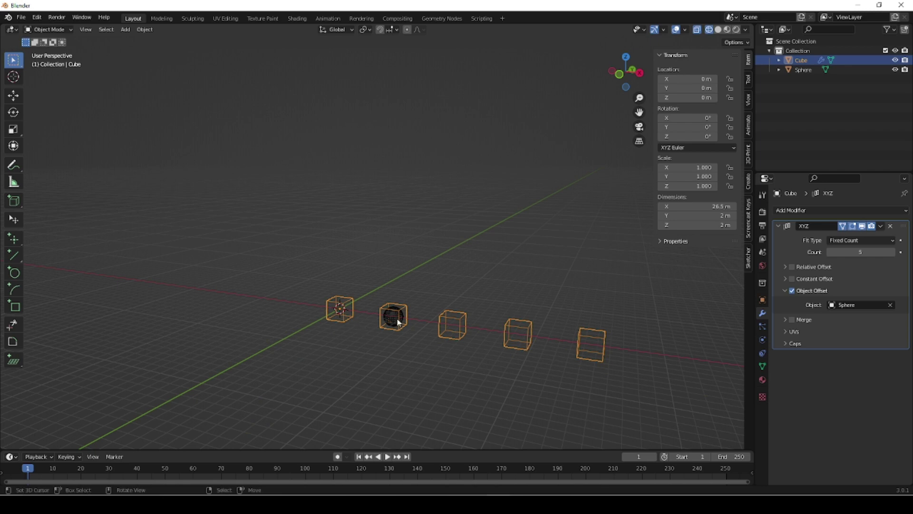
# - In top view, move the sphere within the XY plane to about X 5.2 m, Y -1.95 m to shift the array
pyautogui.press('KP_7')
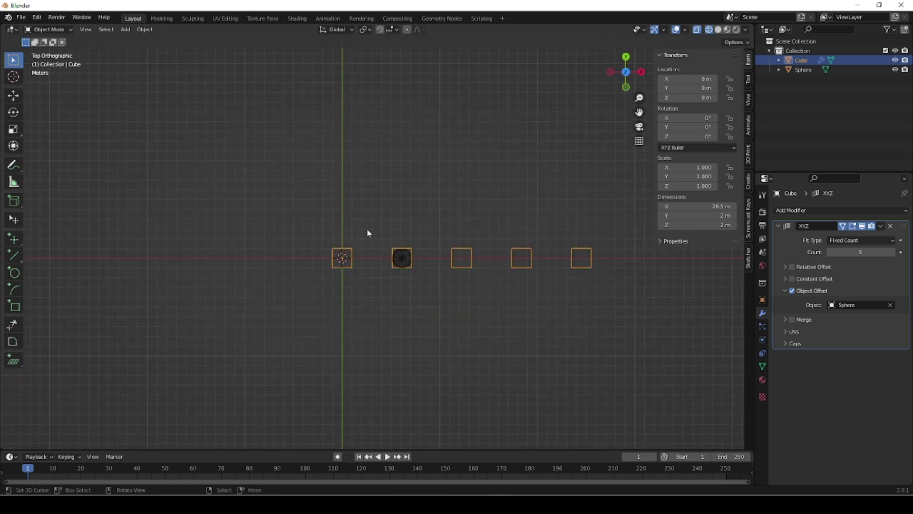
pyautogui.click(402, 261)
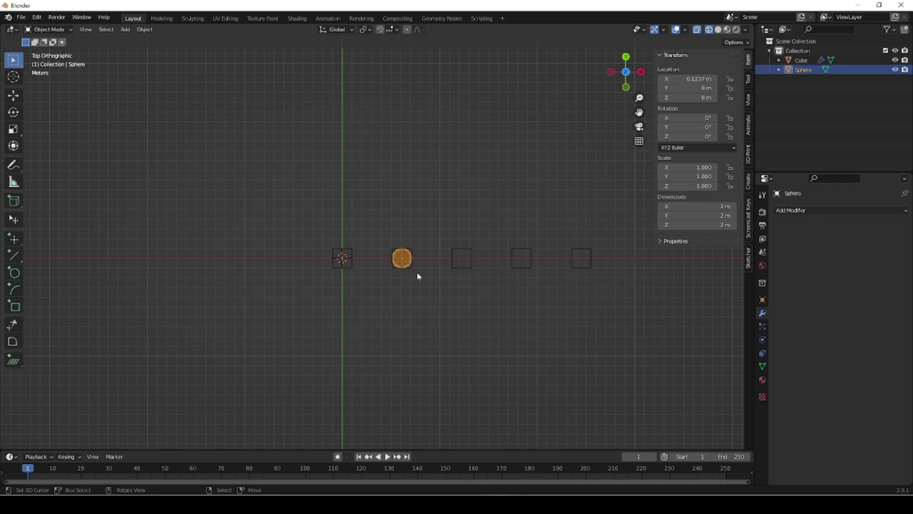
pyautogui.press('g')
pyautogui.hotkey('shift', 'z')
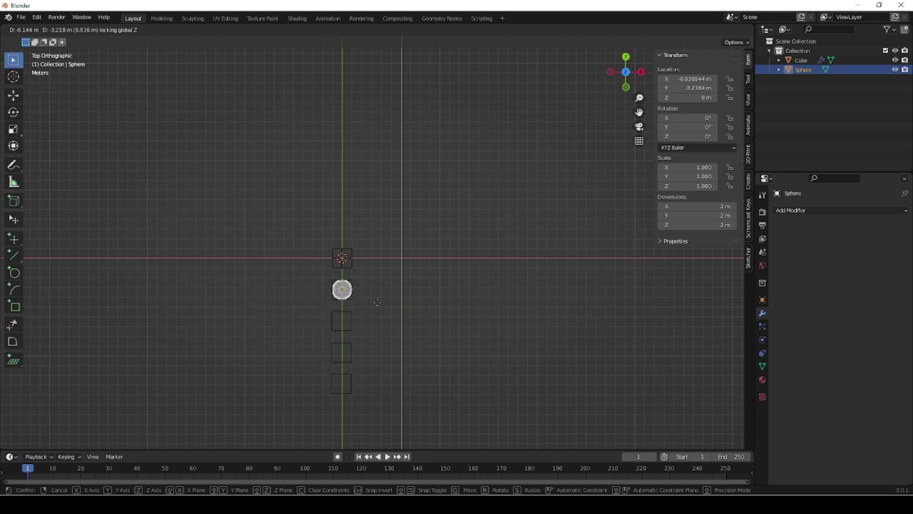
pyautogui.click(408, 296)
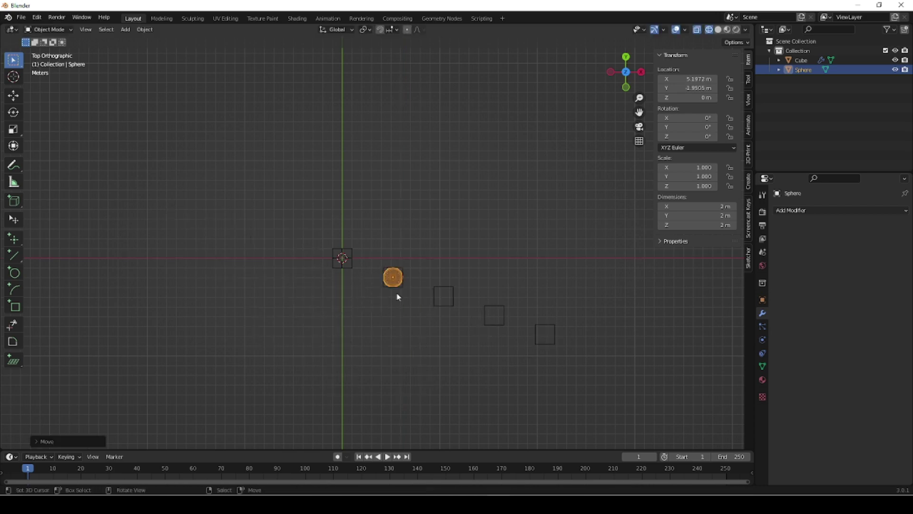
# - Delete the sphere and add a Plain Axes empty at the origin
pyautogui.press('Delete')
pyautogui.hotkey('shift', 'a')
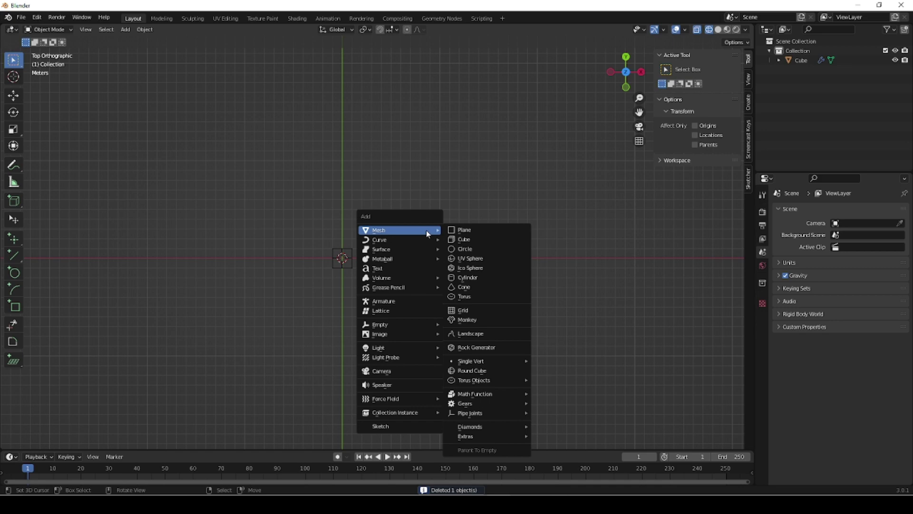
pyautogui.moveTo(418, 325)
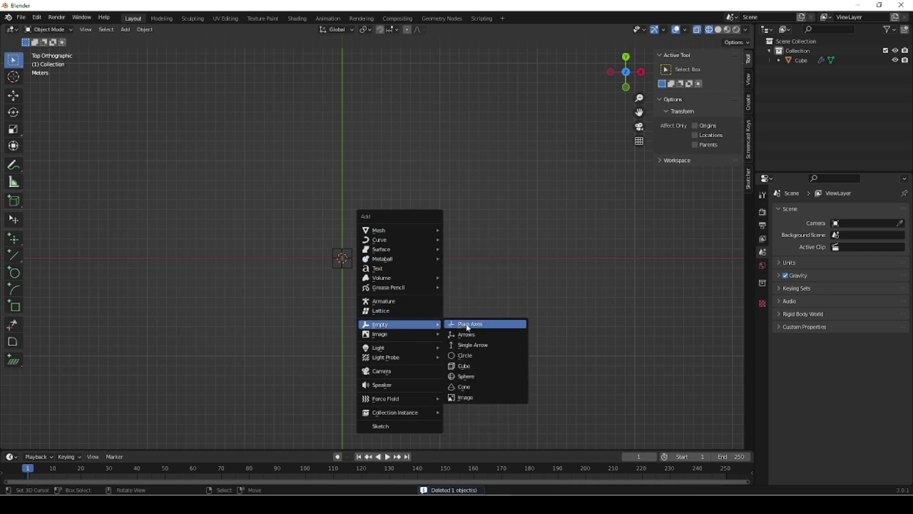
pyautogui.click(467, 326)
# - Move the empty along the X axis to about 5.36 m from the origin
pyautogui.press('g')
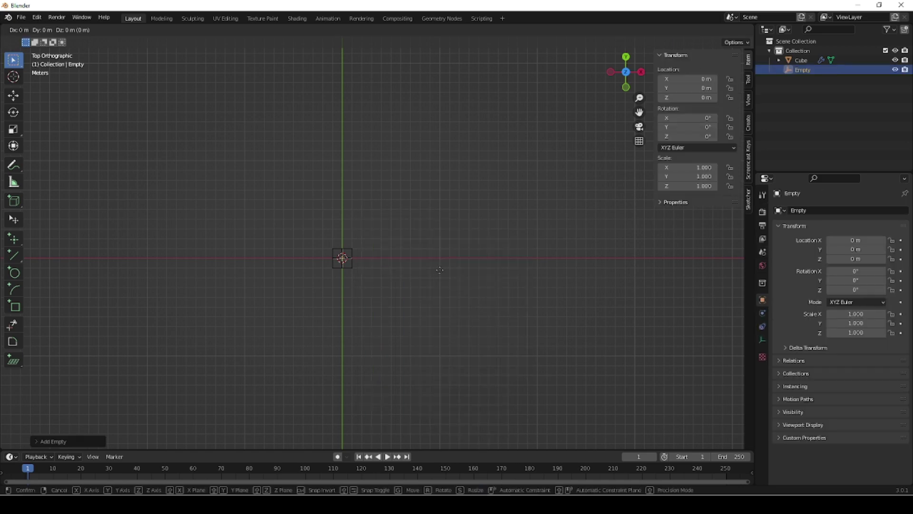
pyautogui.press('x')
pyautogui.click(493, 269)
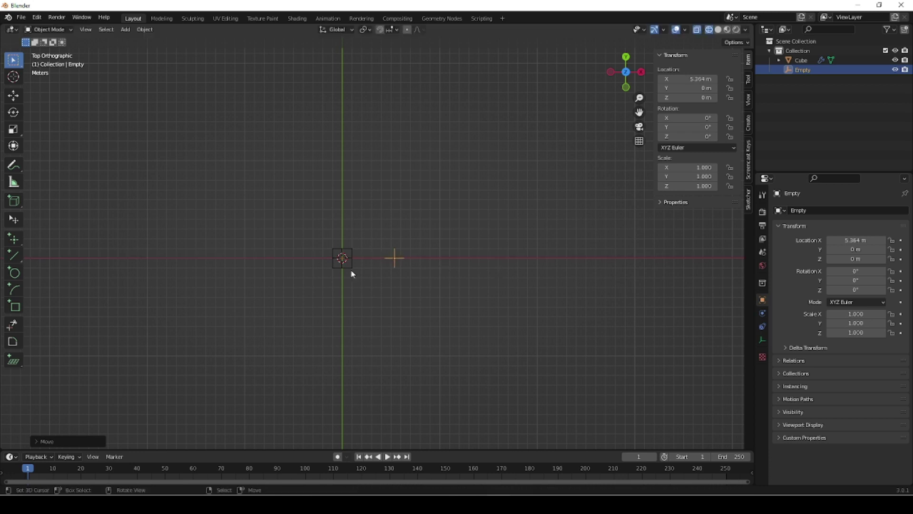
# - Assign the empty as the Object Offset target of the cube's Array modifier, with the viewport in solid shading
pyautogui.click(349, 269)
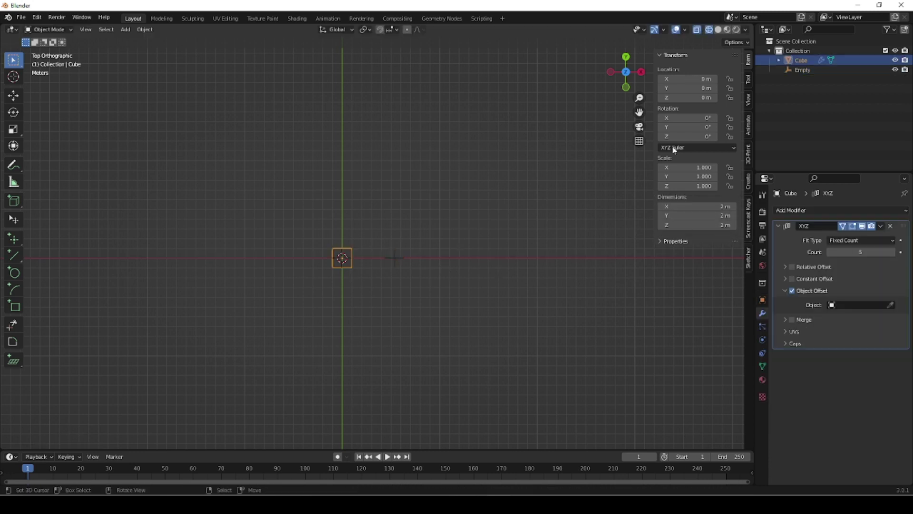
pyautogui.click(718, 30)
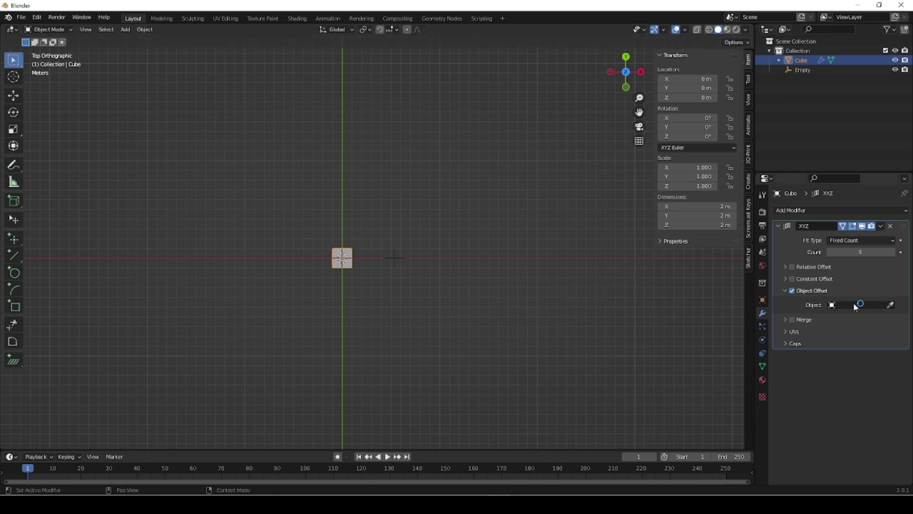
pyautogui.click(395, 260)
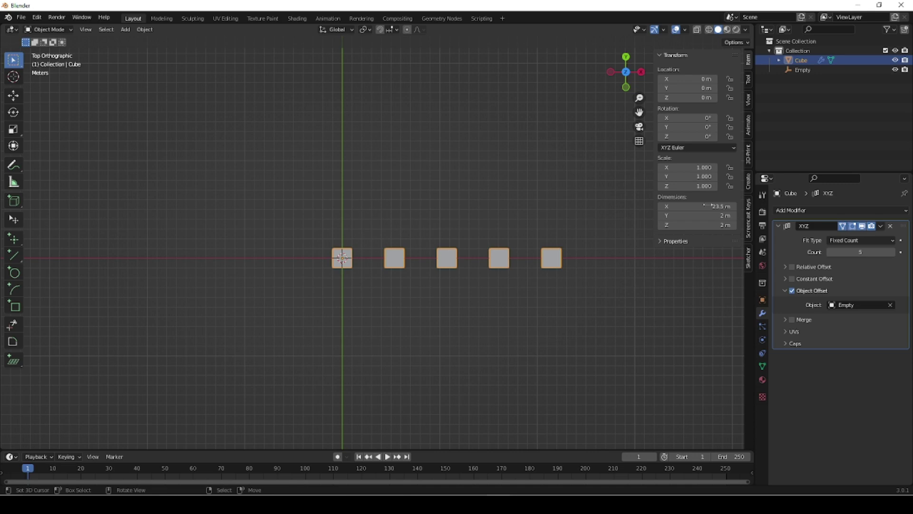
# - Move the empty within the XY plane to about X 3.36 m, Y 1.61 m to redirect the array
pyautogui.click(803, 70)
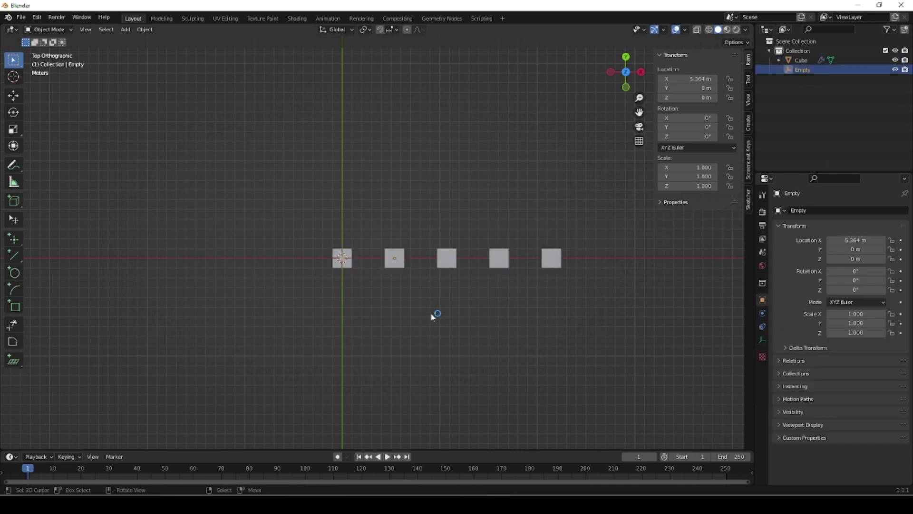
pyautogui.press('g')
pyautogui.hotkey('shift', 'z')
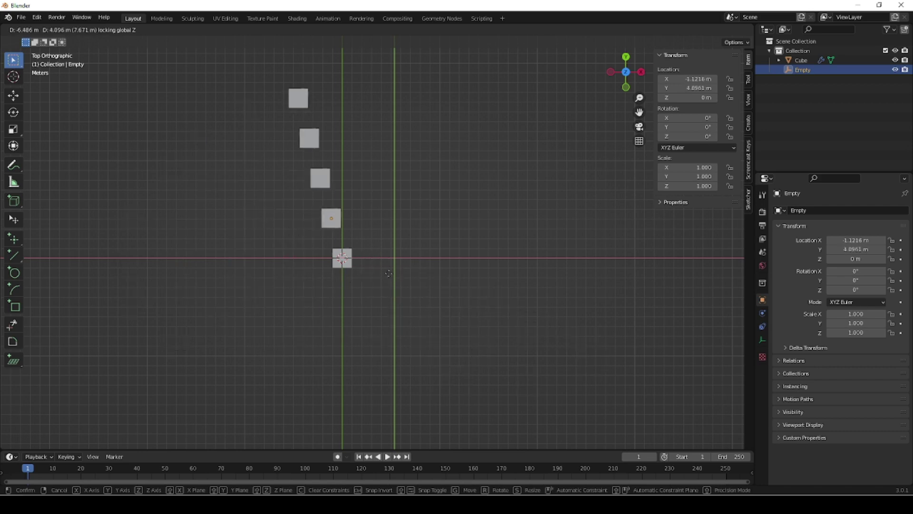
pyautogui.click(435, 297)
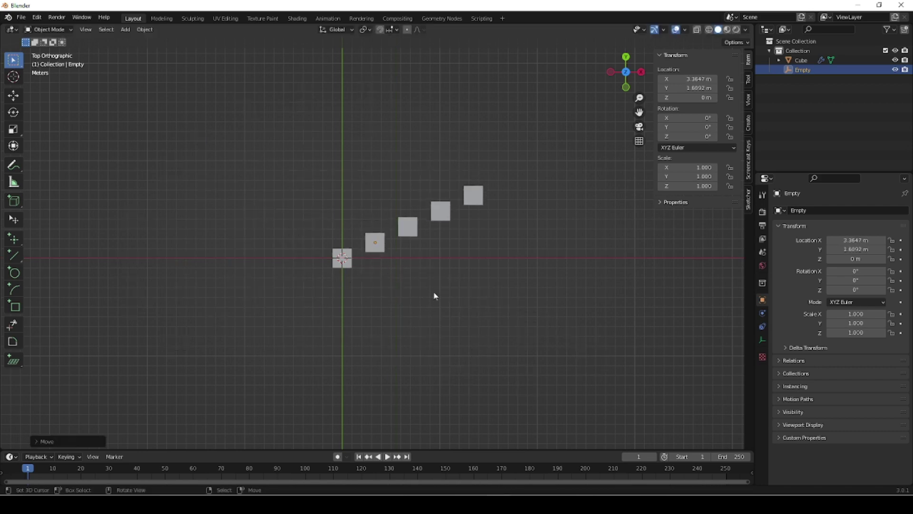
# - Move the empty in wireframe display to about X 0.78 m, Y 3.95 m, and return to solid shading
pyautogui.click(698, 31)
pyautogui.press('g')
pyautogui.hotkey('shift', 'z')
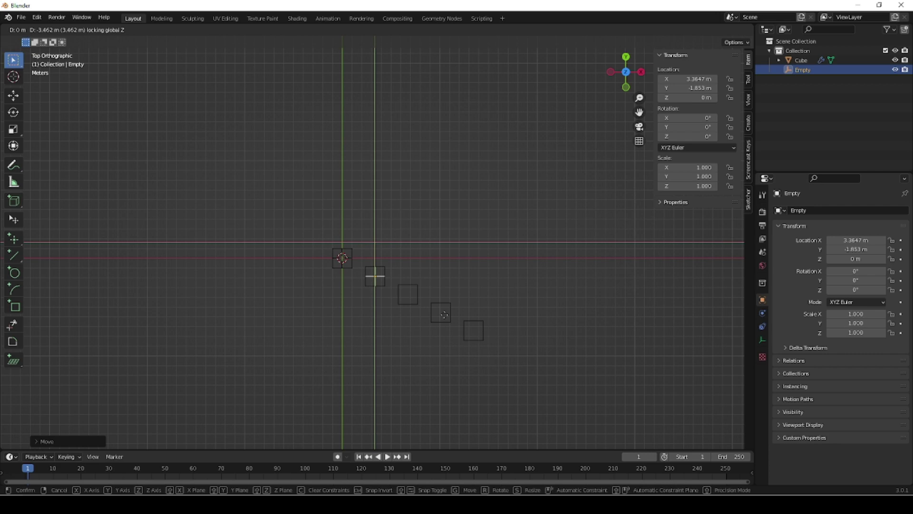
pyautogui.click(415, 275)
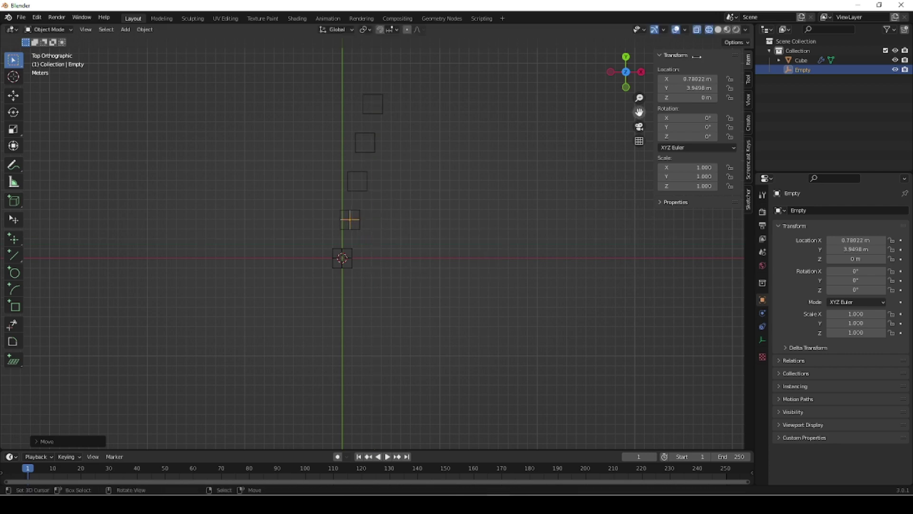
pyautogui.click(718, 29)
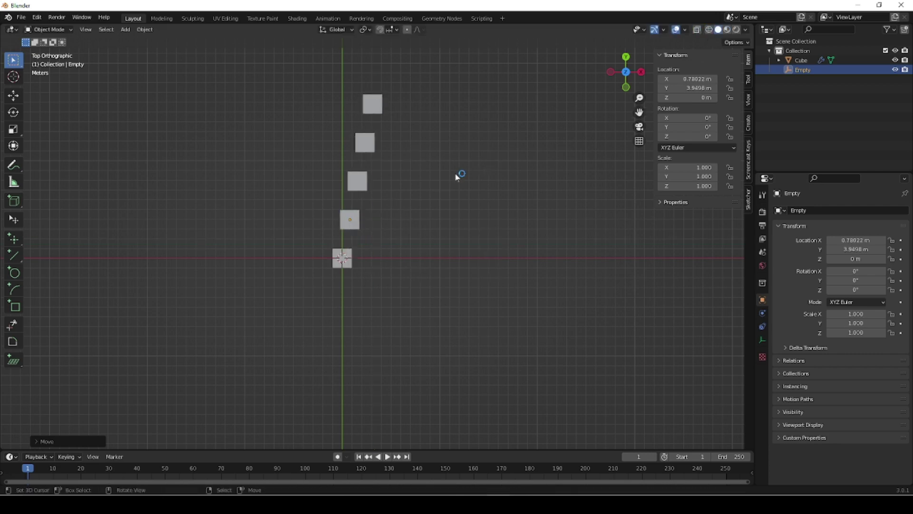
# - Undo the last two moves of the empty and select the arrayed cube
pyautogui.hotkey('ctrl', 'z')
pyautogui.hotkey('ctrl', 'z')
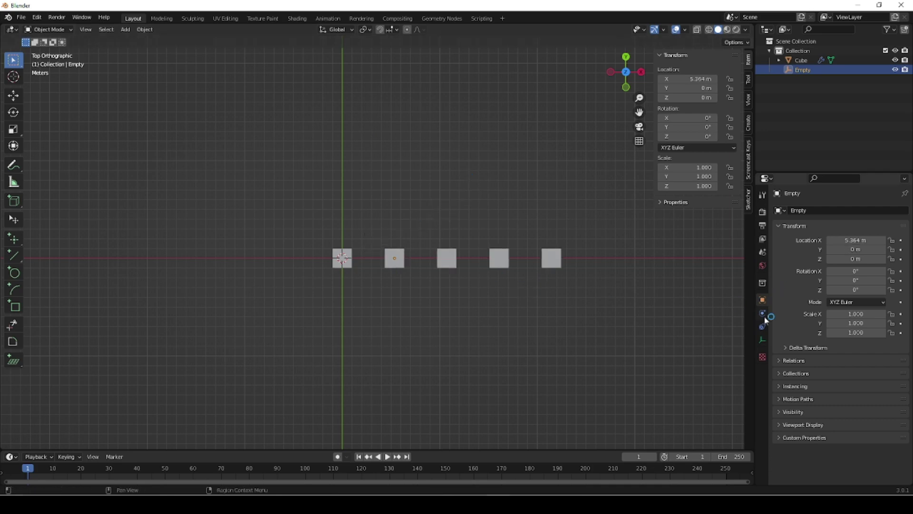
pyautogui.click(347, 265)
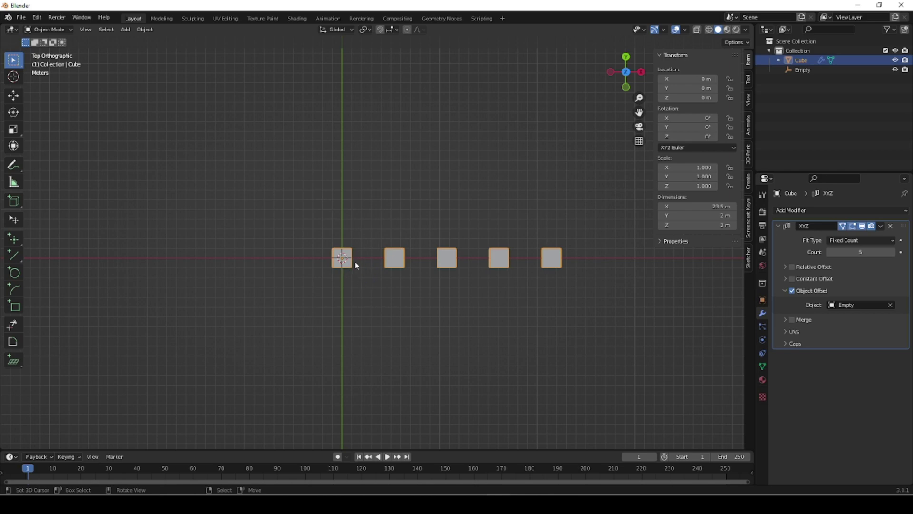
# - Delete the empty and remove the Array modifier from the cube
pyautogui.click(803, 69)
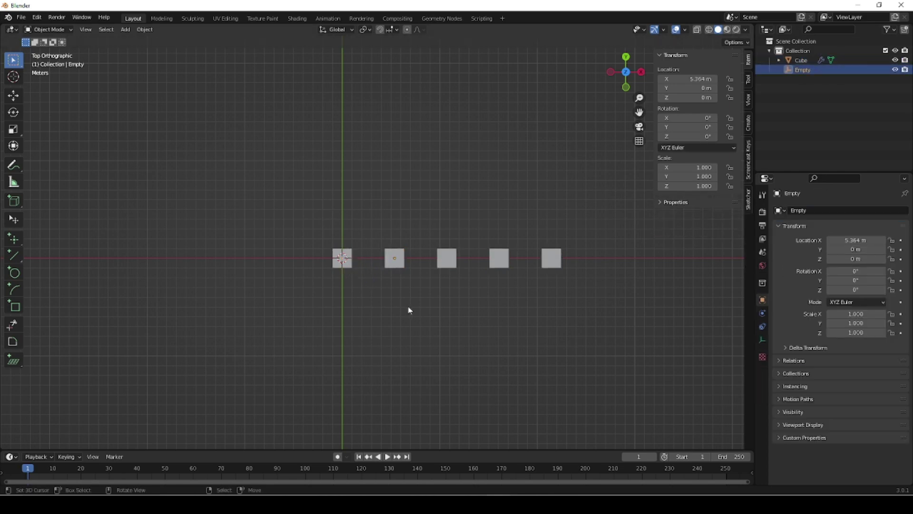
pyautogui.press('Delete')
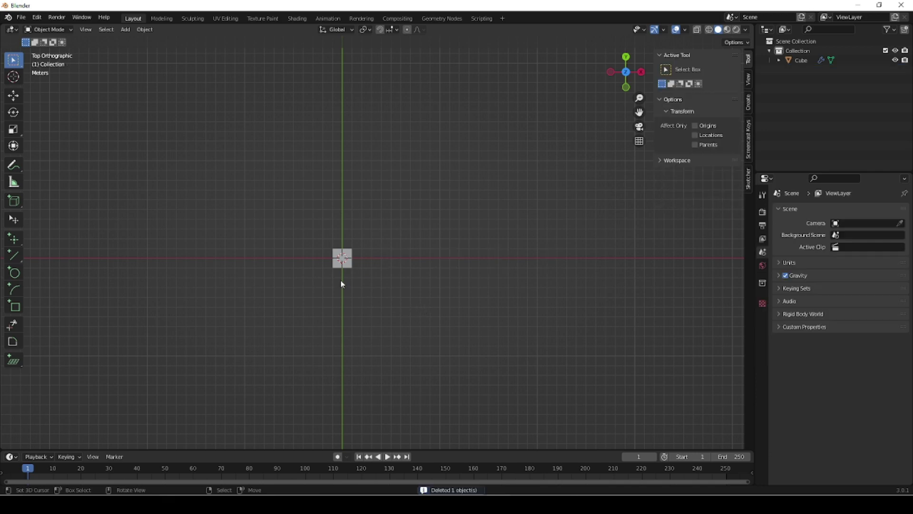
pyautogui.click(351, 265)
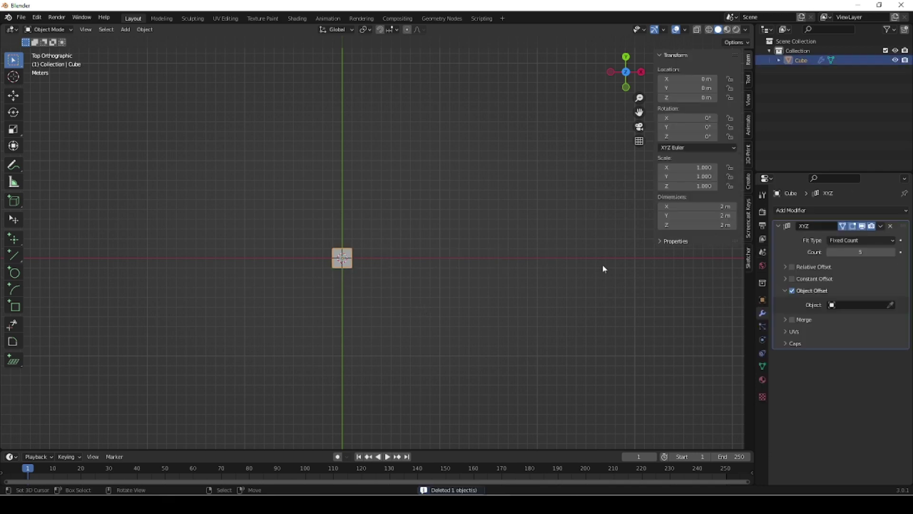
pyautogui.click(890, 227)
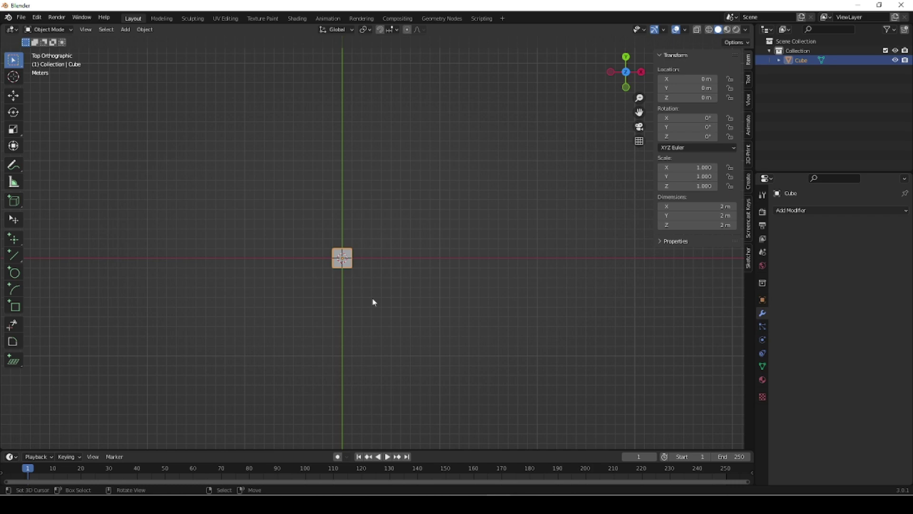
# - Scale the cube along the X axis by about 3.77 to make it about 7.55 m long
pyautogui.scroll(6, 371, 298)
pyautogui.keyDown('shift'); pyautogui.moveTo(328, 314); pyautogui.dragTo(351, 276, button='middle'); pyautogui.keyUp('shift')
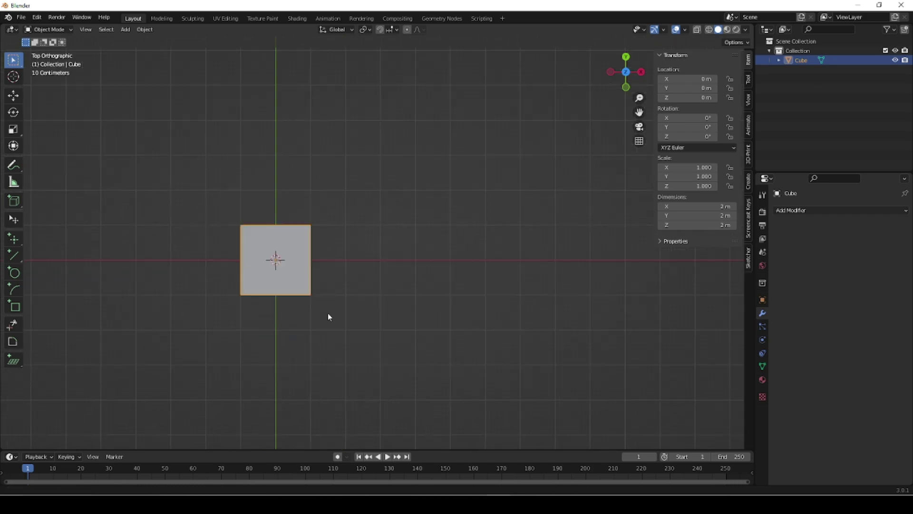
pyautogui.press('s')
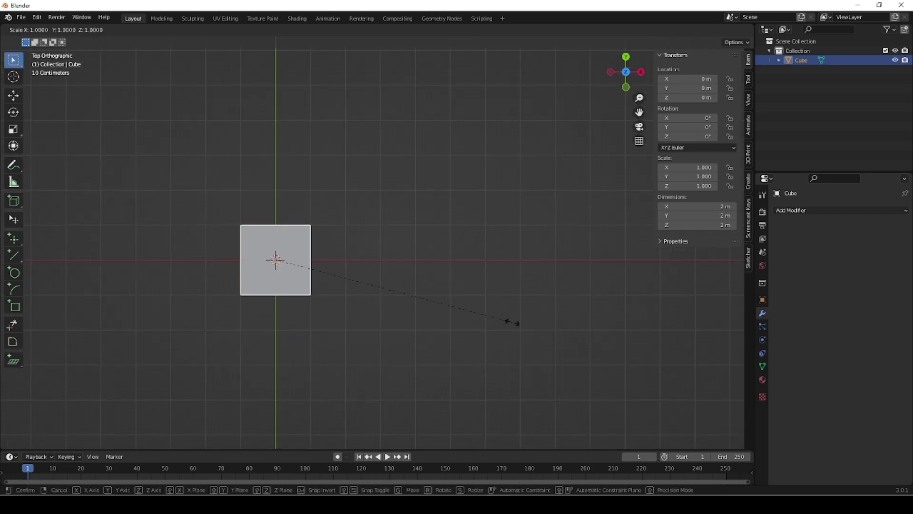
pyautogui.press('x')
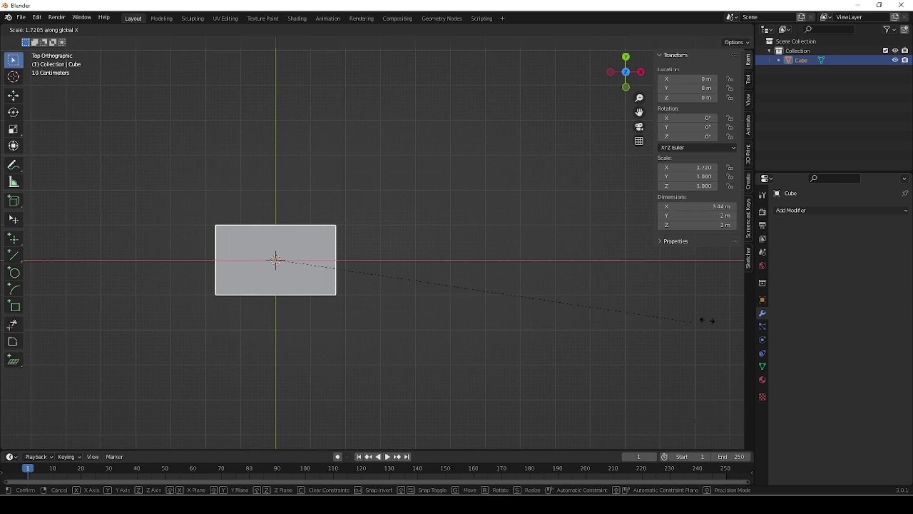
pyautogui.click(447, 307)
# - Flatten the stretched cube along the Z axis to a thickness of about 0.49 m
pyautogui.moveTo(340, 379); pyautogui.dragTo(338, 314, button='middle')
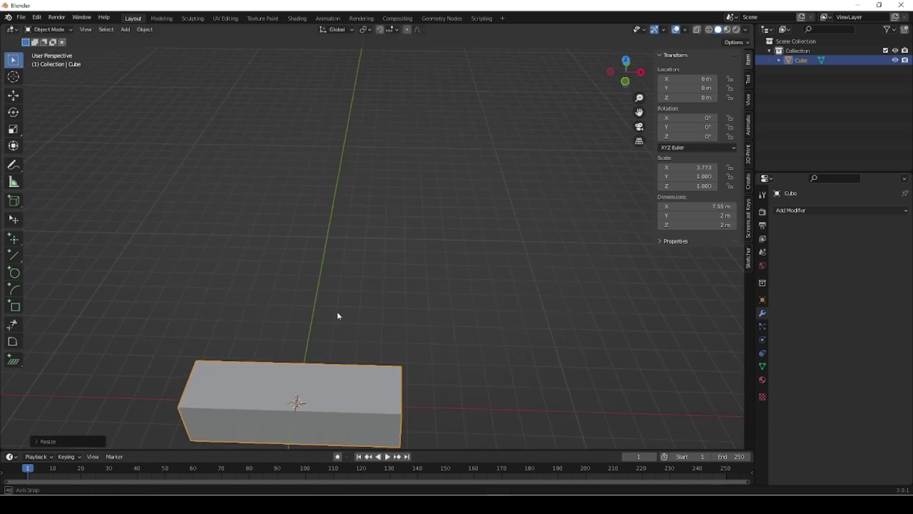
pyautogui.scroll(-2, 426, 364)
pyautogui.moveTo(427, 364); pyautogui.dragTo(381, 371, button='middle')
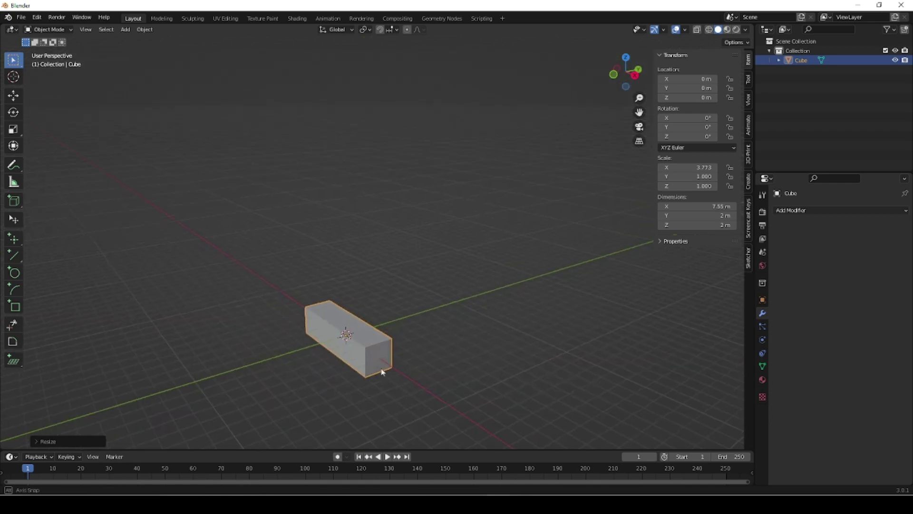
pyautogui.press('s')
pyautogui.press('z')
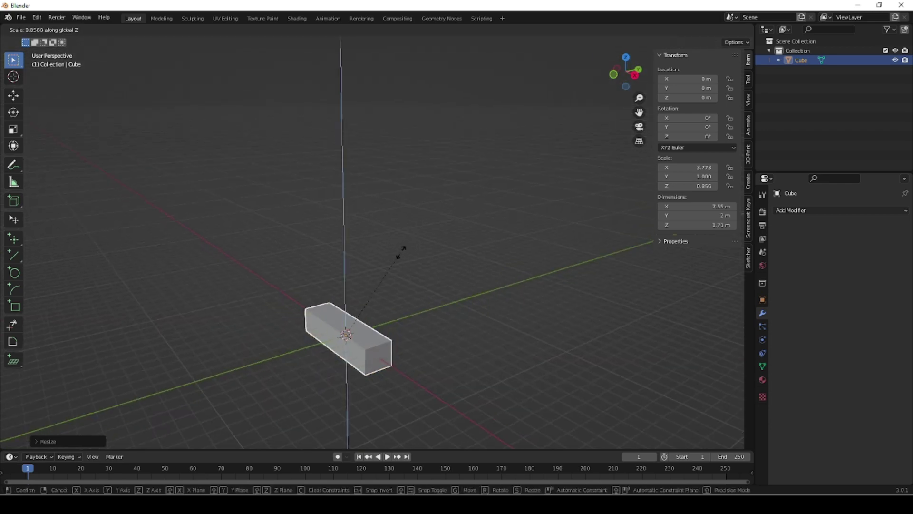
pyautogui.click(373, 322)
# - In top view, move the slab along the X axis to about 4.9 m from the world origin
pyautogui.moveTo(304, 371); pyautogui.dragTo(323, 372, button='middle')
pyautogui.press('KP_1')
pyautogui.press('KP_7')
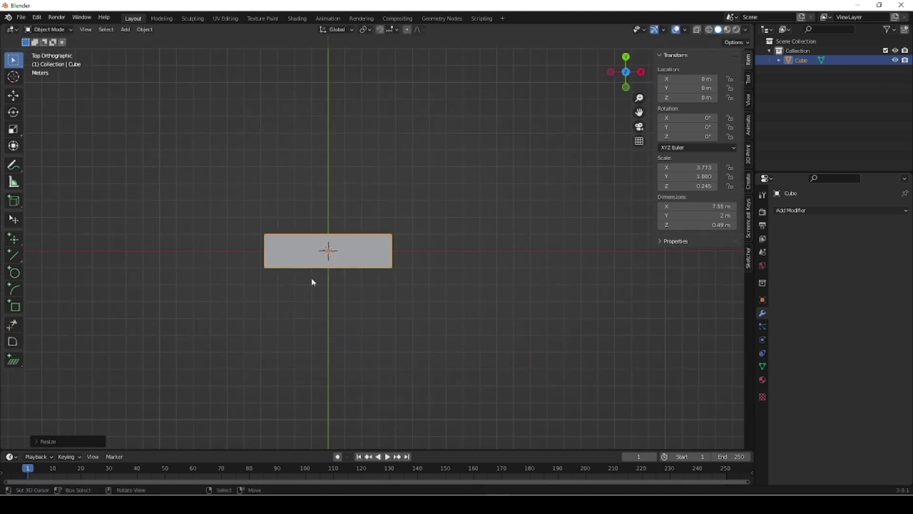
pyautogui.press('g')
pyautogui.press('x')
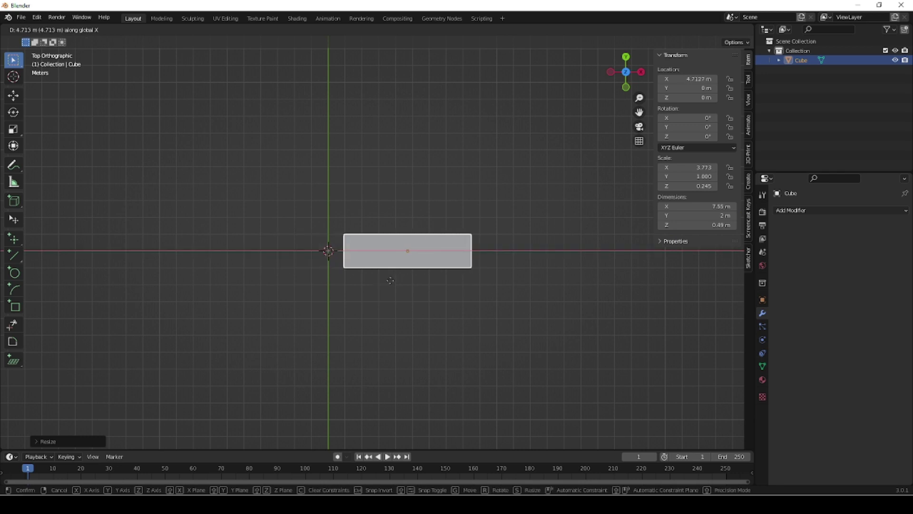
pyautogui.click(395, 283)
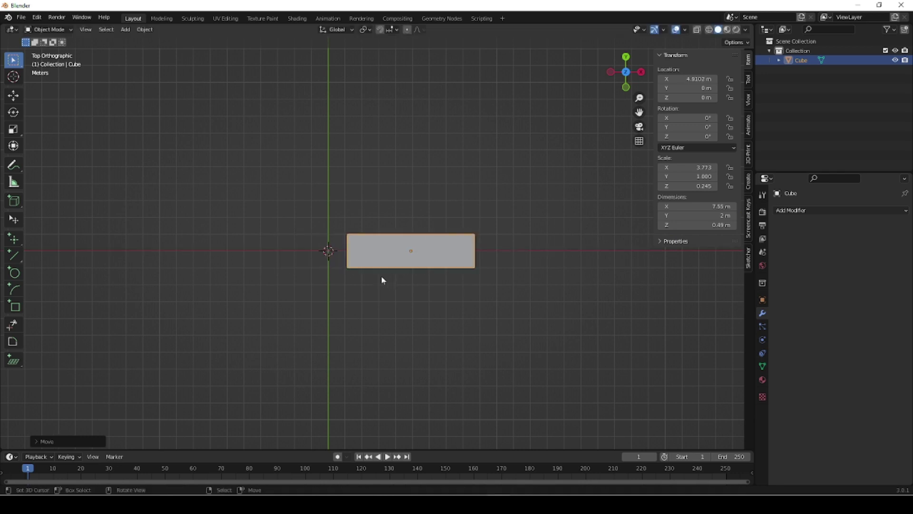
# - Set the slab's origin to the 3D cursor at the world origin and apply its scale
pyautogui.moveTo(321, 304); pyautogui.dragTo(406, 259, button='middle')
pyautogui.scroll(3, 431, 261)
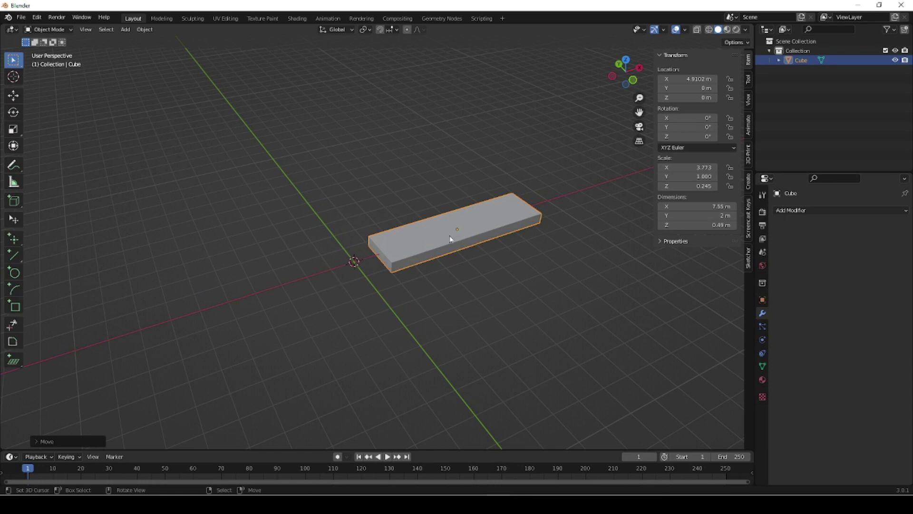
pyautogui.click(144, 29)
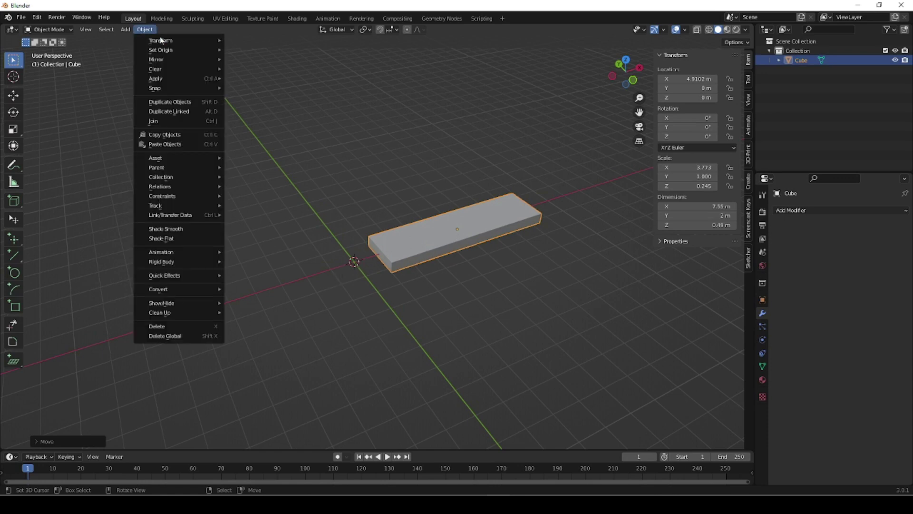
pyautogui.moveTo(171, 50)
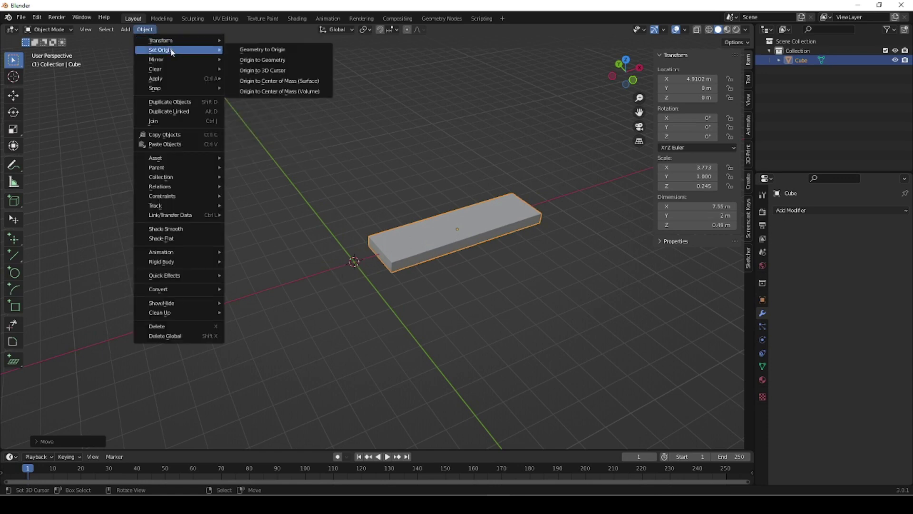
pyautogui.click(273, 70)
pyautogui.hotkey('ctrl', 'a')
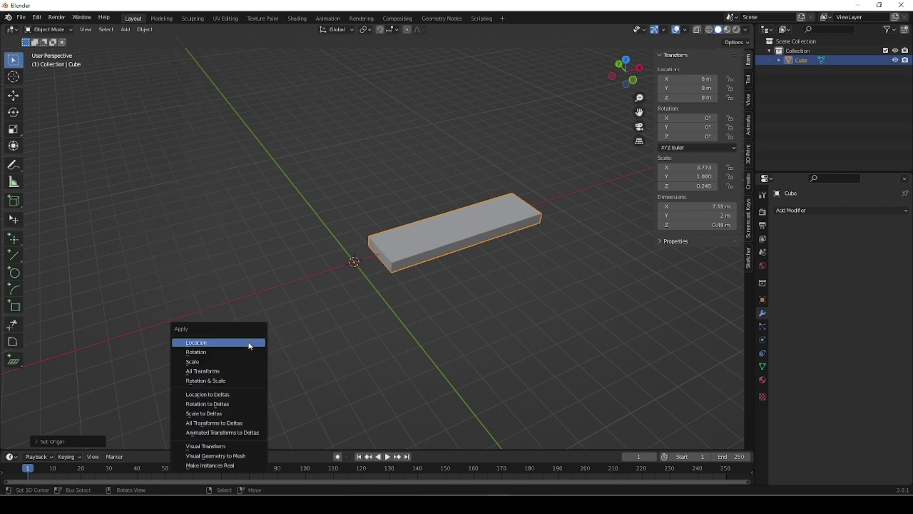
pyautogui.click(199, 362)
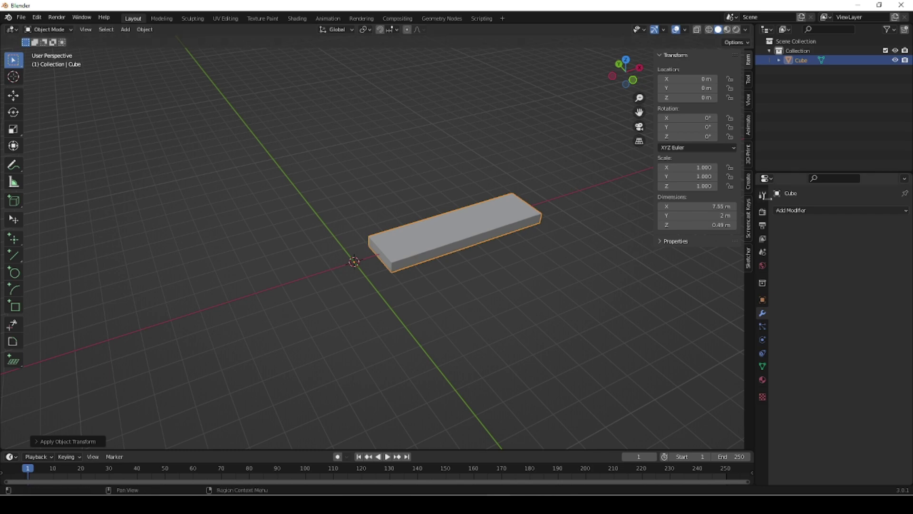
# - Set the slab's dimensions to 8 m along X and 0.5 m along Z
pyautogui.click(712, 208)
pyautogui.write('8')
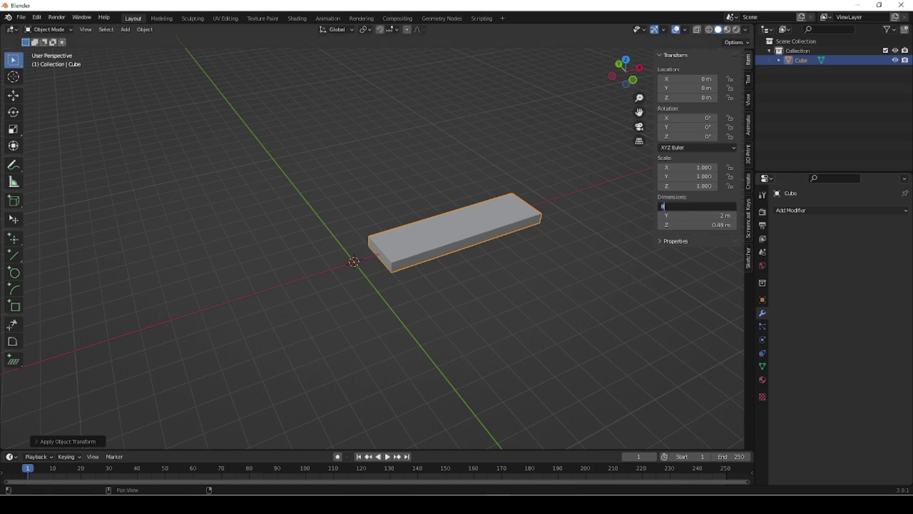
pyautogui.press('Return')
pyautogui.click(710, 226)
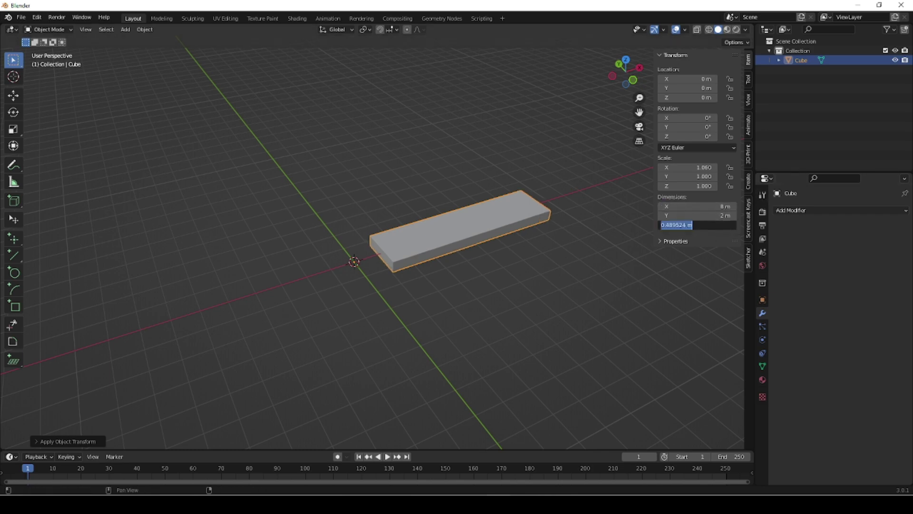
pyautogui.write('0.5')
pyautogui.press('Return')
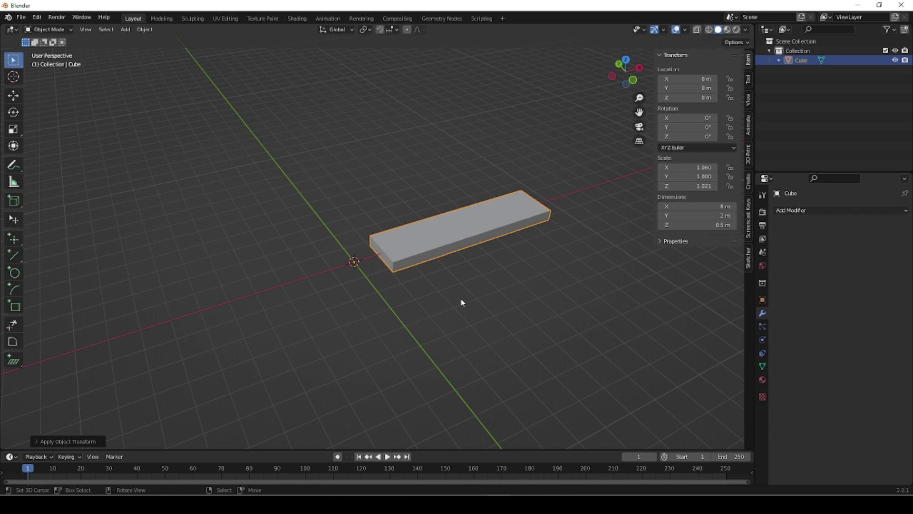
# - Add a plain-axes empty at the world origin
pyautogui.hotkey('shift', 'a')
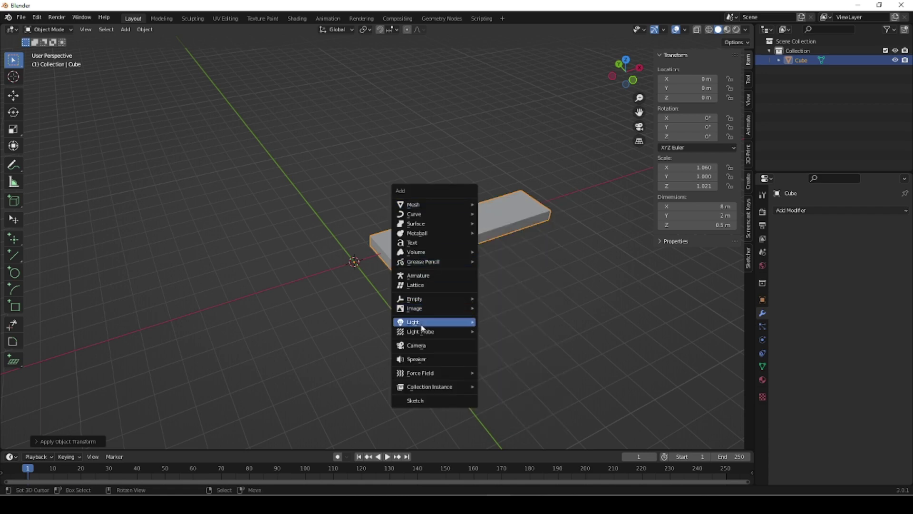
pyautogui.moveTo(418, 299)
pyautogui.click(497, 301)
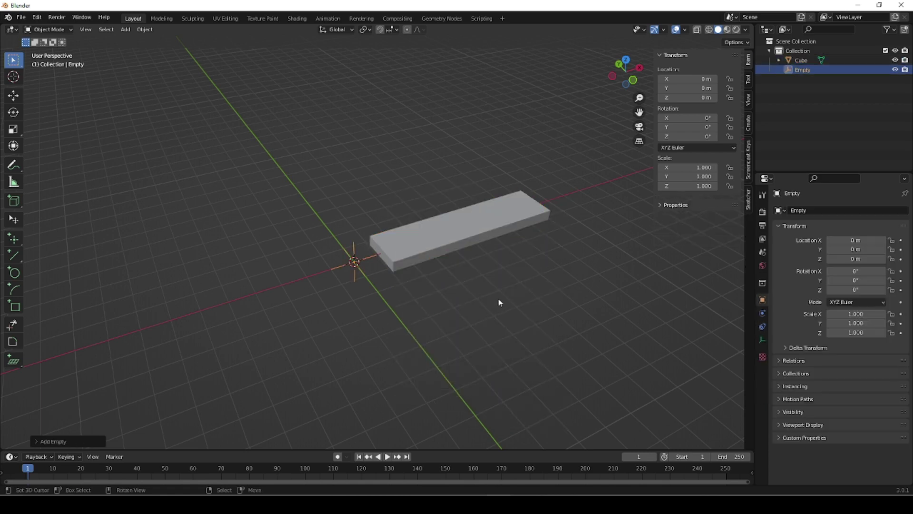
# - Add an Array modifier to the slab and enable Object Offset with the empty as its object
pyautogui.click(434, 232)
pyautogui.click(816, 210)
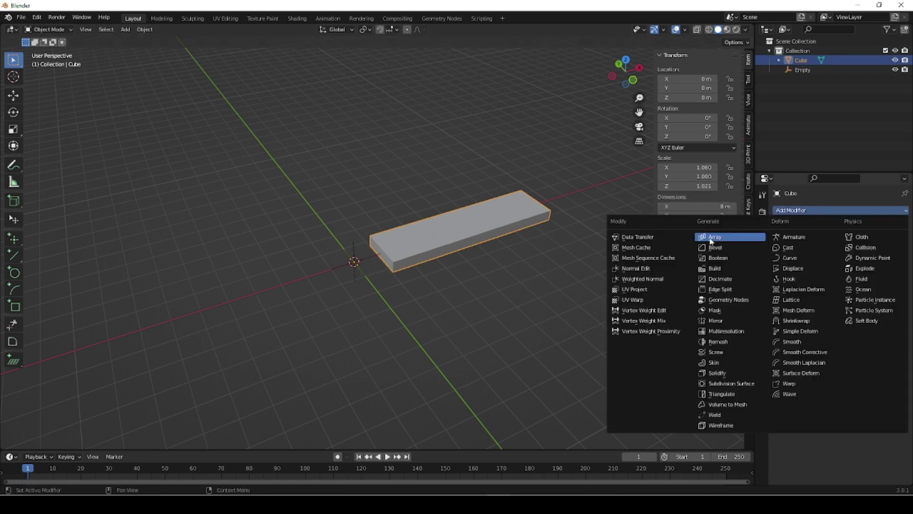
pyautogui.click(715, 238)
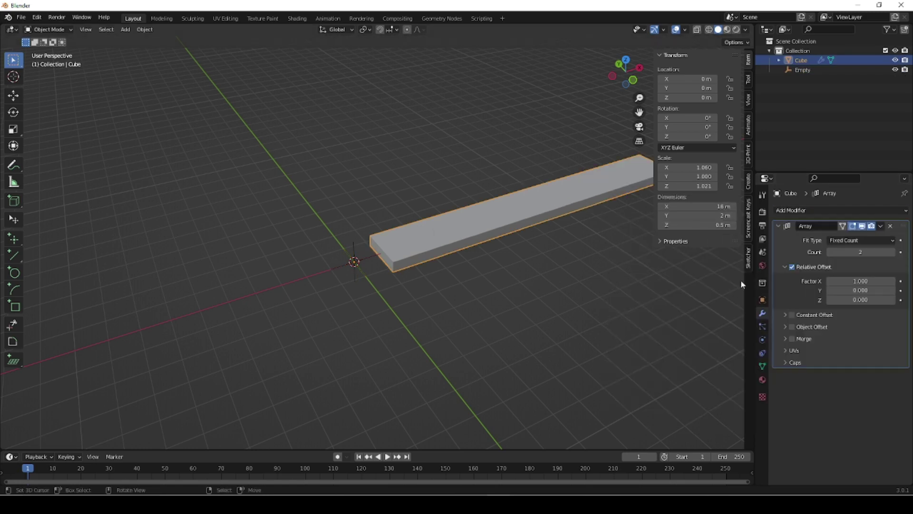
pyautogui.click(791, 326)
pyautogui.click(785, 327)
pyautogui.click(889, 341)
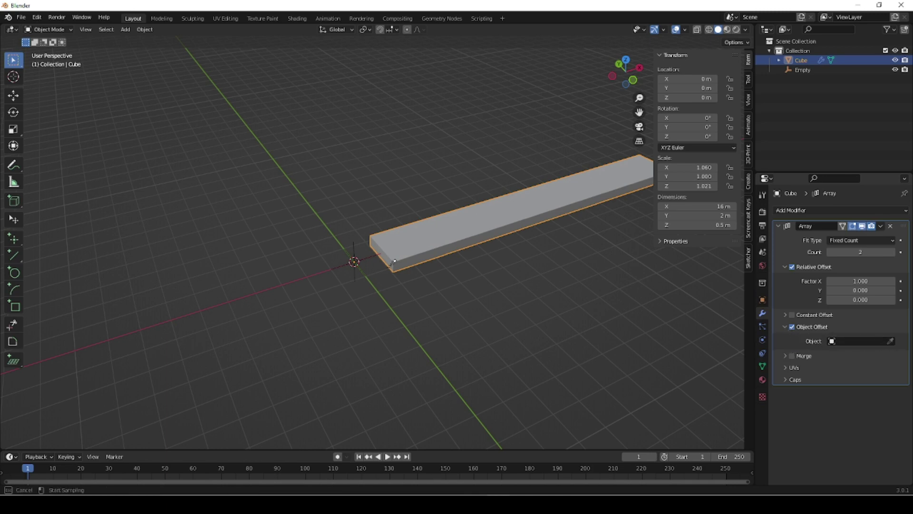
pyautogui.click(358, 273)
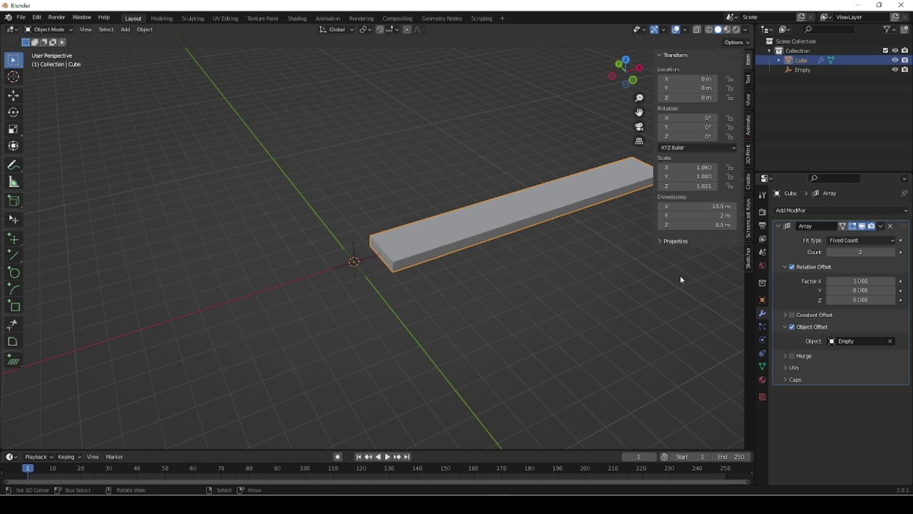
# - Turn off the array's Relative Offset and enable Constant Offset with distances of 0 m in X and 1 m in Z
pyautogui.click(793, 268)
pyautogui.click(785, 267)
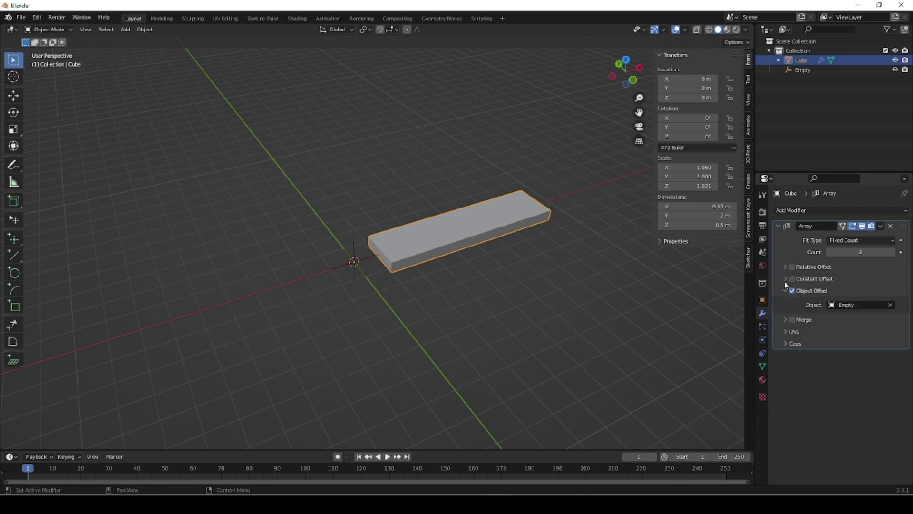
pyautogui.click(784, 278)
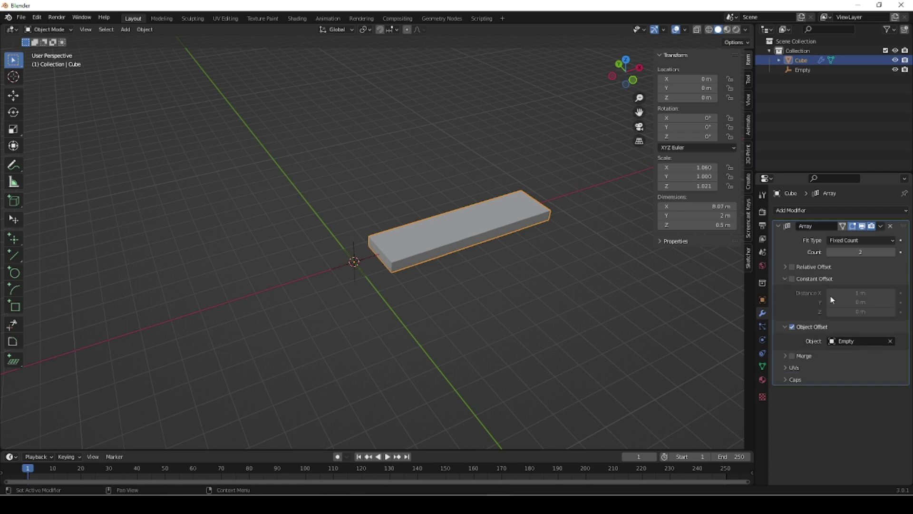
pyautogui.click(791, 279)
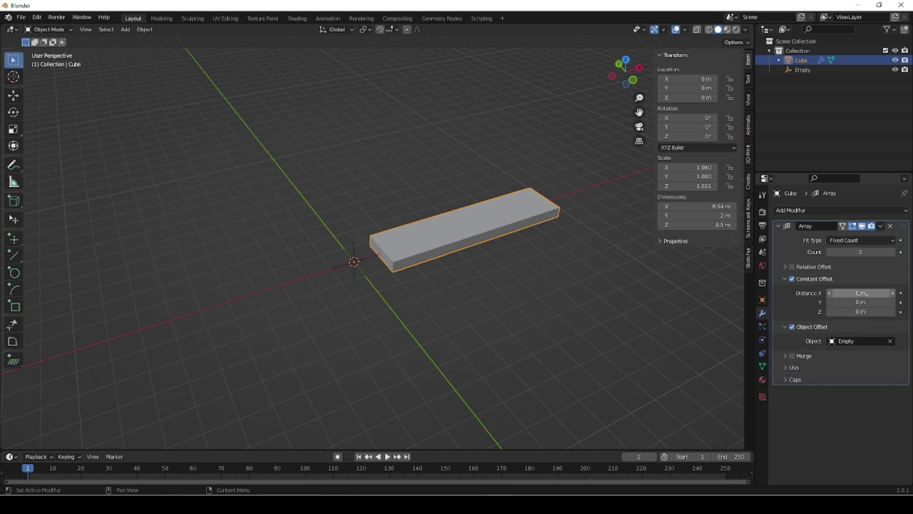
pyautogui.click(859, 294)
pyautogui.write('0')
pyautogui.press('Return')
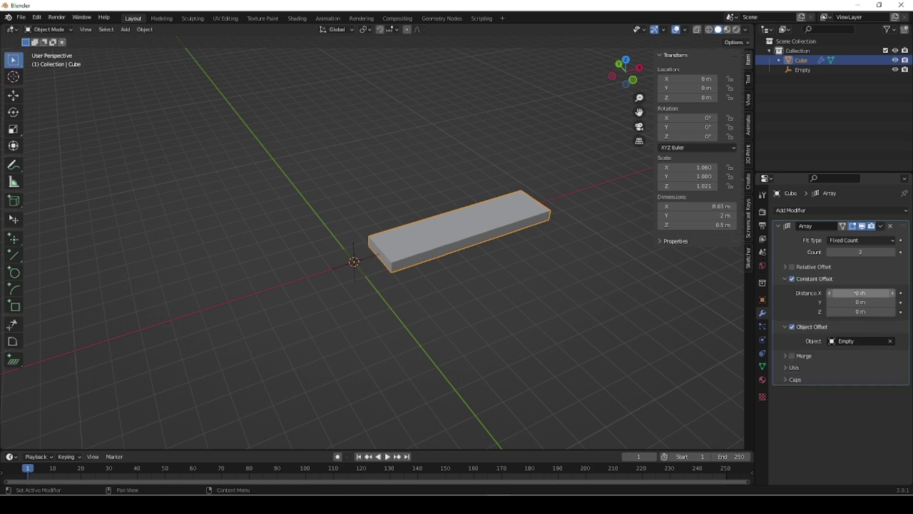
pyautogui.click(856, 311)
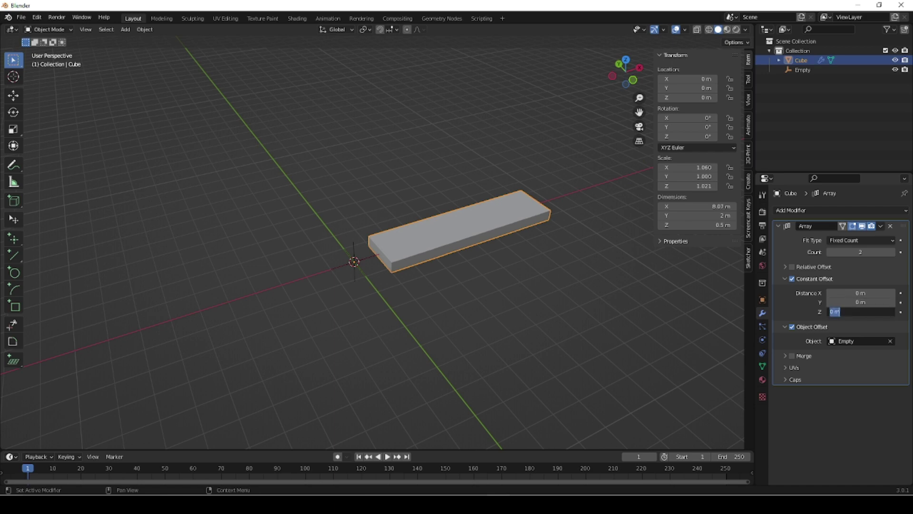
pyautogui.press('Return')
# - Raise the slab's array count to 25
pyautogui.moveTo(397, 308); pyautogui.dragTo(382, 289, button='middle')
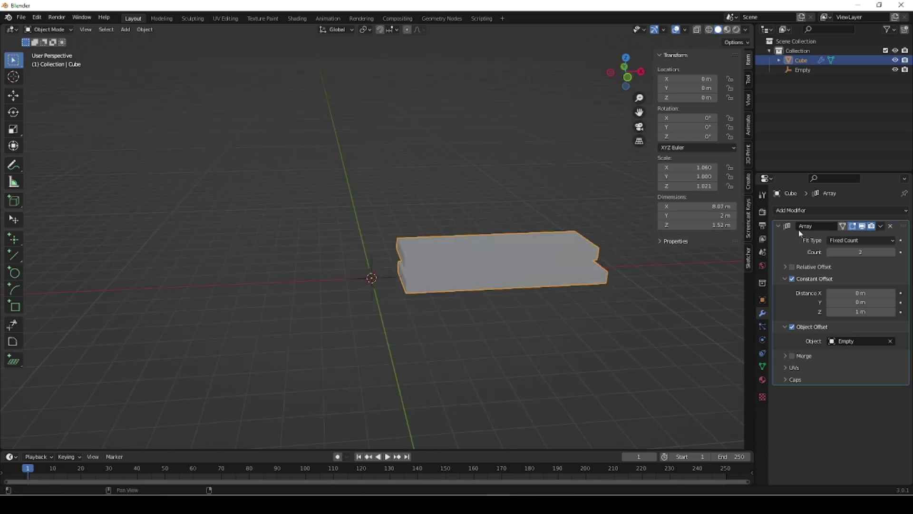
pyautogui.moveTo(860, 252); pyautogui.dragTo(895, 252)
pyautogui.scroll(-4, 507, 301)
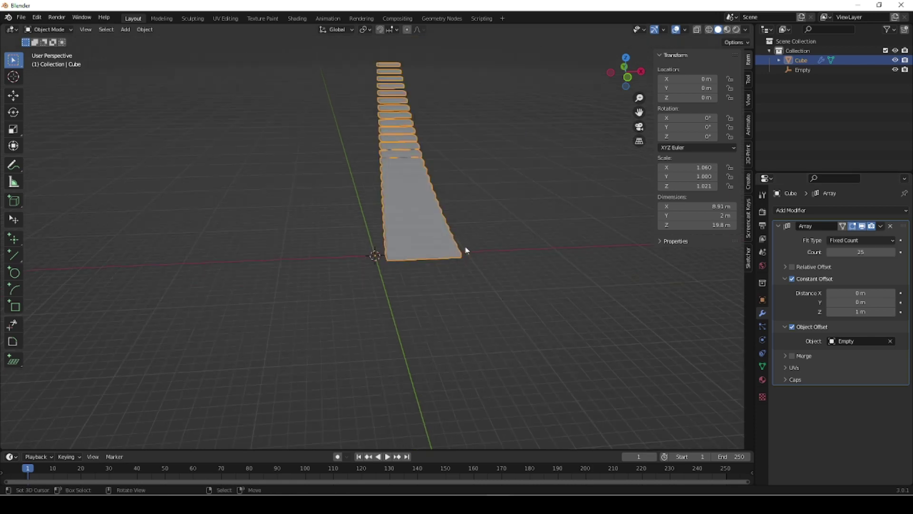
pyautogui.moveTo(495, 291); pyautogui.dragTo(362, 262, button='middle')
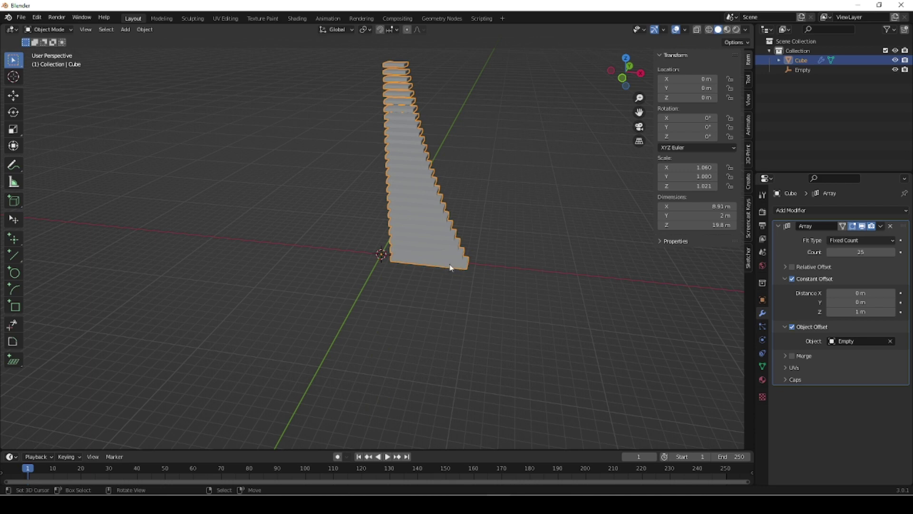
# - Try applying the scale to the arrayed slab, and undo it
pyautogui.hotkey('ctrl', 'a')
pyautogui.click(418, 264)
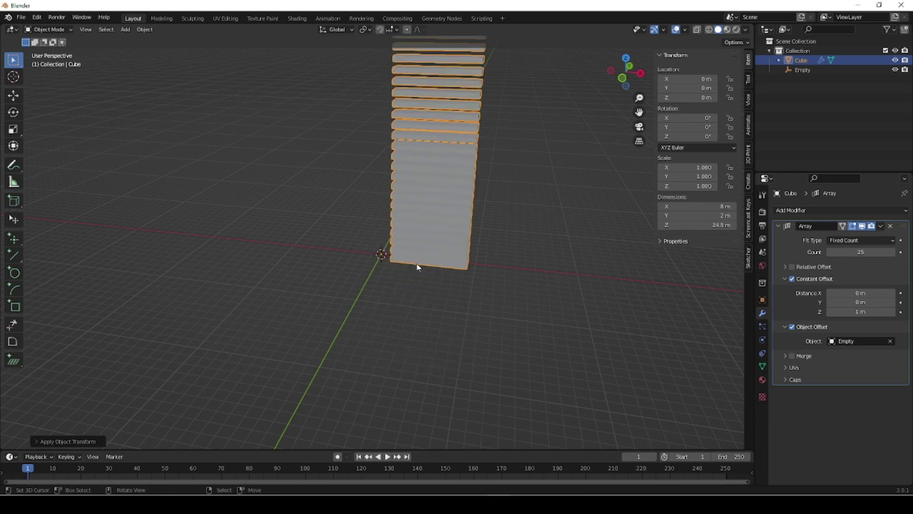
pyautogui.scroll(-2, 426, 257)
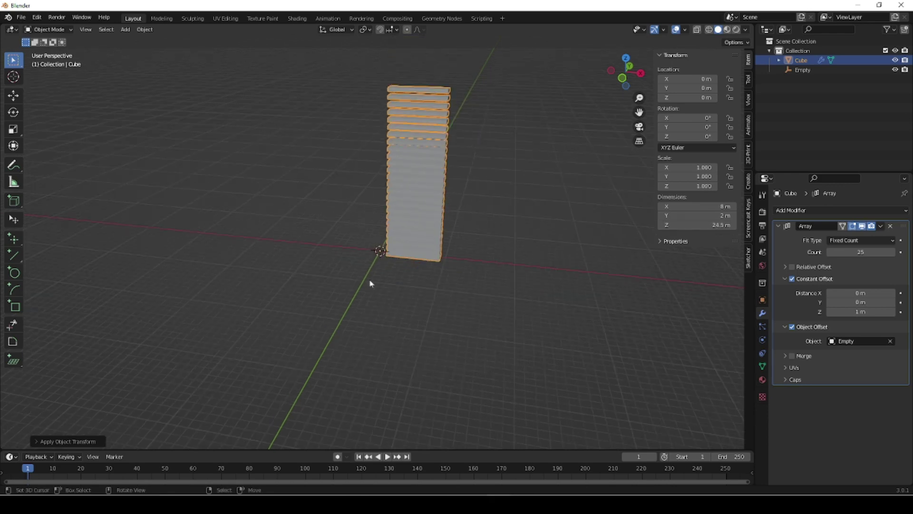
pyautogui.moveTo(370, 257); pyautogui.dragTo(421, 269, button='middle')
pyautogui.hotkey('ctrl', 'z')
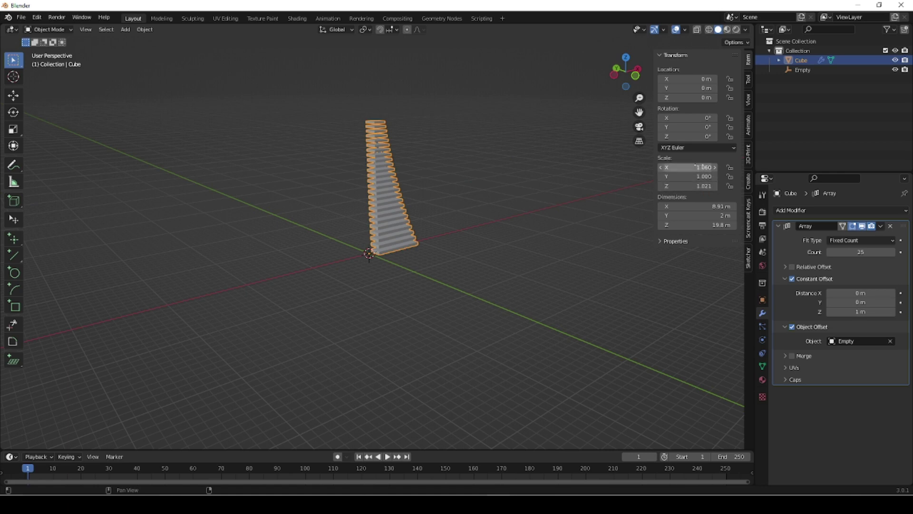
# - Apply the arrayed slab's scale and check the stack of copies
pyautogui.hotkey('ctrl', 'a')
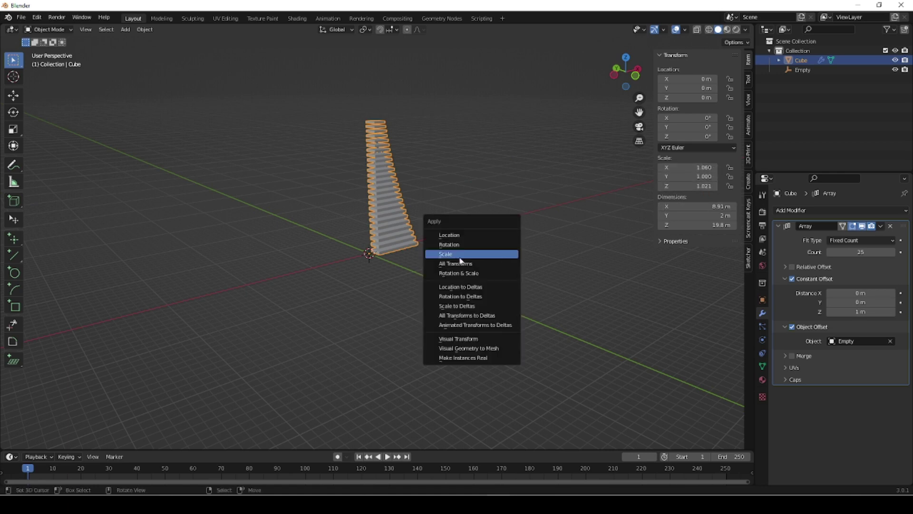
pyautogui.click(467, 256)
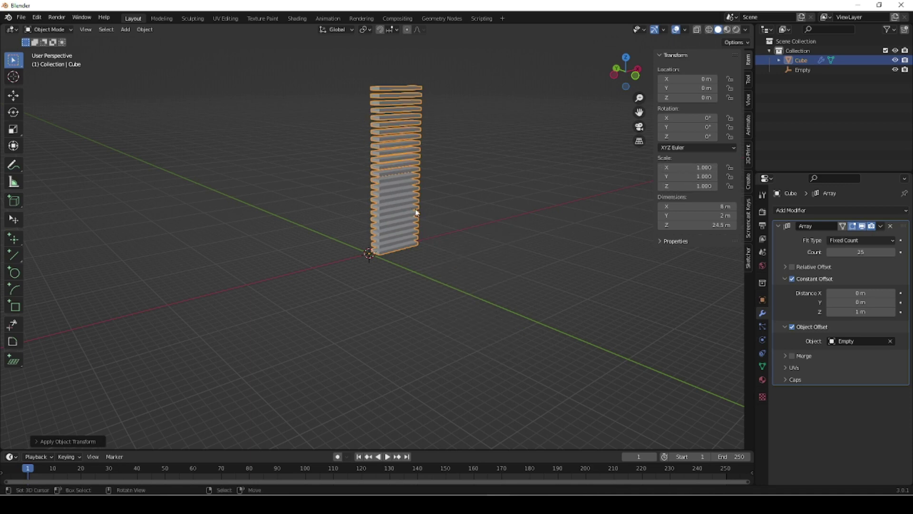
pyautogui.scroll(5, 426, 208)
pyautogui.scroll(-4, 425, 207)
pyautogui.keyDown('shift'); pyautogui.moveTo(459, 265); pyautogui.dragTo(460, 297, button='middle'); pyautogui.keyUp('shift')
pyautogui.scroll(4, 386, 287)
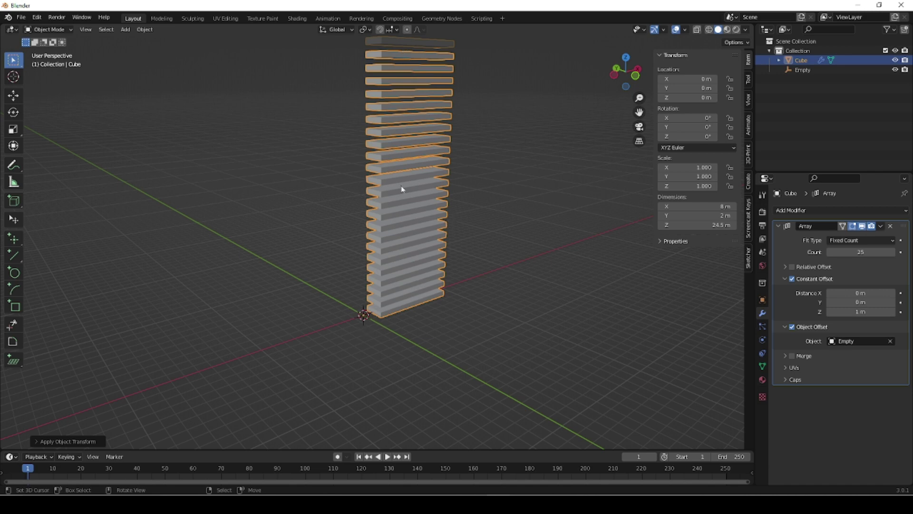
# - Rotate the empty about 14.9° around the Z axis to fan the slabs into a spiral staircase
pyautogui.click(364, 324)
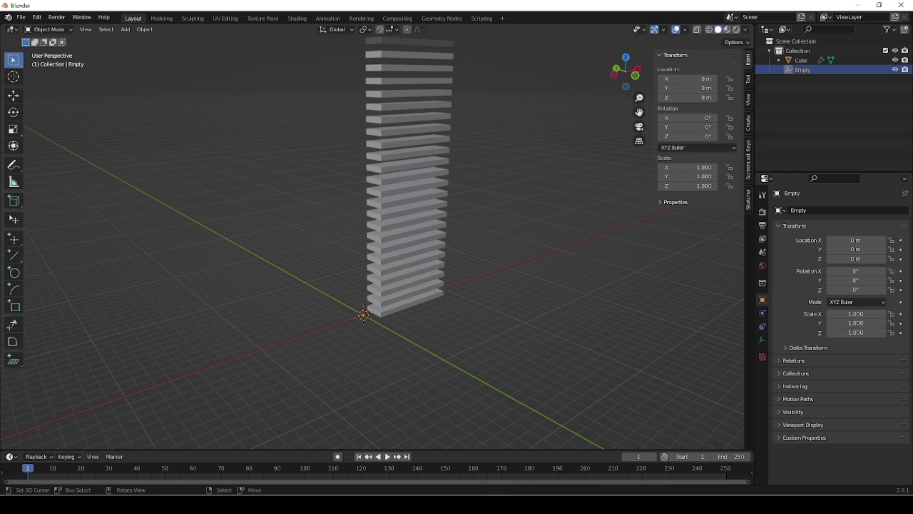
pyautogui.press('r')
pyautogui.press('z')
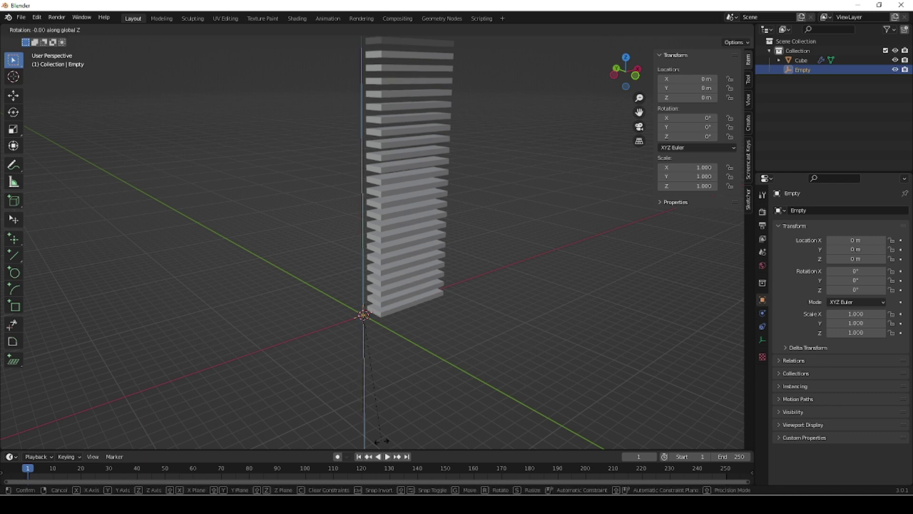
pyautogui.click(417, 442)
# - Add a cylinder mesh at the world origin, at the centre of the spiral staircase
pyautogui.moveTo(444, 285); pyautogui.dragTo(572, 303, button='middle')
pyautogui.scroll(5, 410, 315)
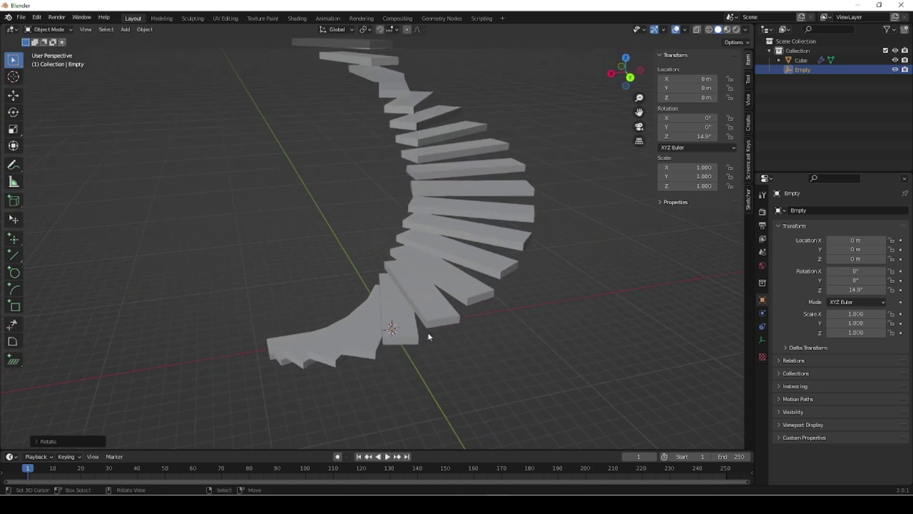
pyautogui.scroll(-4, 429, 337)
pyautogui.moveTo(369, 351)
pyautogui.mouseDown(button='middle')
pyautogui.moveTo(556, 342)
pyautogui.moveTo(381, 341)
pyautogui.mouseUp(button='middle')
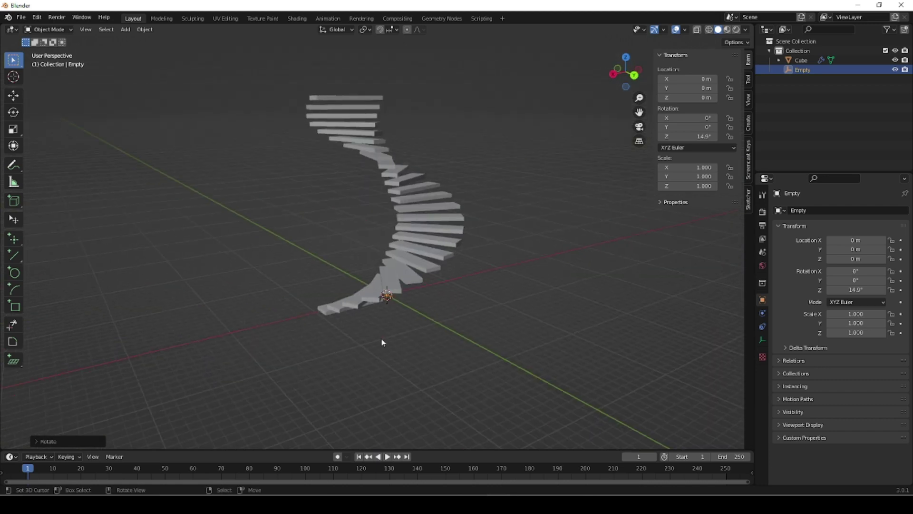
pyautogui.hotkey('shift', 'a')
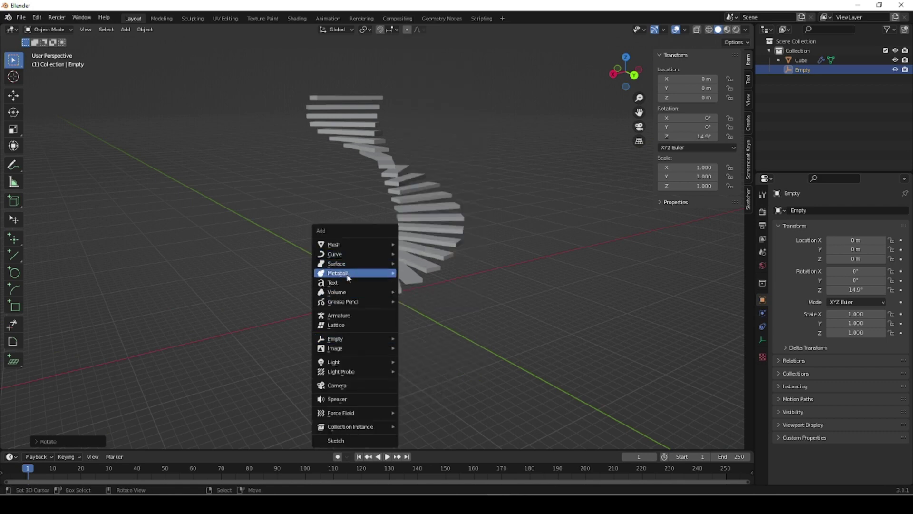
pyautogui.moveTo(359, 246)
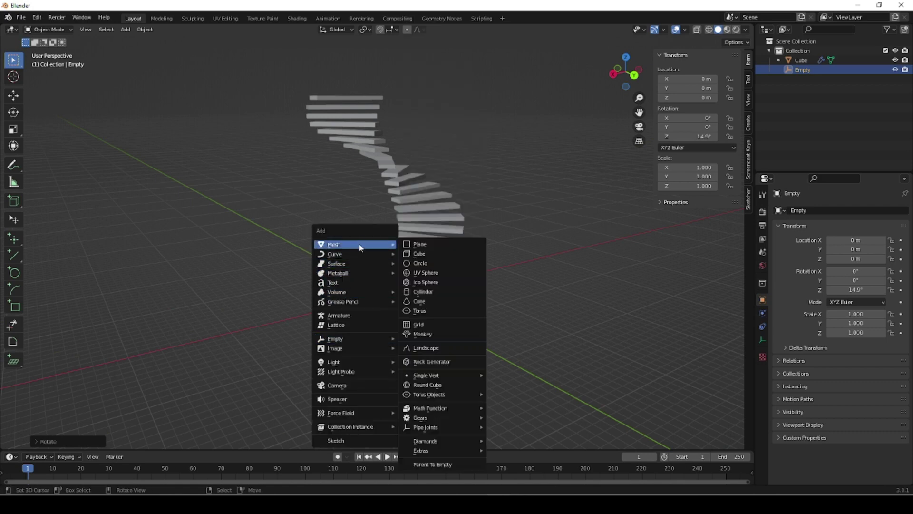
pyautogui.click(428, 291)
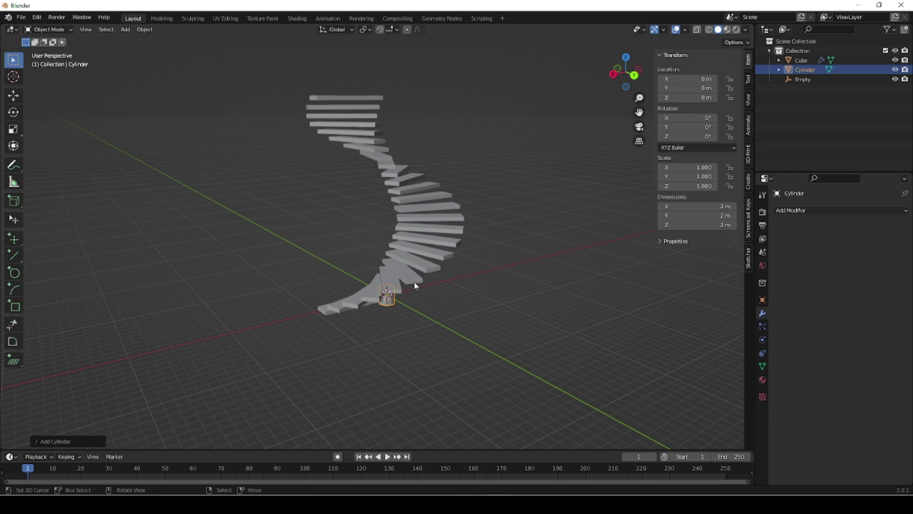
# - Stretch the cylinder along Z to about 29 m tall and raise it about 12.59 m as the staircase's central column
pyautogui.press('s')
pyautogui.press('z')
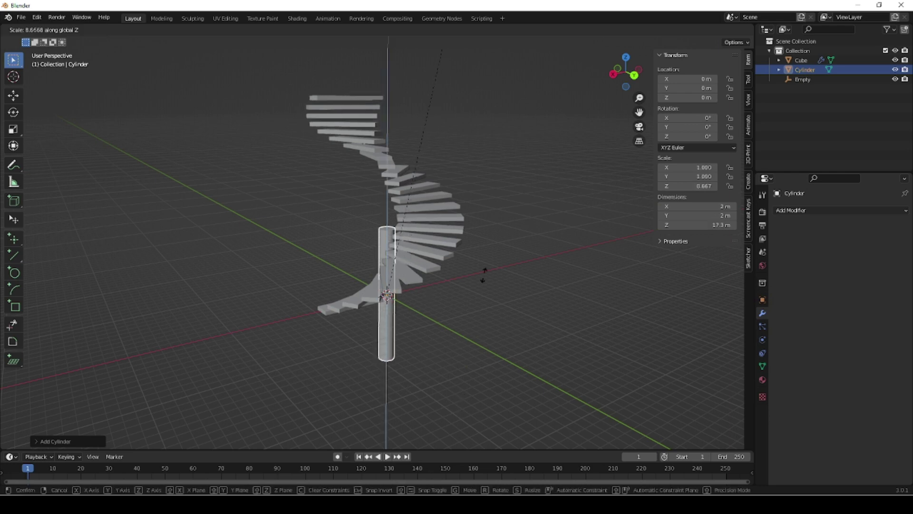
pyautogui.click(541, 273)
pyautogui.press('g')
pyautogui.press('z')
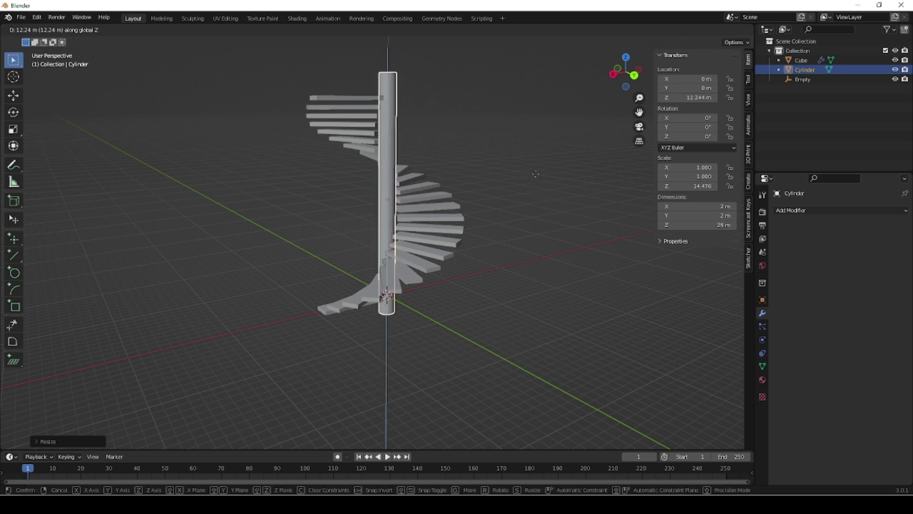
pyautogui.click(533, 183)
pyautogui.scroll(3, 418, 233)
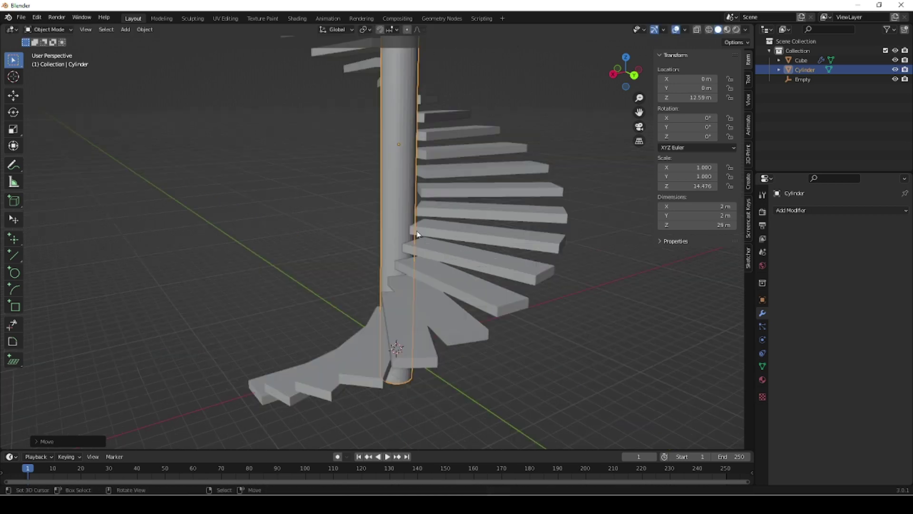
pyautogui.click(668, 314)
pyautogui.scroll(-3, 583, 314)
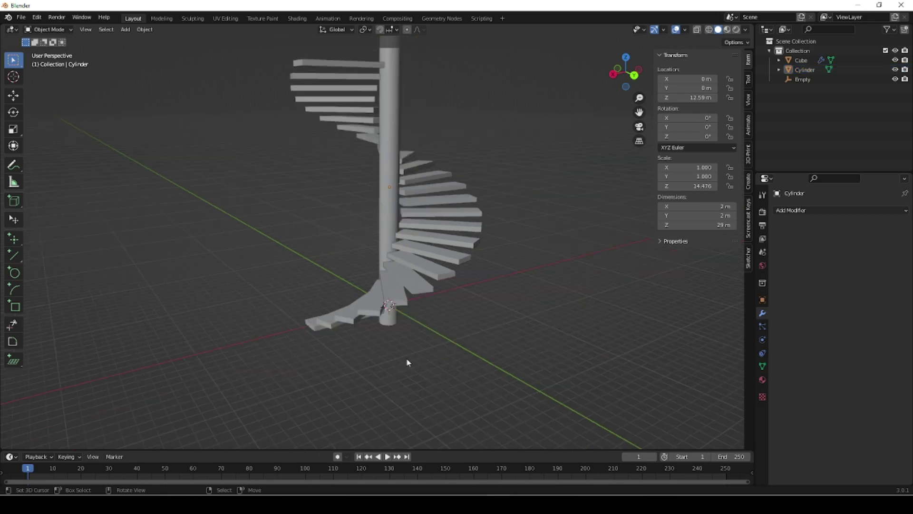
pyautogui.moveTo(410, 367); pyautogui.dragTo(533, 363, button='middle')
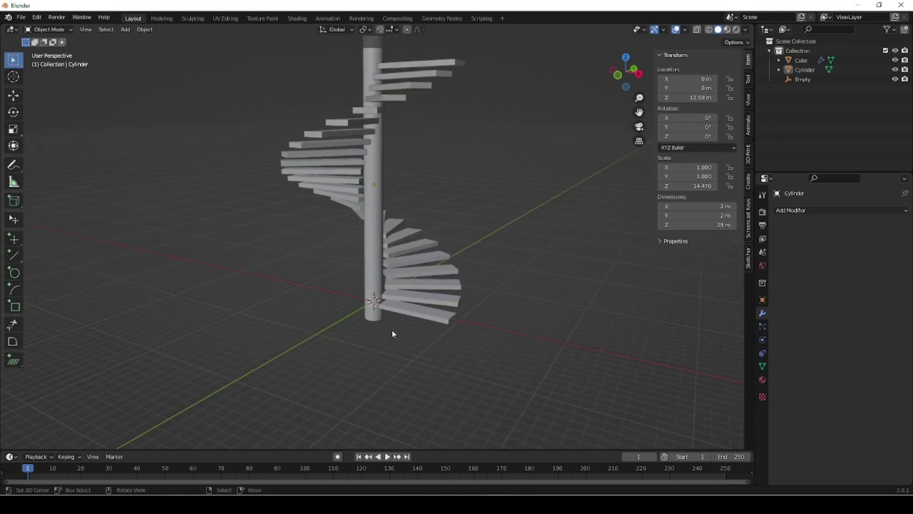
# - Set the staircase array's count to 35 and its constant Z offset to 0.73 m
pyautogui.click(438, 312)
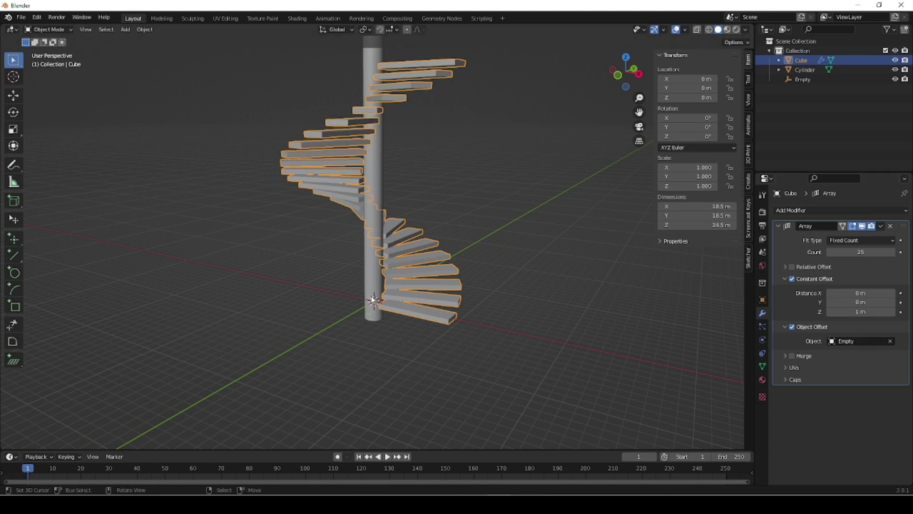
pyautogui.moveTo(851, 252)
pyautogui.mouseDown()
pyautogui.moveTo(885, 252)
pyautogui.moveTo(830, 252)
pyautogui.moveTo(866, 252)
pyautogui.mouseUp()
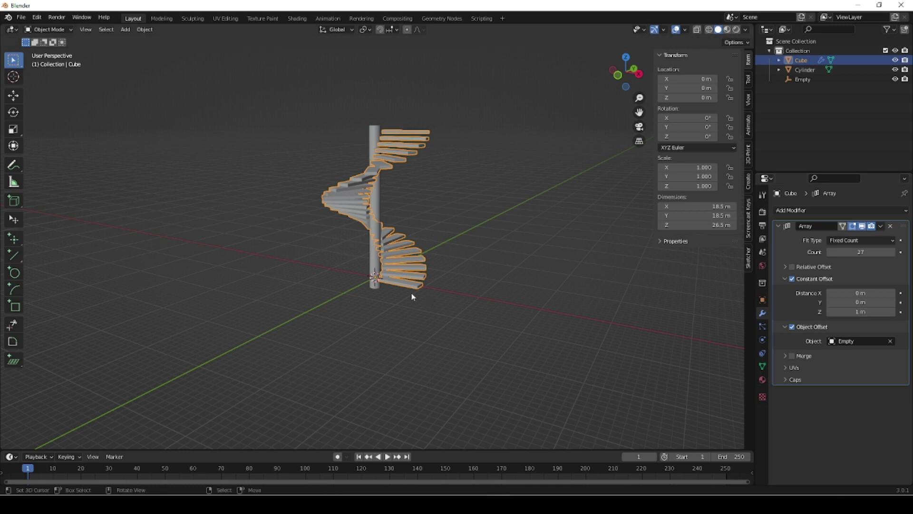
pyautogui.scroll(8, 412, 295)
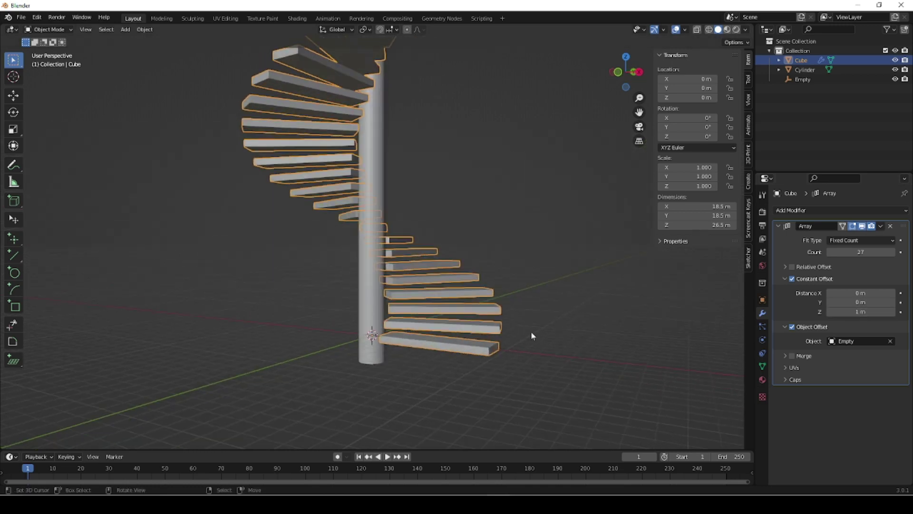
pyautogui.moveTo(861, 312); pyautogui.dragTo(789, 312)
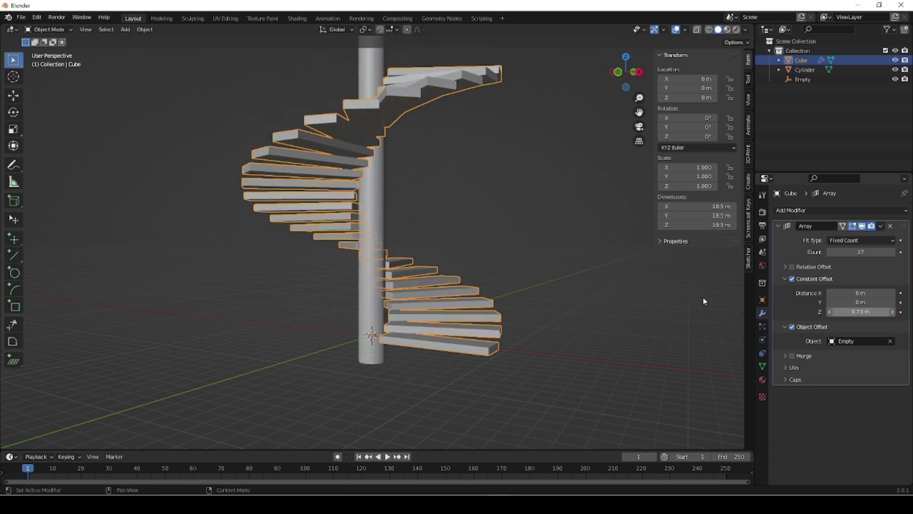
pyautogui.scroll(-3, 470, 266)
pyautogui.moveTo(471, 267)
pyautogui.mouseDown(button='middle')
pyautogui.moveTo(452, 282)
pyautogui.moveTo(474, 281)
pyautogui.mouseUp(button='middle')
pyautogui.moveTo(854, 256); pyautogui.dragTo(875, 255)
pyautogui.moveTo(471, 277); pyautogui.dragTo(561, 275, button='middle')
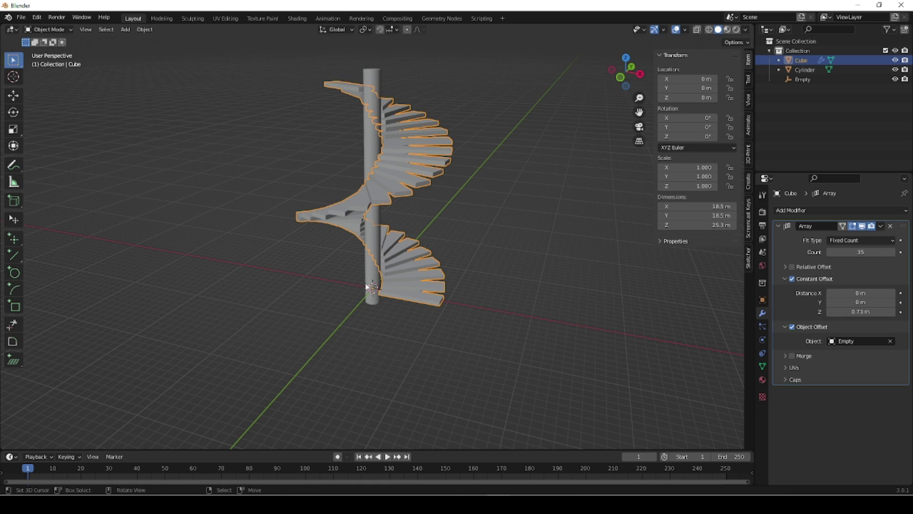
# - Scale the empty uniformly down to about 0.963 so that each successive stair gets smaller
pyautogui.click(373, 284)
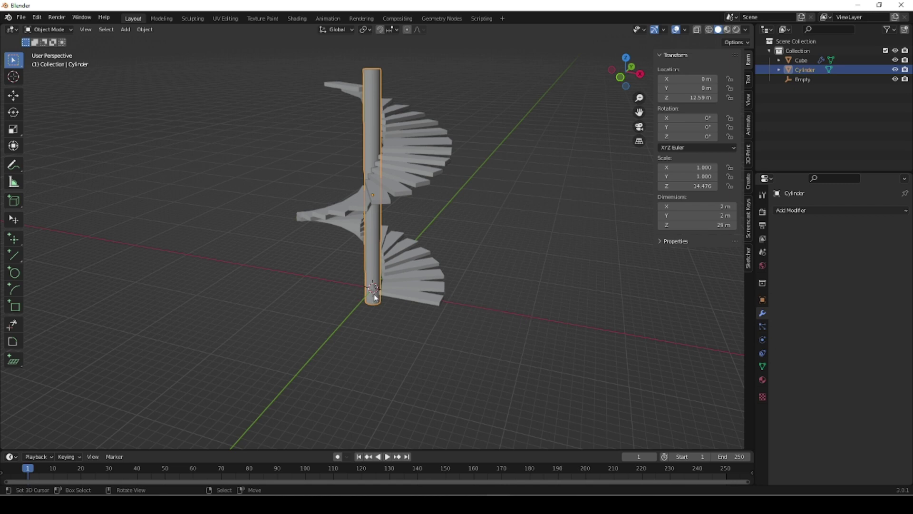
pyautogui.click(803, 80)
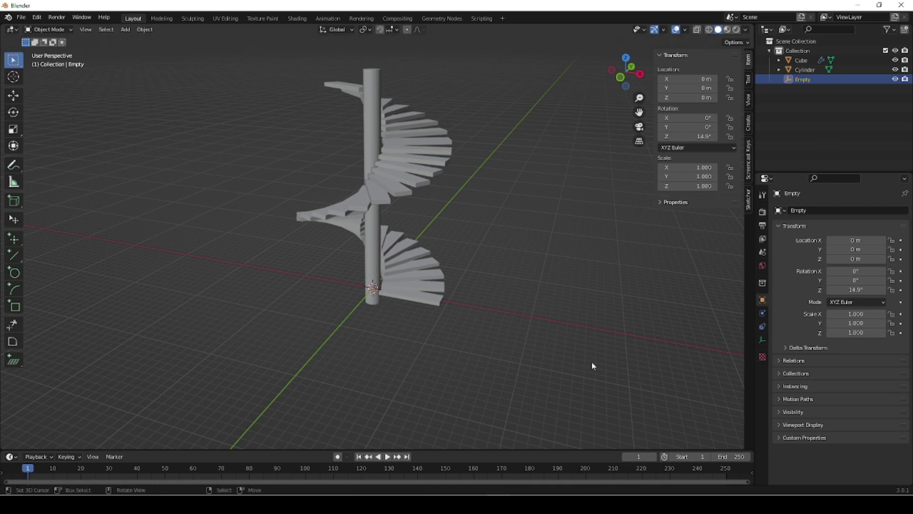
pyautogui.press('s')
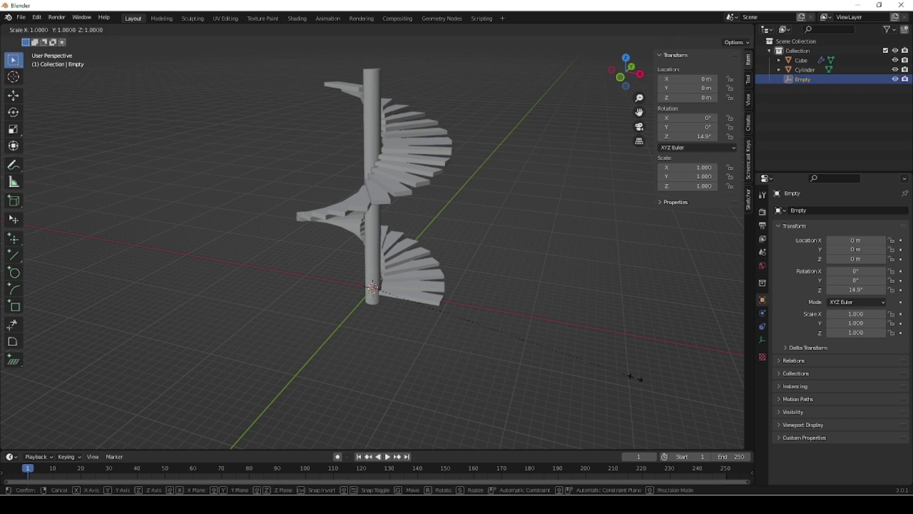
pyautogui.click(624, 379)
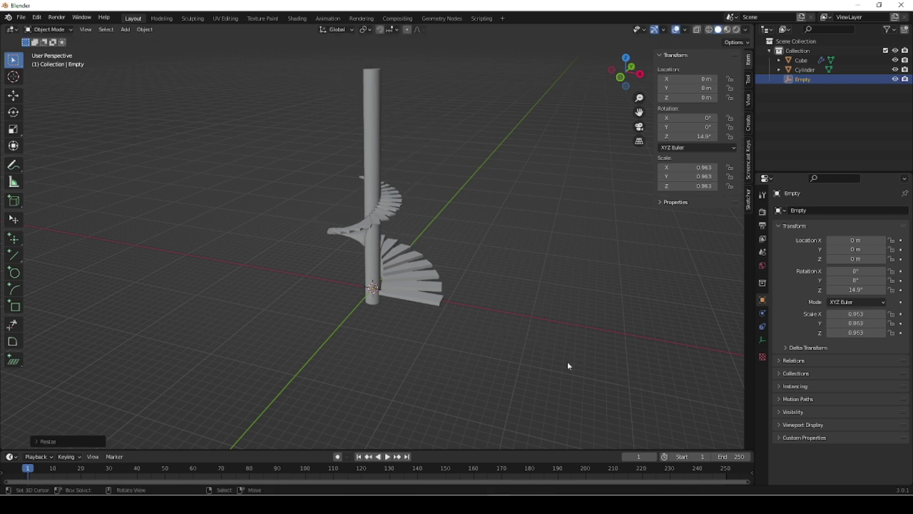
pyautogui.scroll(4, 418, 304)
pyautogui.moveTo(485, 346); pyautogui.dragTo(268, 351, button='middle')
pyautogui.moveTo(285, 351); pyautogui.dragTo(525, 334, button='middle')
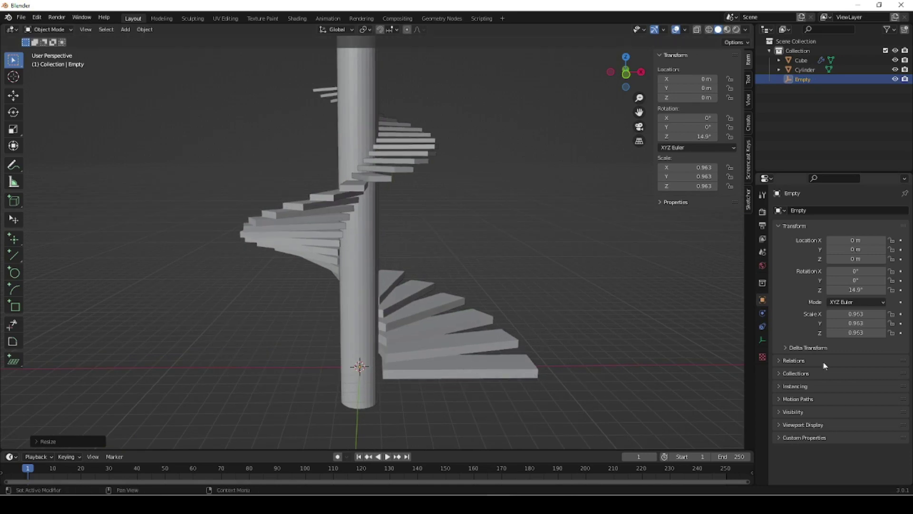
# - Set the staircase array's count to 20 and its constant Z offset to 0.87 m
pyautogui.click(442, 367)
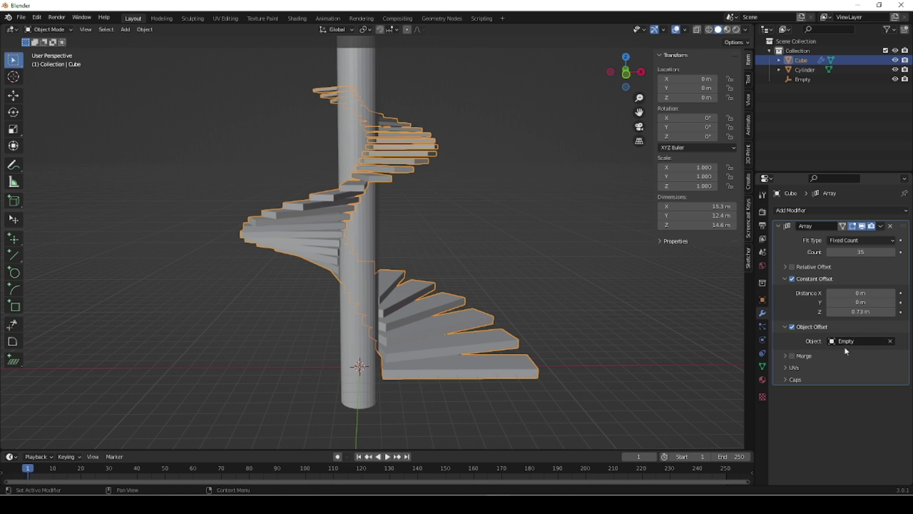
pyautogui.click(860, 312)
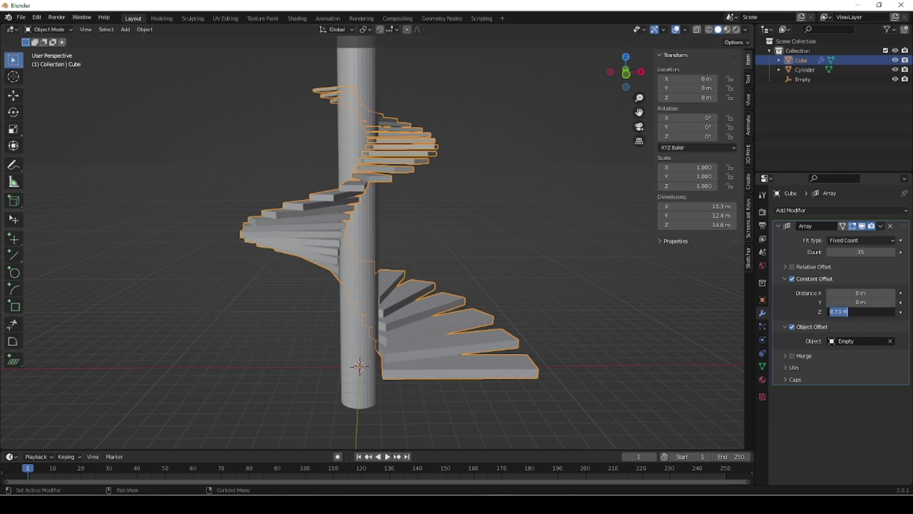
pyautogui.write('0')
pyautogui.press('Return')
pyautogui.moveTo(888, 252); pyautogui.dragTo(846, 252)
pyautogui.moveTo(415, 369); pyautogui.dragTo(402, 352, button='middle')
pyautogui.moveTo(861, 311); pyautogui.dragTo(910, 312)
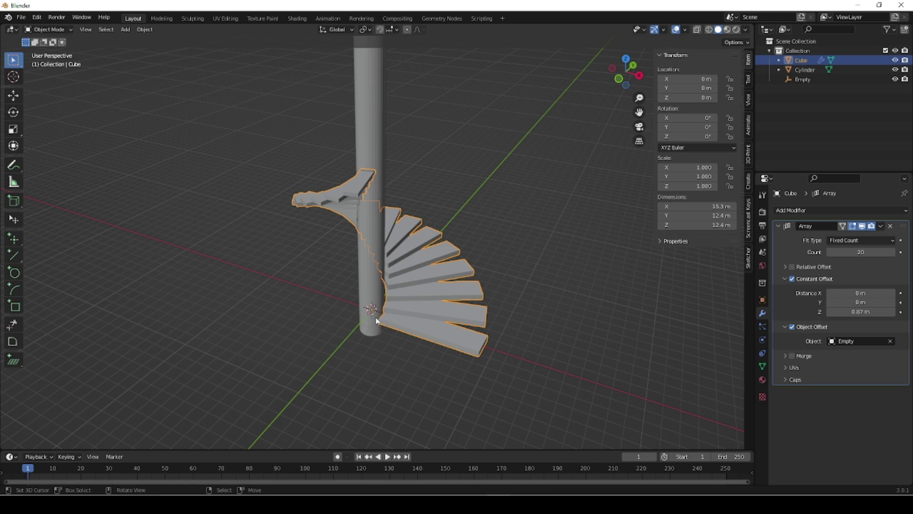
# - Reset the empty's scale to 1 on the X, Y and Z axes
pyautogui.click(802, 79)
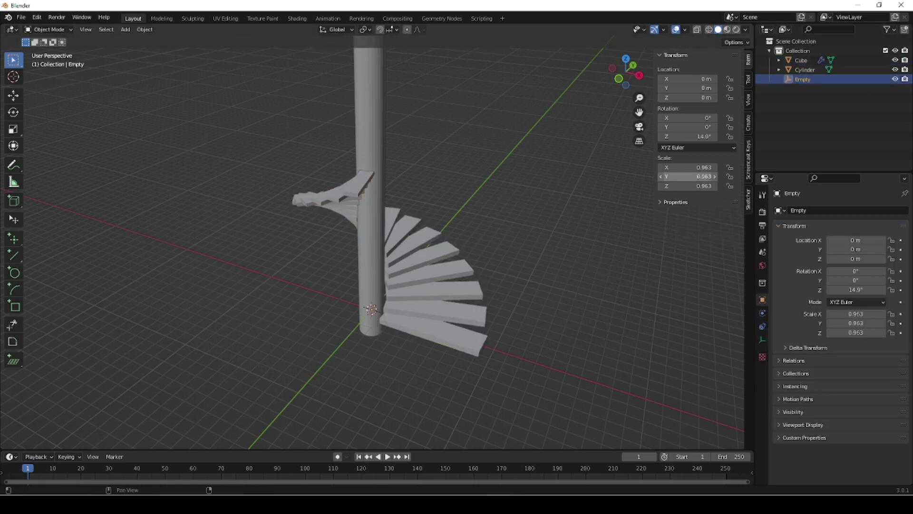
pyautogui.click(687, 168)
pyautogui.write('1')
pyautogui.press('Return')
pyautogui.click(687, 176)
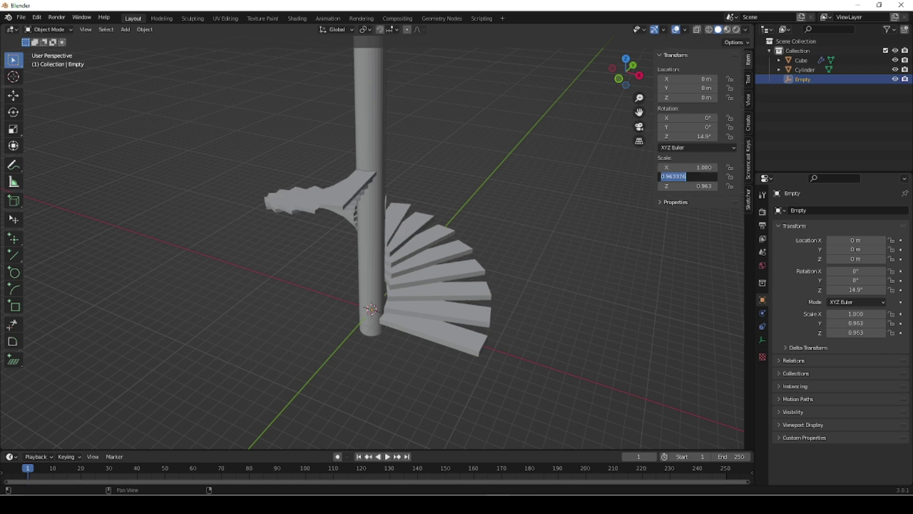
pyautogui.write('1')
pyautogui.press('Return')
pyautogui.click(687, 186)
pyautogui.write('1')
pyautogui.press('Return')
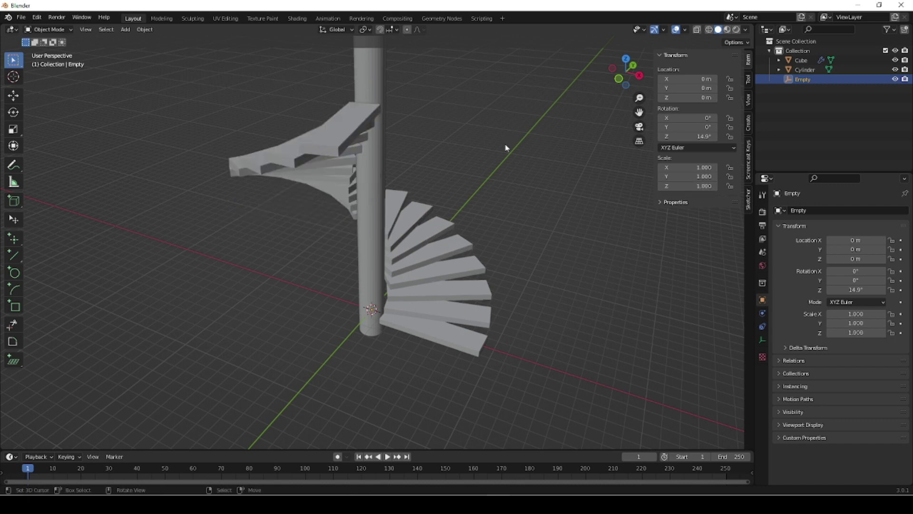
# - Enable Merge on the staircase's Array modifier and look at the stairs in the front orthographic view
pyautogui.click(478, 348)
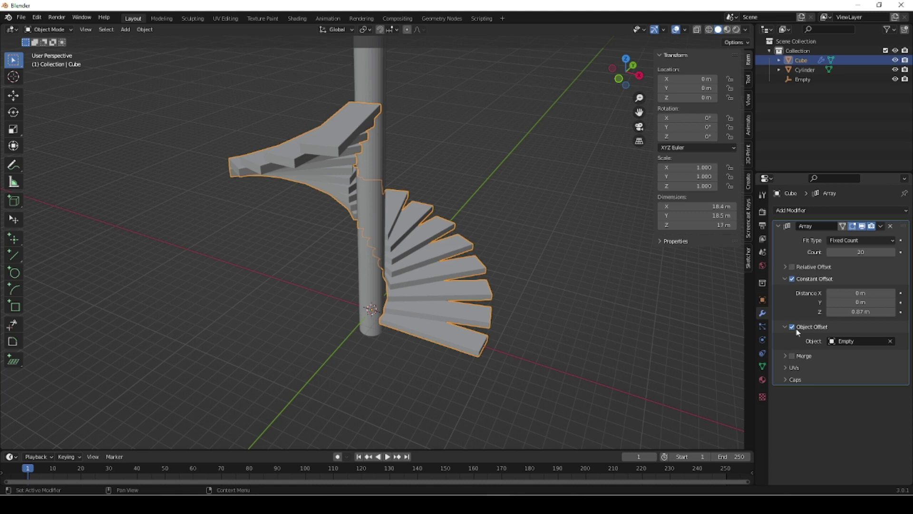
pyautogui.click(785, 356)
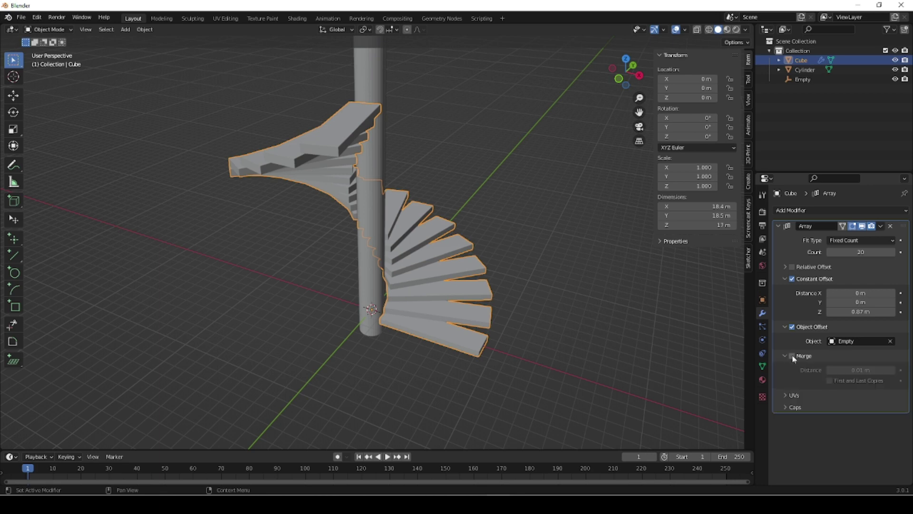
pyautogui.click(792, 357)
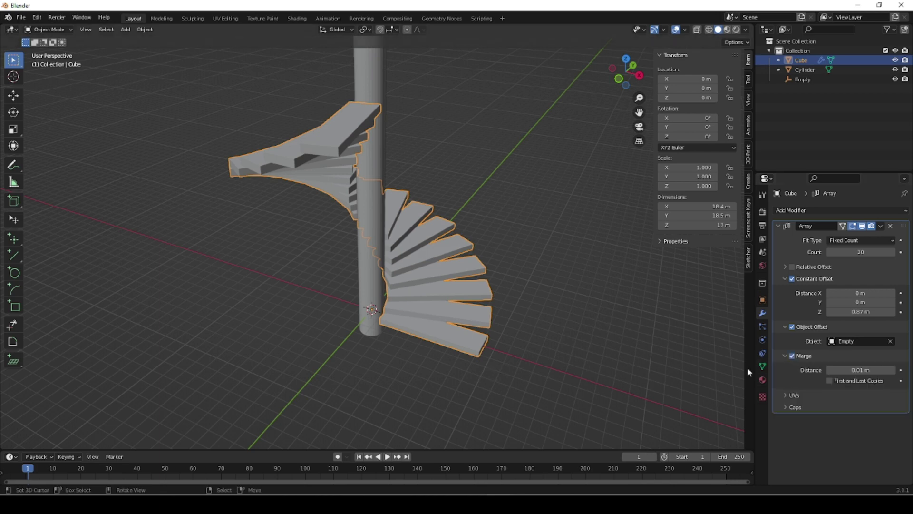
pyautogui.scroll(6, 490, 347)
pyautogui.moveTo(557, 388); pyautogui.dragTo(532, 352, button='middle')
pyautogui.scroll(-3, 542, 376)
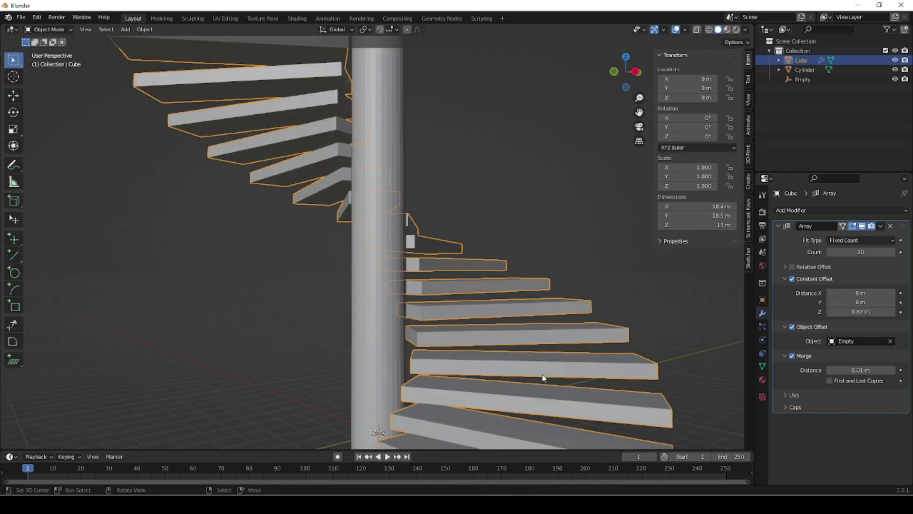
pyautogui.press('KP_1')
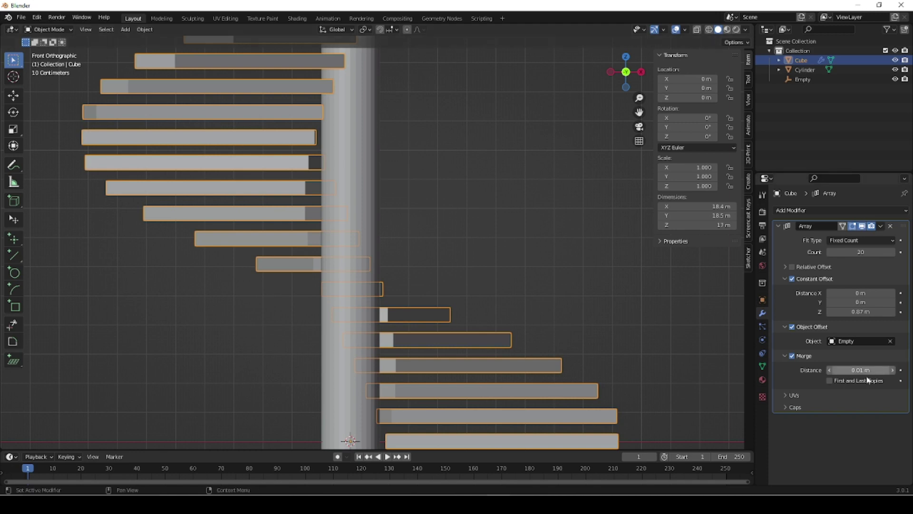
# - Raise the array's merge distance to 0.57 m to join neighbouring stairs
pyautogui.moveTo(861, 370); pyautogui.dragTo(880, 370)
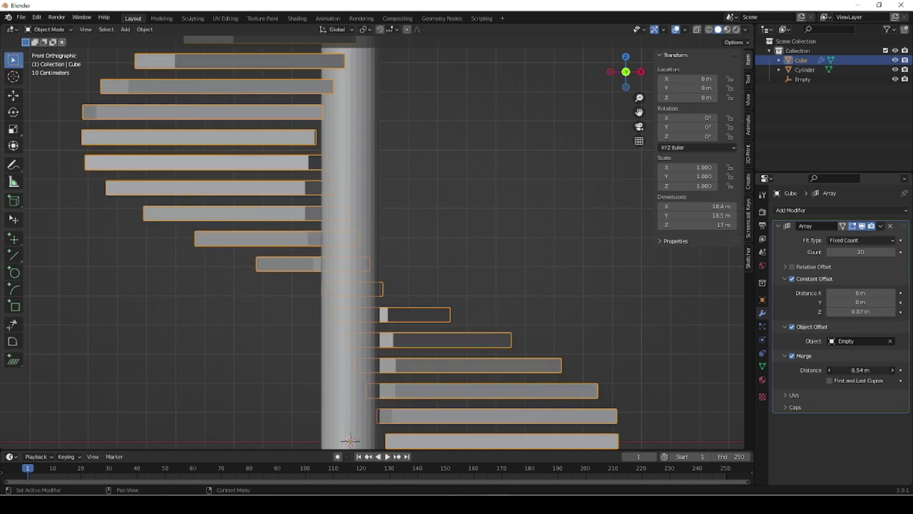
pyautogui.moveTo(881, 370); pyautogui.dragTo(883, 370)
pyautogui.scroll(-5, 582, 321)
pyautogui.moveTo(602, 337); pyautogui.dragTo(439, 366, button='middle')
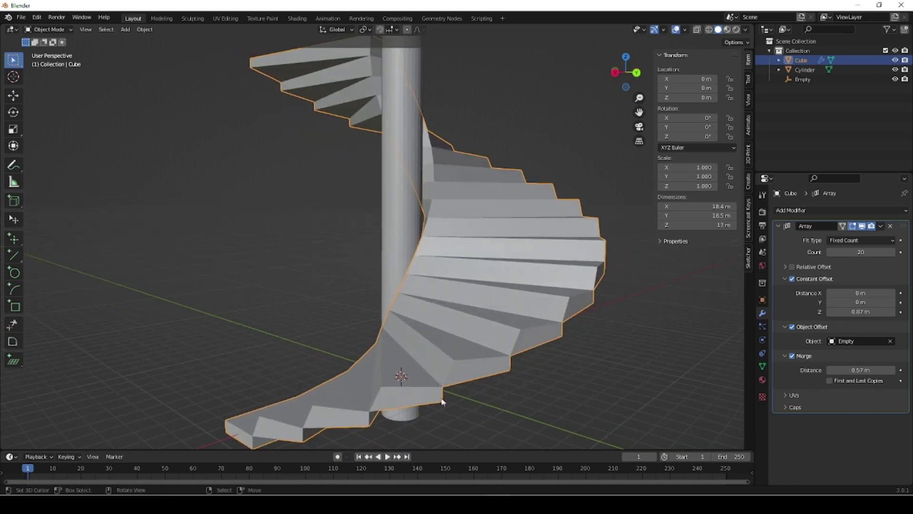
# - Enter Edit Mode on the staircase and turn on the Array modifier's on-cage display
pyautogui.scroll(2, 440, 380)
pyautogui.press('Tab')
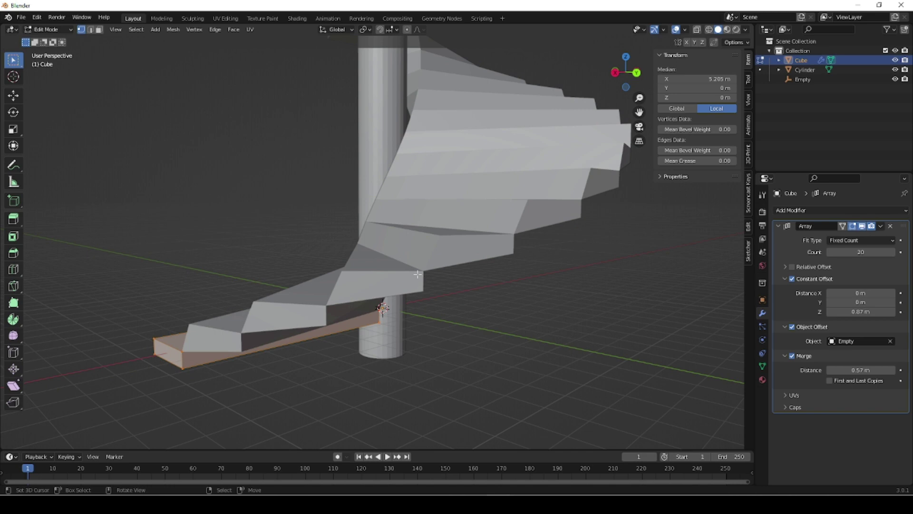
pyautogui.click(842, 227)
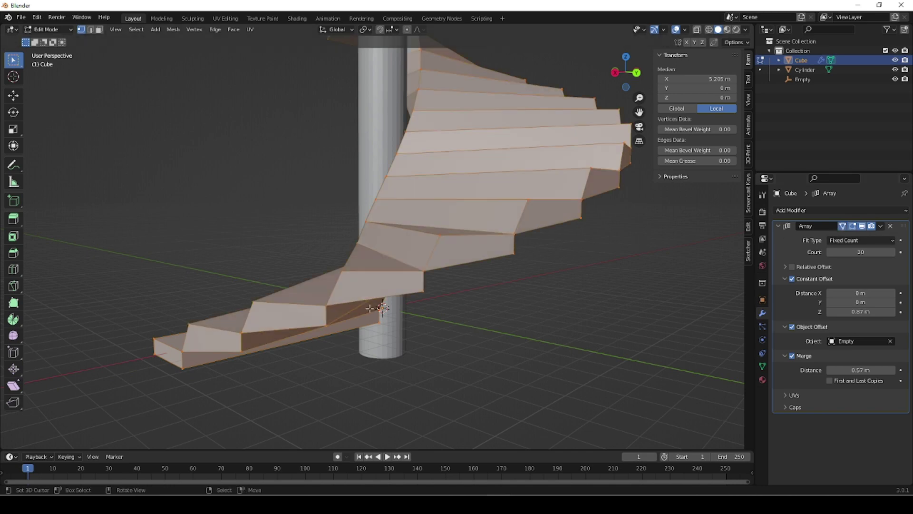
pyautogui.scroll(3, 503, 243)
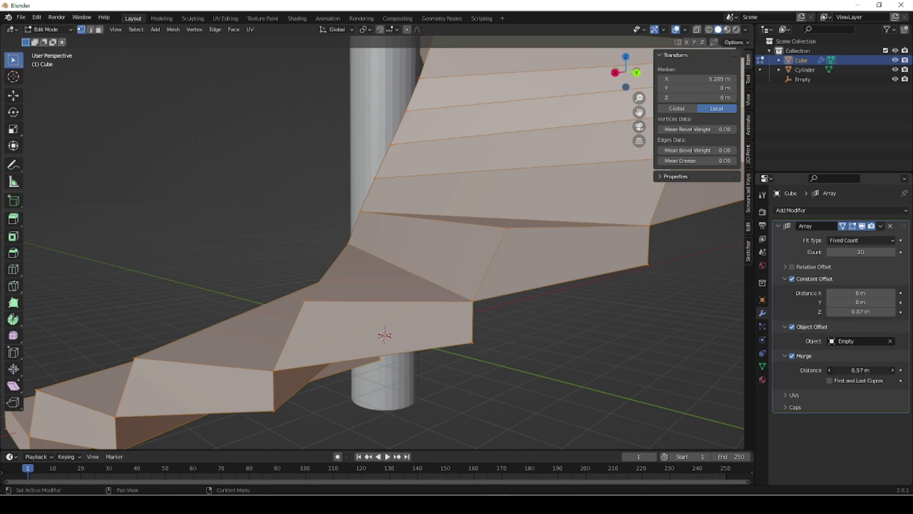
# - Lower the array's merge distance to 0.52 m
pyautogui.moveTo(861, 370); pyautogui.dragTo(854, 370)
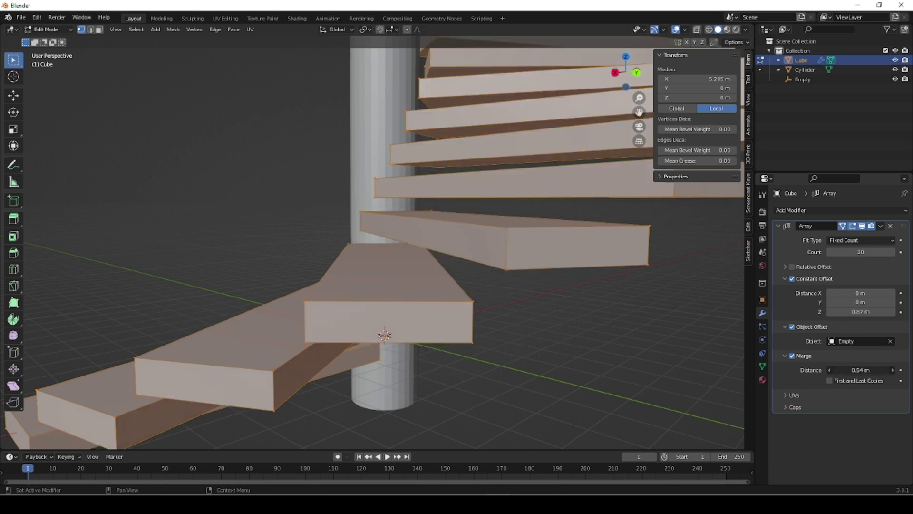
pyautogui.click(854, 370)
pyautogui.click(854, 370)
pyautogui.press('BackSpace')
pyautogui.press('BackSpace')
pyautogui.write('2')
pyautogui.press('Return')
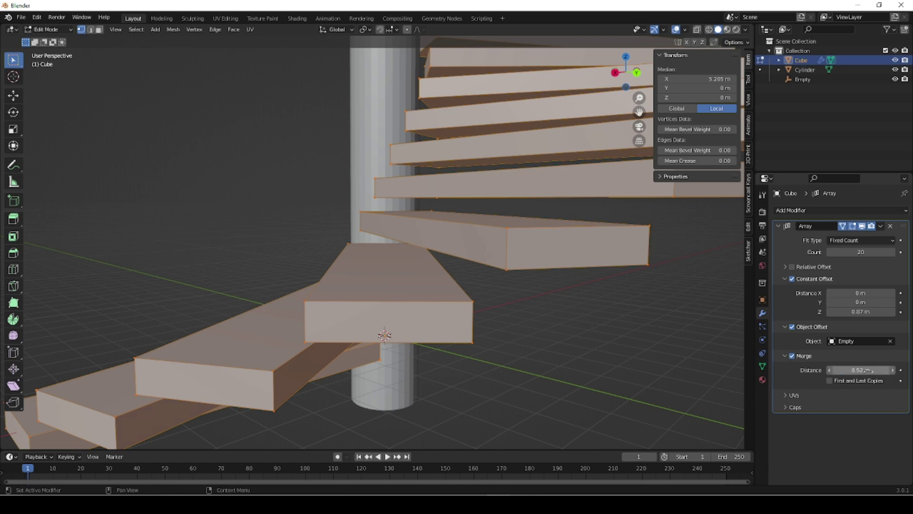
# - Set the array's merge distance to 0.53 m
pyautogui.click(862, 370)
pyautogui.press('BackSpace')
pyautogui.press('BackSpace')
pyautogui.press('BackSpace')
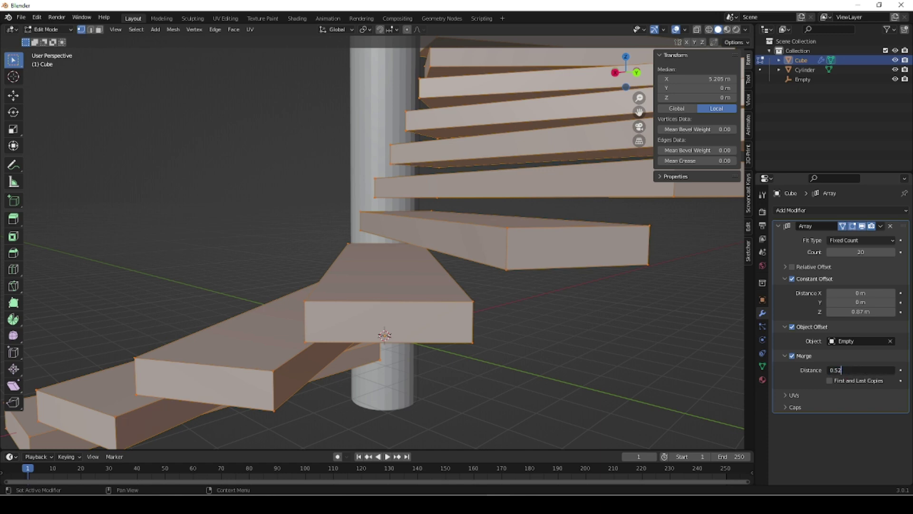
pyautogui.write('3')
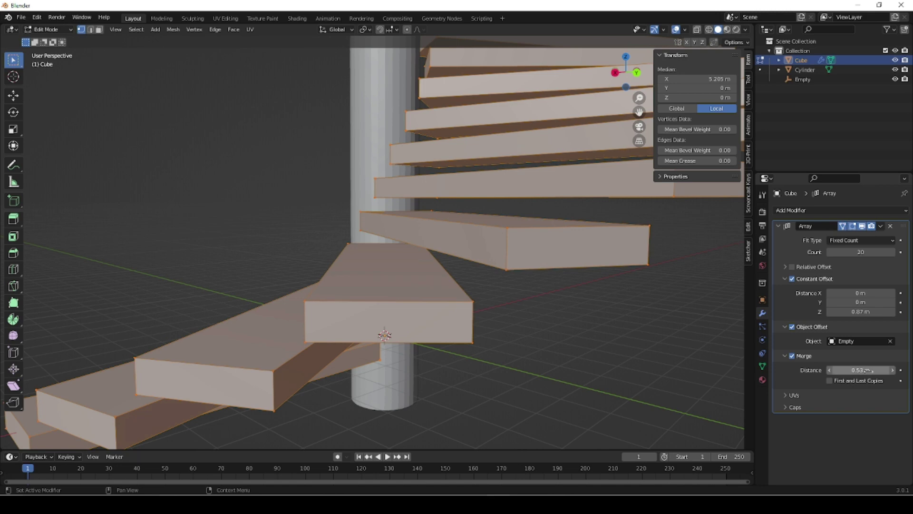
# - Try a merge distance of 0.54 m for the array
pyautogui.write(' m')
pyautogui.press('BackSpace')
pyautogui.press('BackSpace')
pyautogui.press('BackSpace')
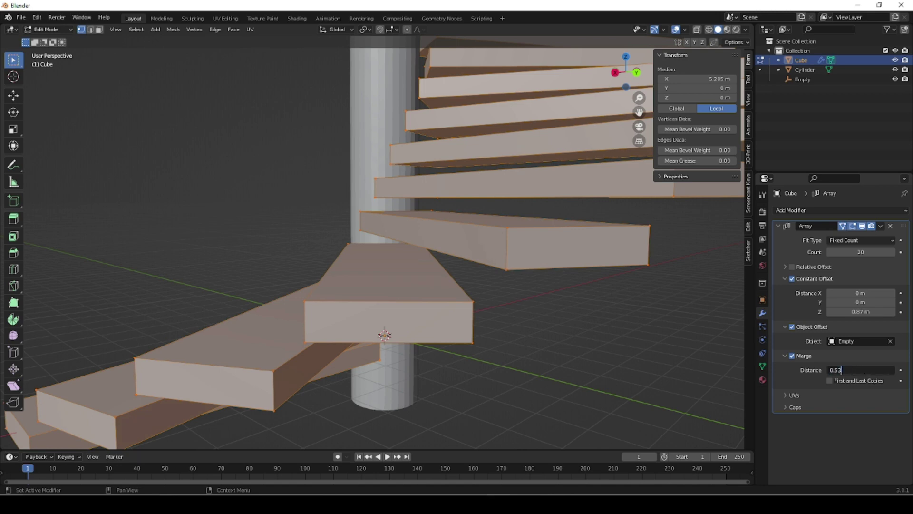
pyautogui.write('4 m')
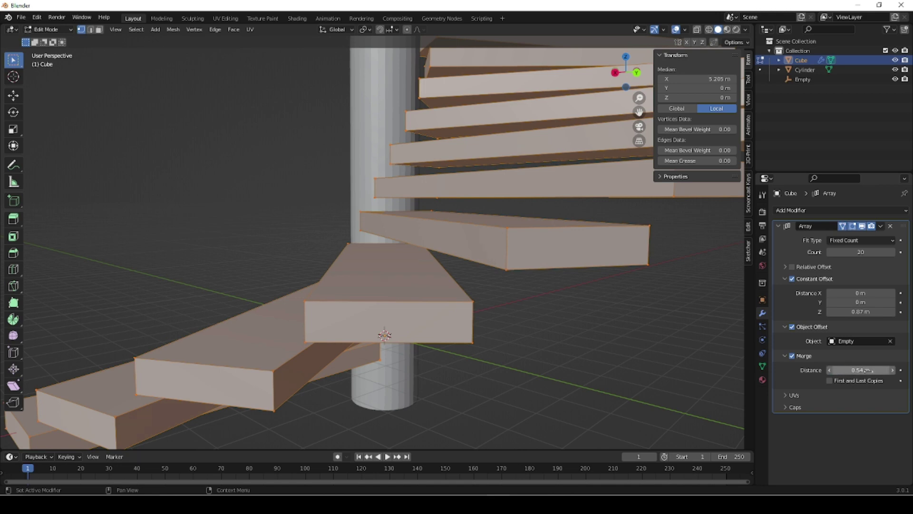
# - Raise the array's merge distance to 0.55 m to join the neighbouring stairs
pyautogui.press('BackSpace')
pyautogui.press('BackSpace')
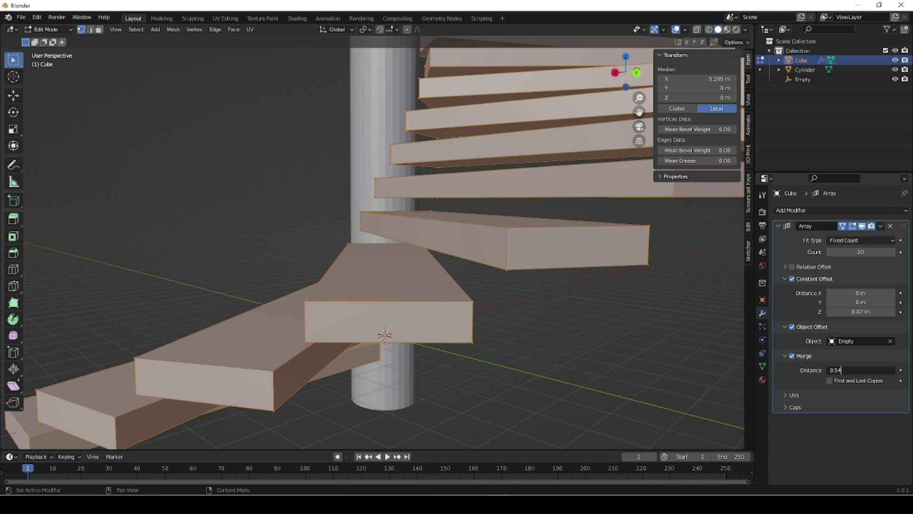
pyautogui.write('5')
pyautogui.press('Return')
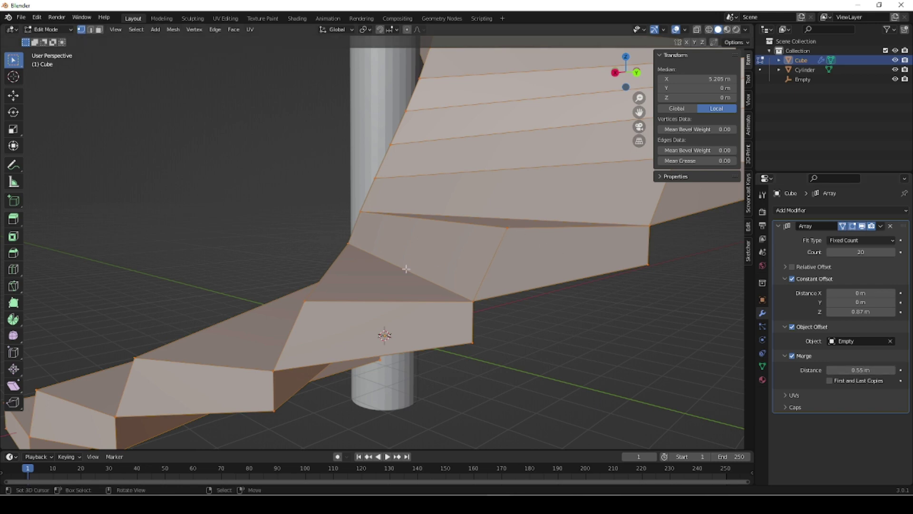
# - Switch to face selection and select the stair's outer end face, followed by its riser face alone
pyautogui.moveTo(421, 347); pyautogui.dragTo(388, 281, button='middle')
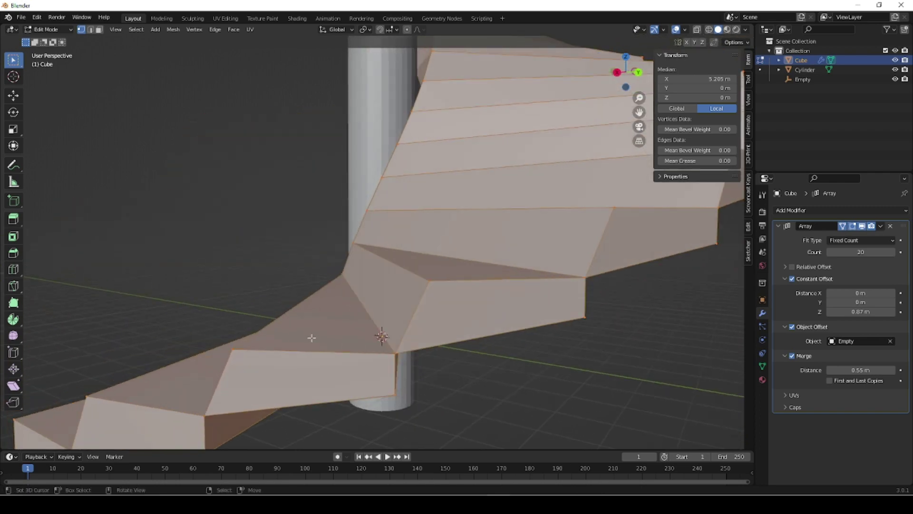
pyautogui.scroll(-5, 312, 338)
pyautogui.moveTo(312, 347); pyautogui.dragTo(389, 344, button='middle')
pyautogui.press('3')
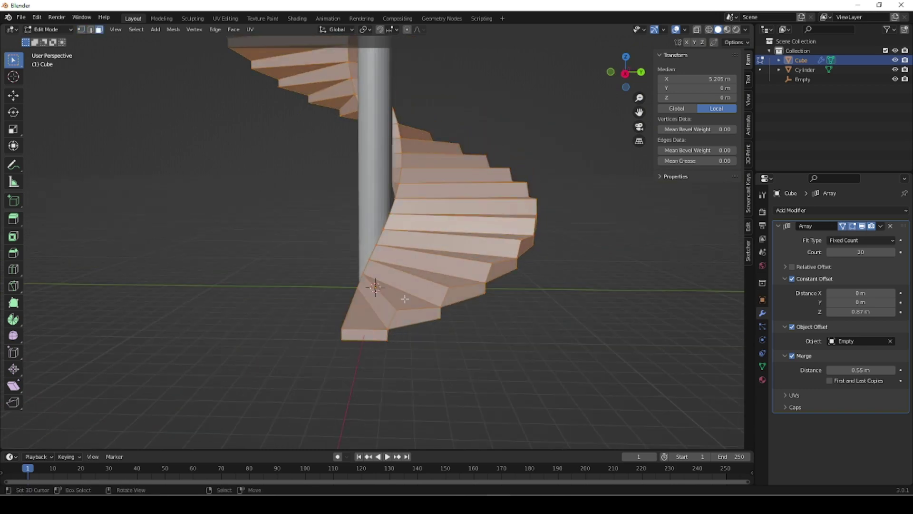
pyautogui.click(408, 298)
pyautogui.moveTo(504, 329)
pyautogui.mouseDown(button='middle')
pyautogui.moveTo(394, 363)
pyautogui.moveTo(330, 322)
pyautogui.moveTo(292, 319)
pyautogui.moveTo(484, 338)
pyautogui.moveTo(498, 328)
pyautogui.mouseUp(button='middle')
pyautogui.click(501, 284)
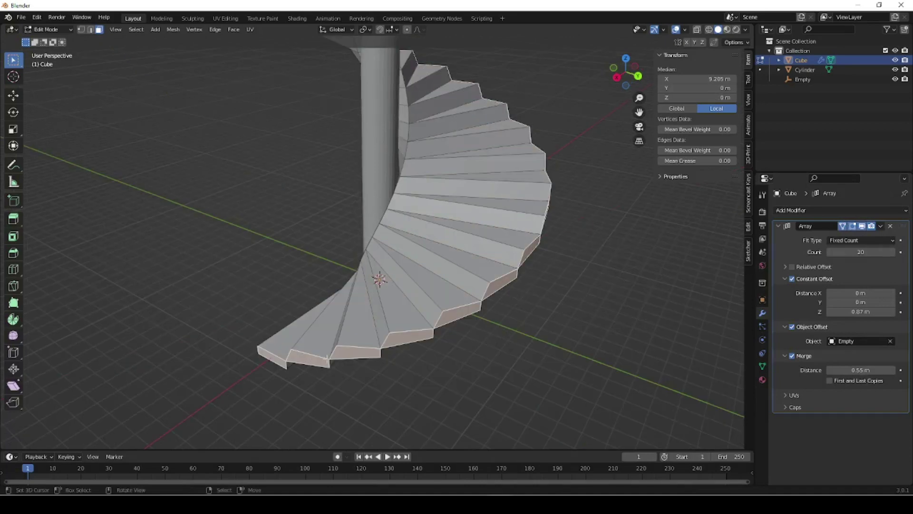
pyautogui.rightClick(424, 307)
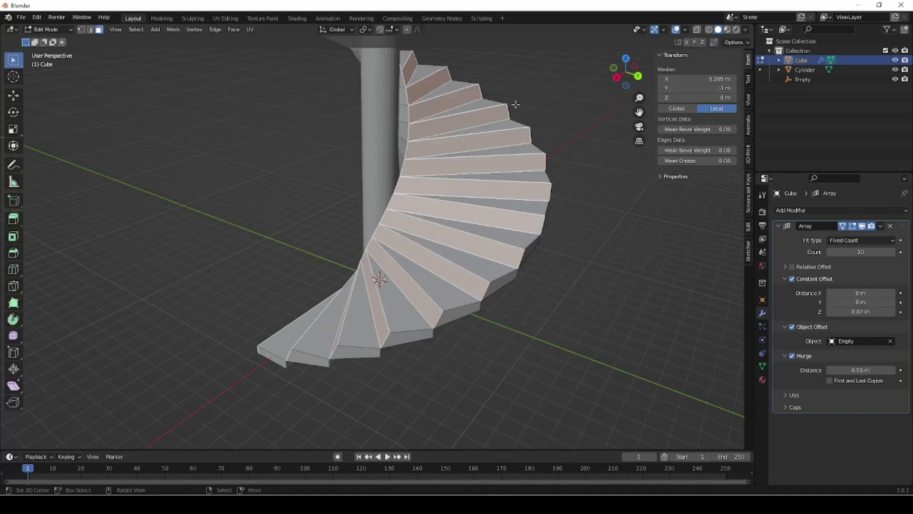
# - Set the merge distance of the staircase's Array modifier to 0.54 m
pyautogui.moveTo(395, 391); pyautogui.dragTo(331, 392, button='middle')
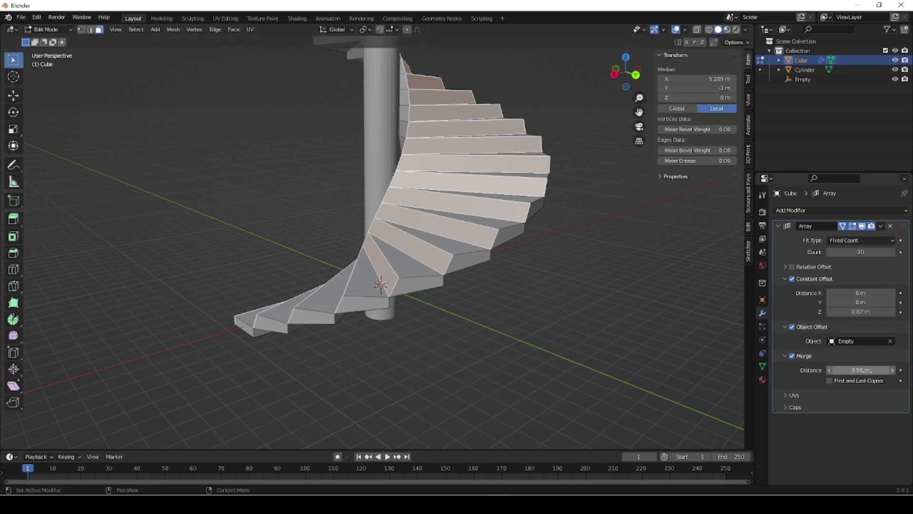
pyautogui.click(862, 370)
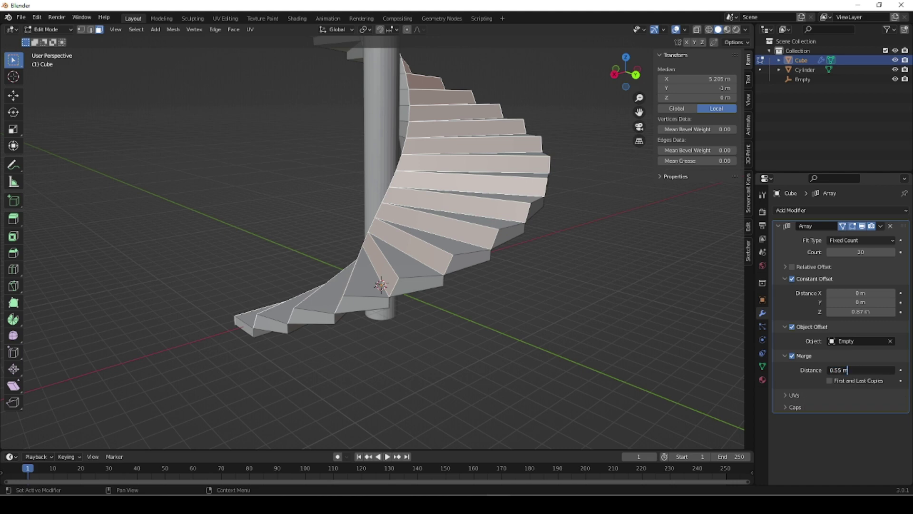
pyautogui.press('BackSpace')
pyautogui.press('BackSpace')
pyautogui.press('BackSpace')
pyautogui.write('4')
pyautogui.press('Return')
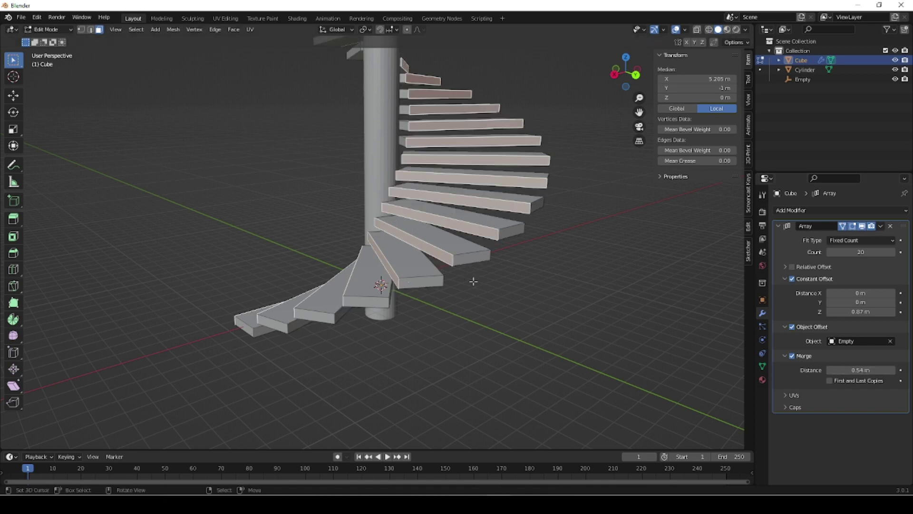
pyautogui.scroll(2, 473, 281)
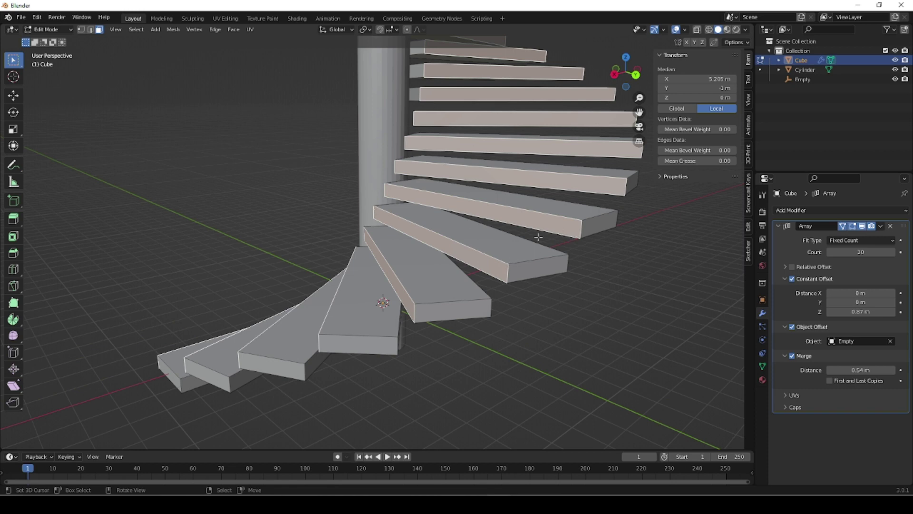
# - Set the merge distance of the staircase's Array modifier to 0.55 m to join neighbouring steps
pyautogui.click(863, 370)
pyautogui.click(864, 370)
pyautogui.press('BackSpace')
pyautogui.press('BackSpace')
pyautogui.press('BackSpace')
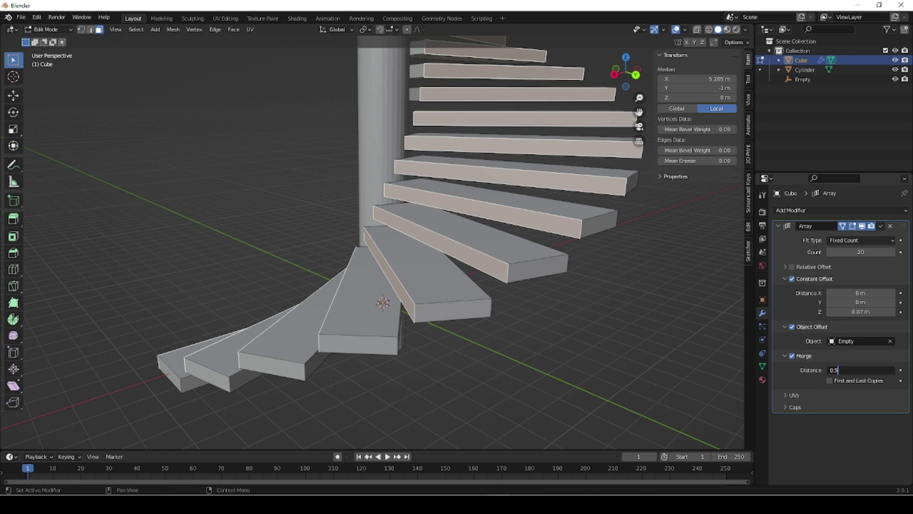
pyautogui.write('5')
pyautogui.press('Return')
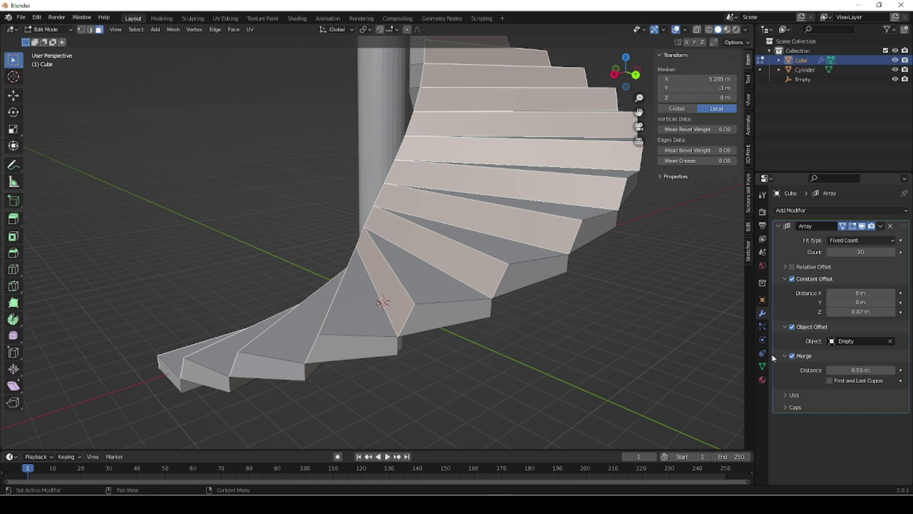
# - Set the Array modifier's merge distance to 0.54 m so the stair treads are separate
pyautogui.click(861, 370)
pyautogui.click(855, 370)
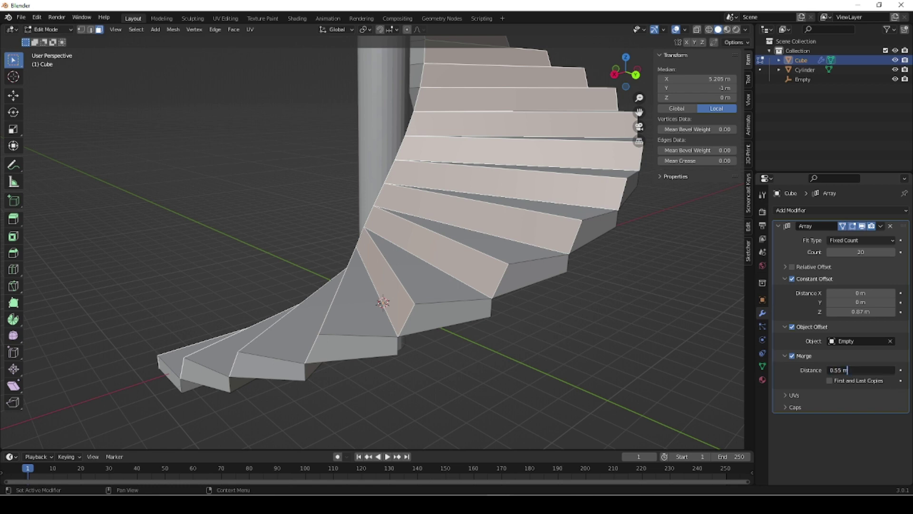
pyautogui.press('BackSpace')
pyautogui.press('BackSpace')
pyautogui.press('BackSpace')
pyautogui.write('4')
pyautogui.press('Return')
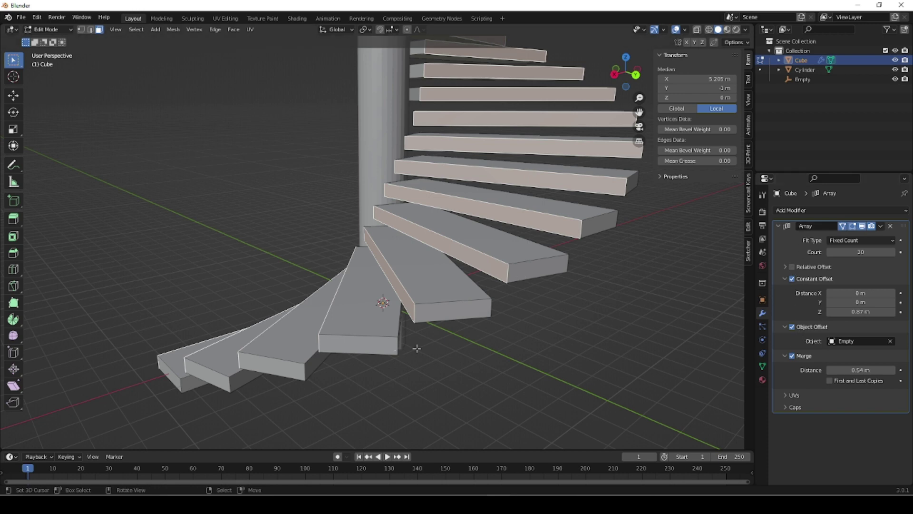
# - Leave Edit Mode and scale the central cylinder in X and Y only, to about 3.96 m in diameter
pyautogui.scroll(-4, 416, 345)
pyautogui.moveTo(416, 338); pyautogui.dragTo(459, 359, button='middle')
pyautogui.click(386, 204)
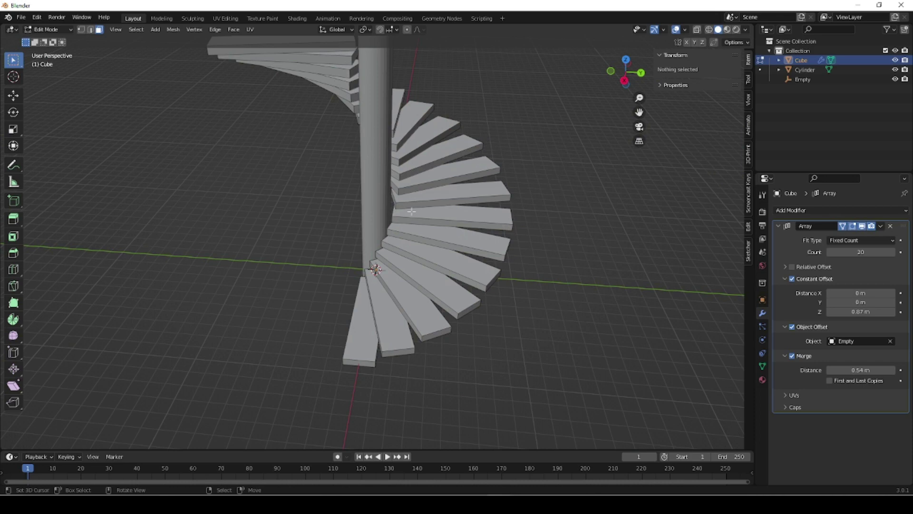
pyautogui.press('Tab')
pyautogui.click(377, 205)
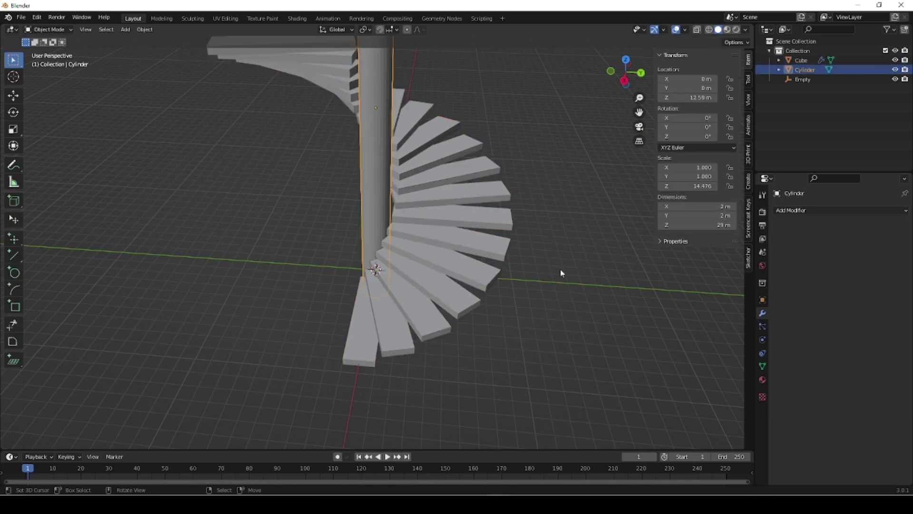
pyautogui.press('s')
pyautogui.hotkey('shift', 'z')
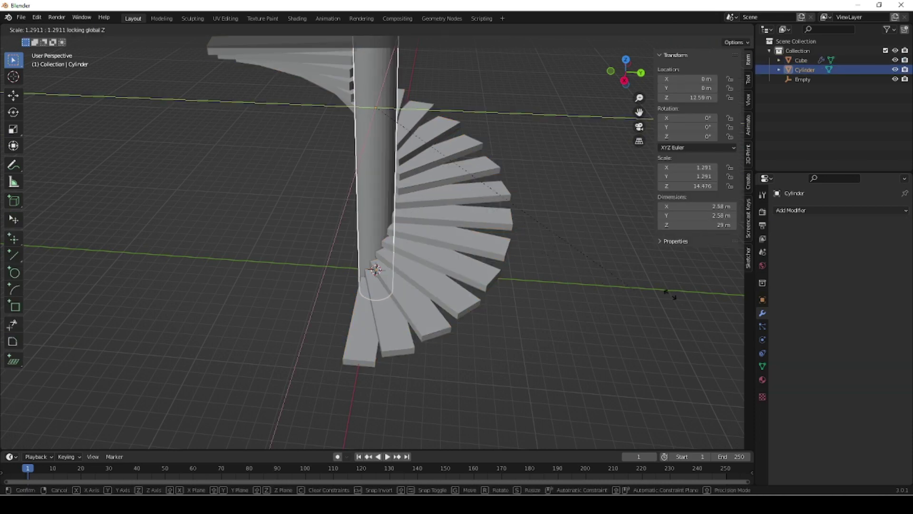
pyautogui.click(14, 285)
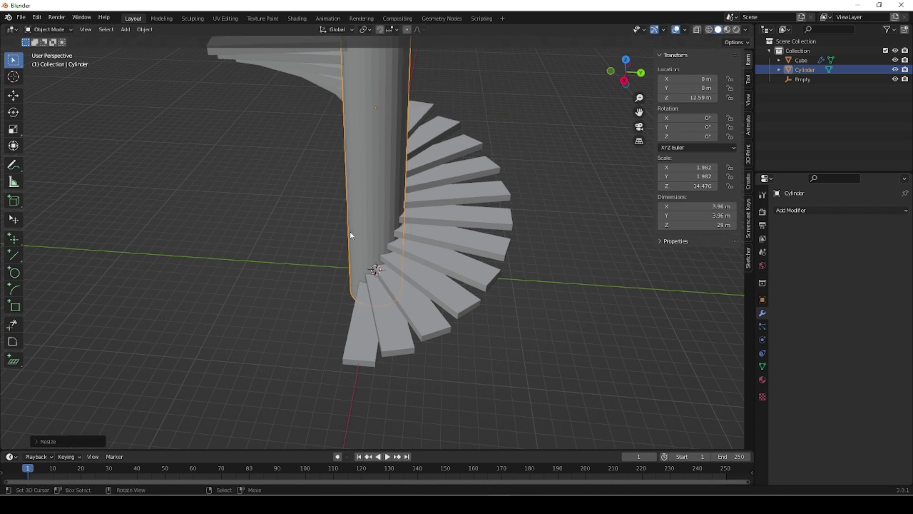
# - Set the staircase's Array modifier count to 32
pyautogui.scroll(-5, 351, 235)
pyautogui.moveTo(326, 238); pyautogui.dragTo(425, 243, button='middle')
pyautogui.click(379, 284)
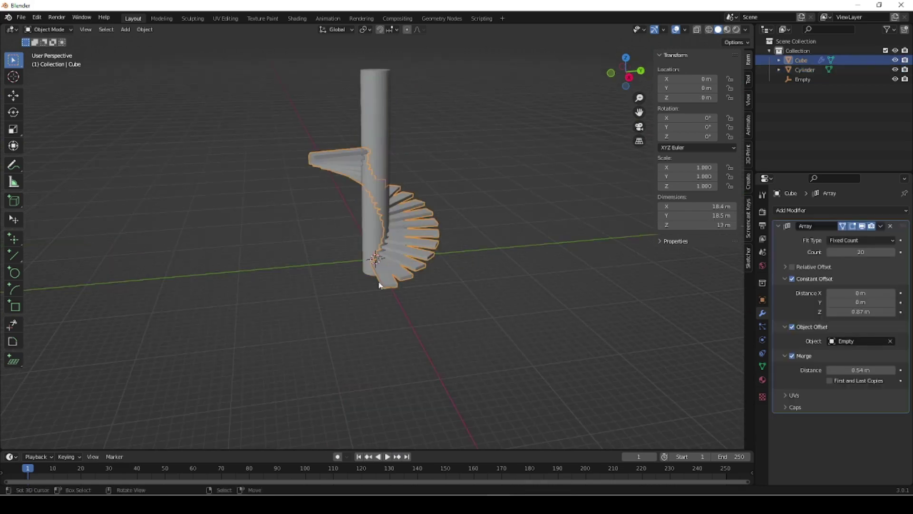
pyautogui.moveTo(862, 252); pyautogui.dragTo(890, 252)
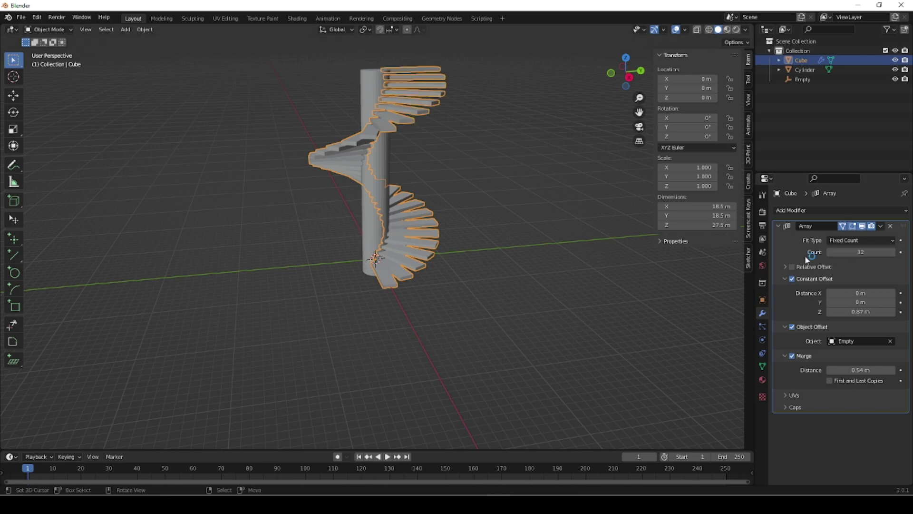
# - Examine the extended staircase from several sides and look at the Array modifier's UVs and Caps settings
pyautogui.scroll(2, 447, 260)
pyautogui.moveTo(384, 269); pyautogui.dragTo(224, 269, button='middle')
pyautogui.click(336, 317)
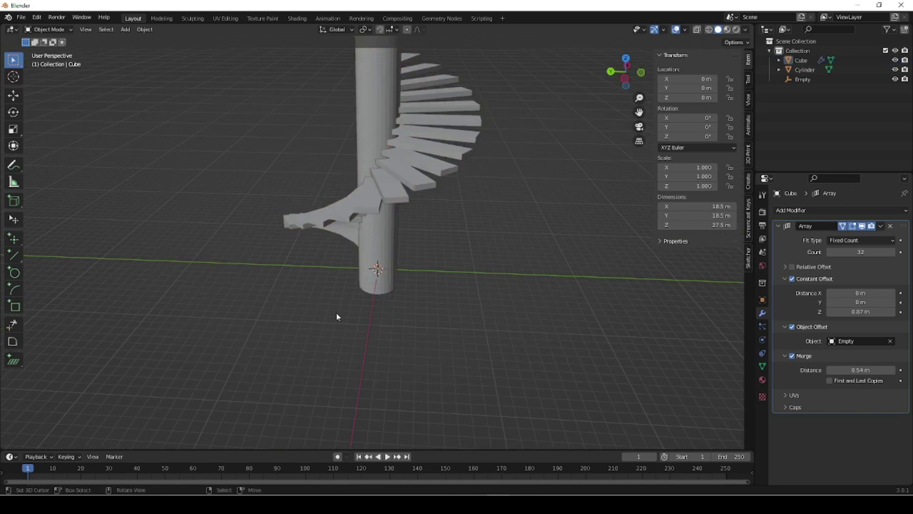
pyautogui.moveTo(473, 310); pyautogui.dragTo(327, 298, button='middle')
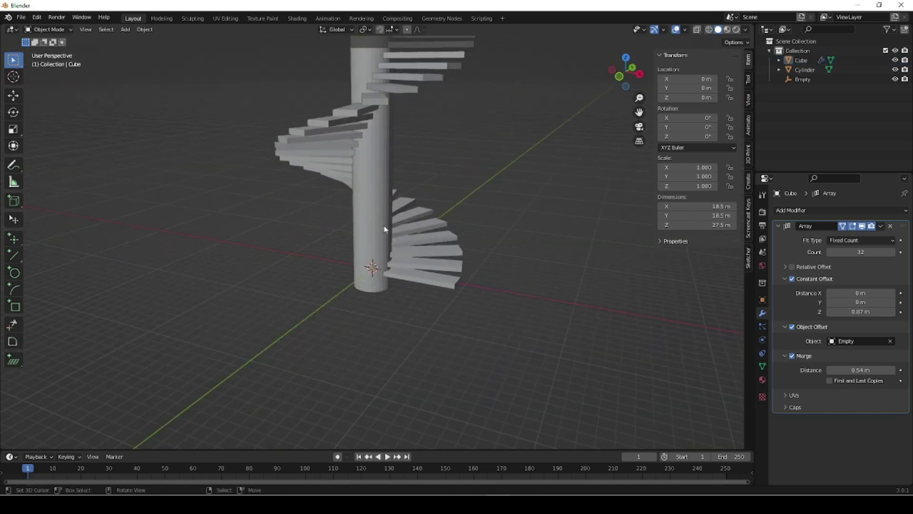
pyautogui.scroll(-5, 390, 233)
pyautogui.moveTo(398, 301); pyautogui.dragTo(295, 272, button='middle')
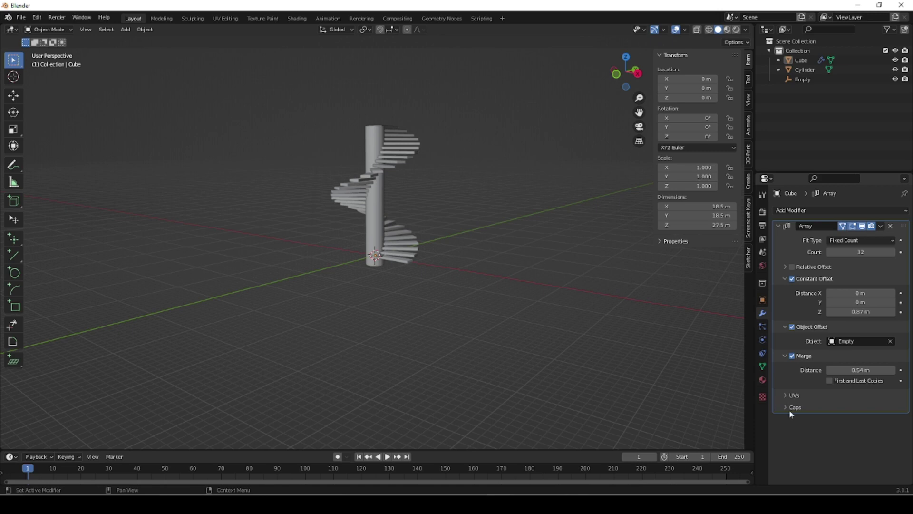
pyautogui.click(784, 396)
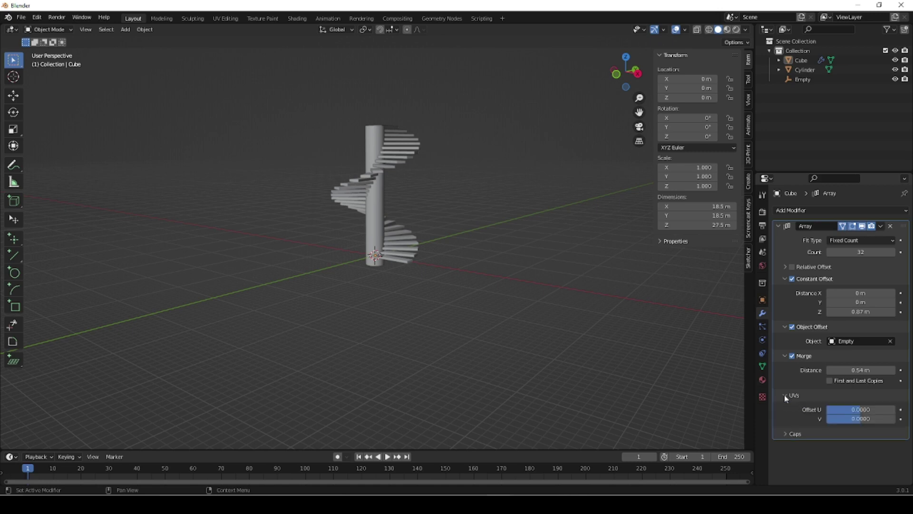
pyautogui.click(786, 433)
pyautogui.click(787, 434)
# - Delete the central cylinder and the staircase object from the scene
pyautogui.click(374, 227)
pyautogui.press('Delete')
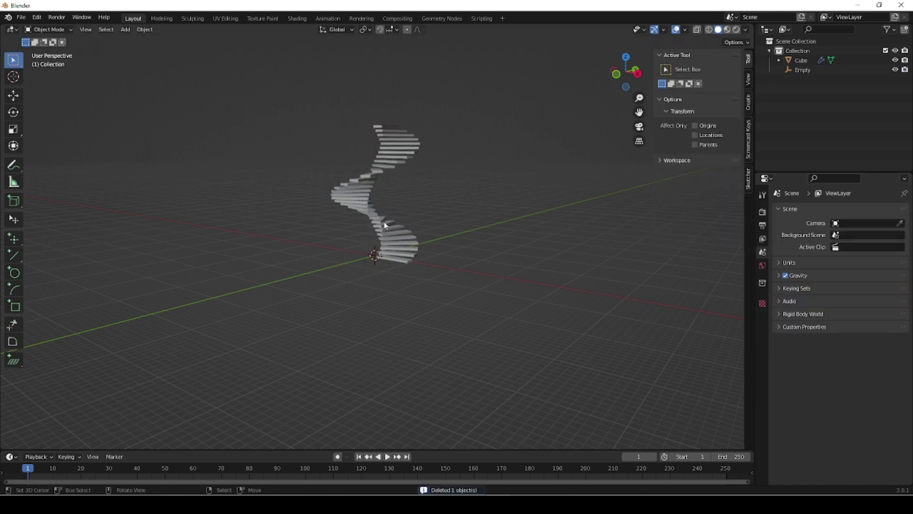
pyautogui.click(397, 260)
pyautogui.press('Delete')
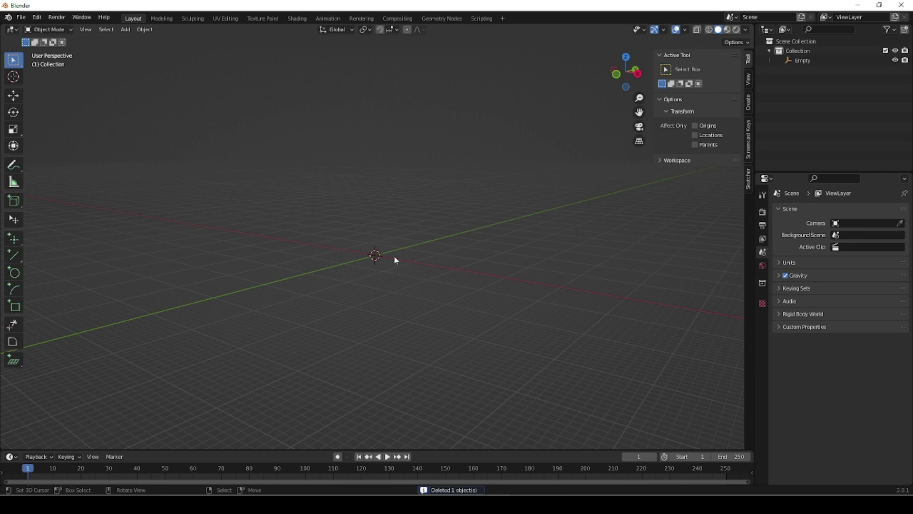
# - Add a cube mesh at the world origin
pyautogui.scroll(2, 357, 299)
pyautogui.hotkey('shift', 'a')
pyautogui.moveTo(322, 287)
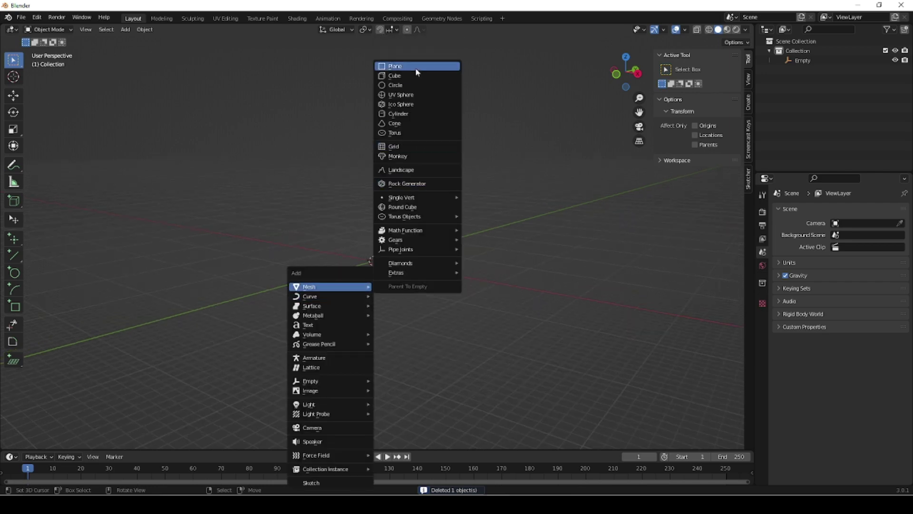
pyautogui.click(409, 76)
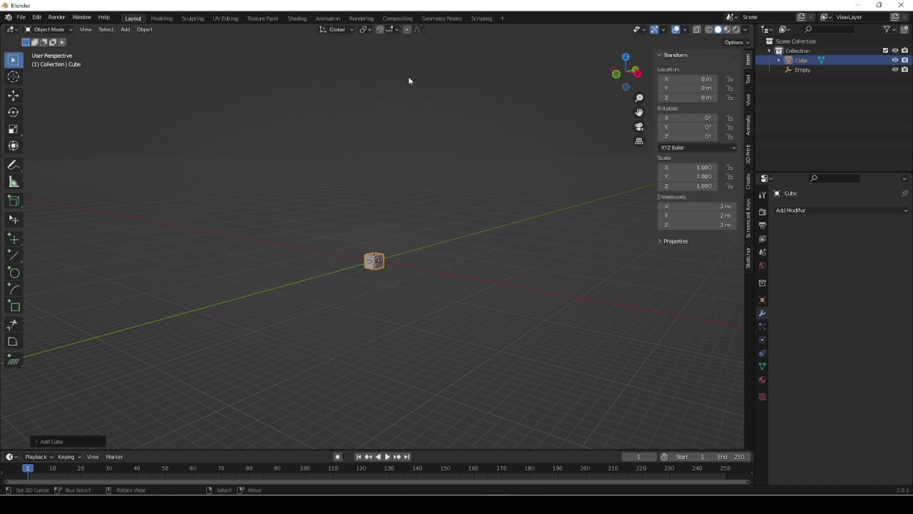
pyautogui.scroll(4, 370, 292)
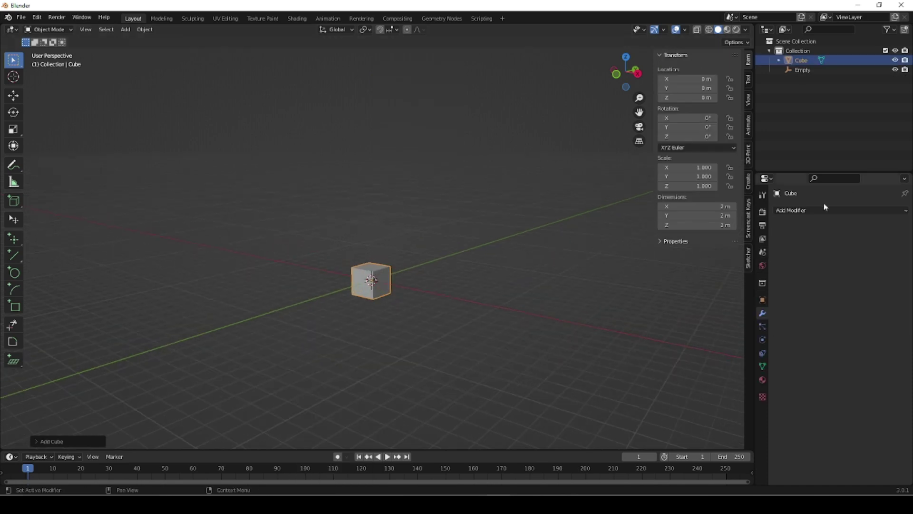
# - Add an Array modifier to the cube and replace its Relative Offset with Constant Offset
pyautogui.click(823, 209)
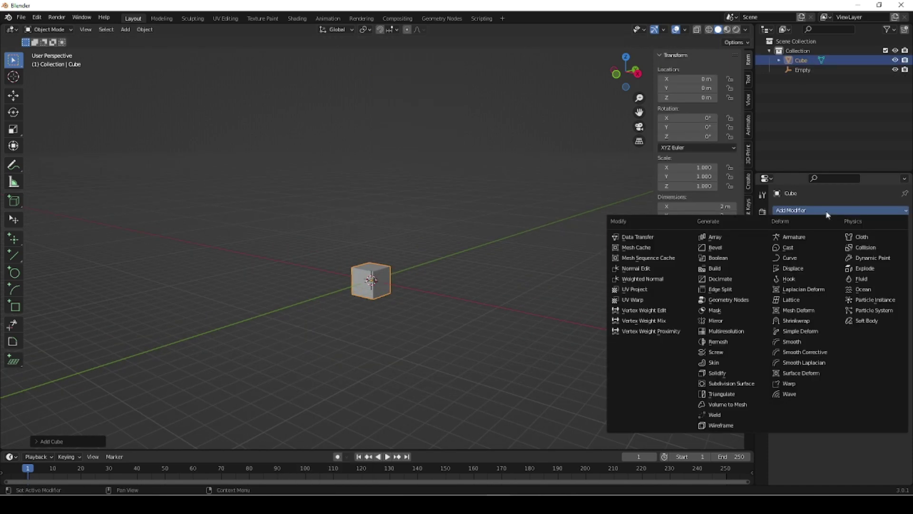
pyautogui.click(723, 238)
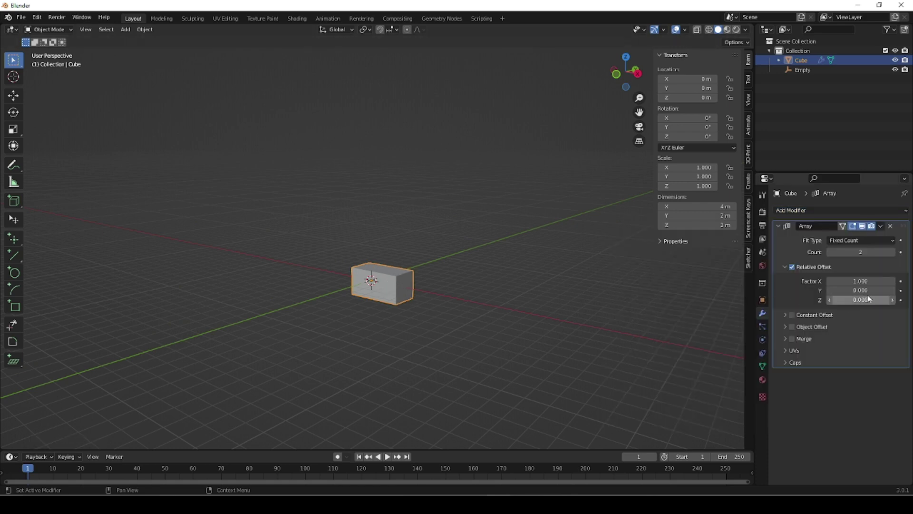
pyautogui.click(792, 267)
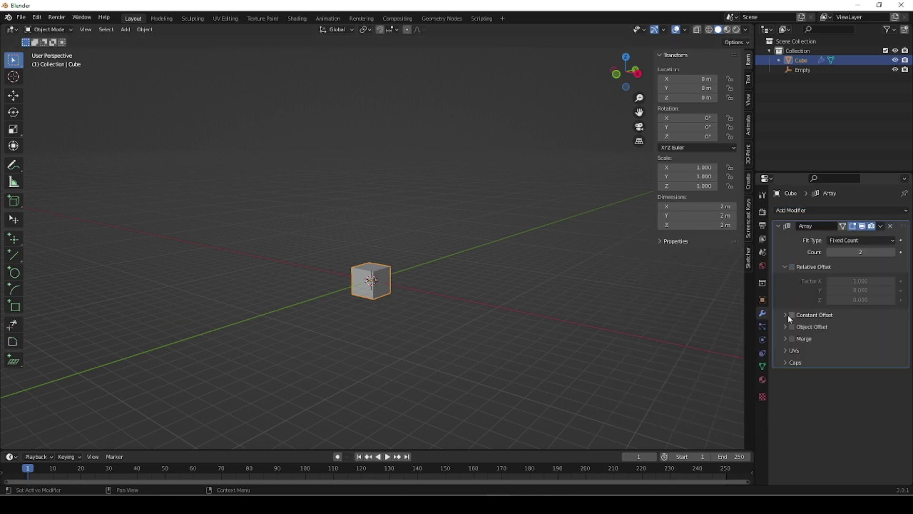
pyautogui.click(792, 315)
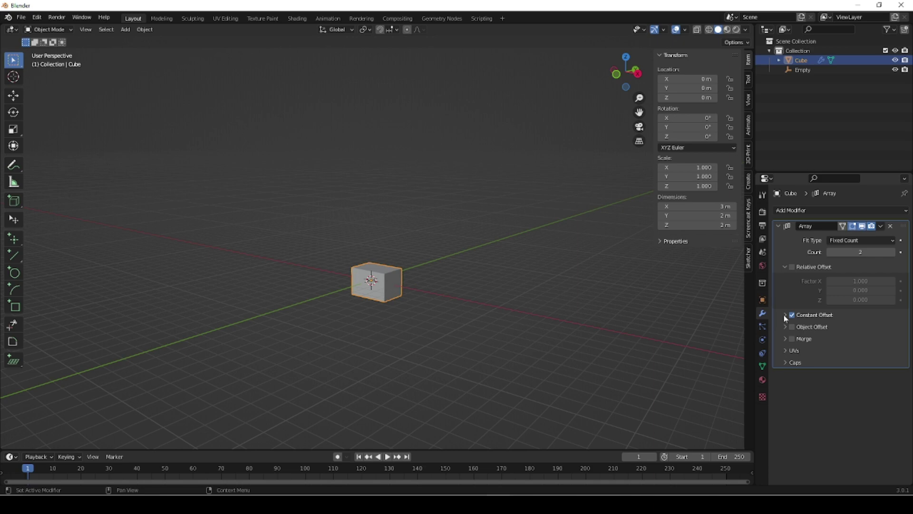
pyautogui.click(786, 315)
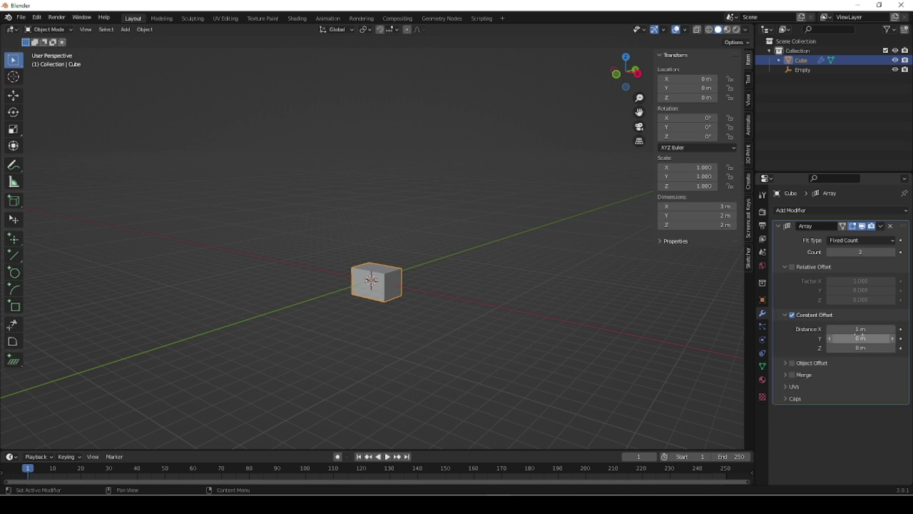
# - Set the Array modifier's constant offset X distance to 1.1 m
pyautogui.click(860, 329)
pyautogui.click(860, 329)
pyautogui.press('BackSpace')
pyautogui.press('BackSpace')
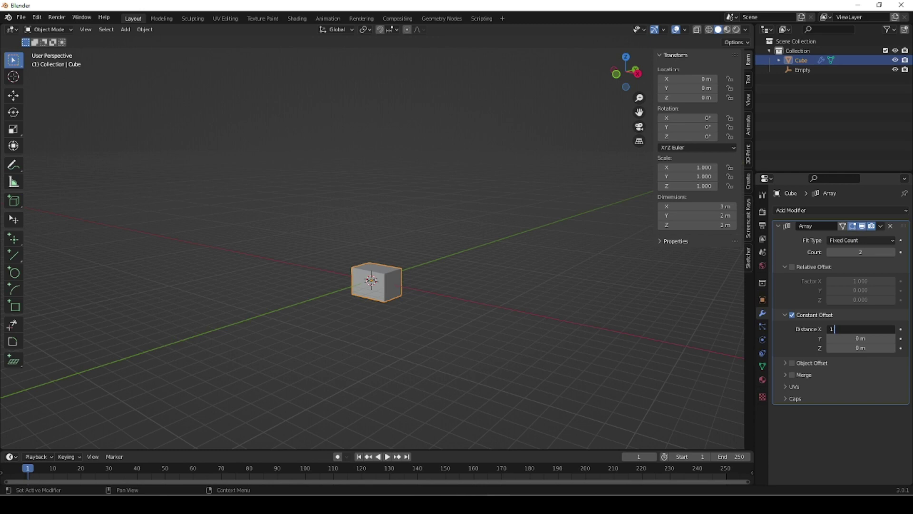
pyautogui.write('.1')
pyautogui.press('Return')
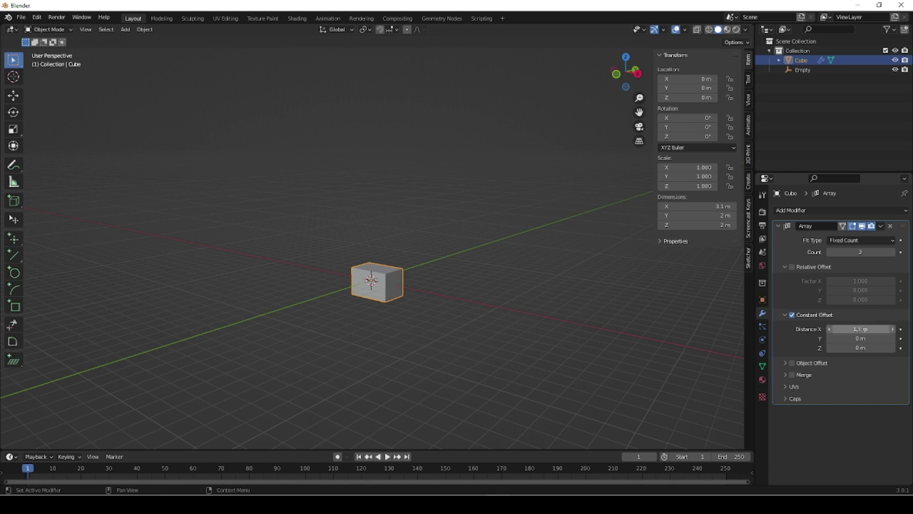
# - Set the Array modifier's constant offset X distance to 2.1 m, leaving a small gap between the cubes
pyautogui.press('KP_1')
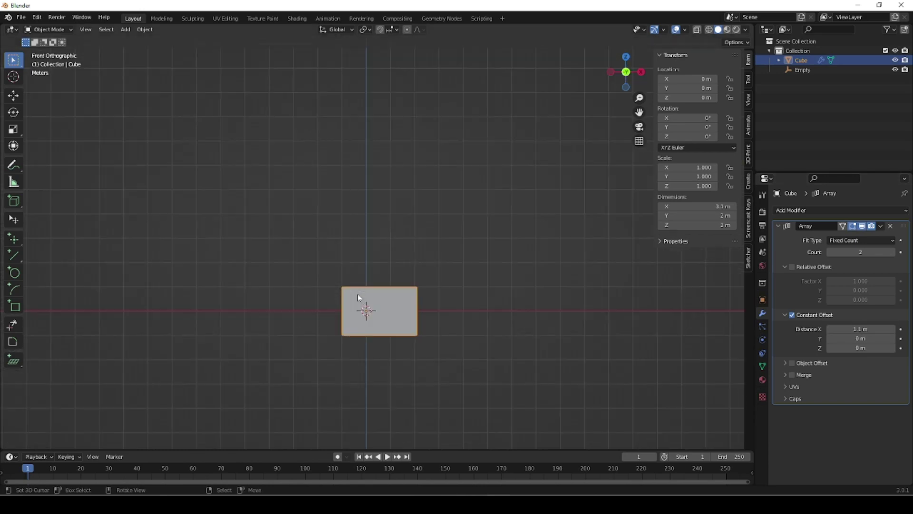
pyautogui.scroll(4, 424, 313)
pyautogui.click(861, 328)
pyautogui.write('2.1')
pyautogui.press('Return')
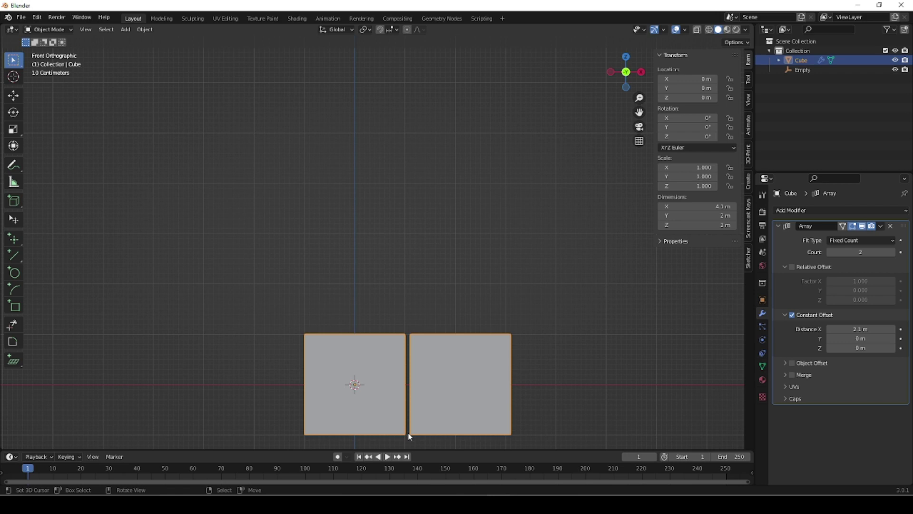
pyautogui.scroll(-3, 536, 241)
pyautogui.moveTo(430, 321); pyautogui.dragTo(437, 362, button='middle')
pyautogui.scroll(2, 467, 338)
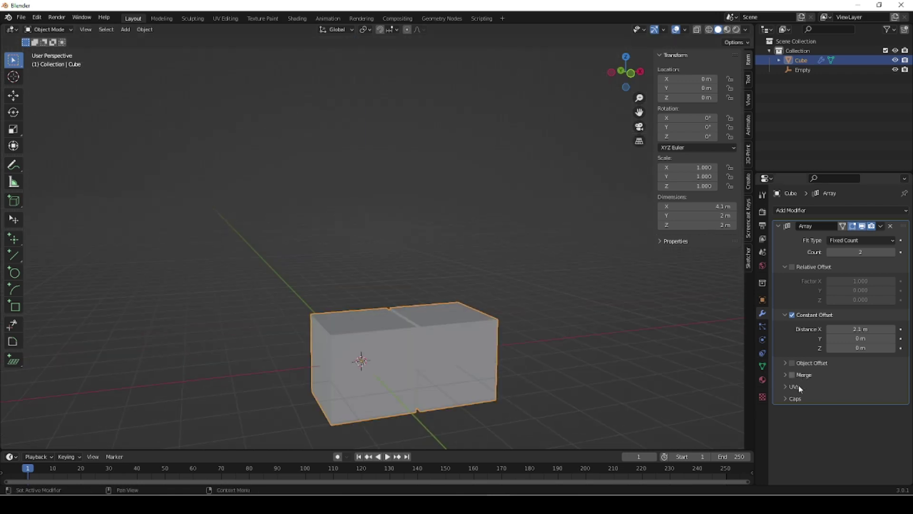
# - Create a new material for the cube and feed its Base Color with an Image Texture
pyautogui.click(763, 381)
pyautogui.click(829, 256)
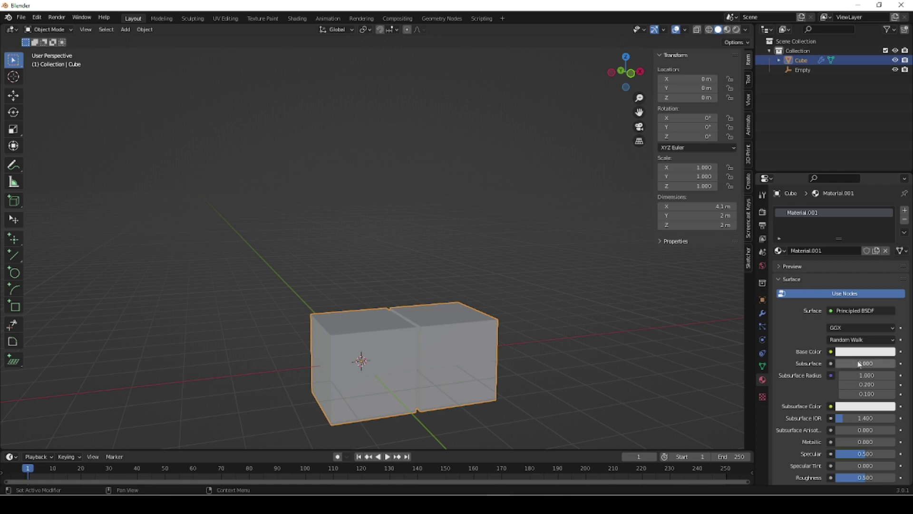
pyautogui.click(831, 351)
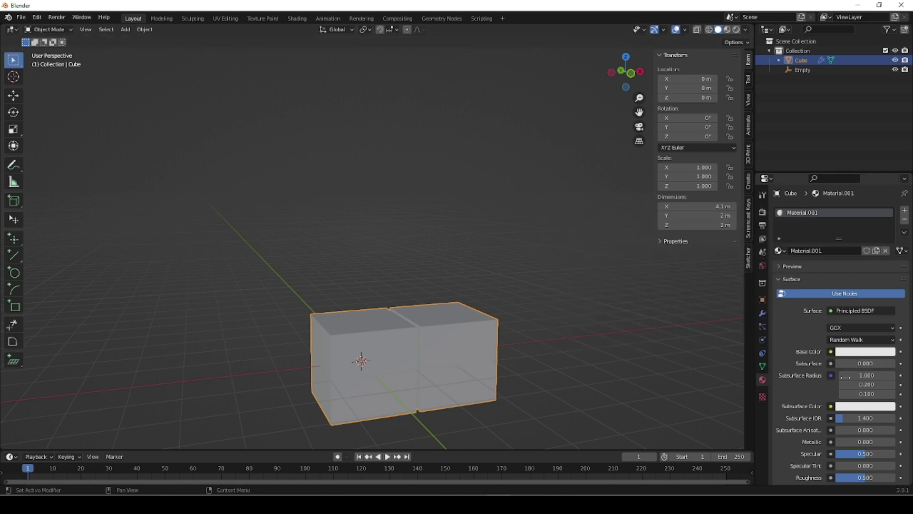
pyautogui.click(831, 352)
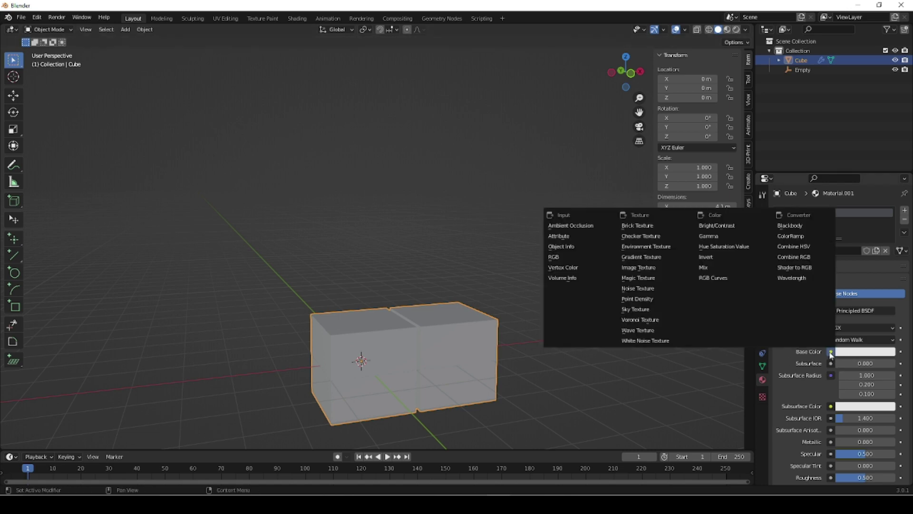
pyautogui.click(639, 268)
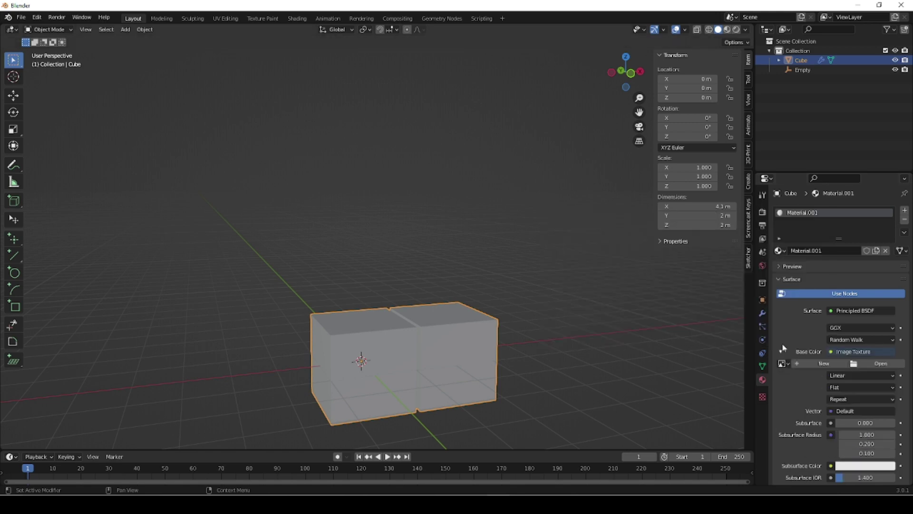
# - Load 88.jpg from the Study Material folder into the material's Base Color image texture
pyautogui.click(883, 365)
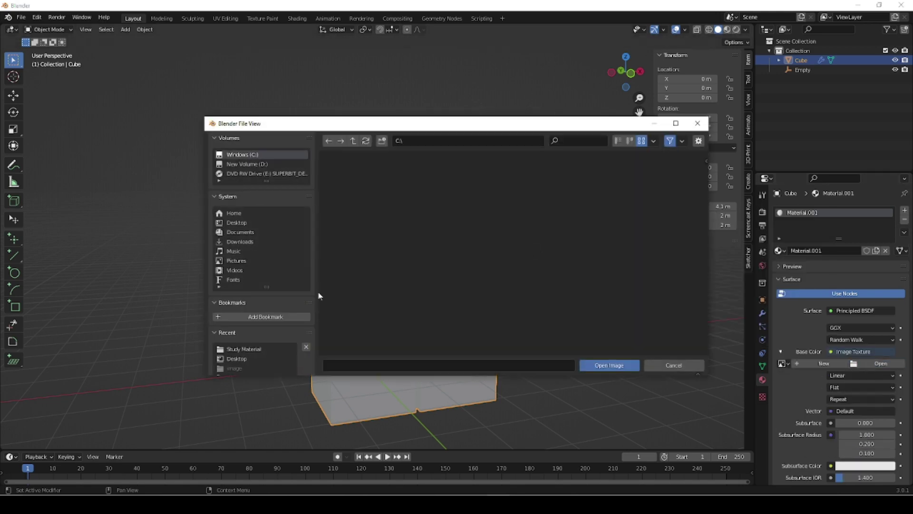
pyautogui.doubleClick(256, 349)
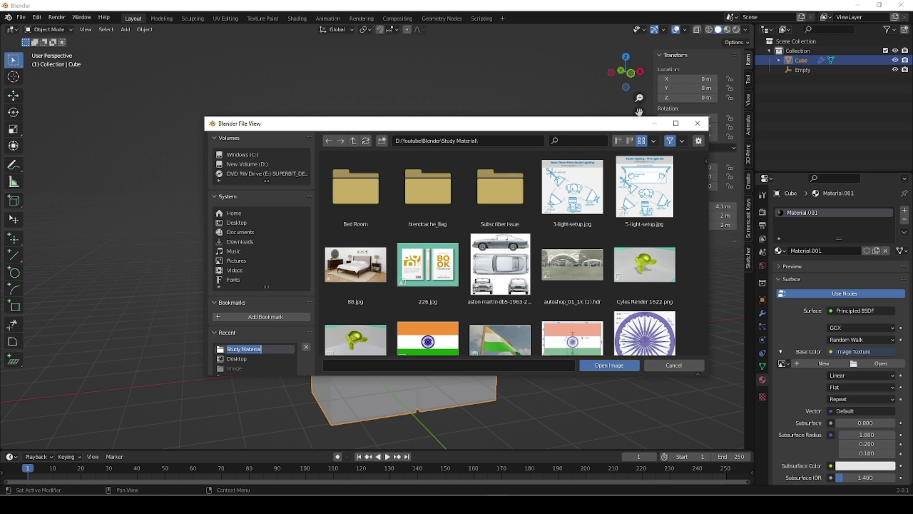
pyautogui.click(687, 276)
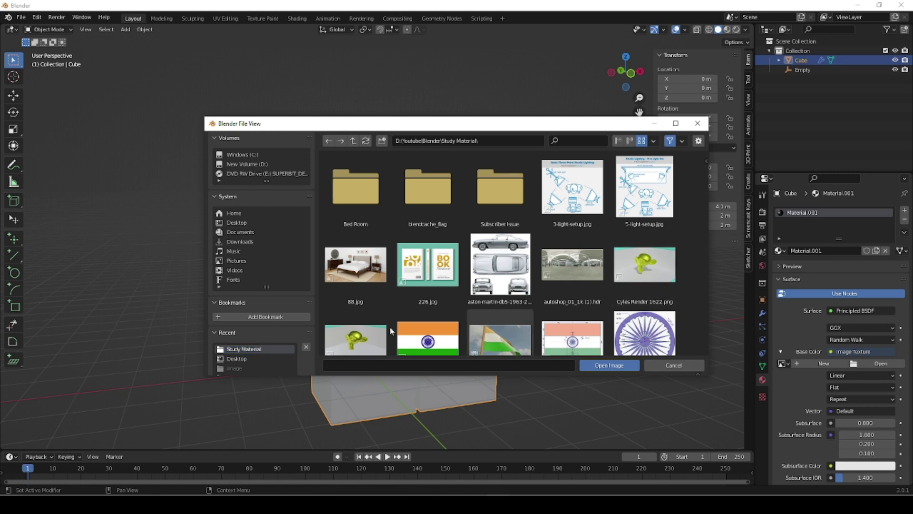
pyautogui.click(363, 276)
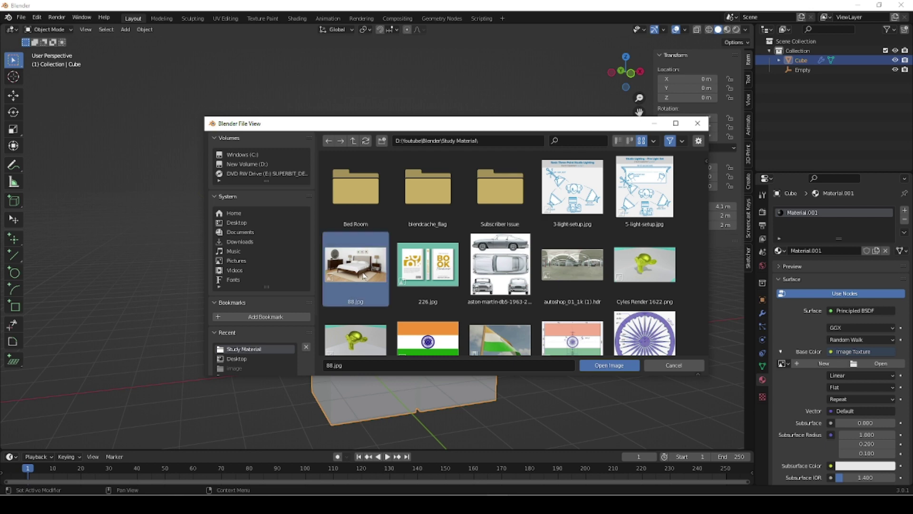
pyautogui.click(605, 365)
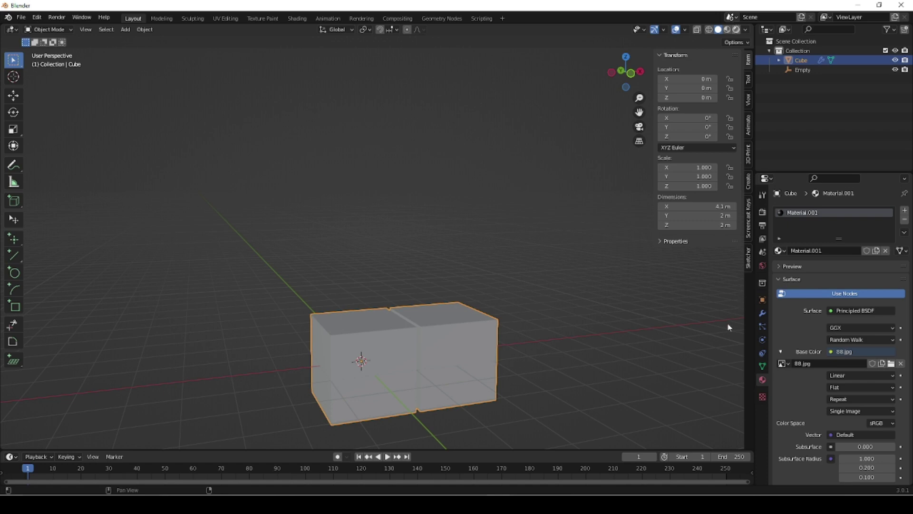
# - Switch the viewport to Rendered shading with Scene Lights and Scene World turned off
pyautogui.keyDown('shift'); pyautogui.rightClick(491, 243); pyautogui.keyUp('shift')
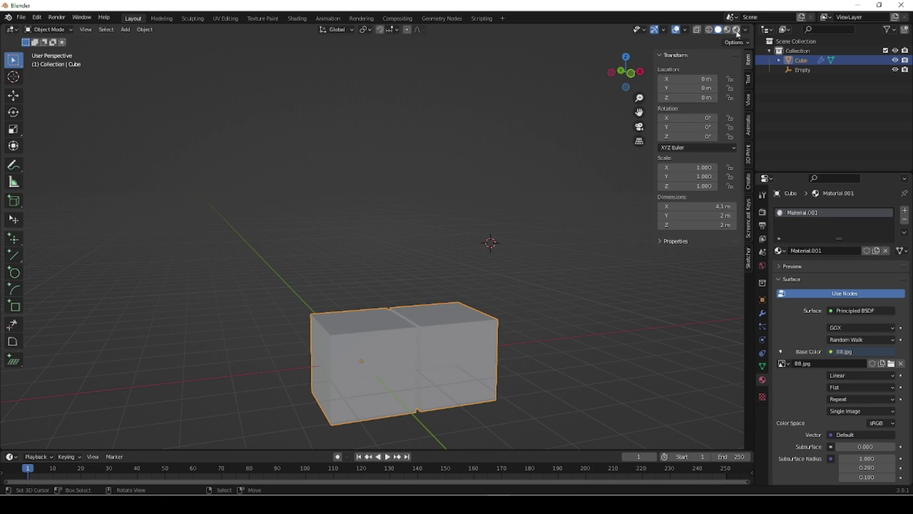
pyautogui.click(736, 30)
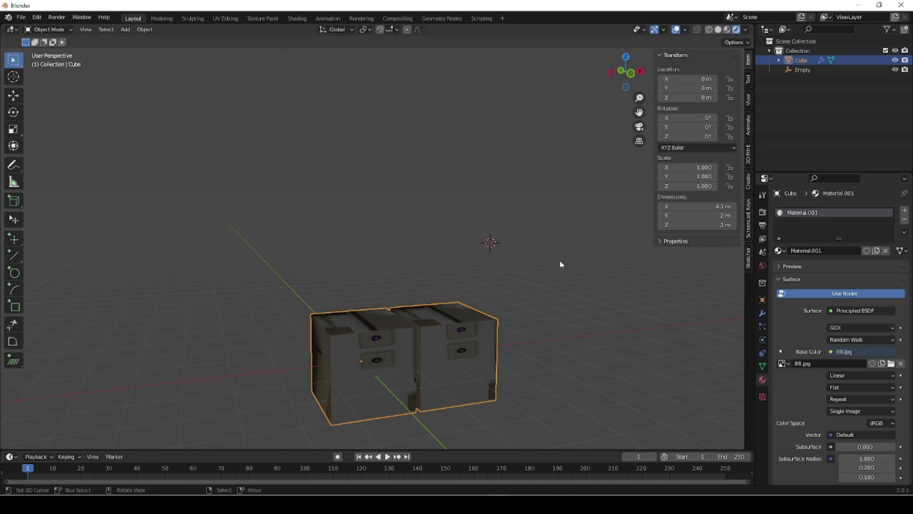
pyautogui.click(745, 30)
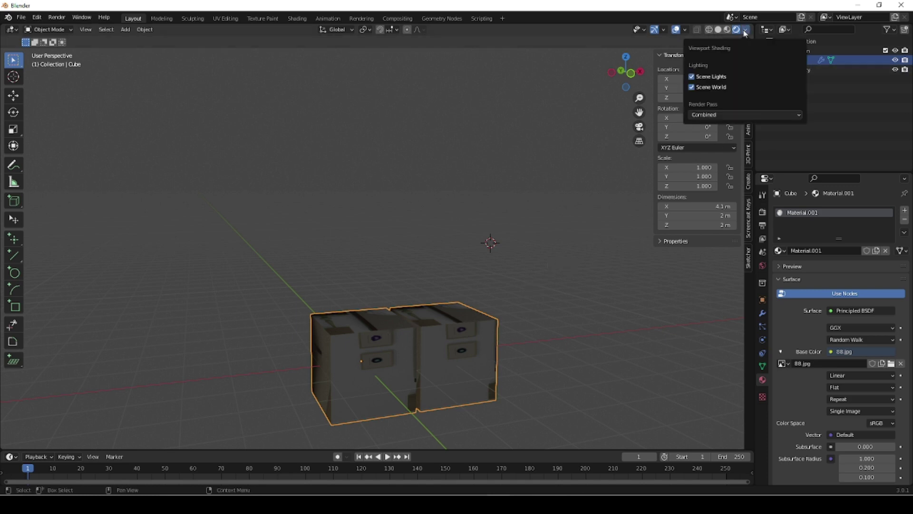
pyautogui.click(694, 77)
pyautogui.click(692, 88)
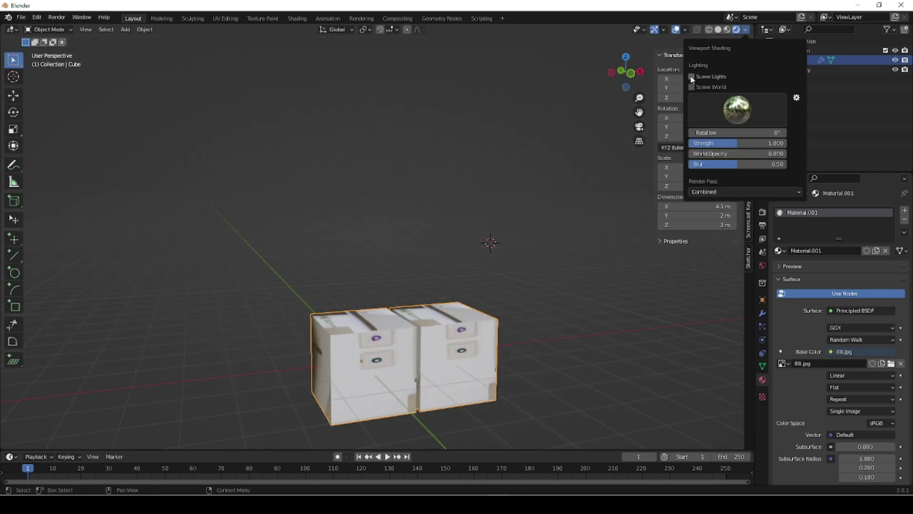
# - Replace the 88.jpg image in the Base Color texture with home-office.jpg from the Study Material folder
pyautogui.moveTo(404, 367); pyautogui.dragTo(451, 400, button='middle')
pyautogui.press('KP_7')
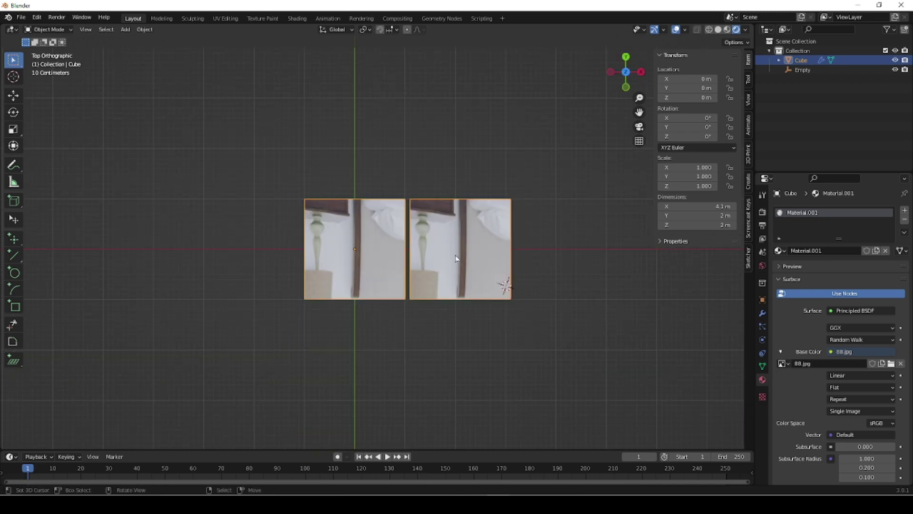
pyautogui.moveTo(487, 326); pyautogui.dragTo(309, 226, button='middle')
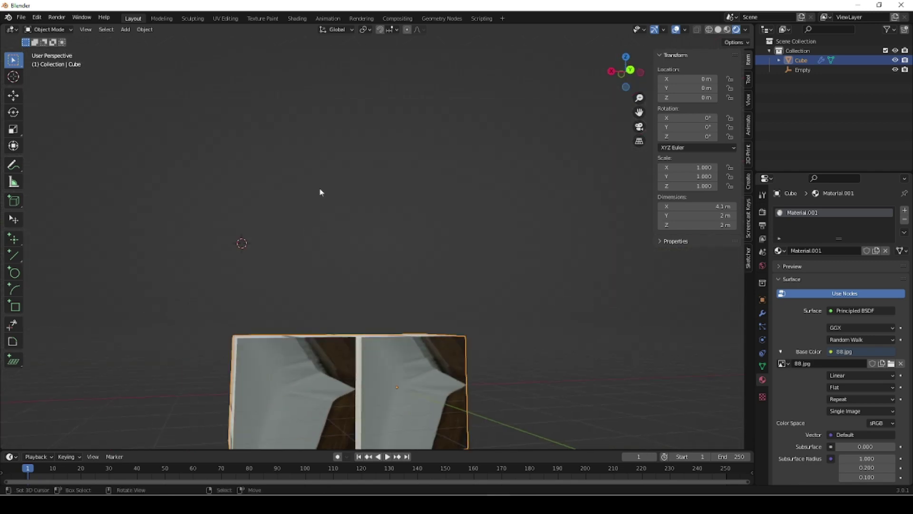
pyautogui.moveTo(391, 402); pyautogui.dragTo(481, 421, button='middle')
pyautogui.click(901, 363)
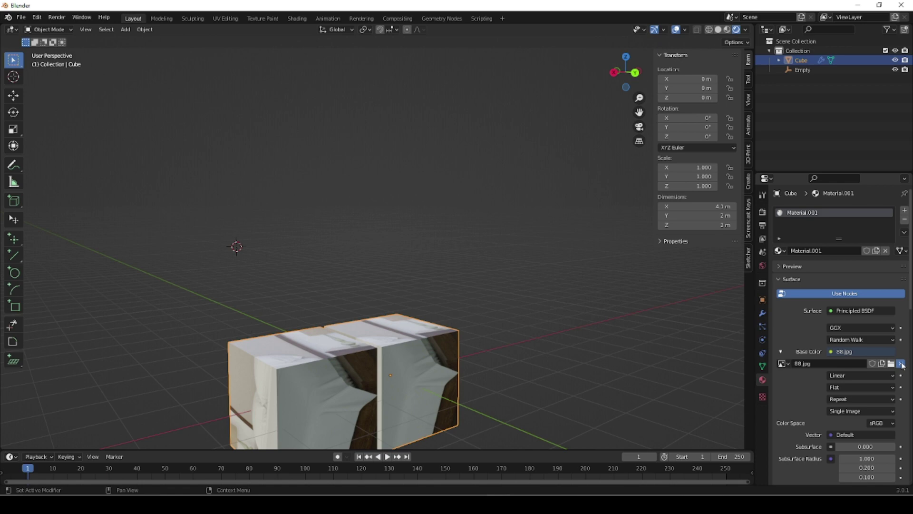
pyautogui.click(901, 364)
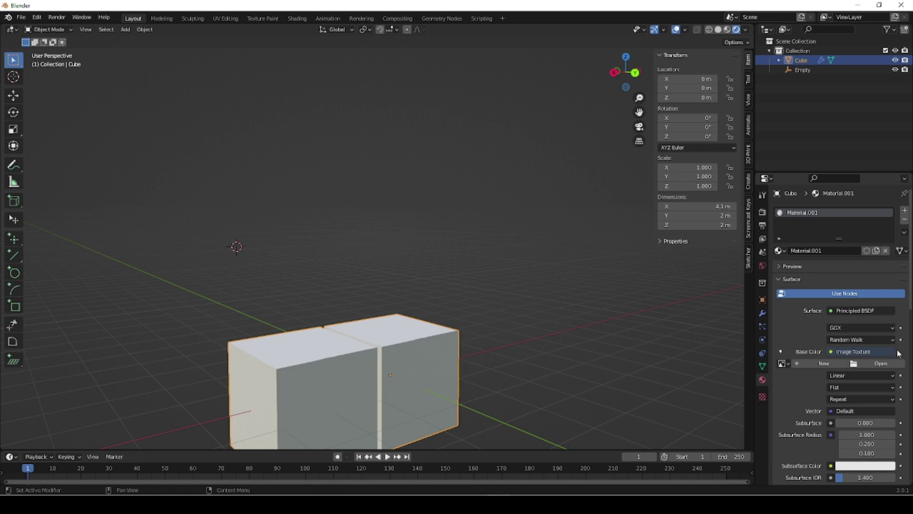
pyautogui.click(898, 364)
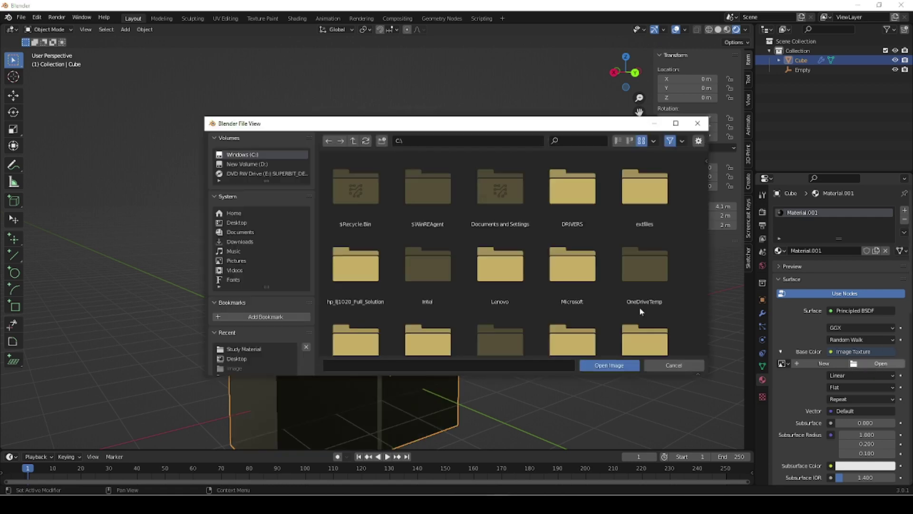
pyautogui.click(244, 349)
pyautogui.scroll(-3, 461, 289)
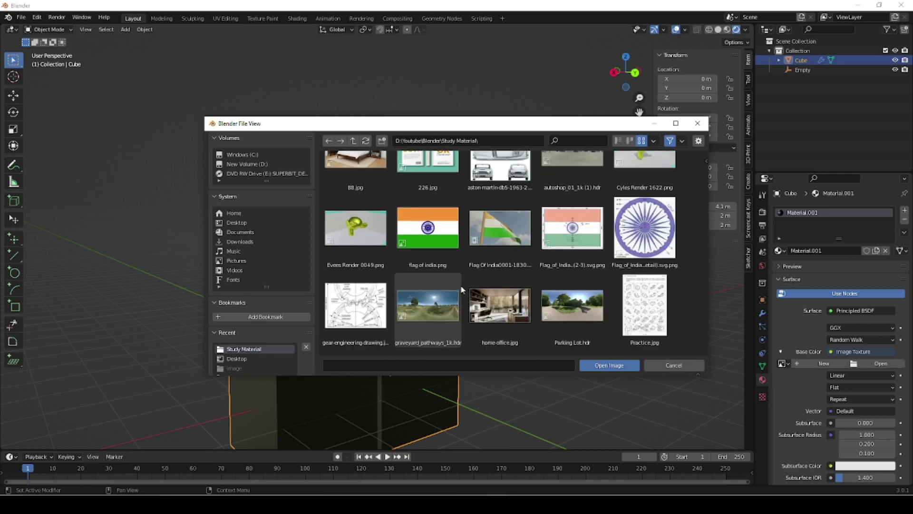
pyautogui.scroll(-3, 461, 289)
pyautogui.click(500, 209)
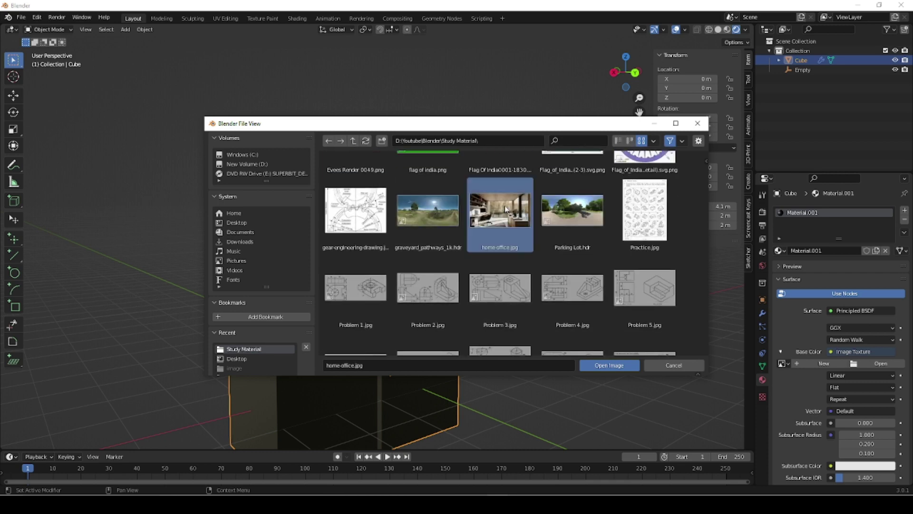
pyautogui.click(605, 365)
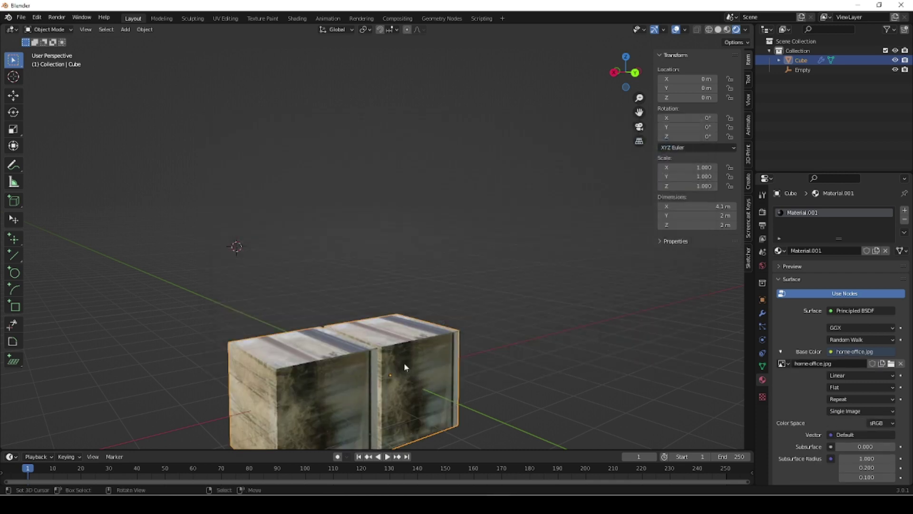
# - Split the 3D viewport, turn the new area into a UV Editor and put the cube in Edit Mode
pyautogui.scroll(-3, 404, 363)
pyautogui.moveTo(361, 343)
pyautogui.mouseDown(button='middle')
pyautogui.moveTo(440, 380)
pyautogui.moveTo(619, 340)
pyautogui.moveTo(551, 258)
pyautogui.moveTo(512, 344)
pyautogui.moveTo(443, 382)
pyautogui.moveTo(363, 359)
pyautogui.mouseUp(button='middle')
pyautogui.moveTo(744, 30); pyautogui.dragTo(338, 85)
pyautogui.click(352, 29)
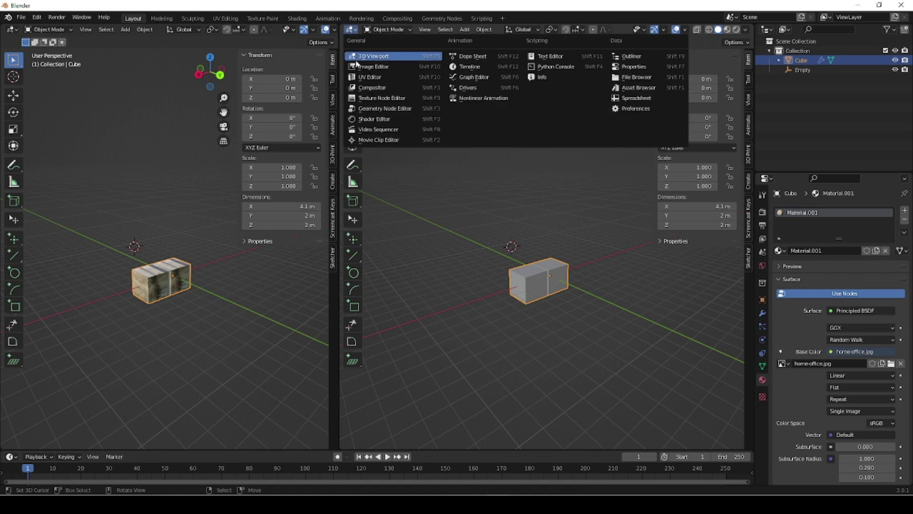
pyautogui.click(371, 69)
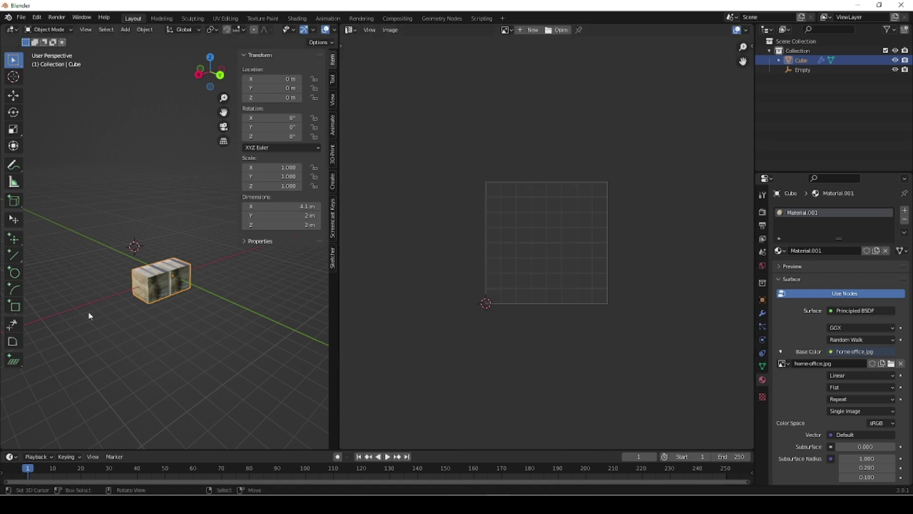
pyautogui.press('Tab')
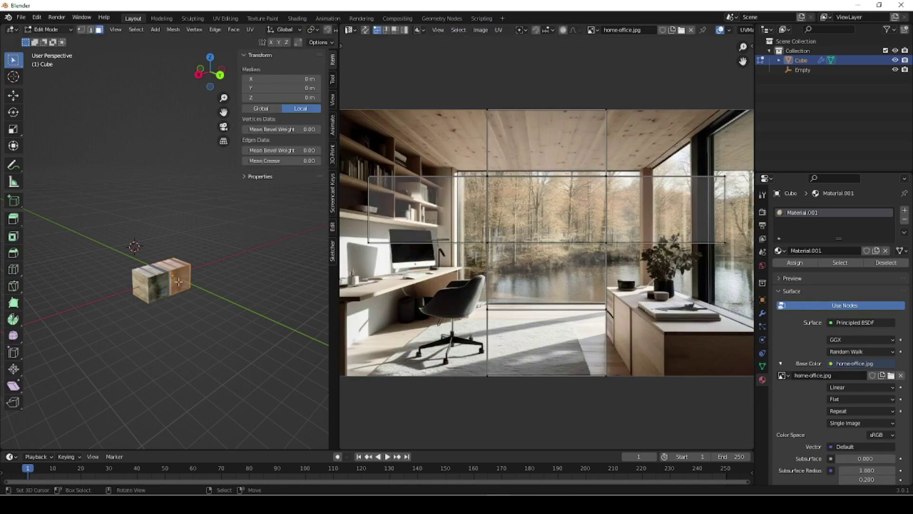
# - Try to lay out the cube's UVs with the standard Unwrap operation
pyautogui.click(498, 30)
pyautogui.moveTo(541, 125)
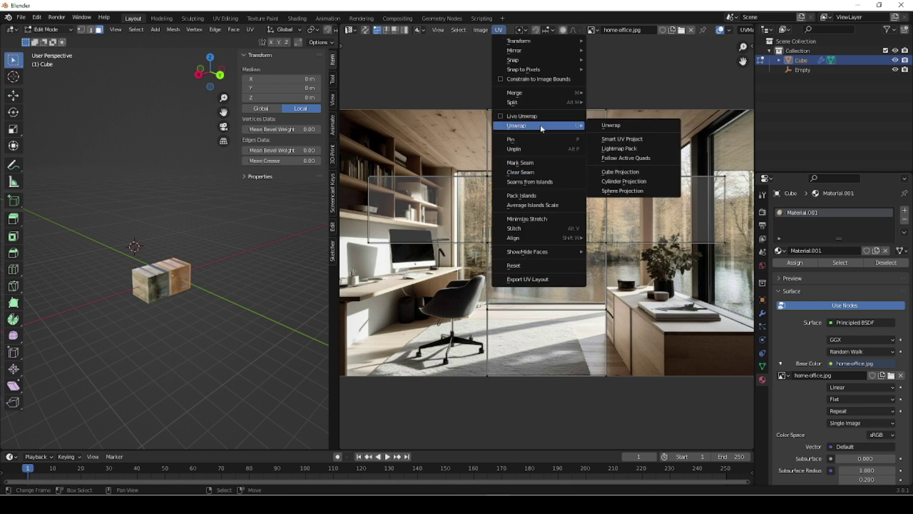
pyautogui.click(609, 127)
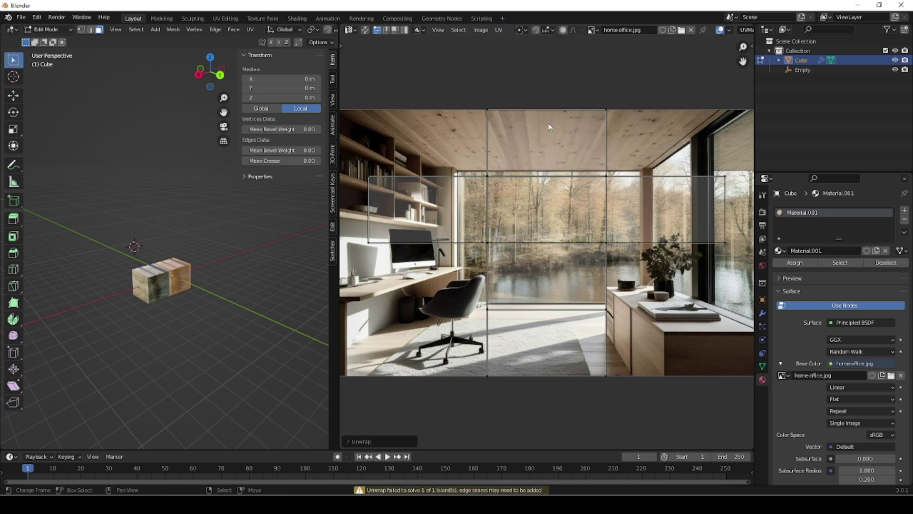
# - Unwrap the cube with Smart UV Project, using a 66° angle limit and Correct Aspect
pyautogui.click(498, 29)
pyautogui.moveTo(523, 126)
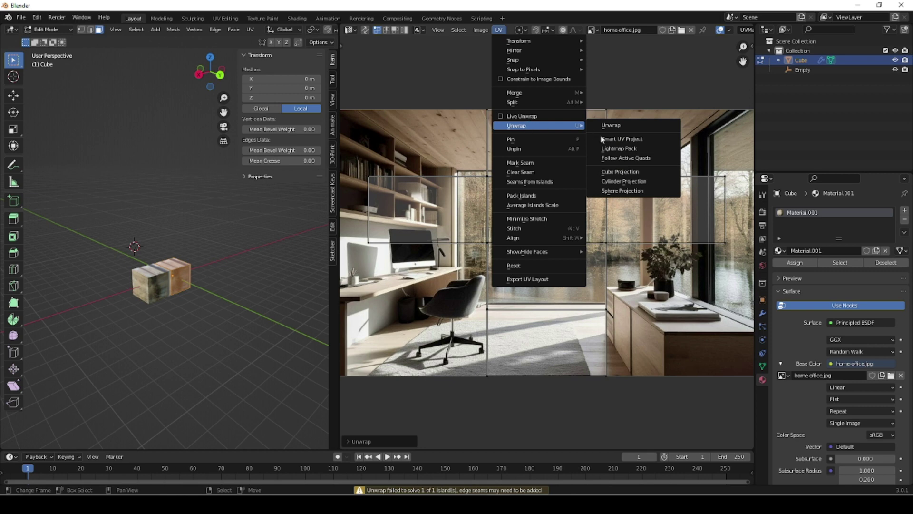
pyautogui.click(615, 139)
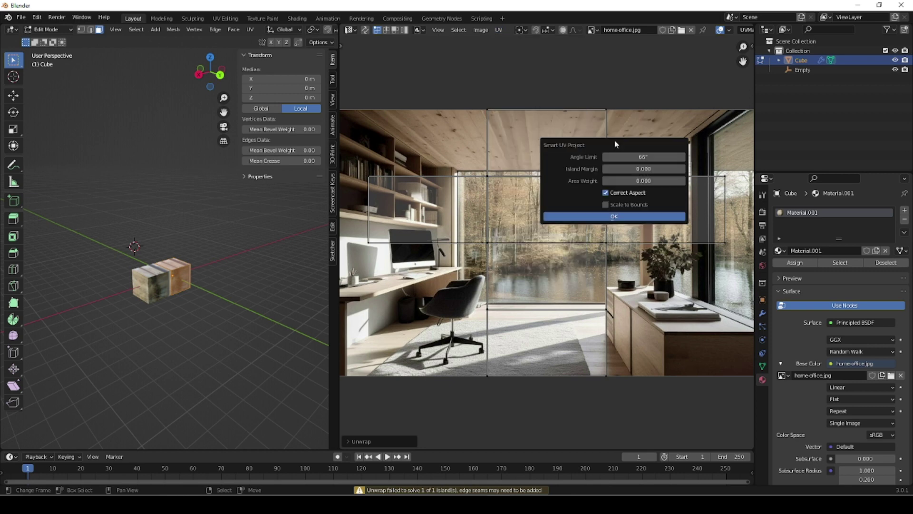
pyautogui.click(614, 216)
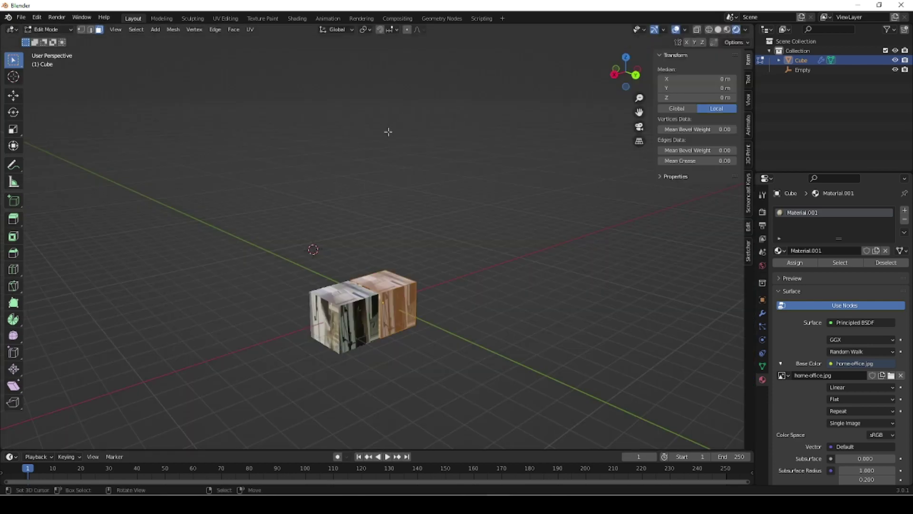
# - Examine the textures on the two cubes' top faces from above in orthographic projection, with the mesh deselected
pyautogui.moveTo(339, 368); pyautogui.dragTo(367, 374, button='middle')
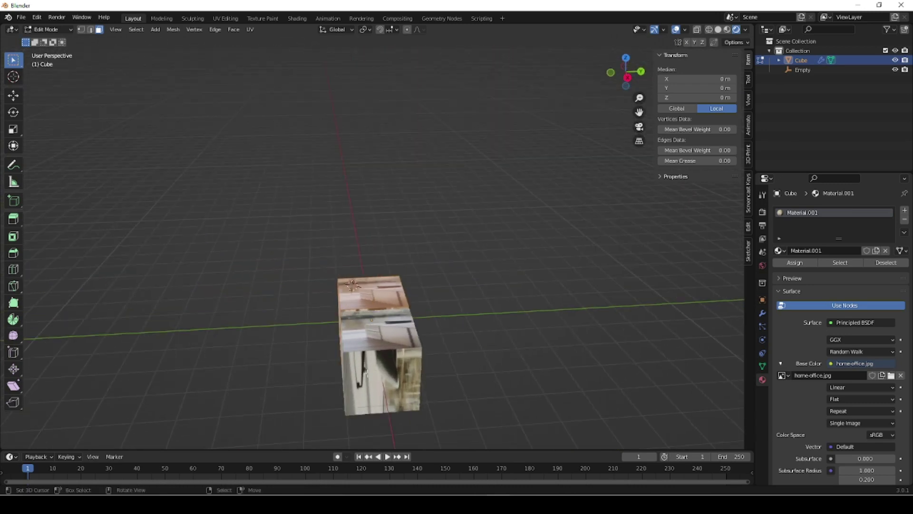
pyautogui.press('KP_1')
pyautogui.press('KP_7')
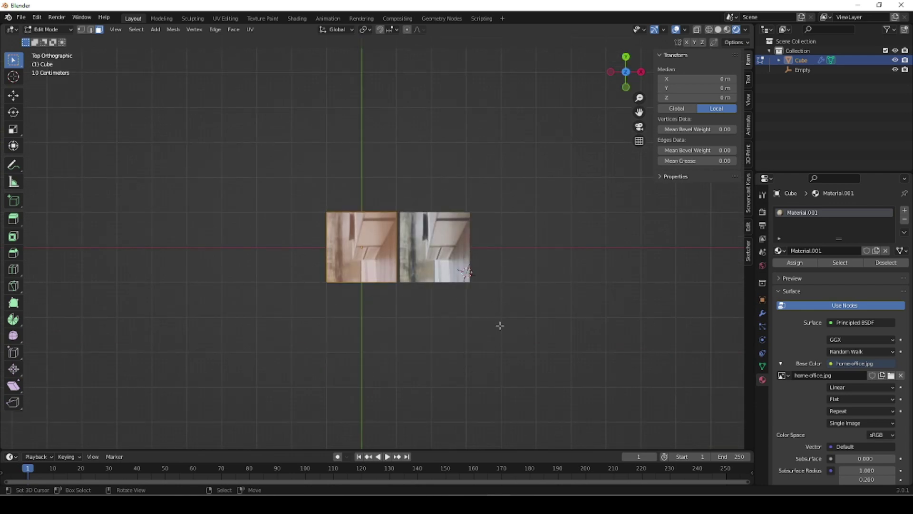
pyautogui.moveTo(505, 327); pyautogui.dragTo(399, 328, button='middle')
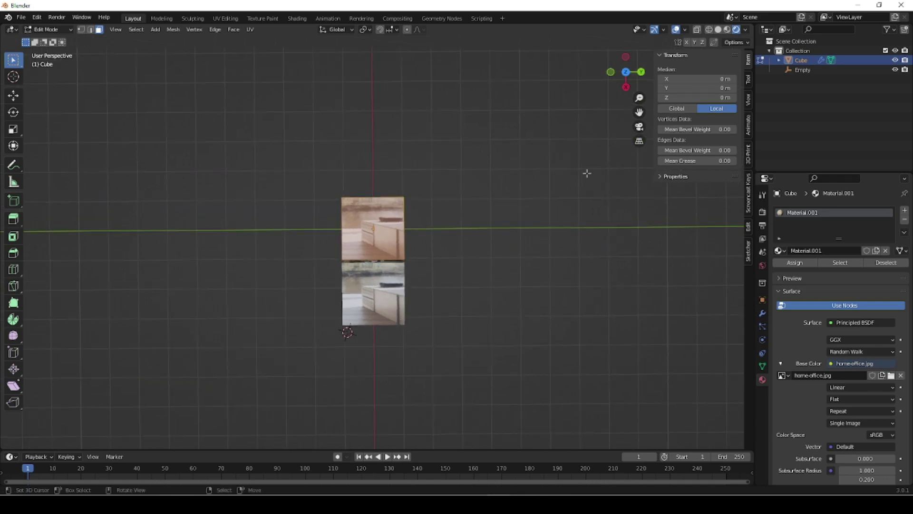
pyautogui.click(639, 141)
pyautogui.scroll(4, 421, 308)
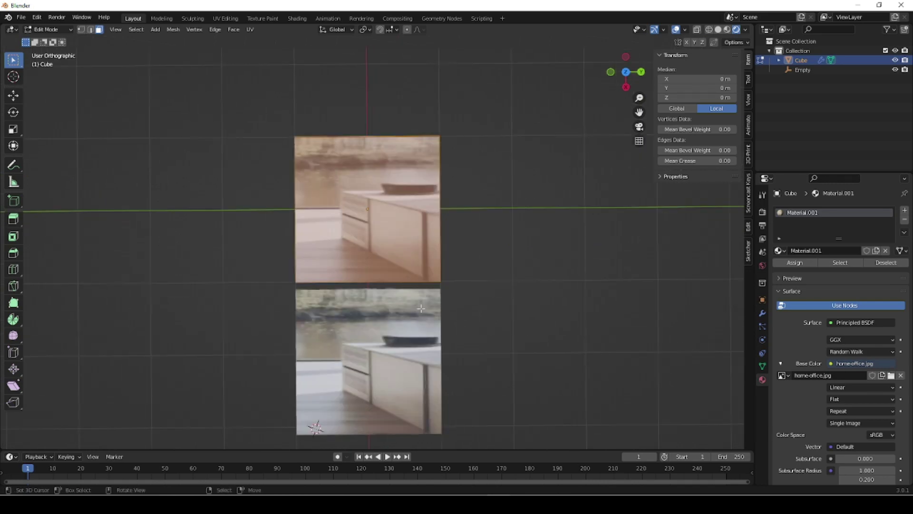
pyautogui.scroll(-1, 433, 309)
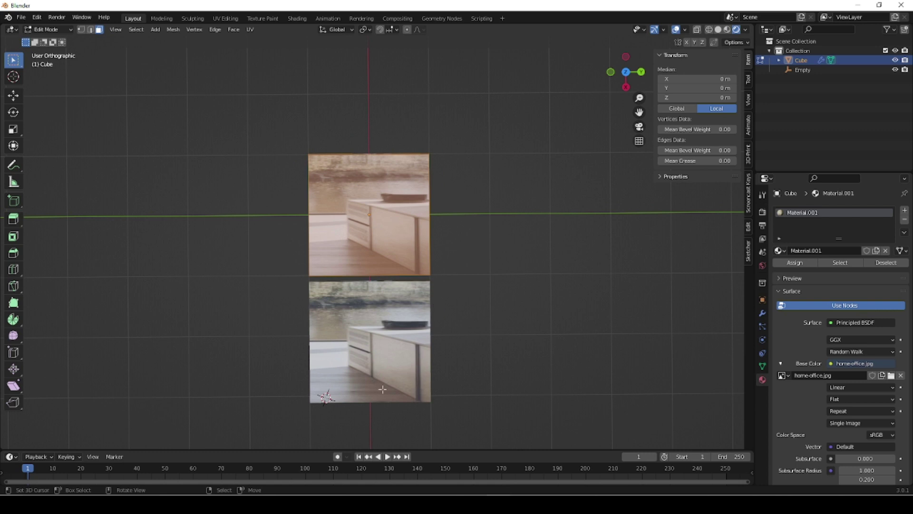
pyautogui.click(513, 353)
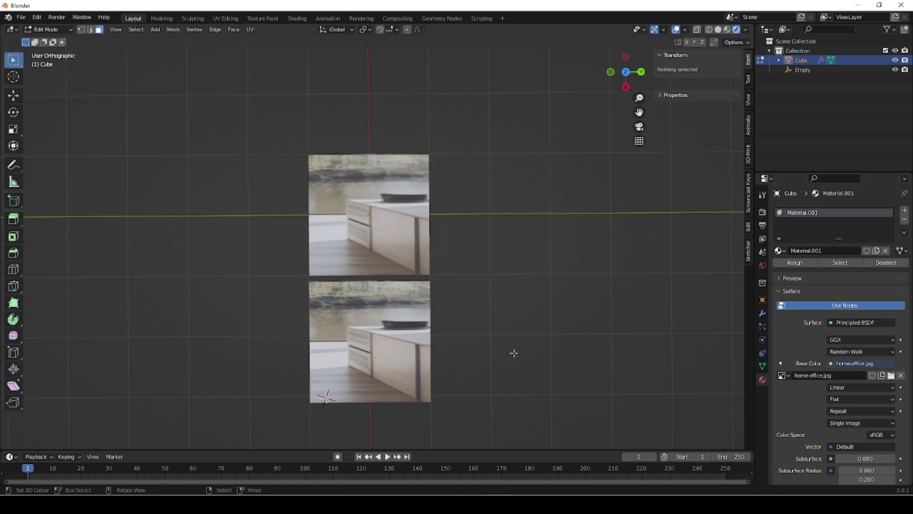
# - Return to Object Mode, select the arrayed cube and show the UV offset settings of its Array modifier
pyautogui.press('Tab')
pyautogui.click(467, 280)
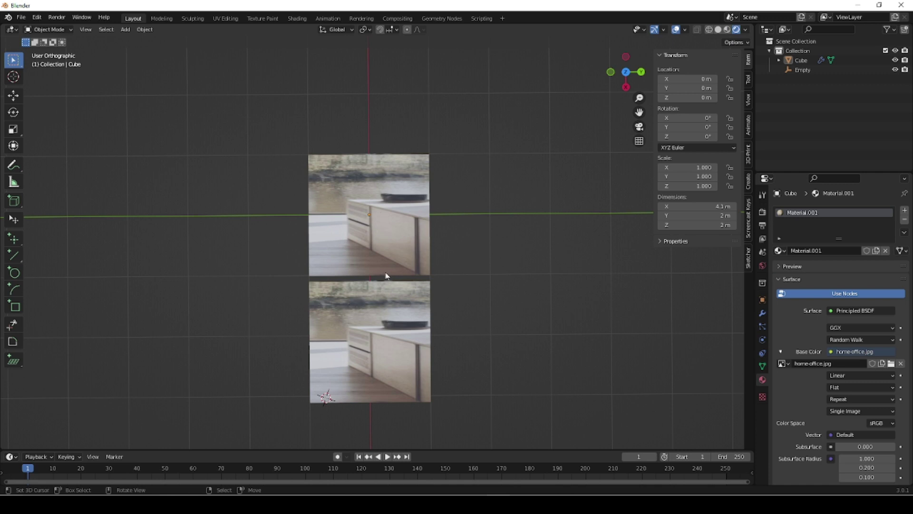
pyautogui.click(408, 246)
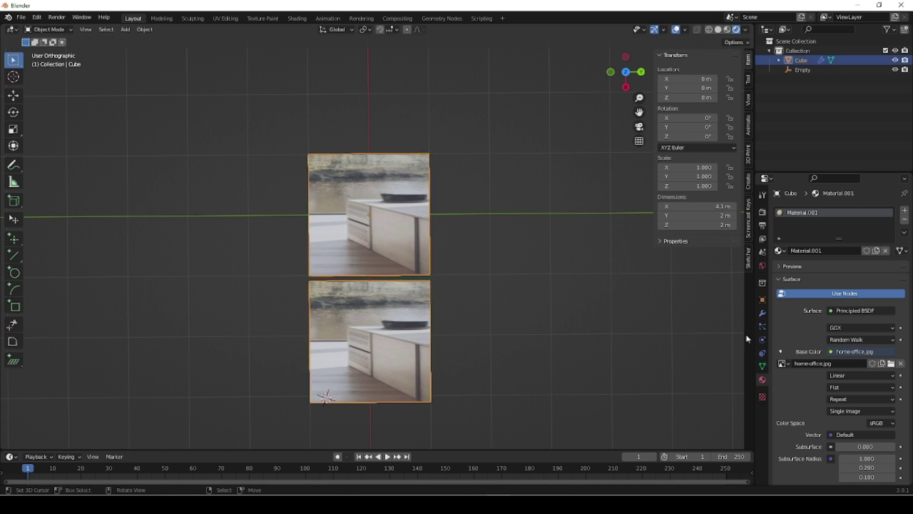
pyautogui.click(763, 314)
pyautogui.click(785, 390)
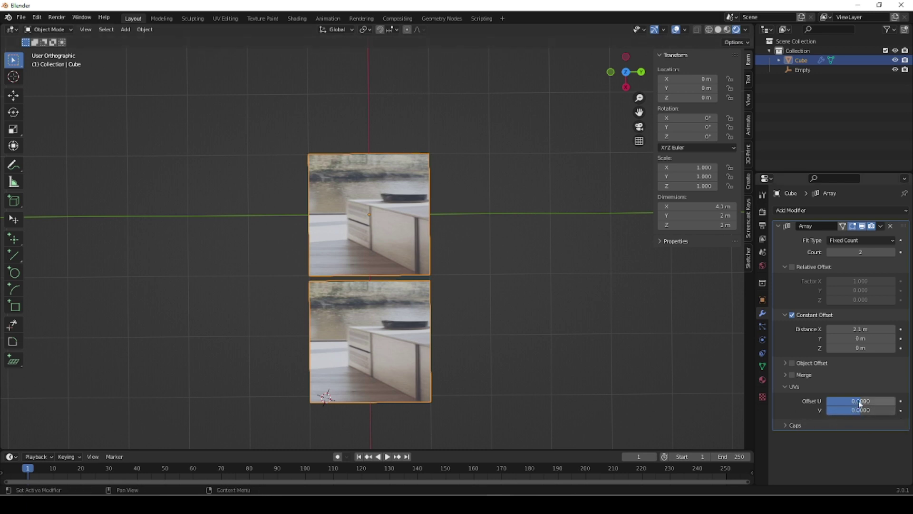
# - Try an Array modifier UV offset of about 0.0272 in U, and reset it to 0
pyautogui.moveTo(855, 401)
pyautogui.mouseDown()
pyautogui.moveTo(886, 401)
pyautogui.moveTo(857, 401)
pyautogui.mouseUp()
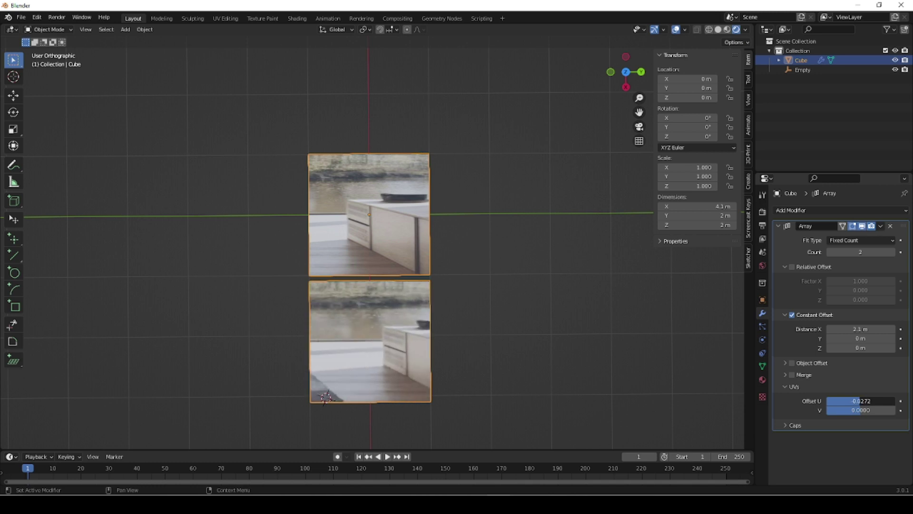
pyautogui.click(859, 402)
pyautogui.write('0')
pyautogui.press('Return')
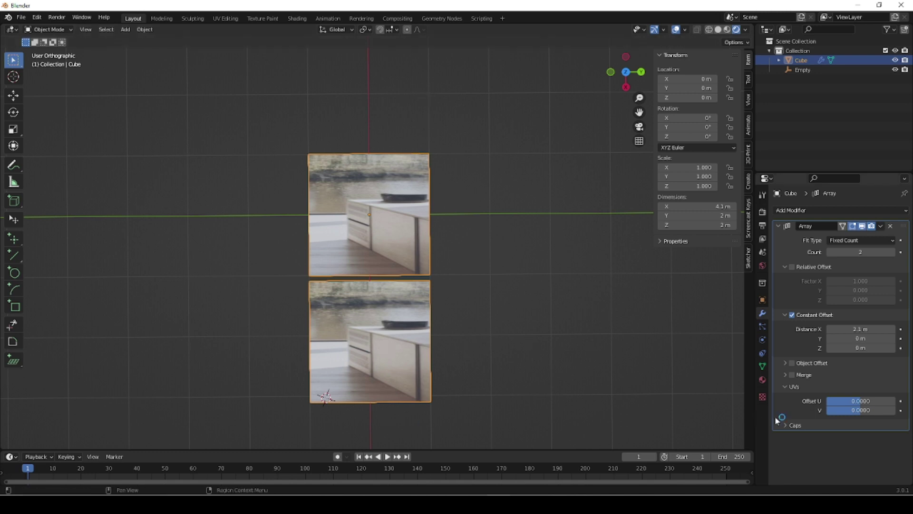
# - Set the Array modifier's UV offset V to about -0.0952 and show the cubes in perspective projection
pyautogui.moveTo(857, 410)
pyautogui.mouseDown()
pyautogui.moveTo(756, 410)
pyautogui.moveTo(892, 410)
pyautogui.moveTo(854, 422)
pyautogui.mouseUp()
pyautogui.moveTo(442, 396); pyautogui.dragTo(434, 373, button='middle')
pyautogui.click(639, 141)
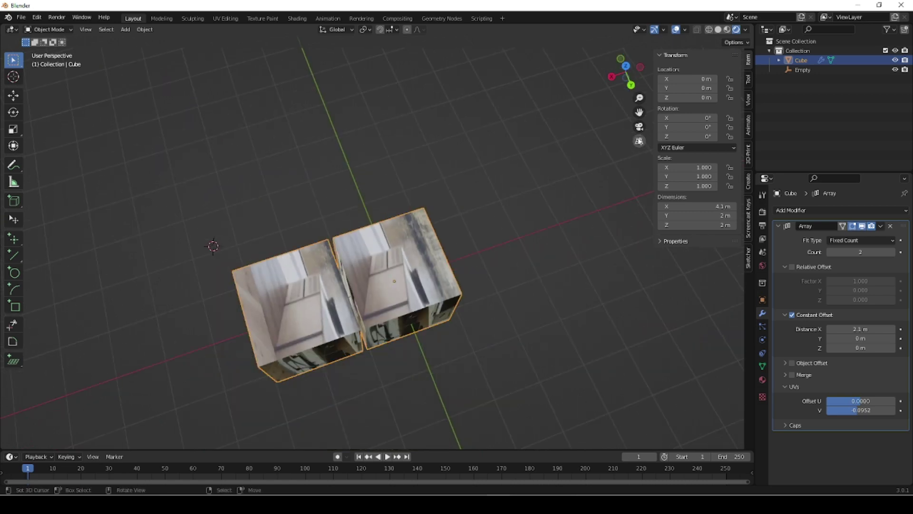
pyautogui.moveTo(446, 349); pyautogui.dragTo(471, 341, button='middle')
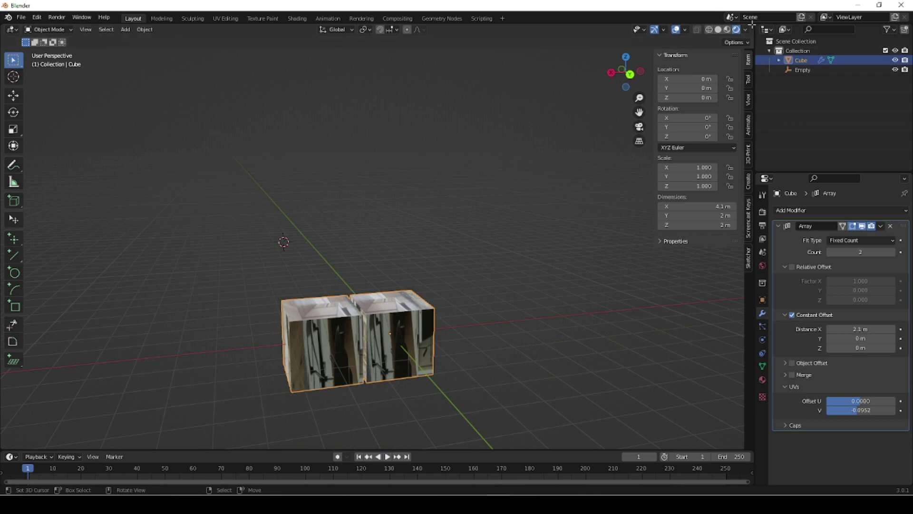
# - Split the 3D viewport, make the new area a UV Editor and display home-office.jpg in it
pyautogui.moveTo(359, 61); pyautogui.dragTo(277, 61)
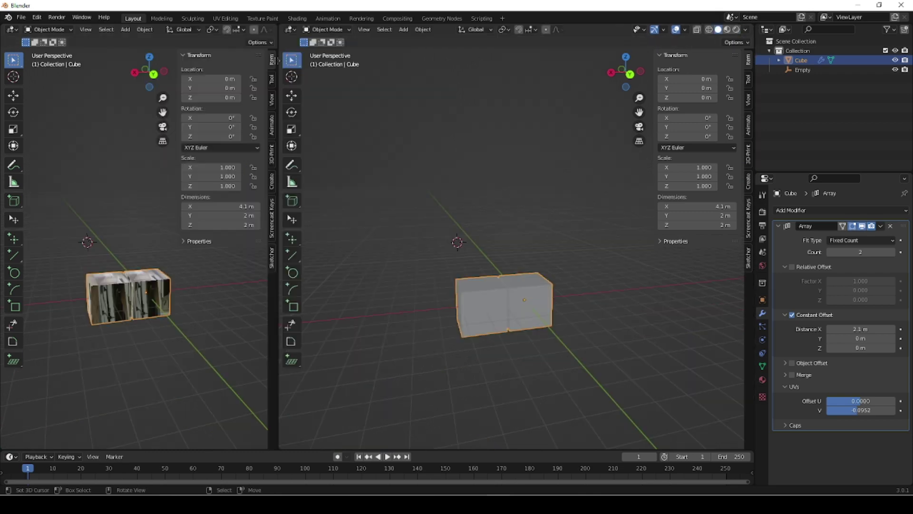
pyautogui.click(292, 30)
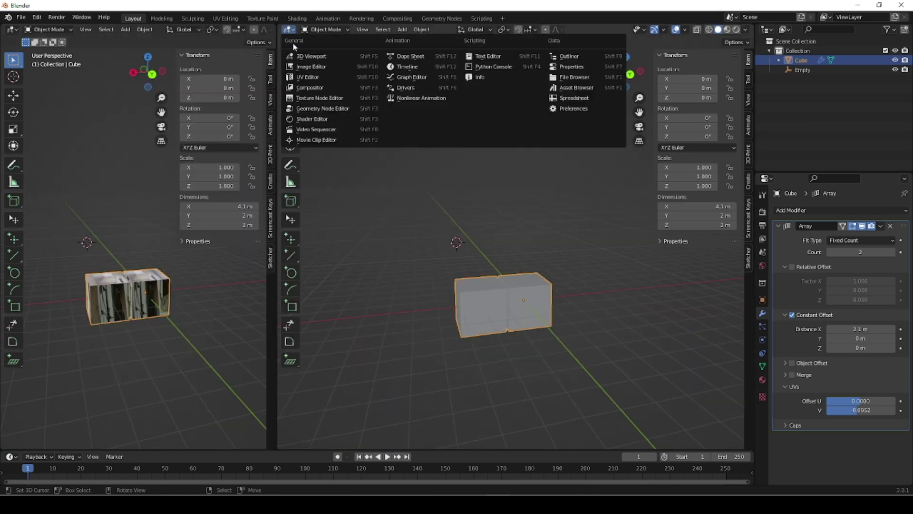
pyautogui.click(309, 77)
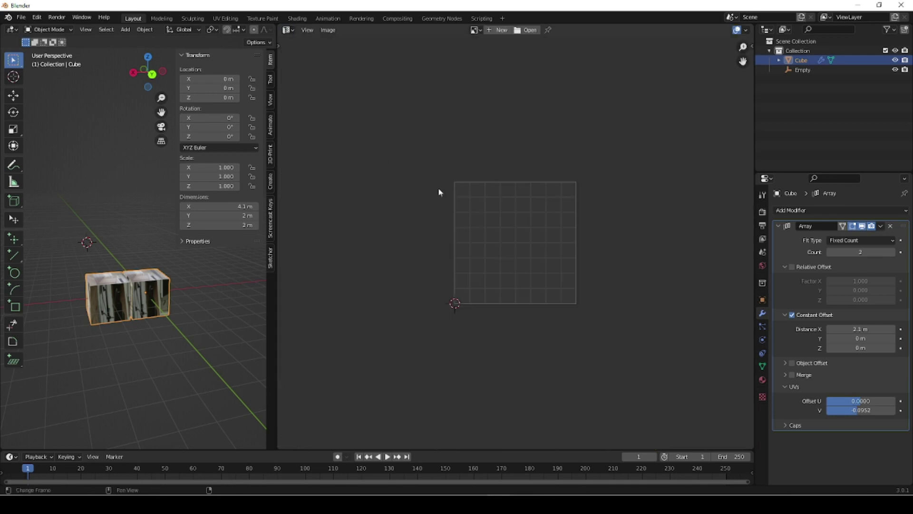
pyautogui.click(476, 30)
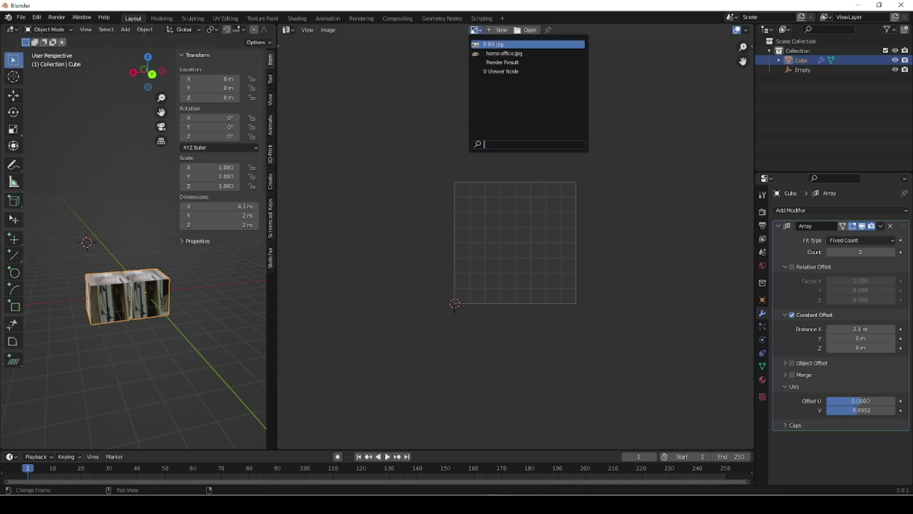
pyautogui.click(492, 54)
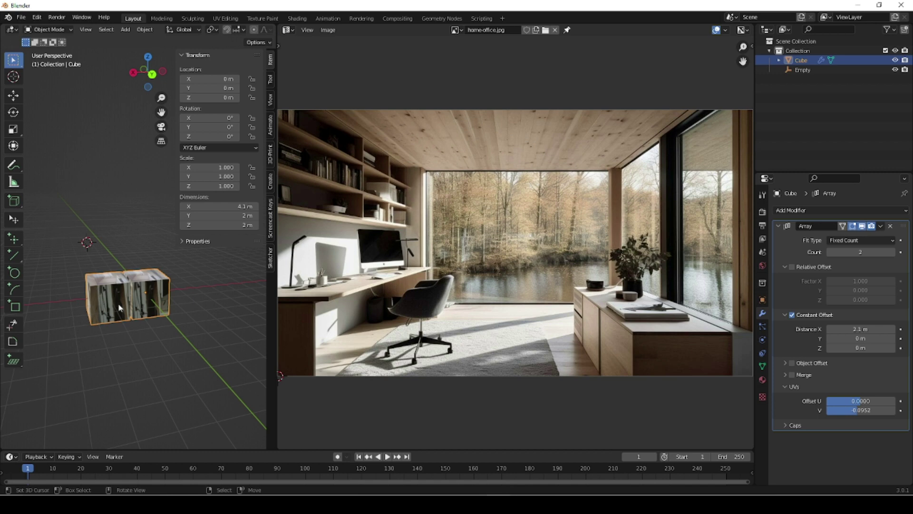
# - Put the cube in Edit Mode and select all its faces and their UVs over the home-office.jpg image
pyautogui.press('Tab')
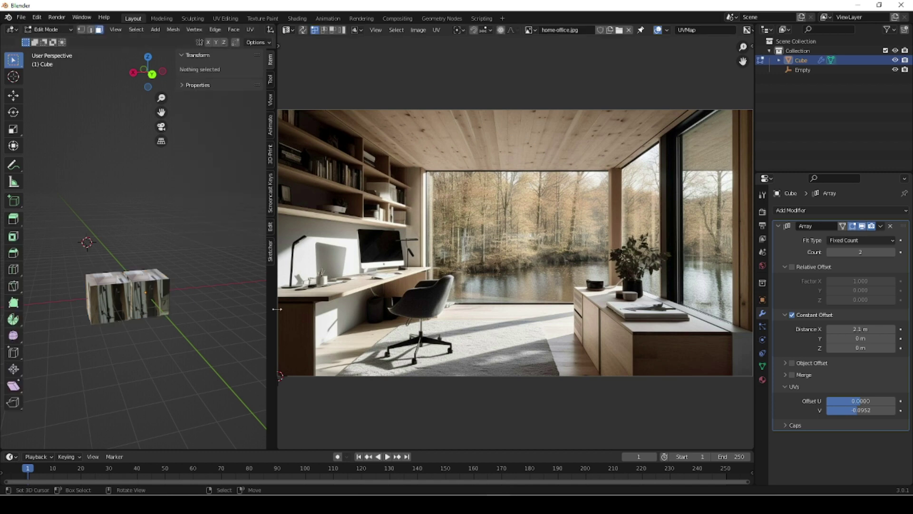
pyautogui.click(528, 30)
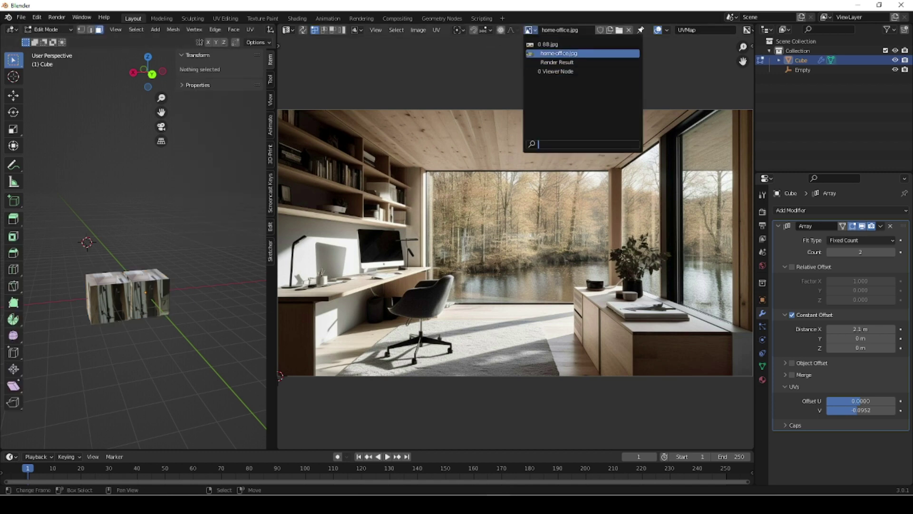
pyautogui.click(552, 54)
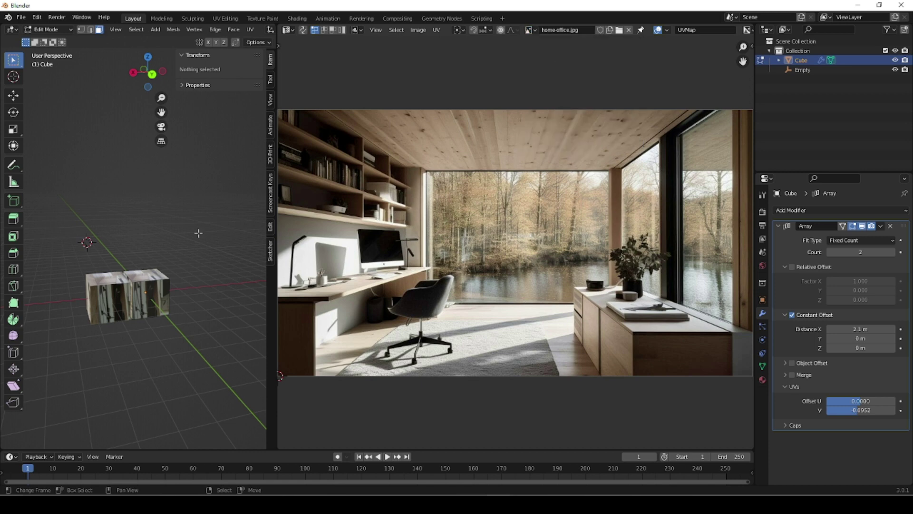
pyautogui.click(162, 314)
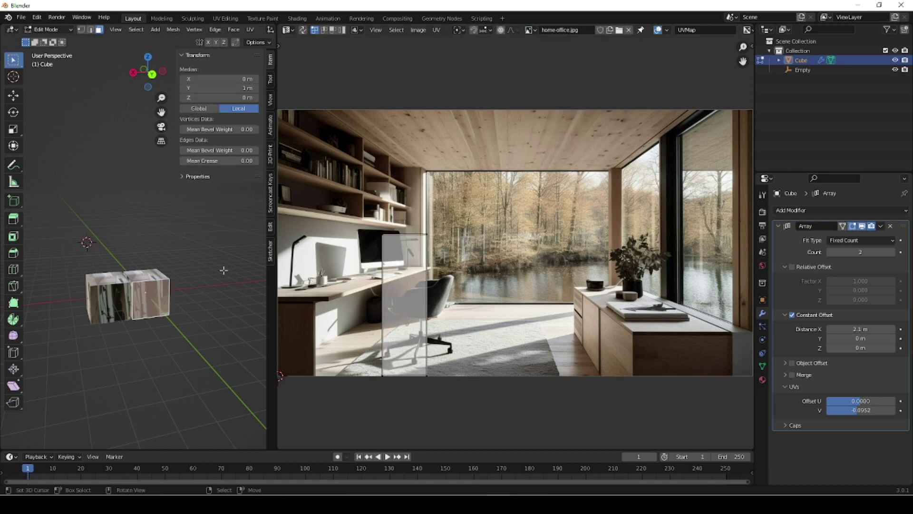
pyautogui.press('a')
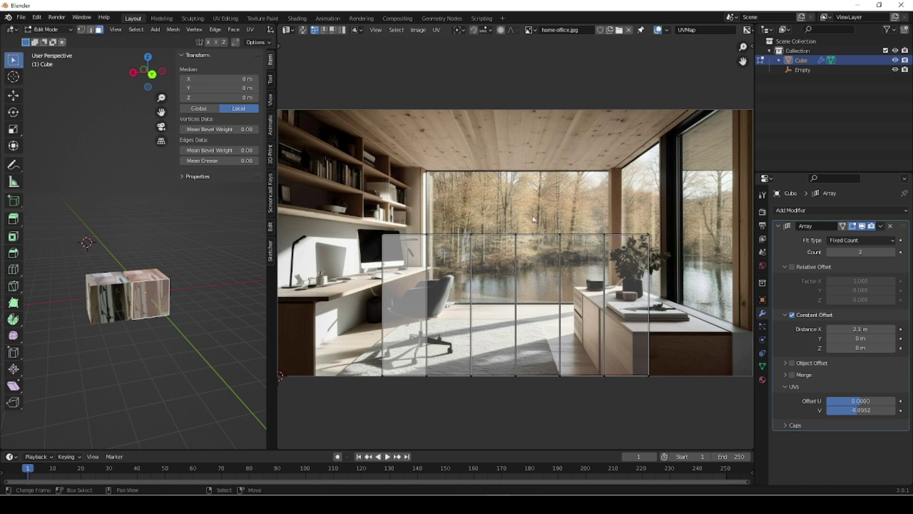
pyautogui.press('a')
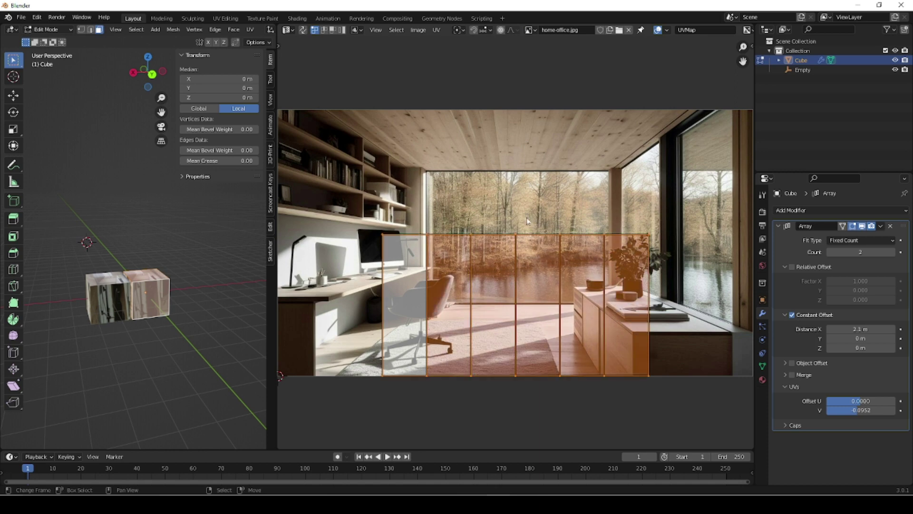
# - Try the standard Unwrap operation on the cube's selected UVs in the UV Editor
pyautogui.click(418, 29)
pyautogui.moveTo(452, 150)
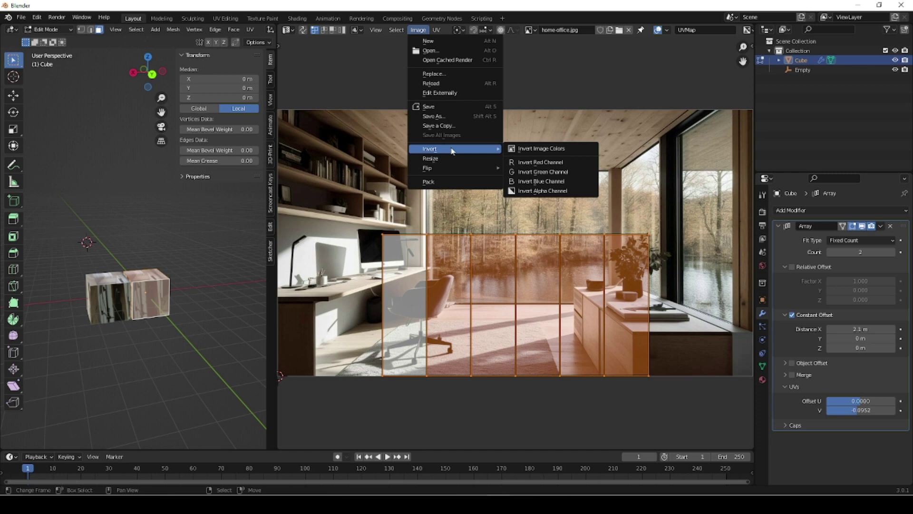
pyautogui.click(436, 30)
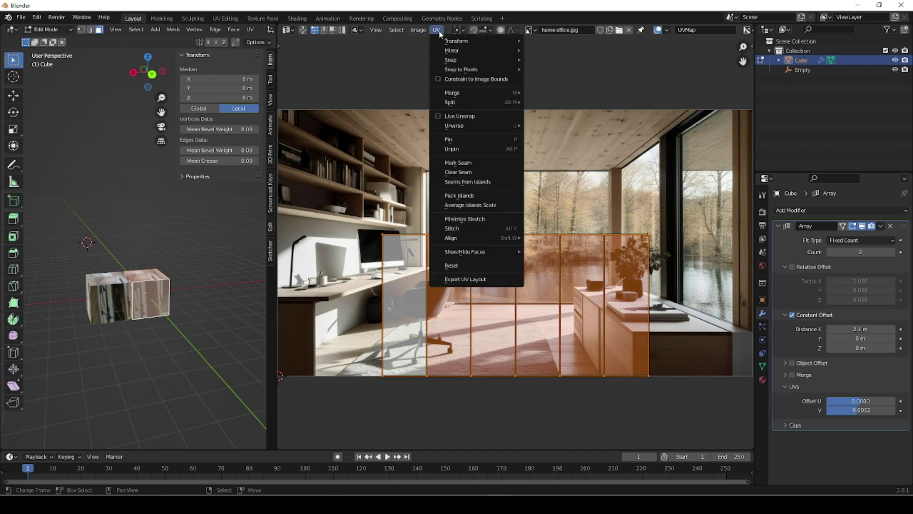
pyautogui.moveTo(480, 128)
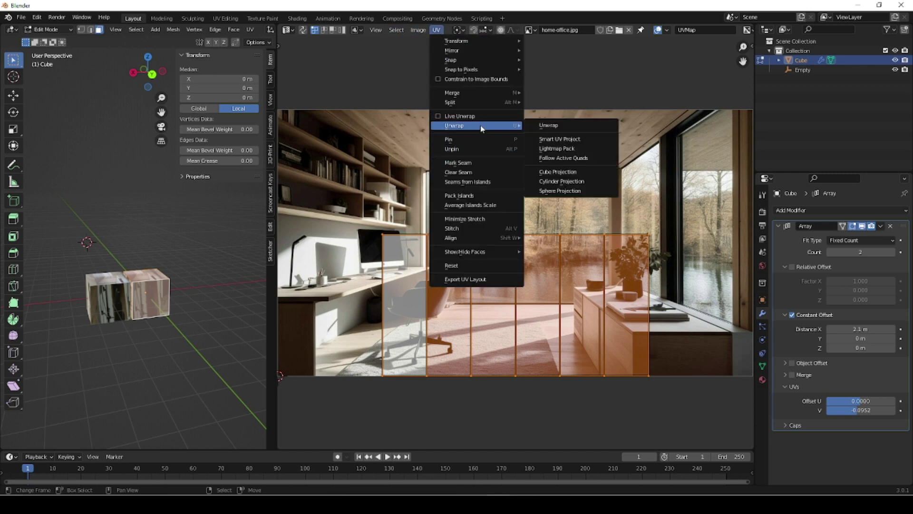
pyautogui.click(542, 127)
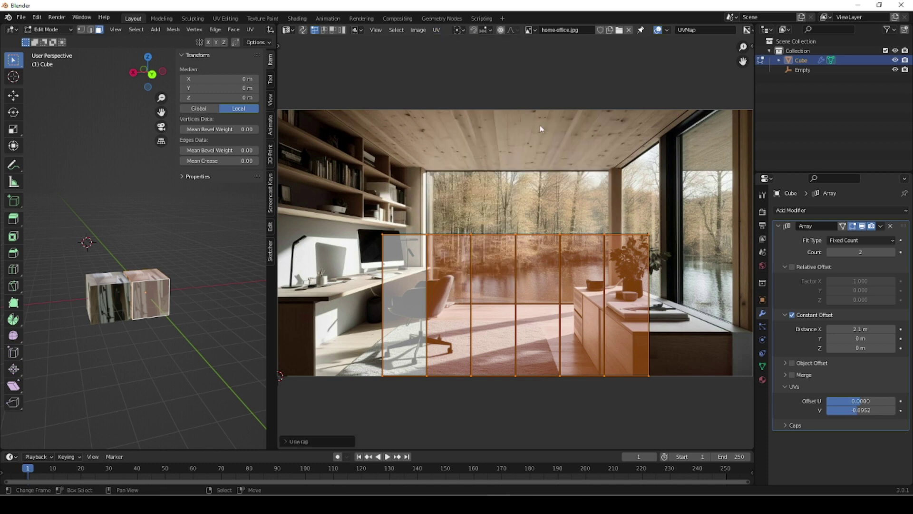
# - Unwrap the selected faces again with Smart UV Project, using a 66° angle limit, zero island margin and Correct Aspect
pyautogui.click(436, 30)
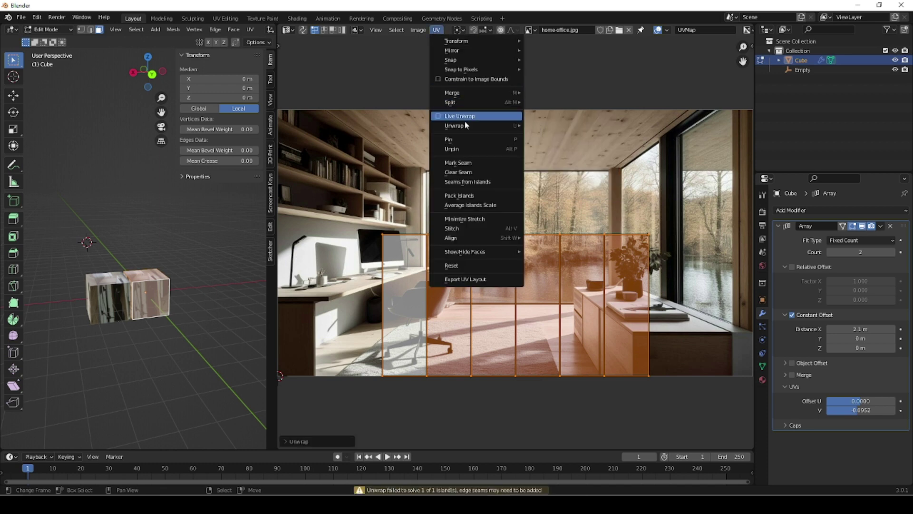
pyautogui.moveTo(466, 126)
pyautogui.click(565, 140)
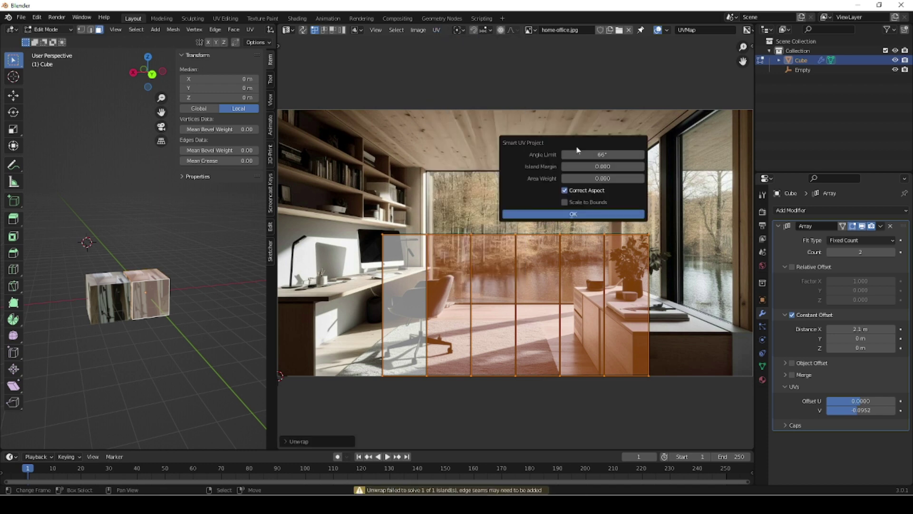
pyautogui.click(602, 154)
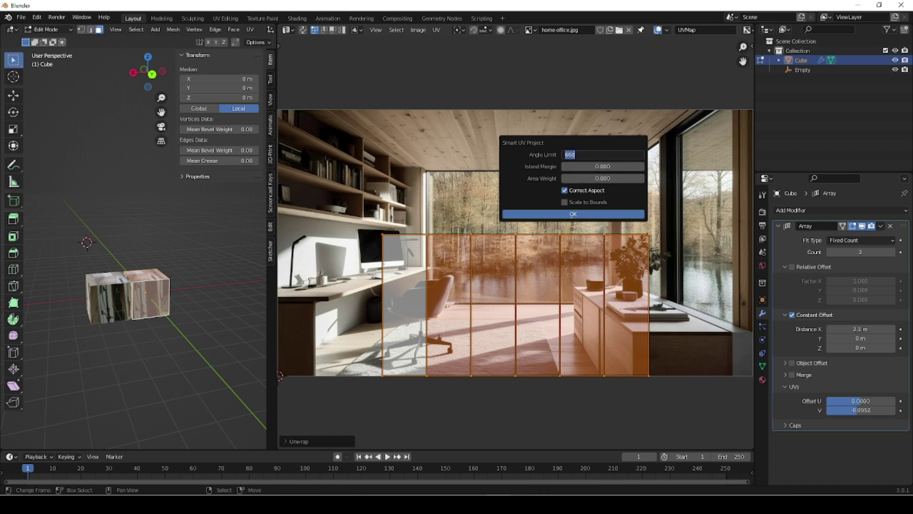
pyautogui.press('Return')
pyautogui.click(575, 215)
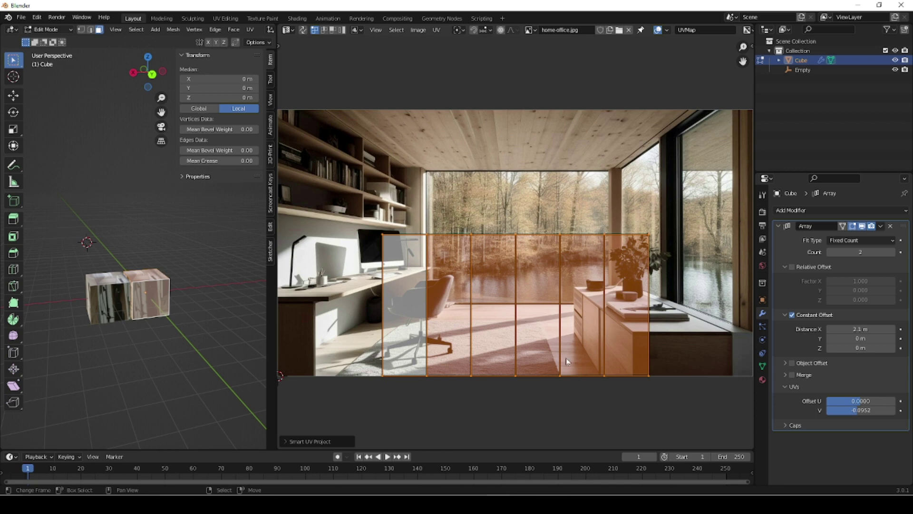
# - Move the UV layout about 0.02 in X and 0.38 in Y, and scale it by about 3.4 along X
pyautogui.press('g')
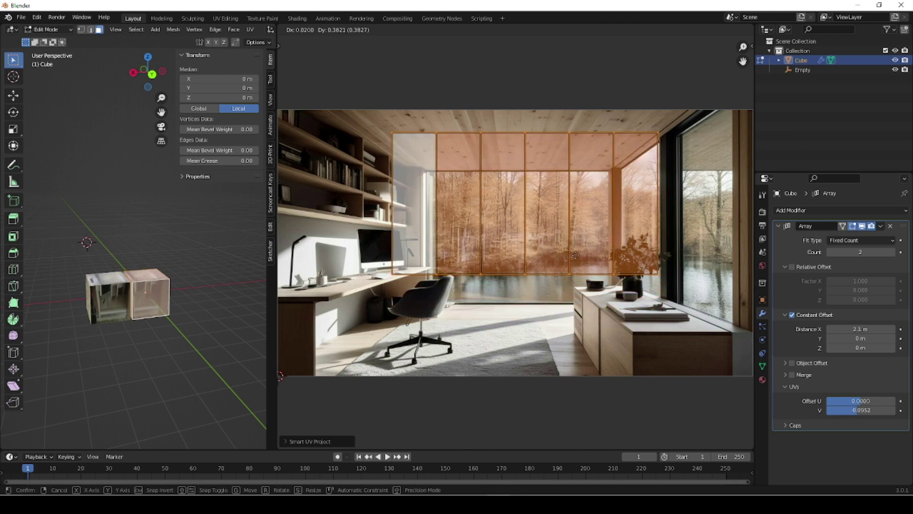
pyautogui.click(575, 255)
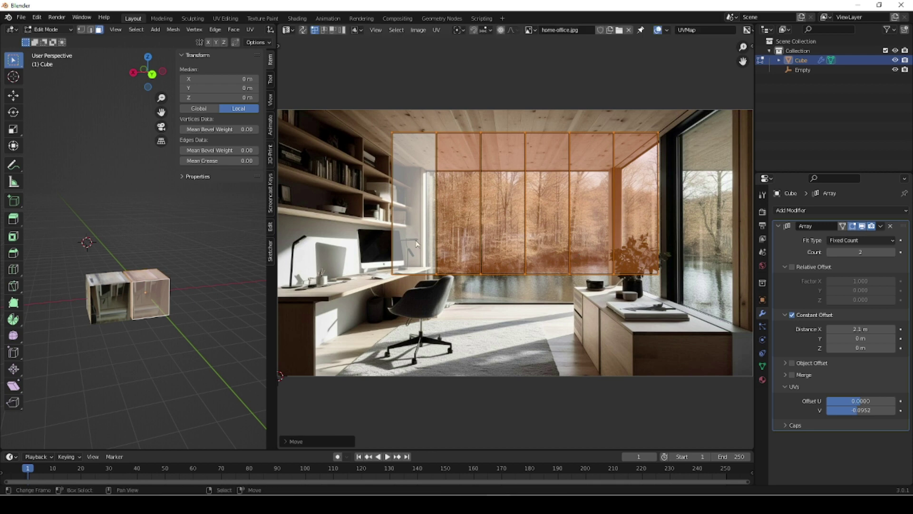
pyautogui.press('s')
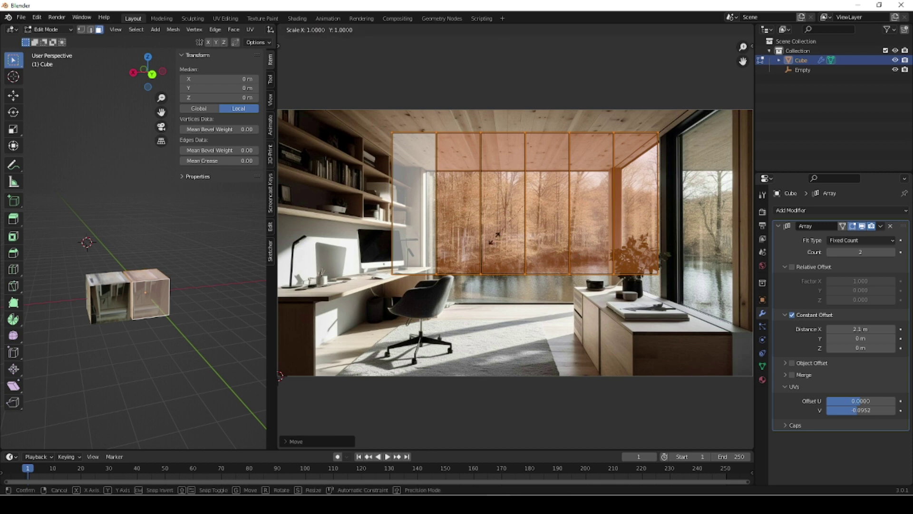
pyautogui.press('x')
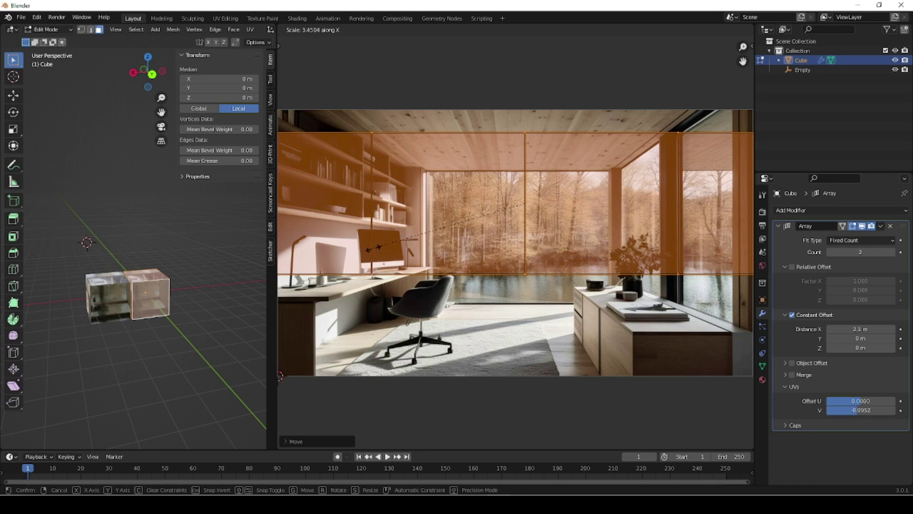
pyautogui.click(376, 247)
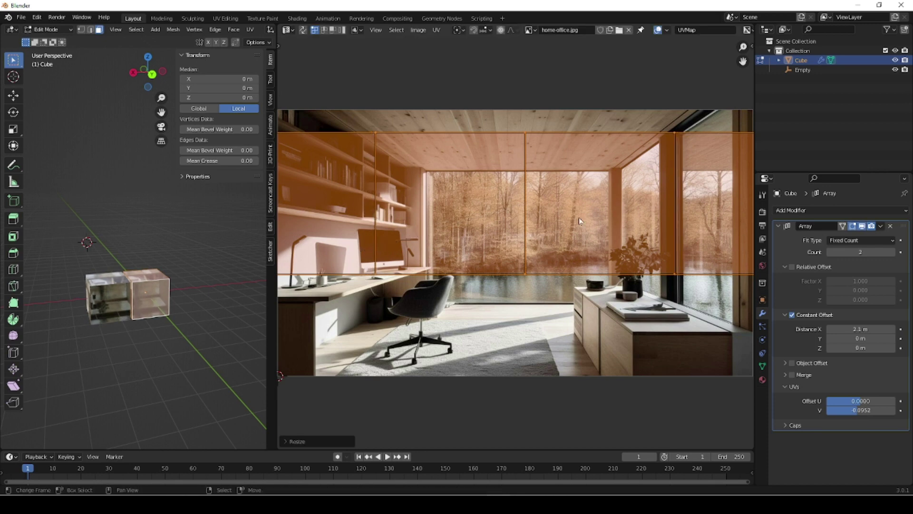
# - Shift the widened UV layout slightly left and down over the image, and return the cube to Object Mode
pyautogui.press('g')
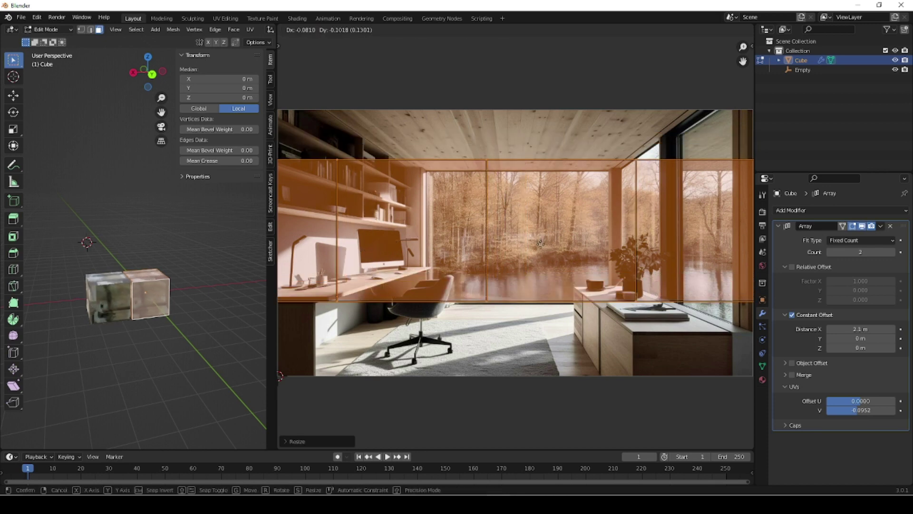
pyautogui.click(544, 241)
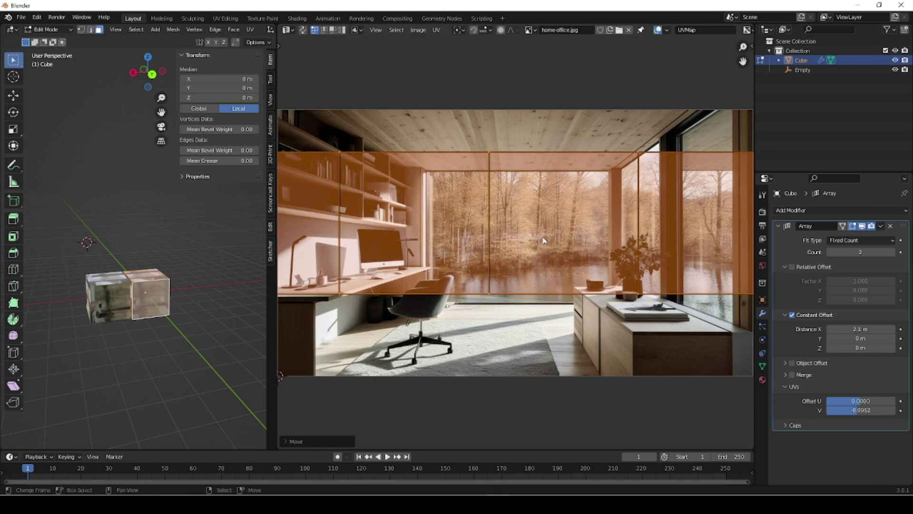
pyautogui.press('Tab')
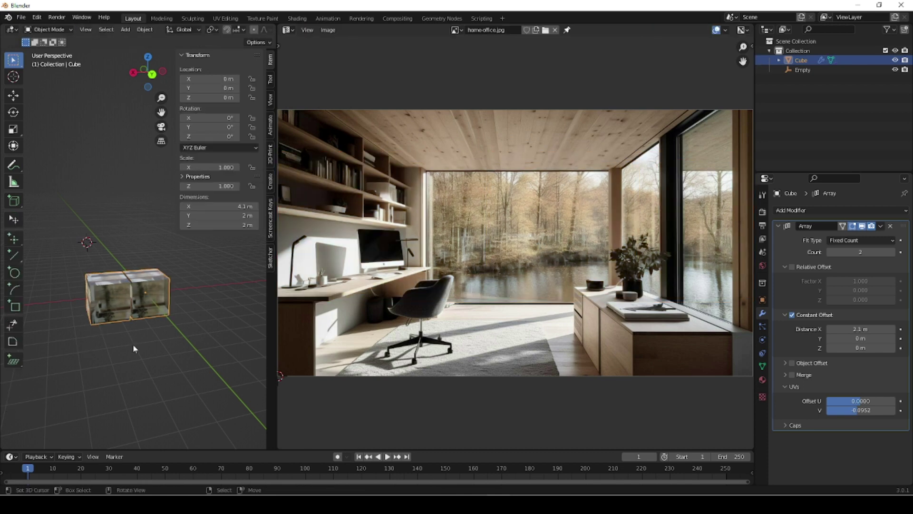
pyautogui.moveTo(132, 344); pyautogui.dragTo(95, 334, button='middle')
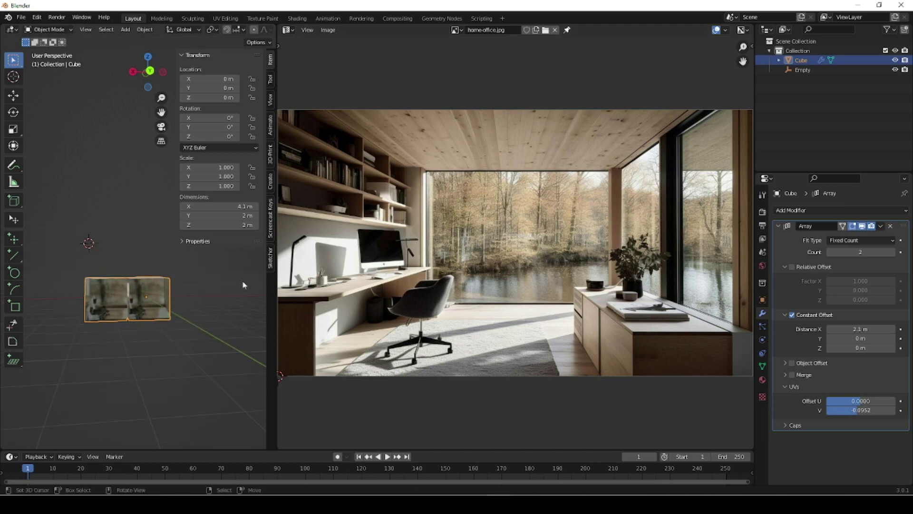
# - Enter Edit Mode on the arrayed cube and move its UV layout about 0.33 along X
pyautogui.press('Tab')
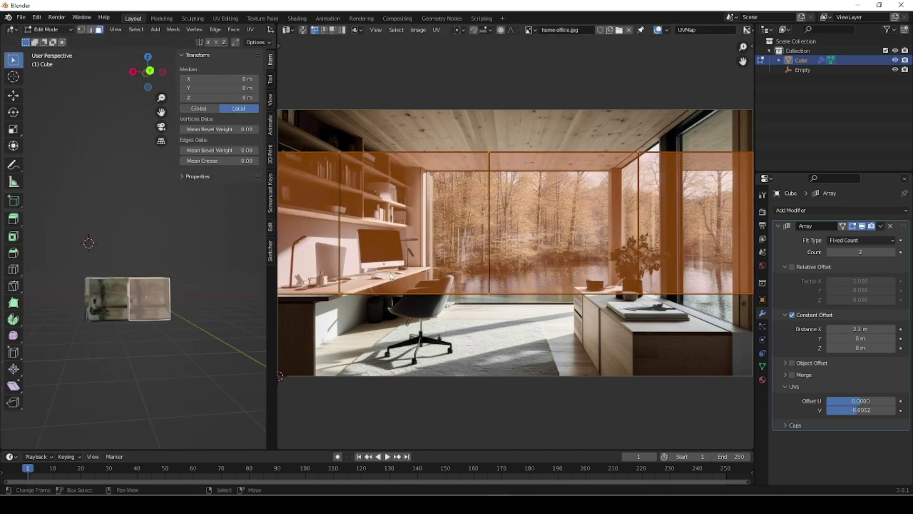
pyautogui.press('g')
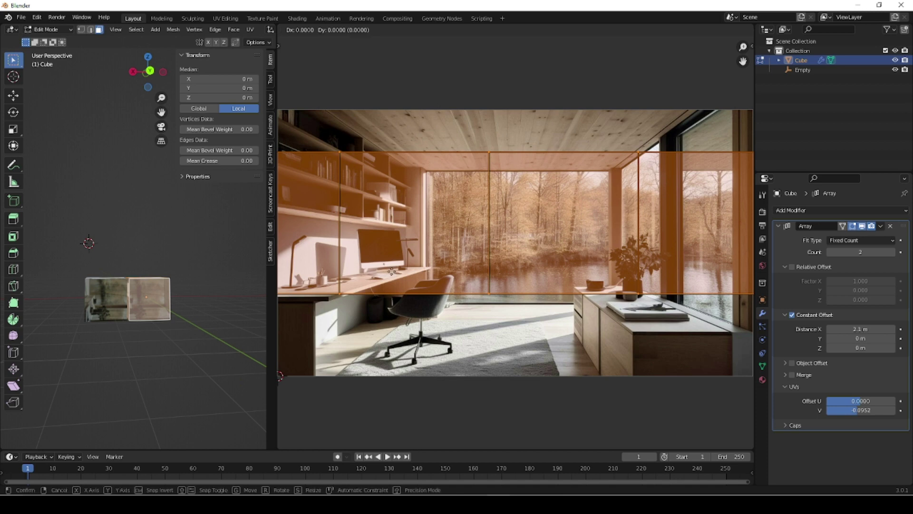
pyautogui.press('x')
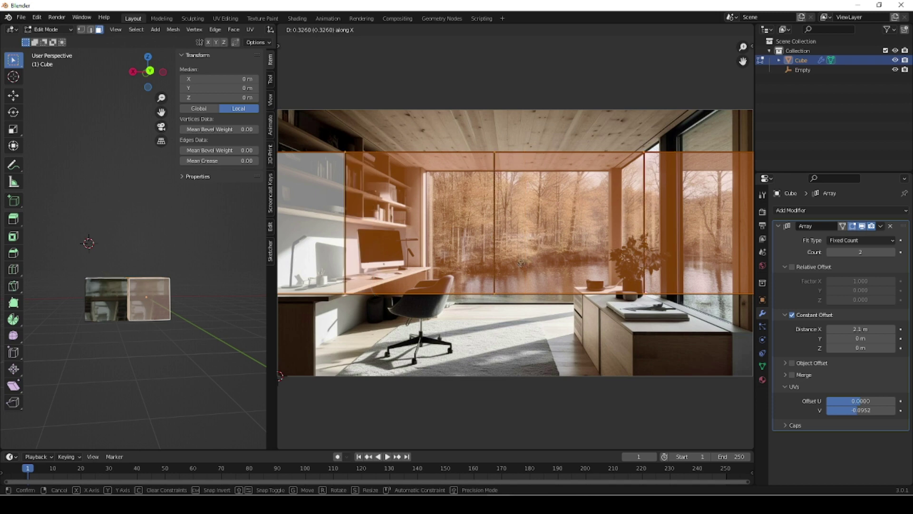
pyautogui.click(520, 264)
# - Rotate the cube's UV layout over the image by exactly -90°
pyautogui.press('r')
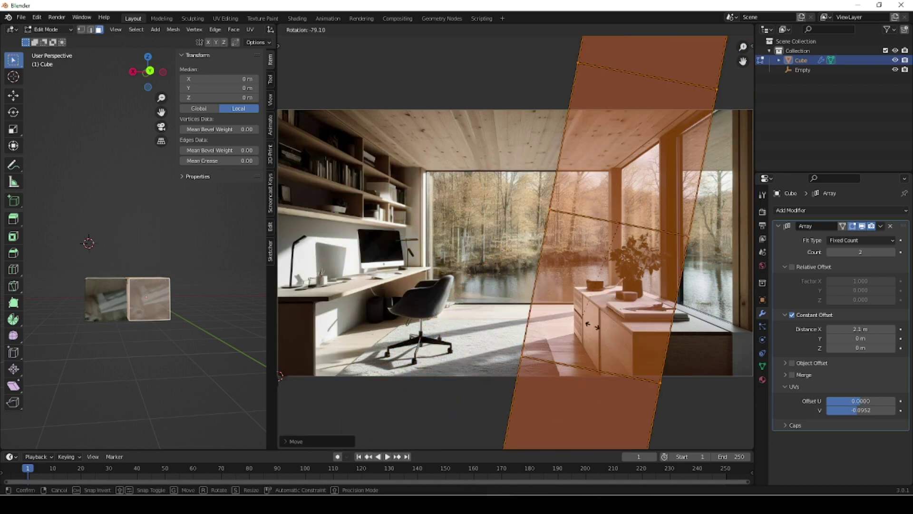
pyautogui.write('-90')
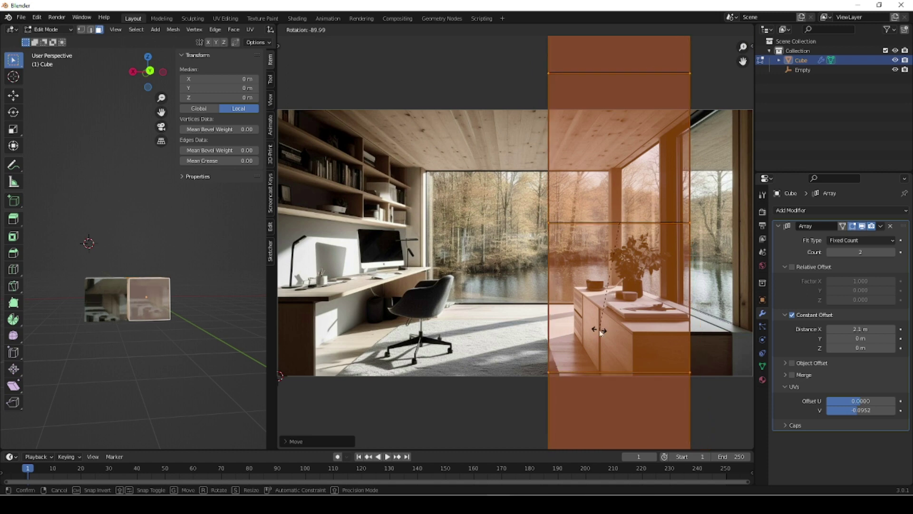
pyautogui.press('Return')
pyautogui.click(298, 440)
pyautogui.click(372, 408)
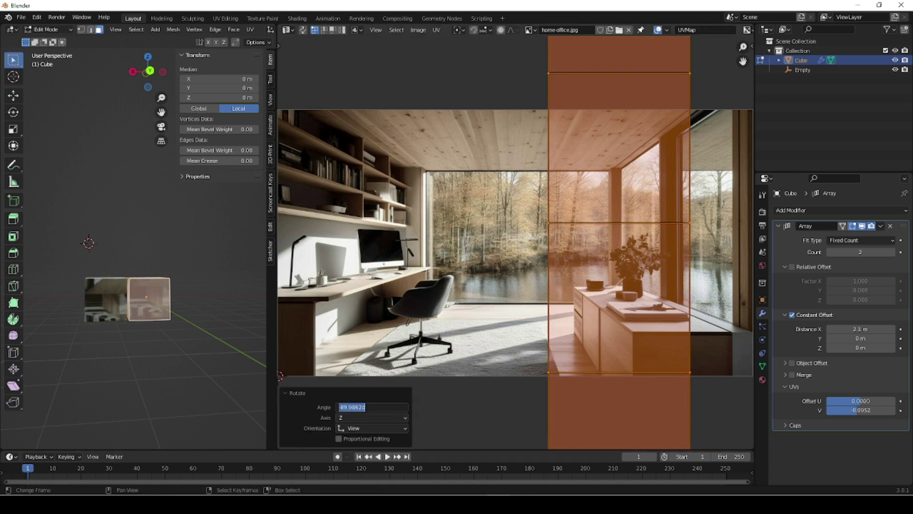
pyautogui.write('-90')
pyautogui.press('Return')
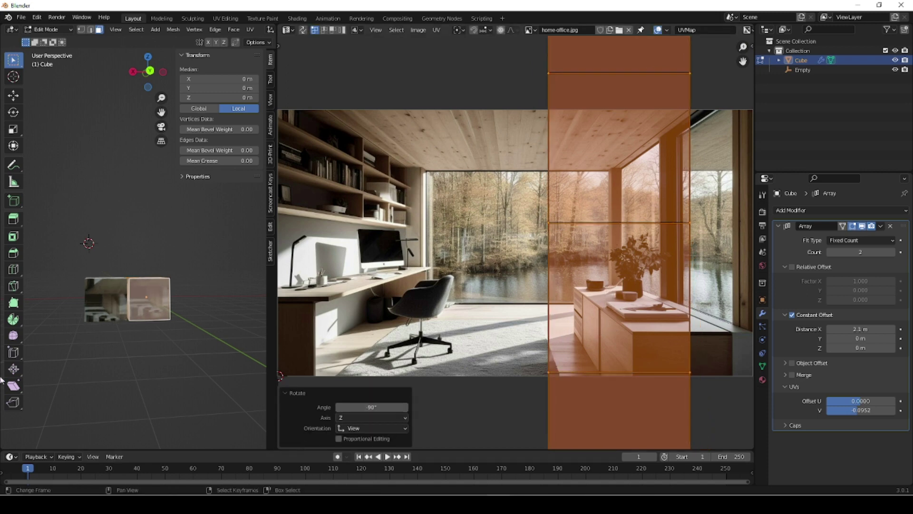
# - Rotate the cube's UV layout again, this time by -180°
pyautogui.moveTo(111, 333); pyautogui.dragTo(191, 323, button='middle')
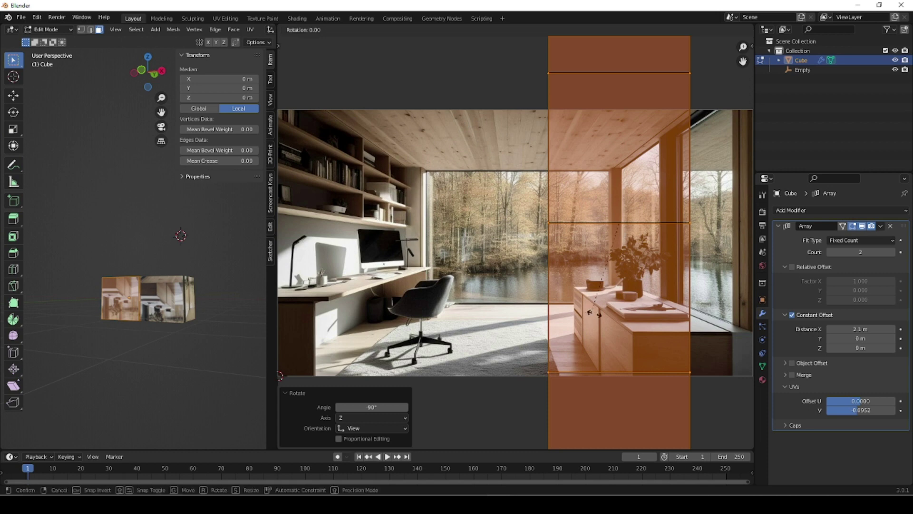
pyautogui.press('r')
pyautogui.click(603, 257)
pyautogui.click(382, 403)
pyautogui.press('BackSpace')
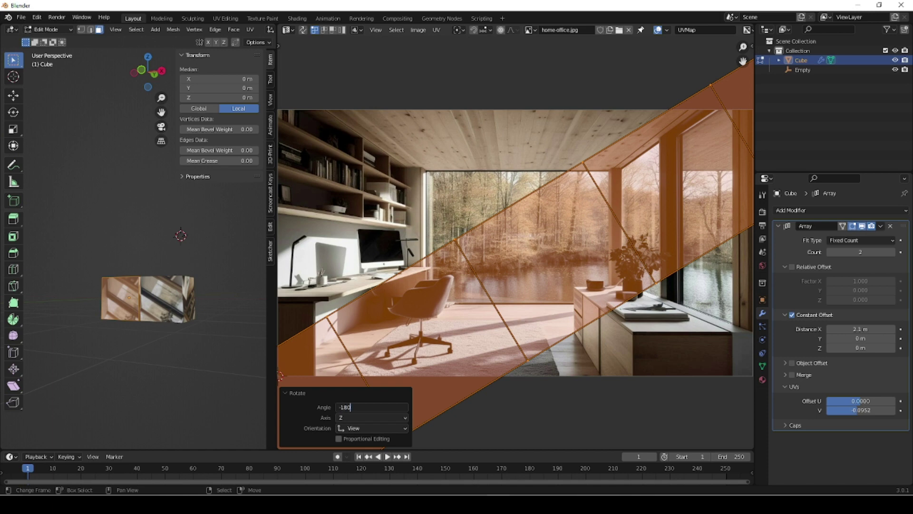
pyautogui.write('-180')
pyautogui.press('Return')
# - Return the cube to Object Mode and, in front view, set the Array's UV offset to U 0.3129 and V 0
pyautogui.moveTo(136, 332); pyautogui.dragTo(235, 334, button='middle')
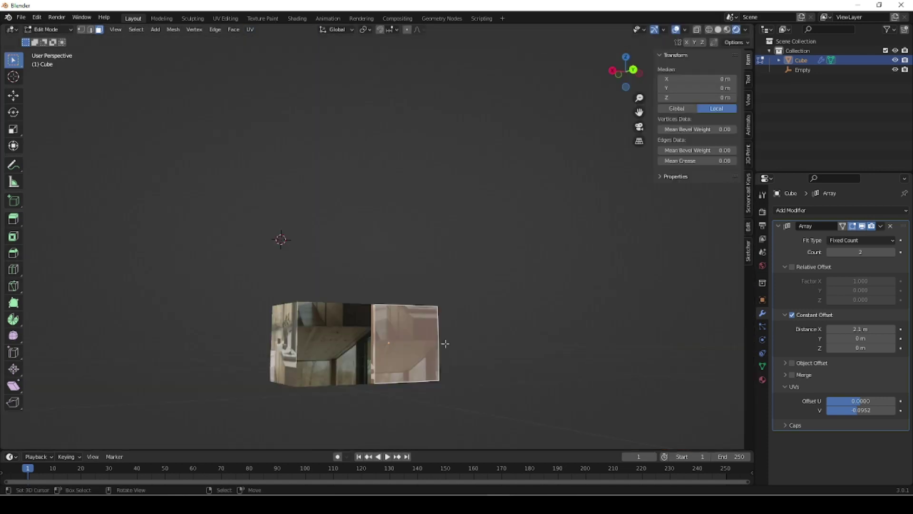
pyautogui.moveTo(445, 344); pyautogui.dragTo(455, 371, button='middle')
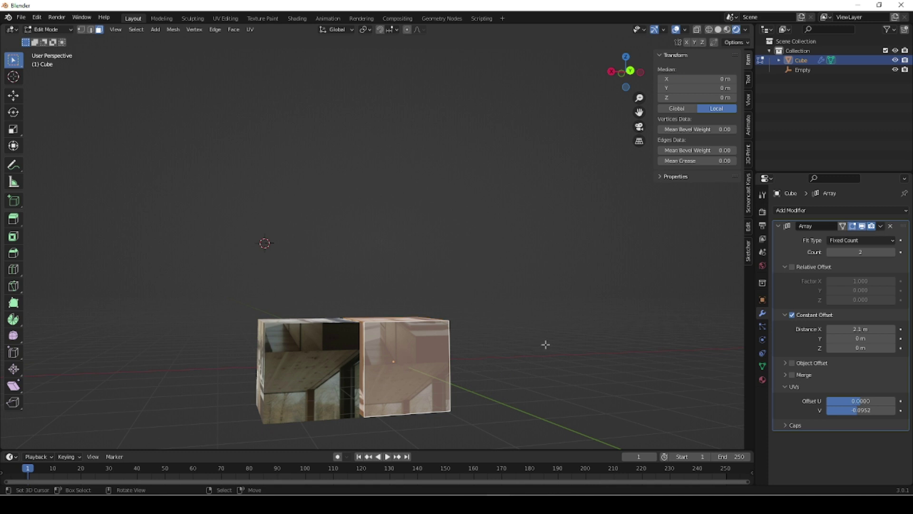
pyautogui.press('Tab')
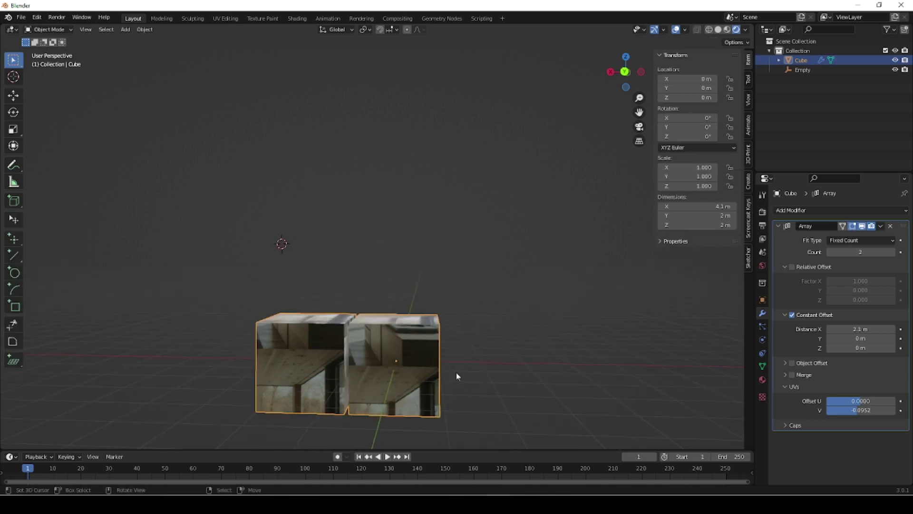
pyautogui.press('KP_1')
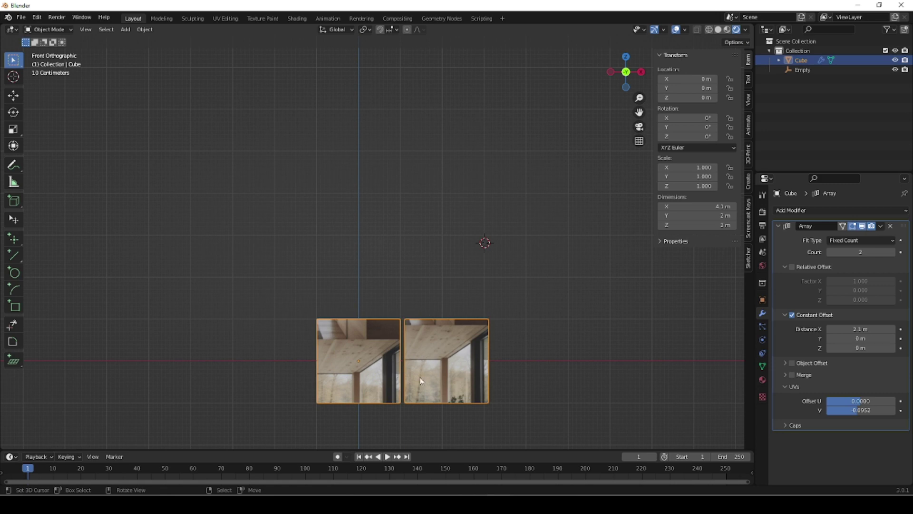
pyautogui.scroll(3, 421, 381)
pyautogui.keyDown('shift'); pyautogui.moveTo(447, 291); pyautogui.dragTo(447, 188, button='middle'); pyautogui.keyUp('shift')
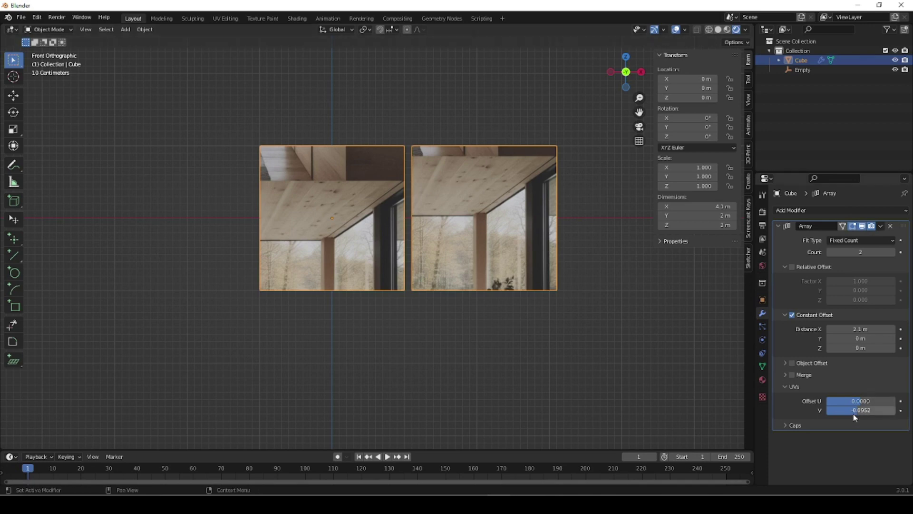
pyautogui.moveTo(855, 415); pyautogui.dragTo(871, 401)
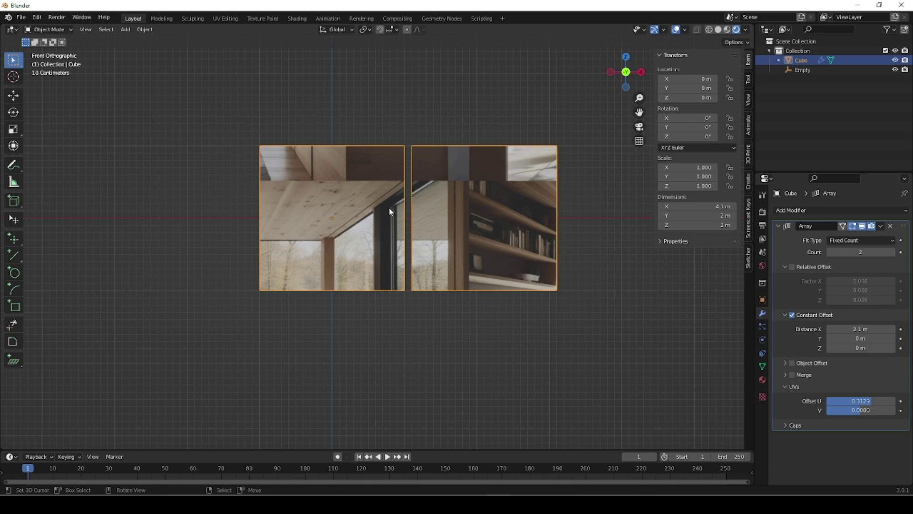
# - Examine from directly below how the image texture continues across the two arrayed cubes
pyautogui.moveTo(411, 360); pyautogui.dragTo(414, 259, button='middle')
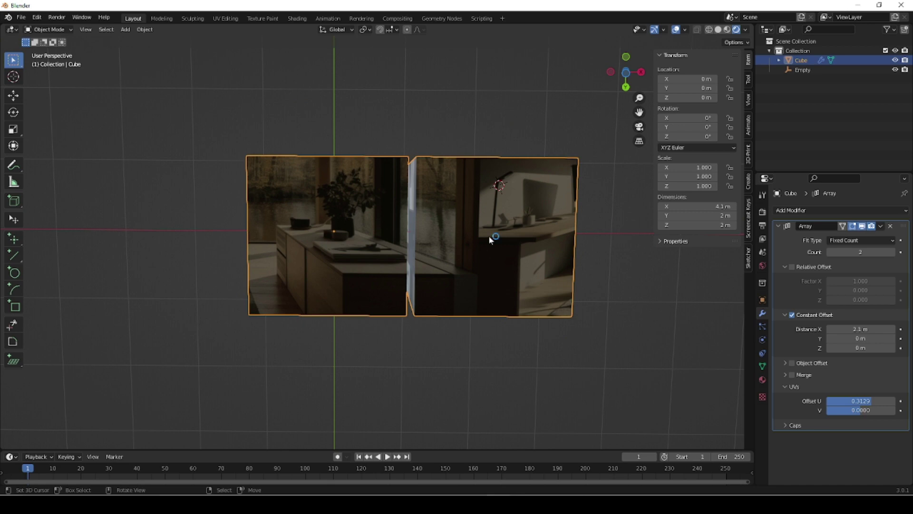
pyautogui.press('KP_1')
pyautogui.press('KP_7')
pyautogui.press('ctrl+KP_7')
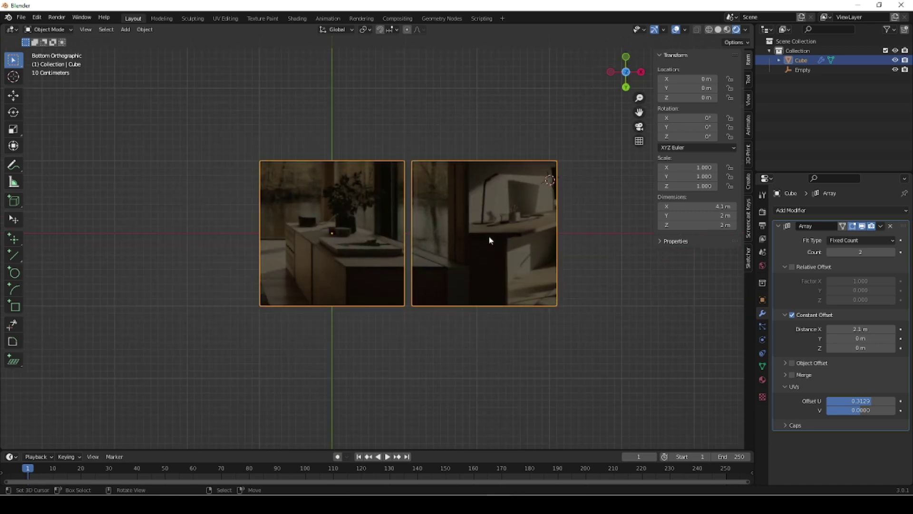
pyautogui.scroll(2, 478, 270)
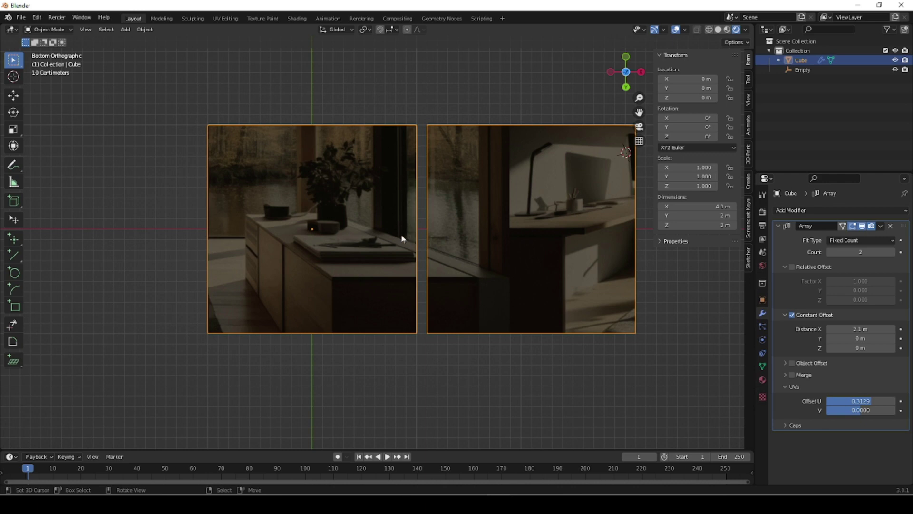
pyautogui.scroll(4, 396, 242)
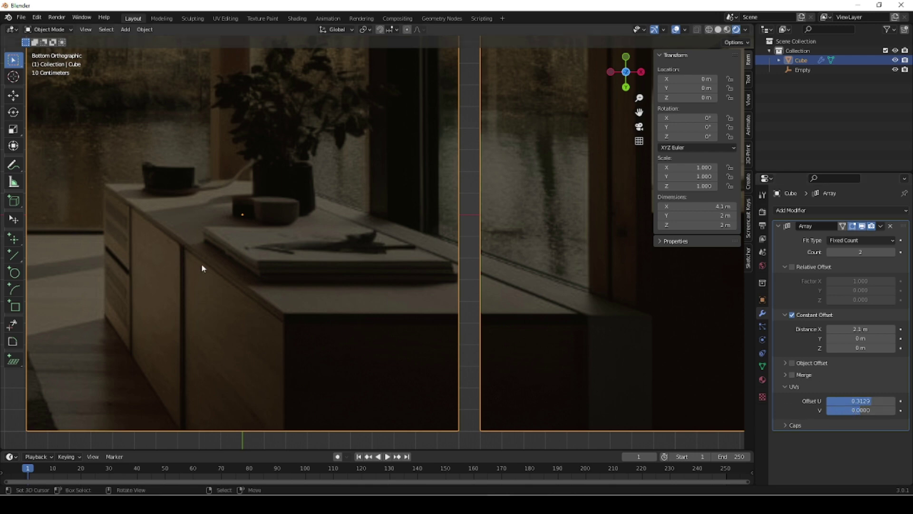
pyautogui.scroll(-5, 485, 275)
pyautogui.scroll(2, 377, 241)
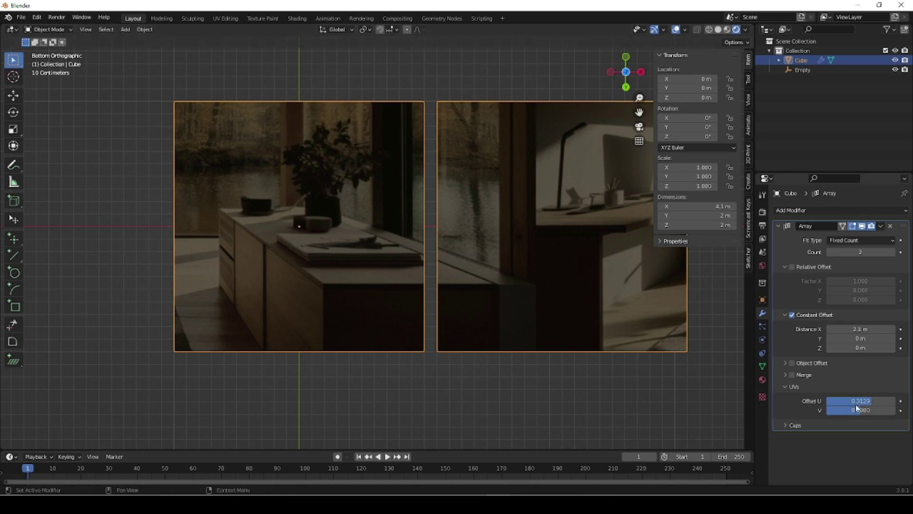
# - Look through the extension and interpolation options of the cube material's image texture, and go back to the Array modifier's settings
pyautogui.click(763, 380)
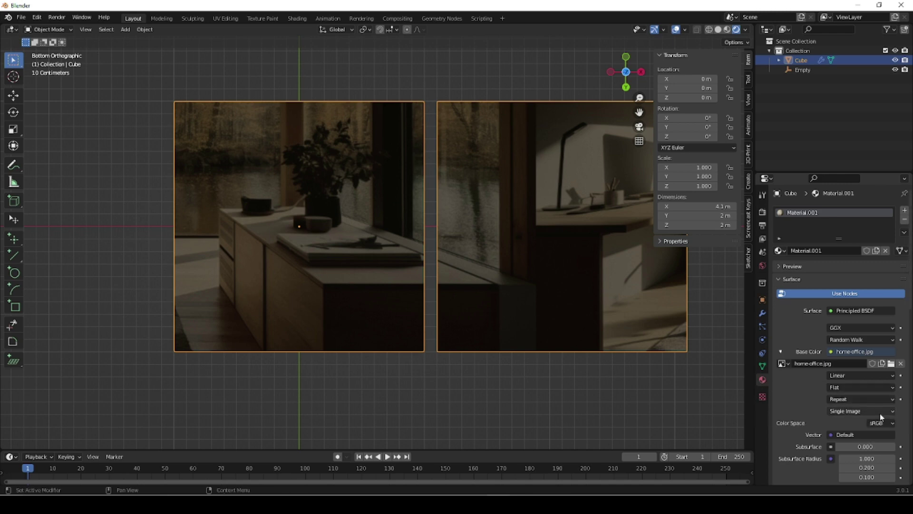
pyautogui.click(889, 399)
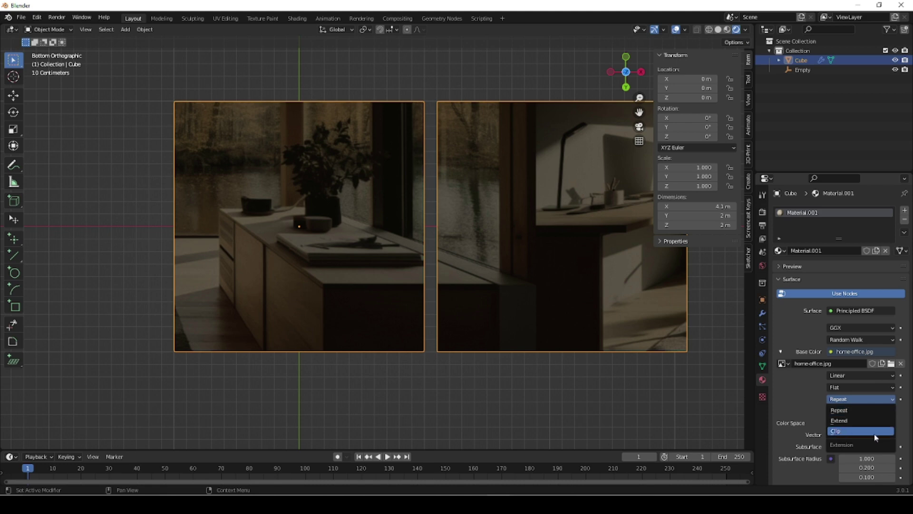
pyautogui.click(849, 432)
pyautogui.click(883, 375)
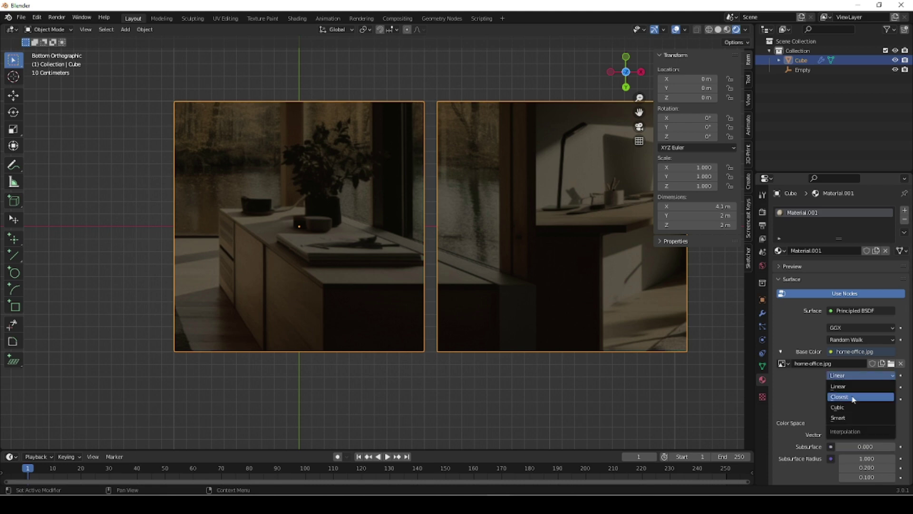
pyautogui.click(849, 410)
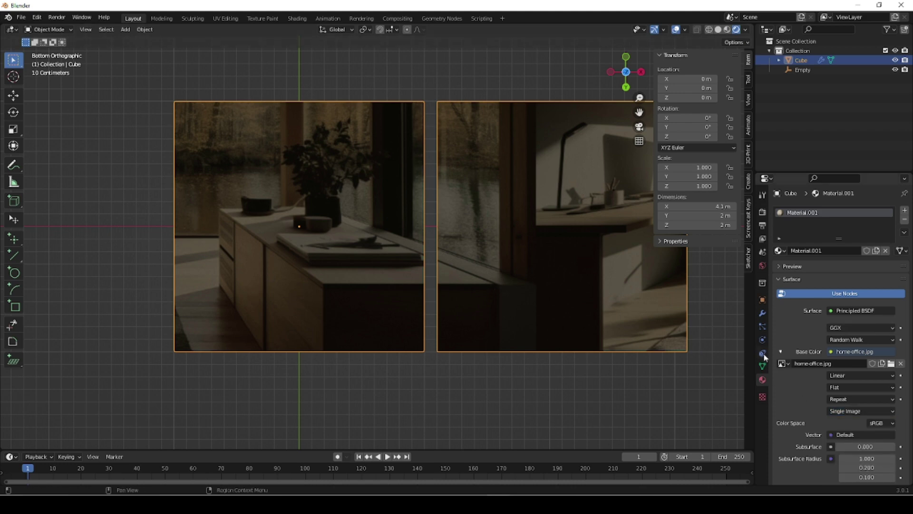
pyautogui.click(763, 311)
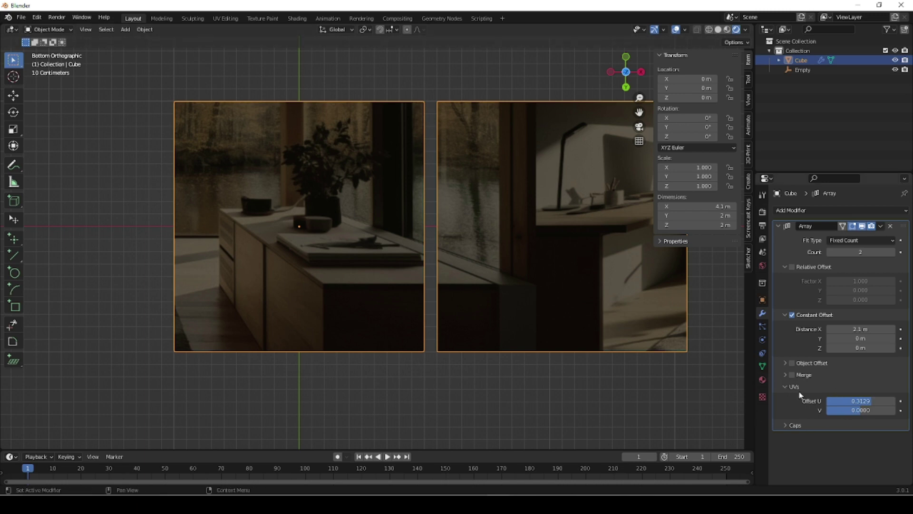
# - Switch the viewport to Solid shading and raise the cube's Array count to 5
pyautogui.click(718, 29)
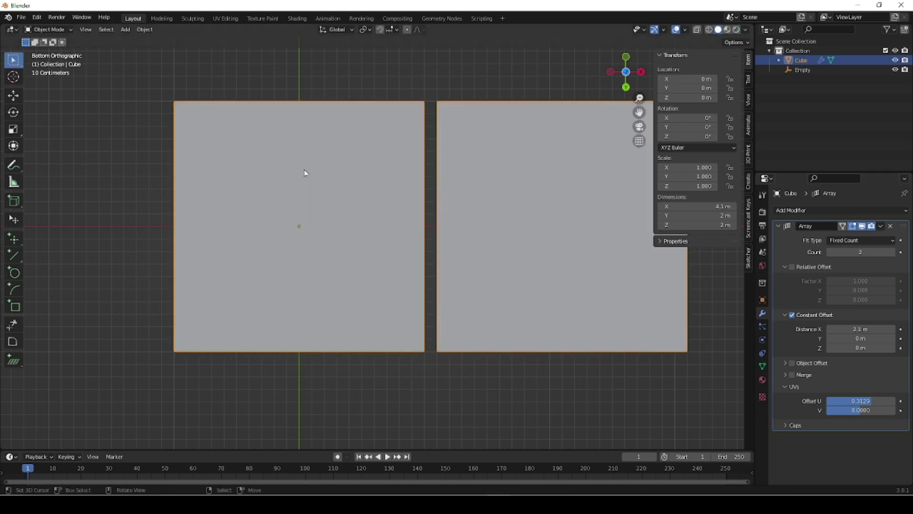
pyautogui.scroll(-5, 278, 254)
pyautogui.moveTo(332, 316); pyautogui.dragTo(309, 95, button='middle')
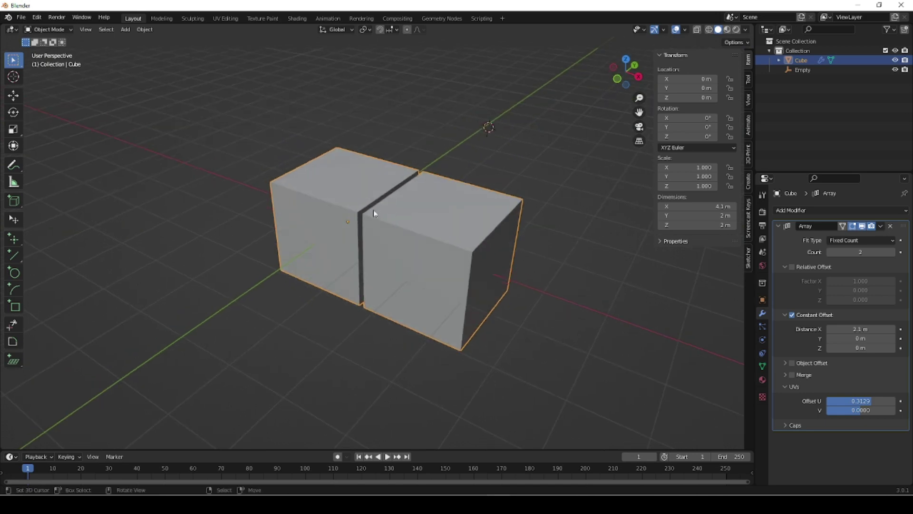
pyautogui.scroll(-4, 374, 212)
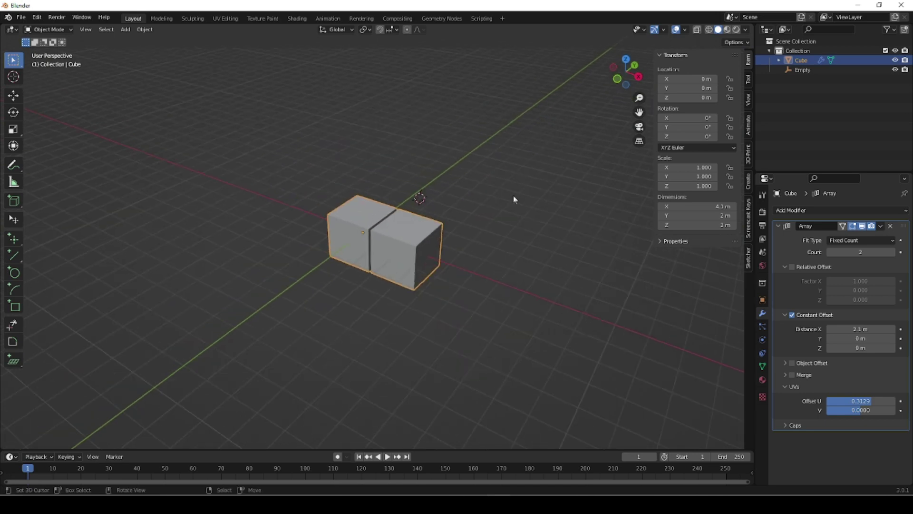
pyautogui.click(893, 253)
pyautogui.click(893, 252)
pyautogui.click(893, 252)
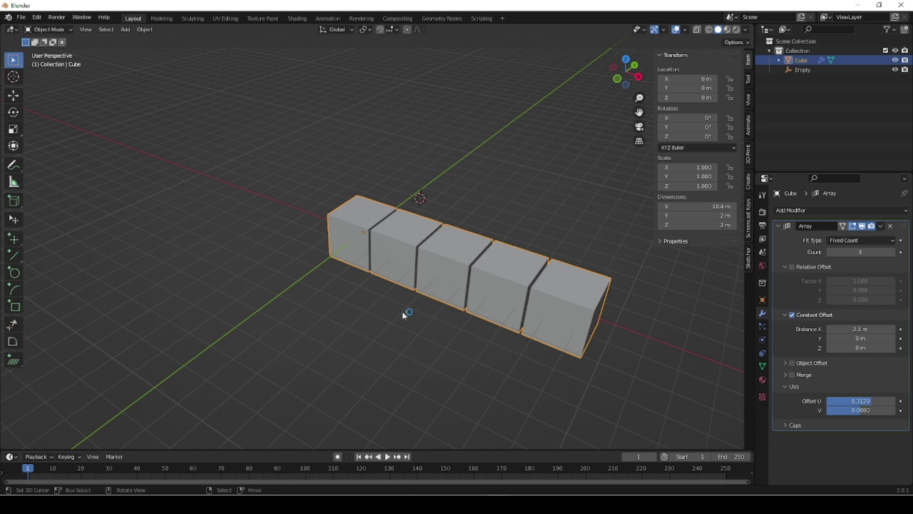
# - Snap the 3D cursor to the world origin and add a mesh cylinder there
pyautogui.hotkey('shift', 's')
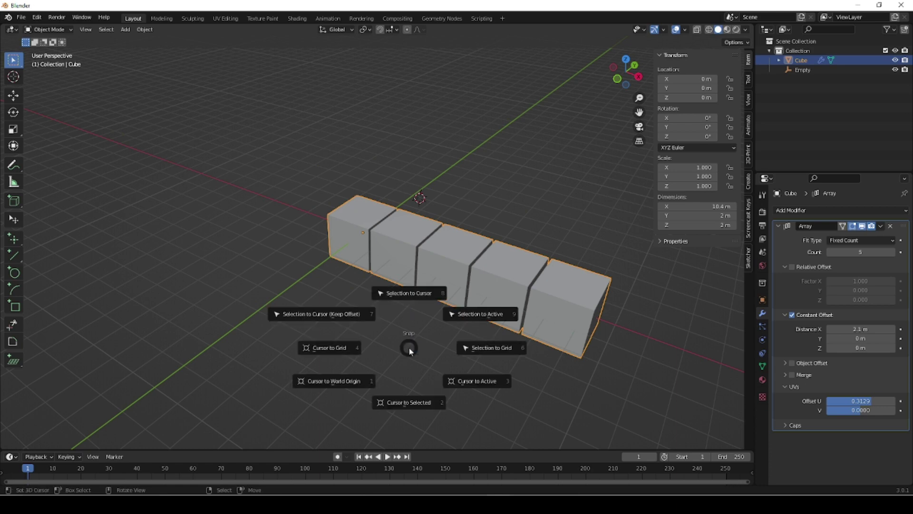
pyautogui.click(351, 382)
pyautogui.hotkey('shift', 'a')
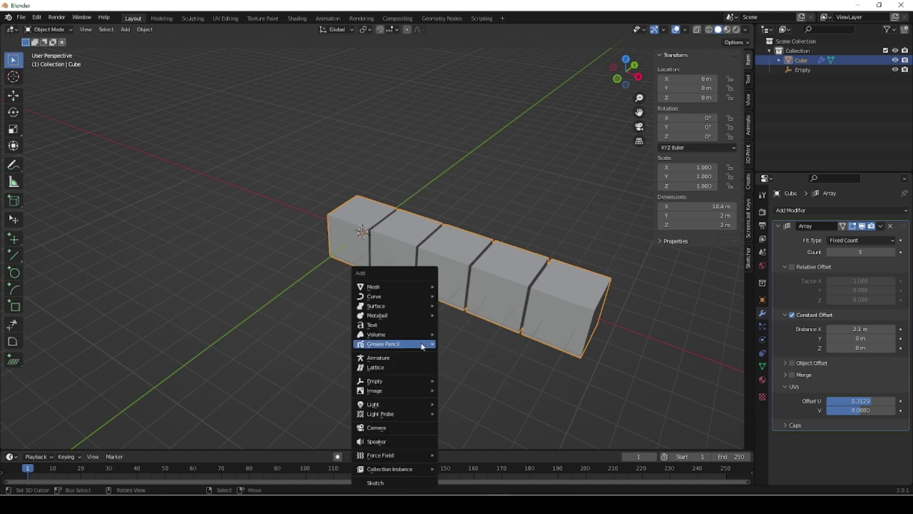
pyautogui.moveTo(394, 287)
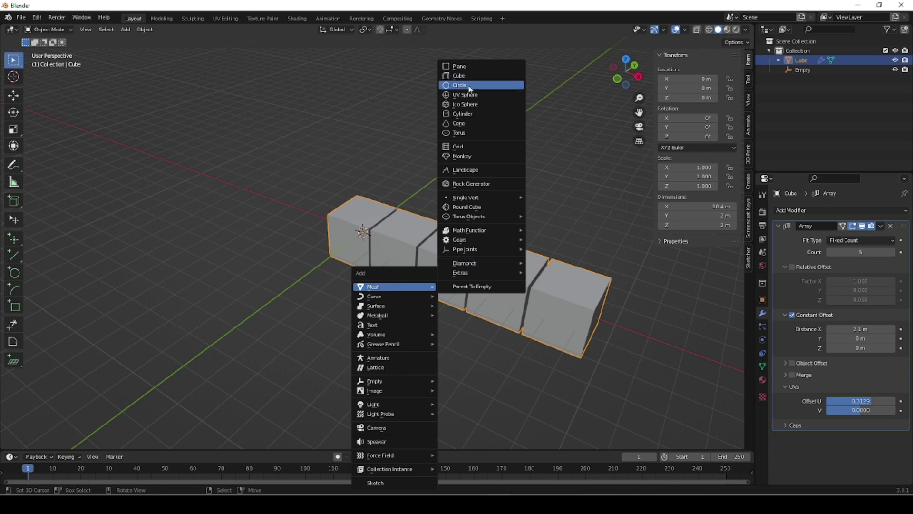
pyautogui.click(468, 115)
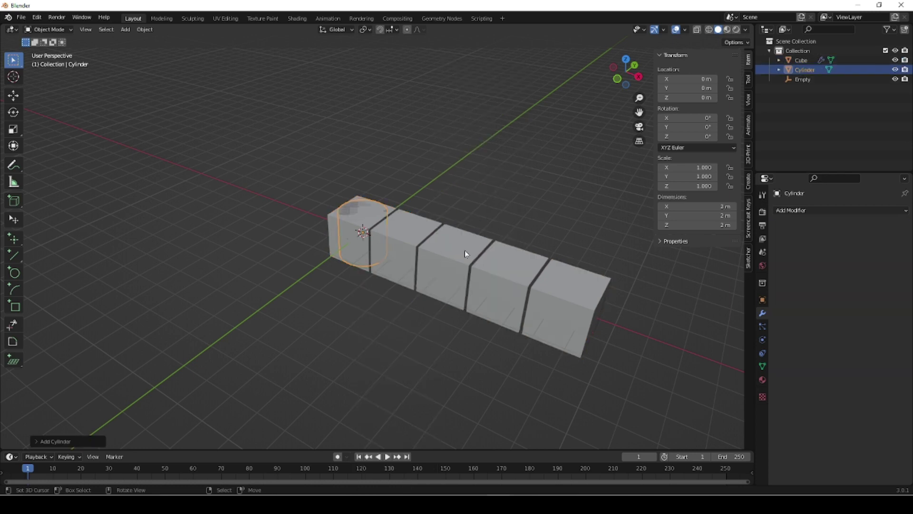
# - Move the cylinder straight up along the Z axis to about 4.8 m above the first cube
pyautogui.press('g')
pyautogui.press('z')
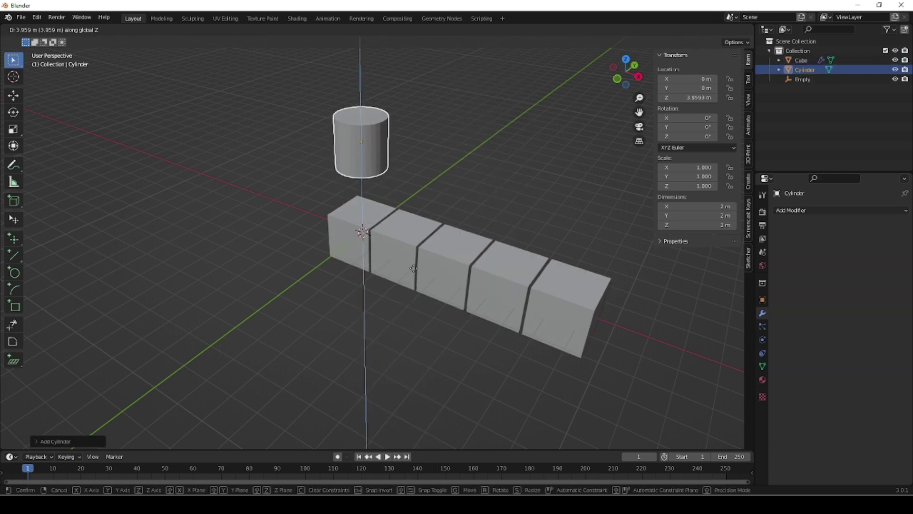
pyautogui.click(385, 341)
pyautogui.hotkey('shift', 's')
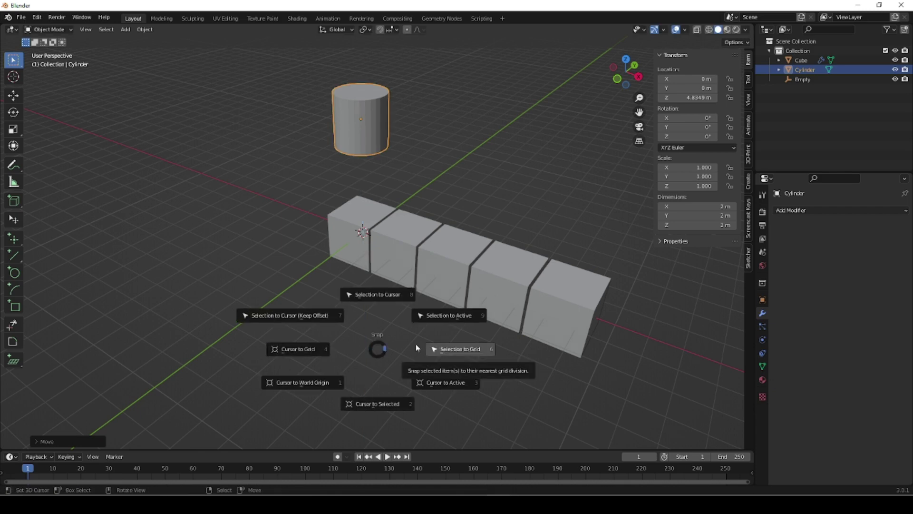
pyautogui.press('Escape')
# - Add an ico sphere and move it in the XZ plane to about X 5.4 m, Z 6 m
pyautogui.hotkey('shift', 'a')
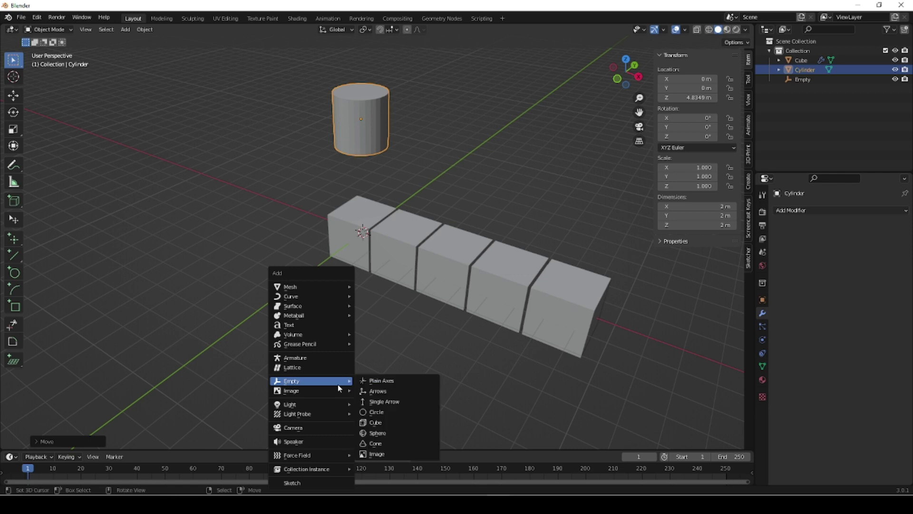
pyautogui.moveTo(316, 288)
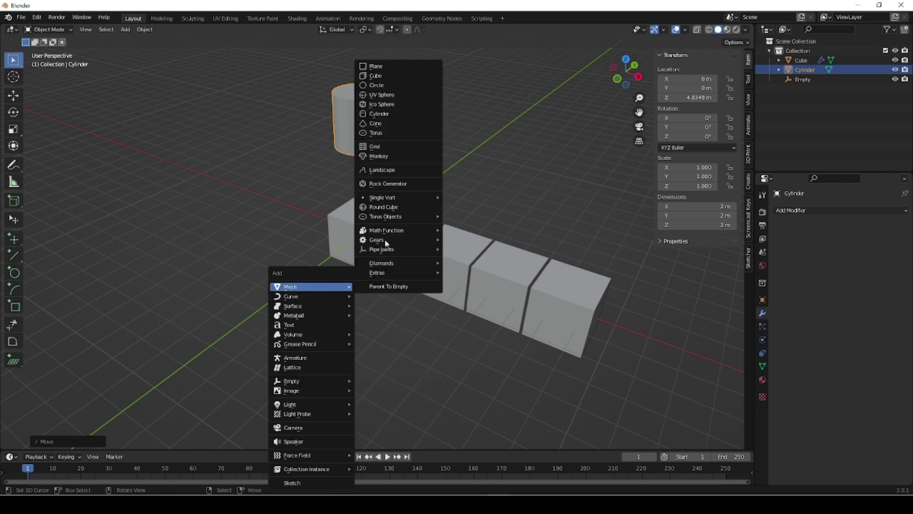
pyautogui.click(399, 104)
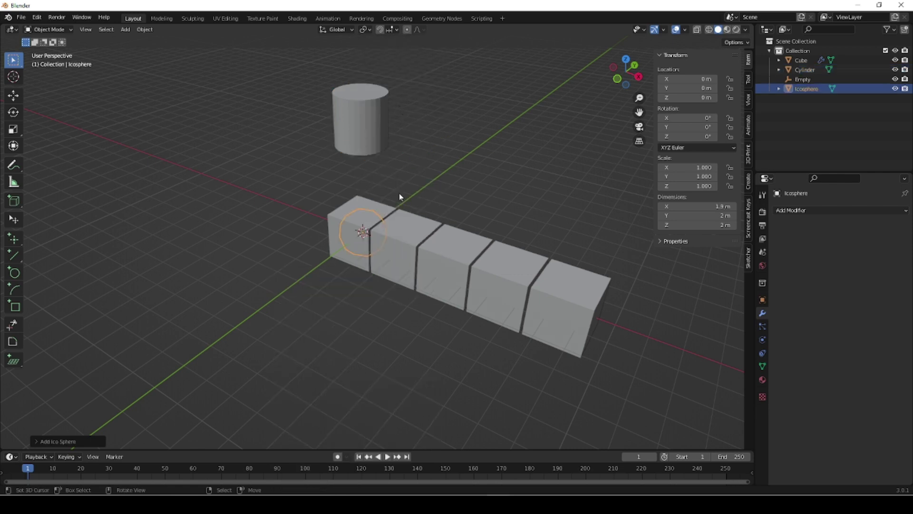
pyautogui.press('g')
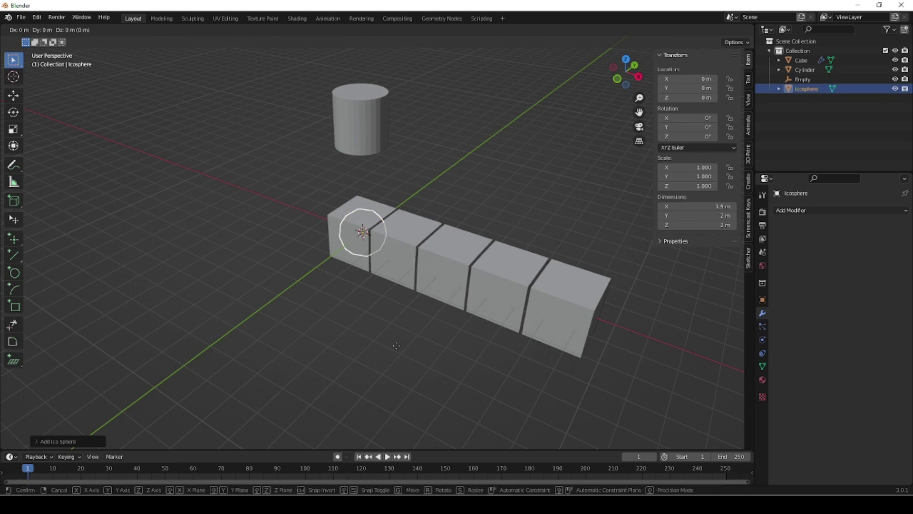
pyautogui.hotkey('shift', 'y')
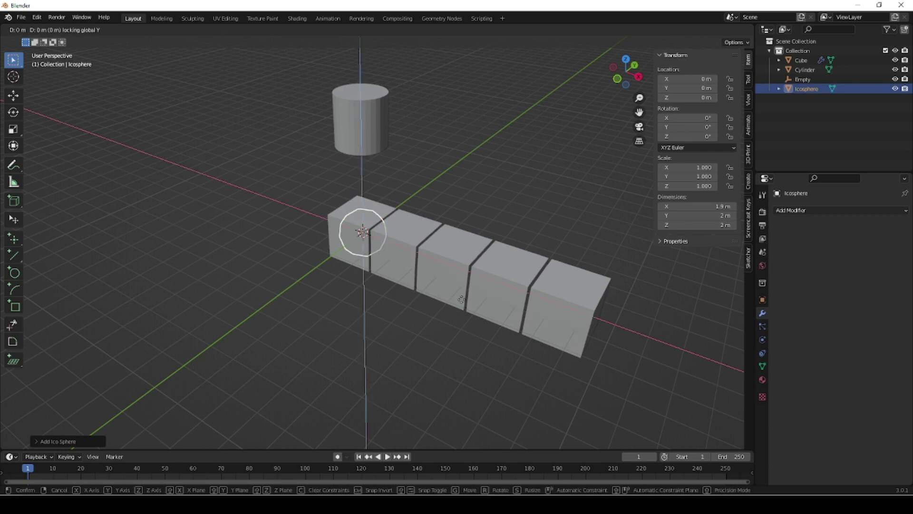
pyautogui.click(540, 234)
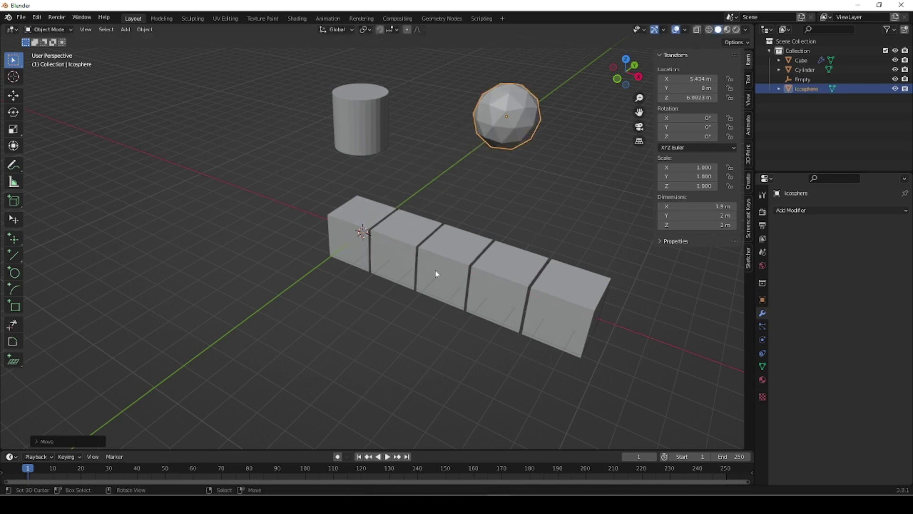
# - Assign the cylinder as the start cap and the ico sphere as the end cap of the cube's Array modifier
pyautogui.click(349, 261)
pyautogui.click(785, 426)
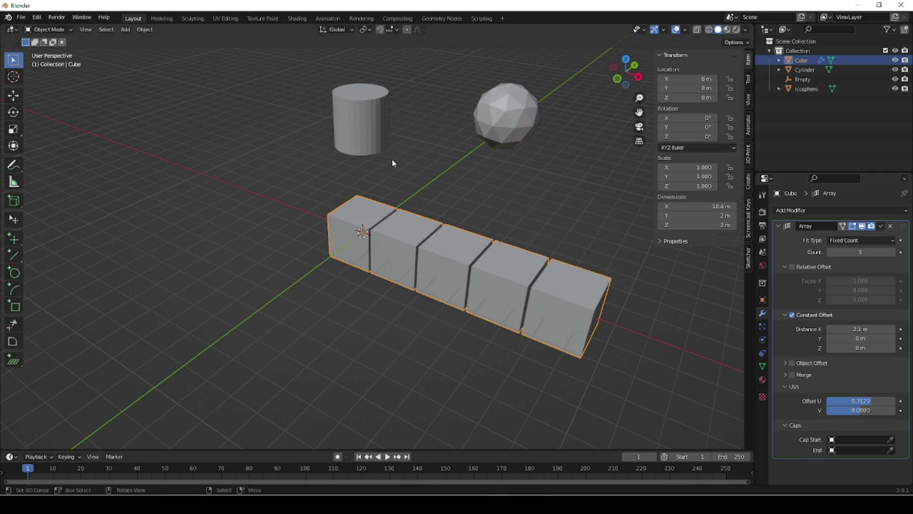
pyautogui.click(891, 440)
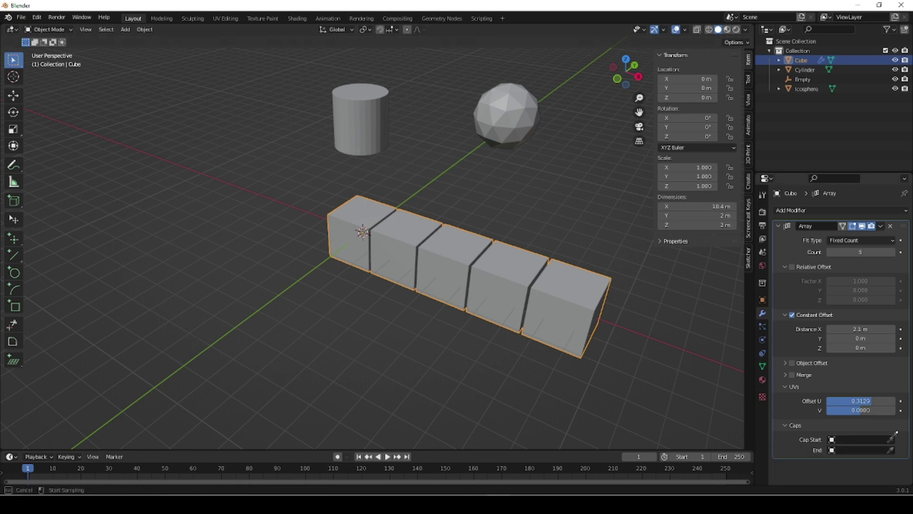
pyautogui.click(373, 115)
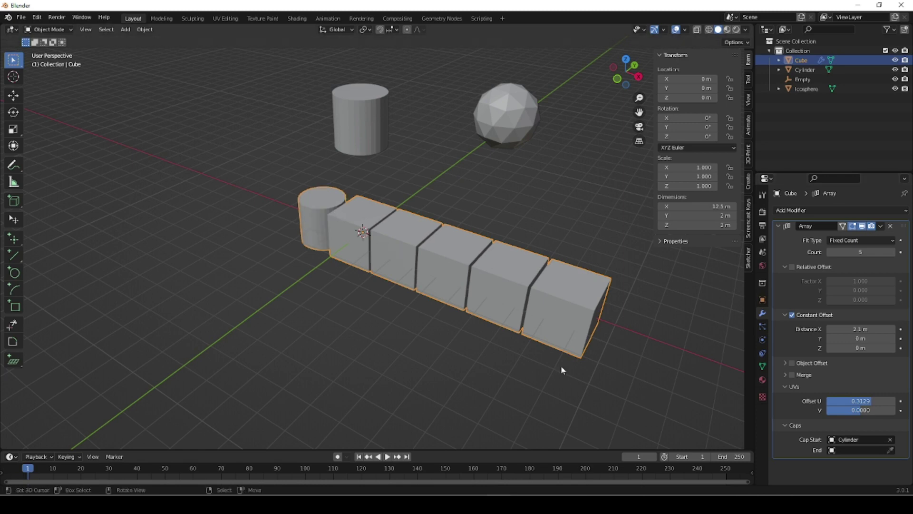
pyautogui.click(891, 450)
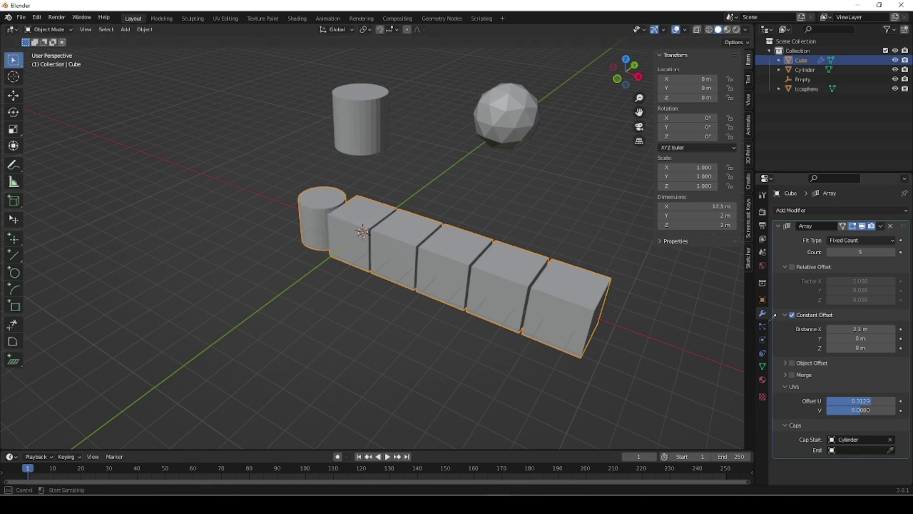
pyautogui.click(521, 119)
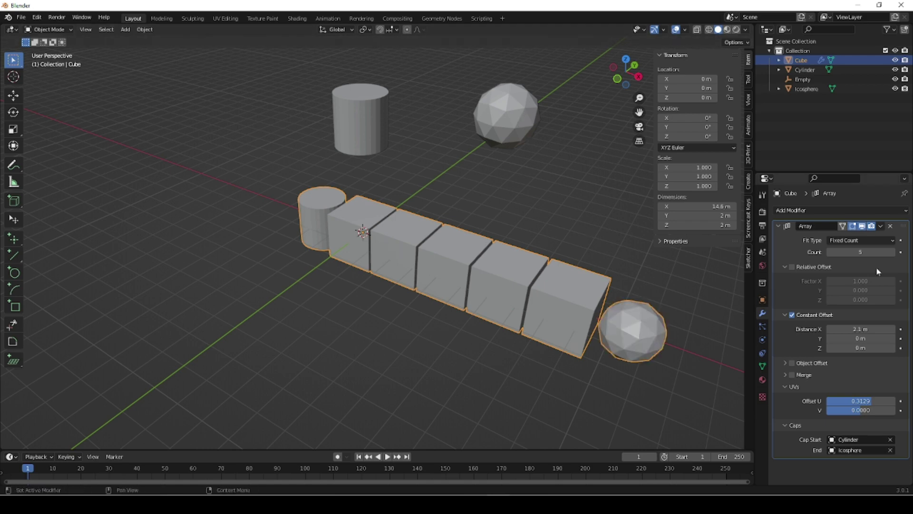
# - Raise the capped cube array's count to 9
pyautogui.scroll(-4, 397, 343)
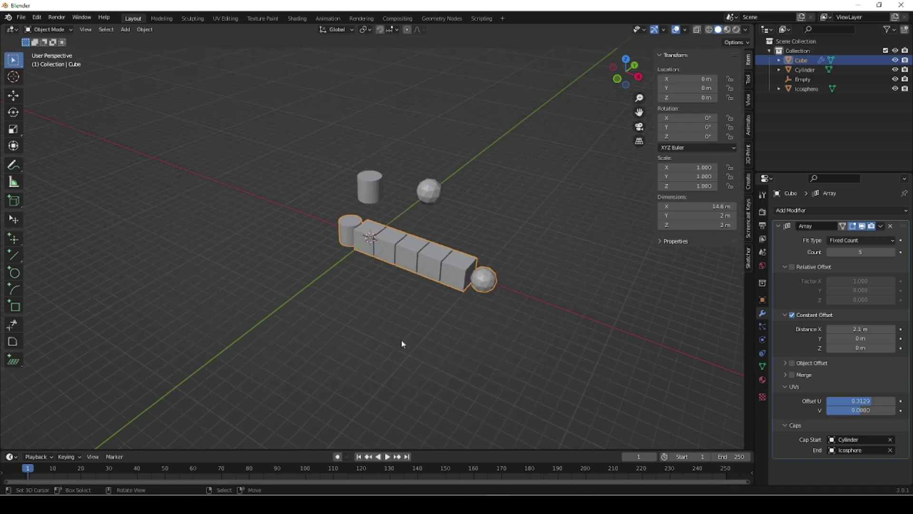
pyautogui.click(893, 252)
pyautogui.click(894, 252)
pyautogui.click(893, 252)
pyautogui.click(894, 253)
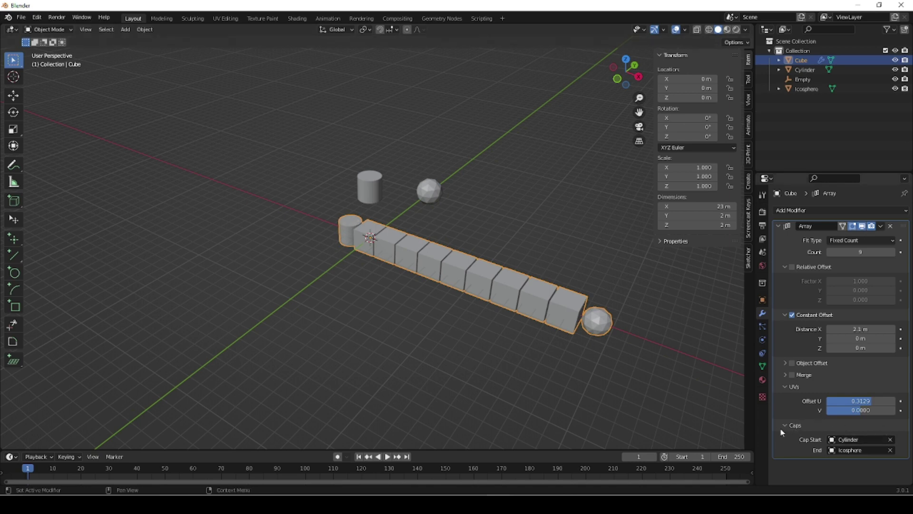
# - Change the Array modifier's fit type to Fit Length
pyautogui.moveTo(539, 314); pyautogui.dragTo(403, 389, button='middle')
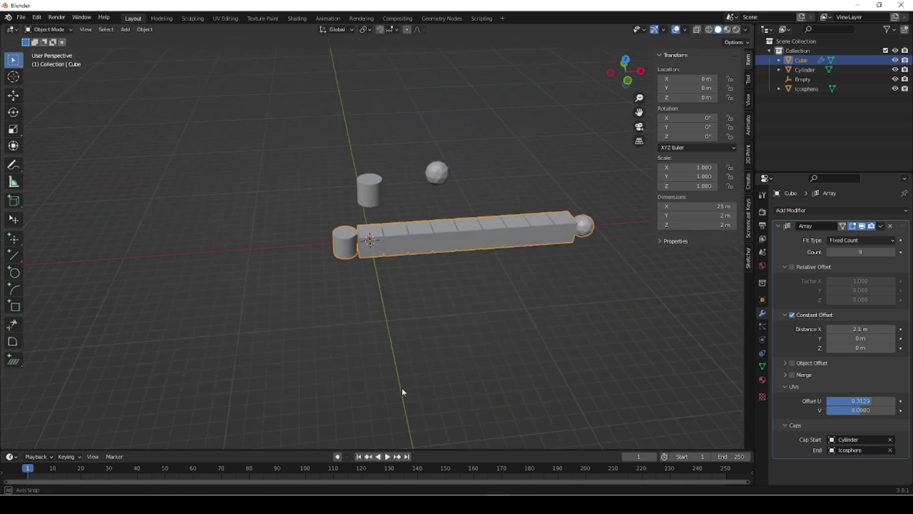
pyautogui.moveTo(457, 370); pyautogui.dragTo(555, 343, button='middle')
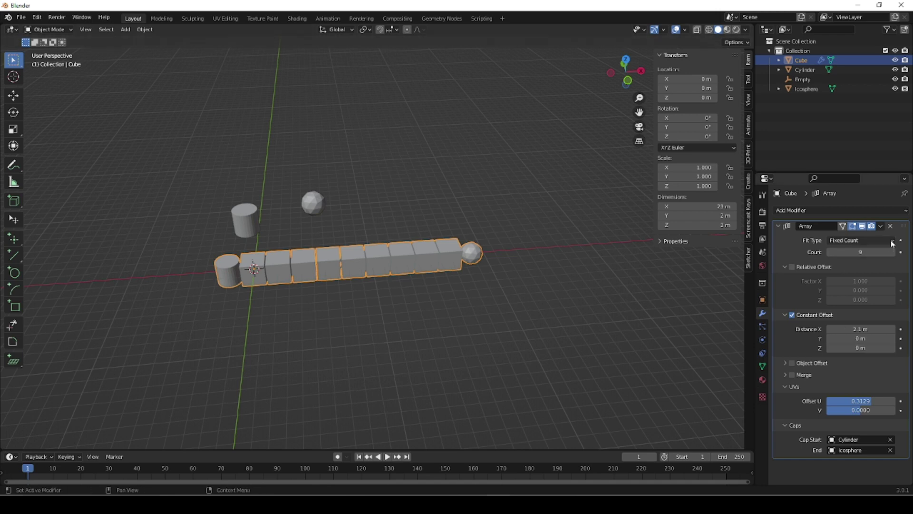
pyautogui.click(858, 240)
pyautogui.click(891, 243)
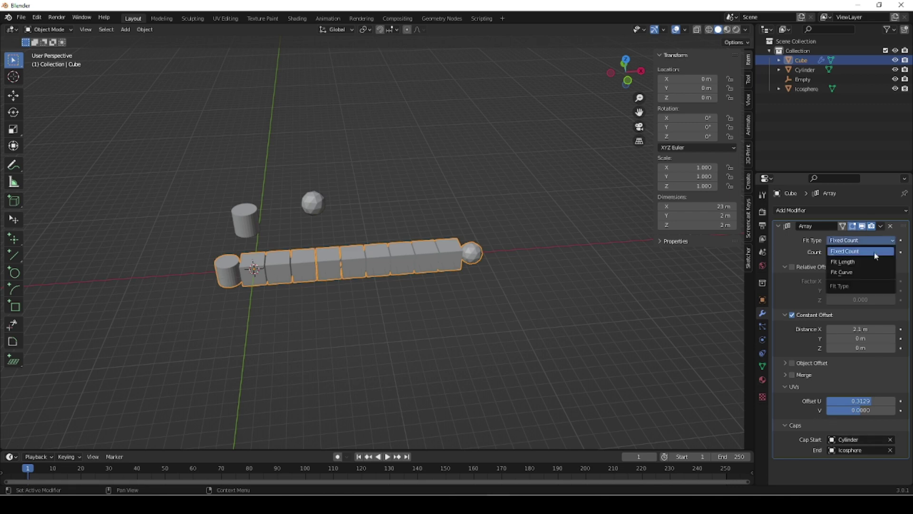
pyautogui.click(845, 264)
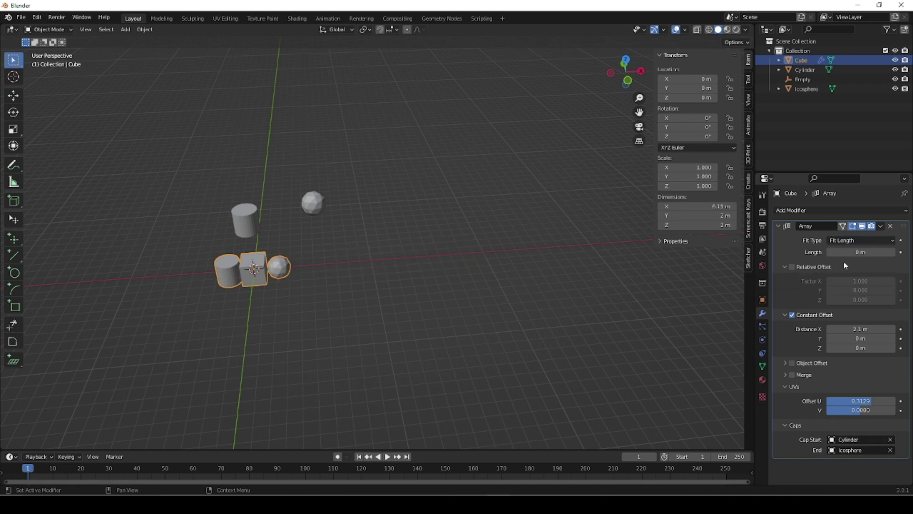
# - Clear both caps from the Array modifier and delete the ico sphere and the cylinder from the scene
pyautogui.click(890, 440)
pyautogui.click(890, 450)
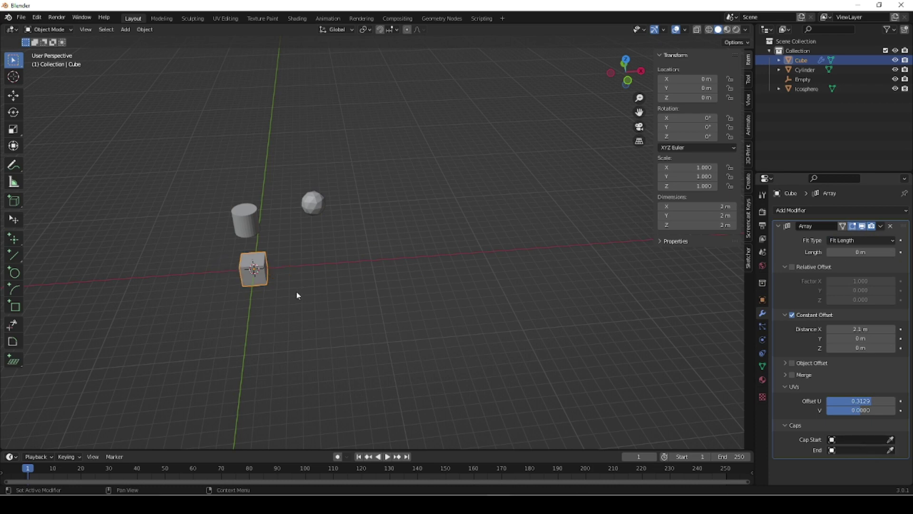
pyautogui.click(313, 210)
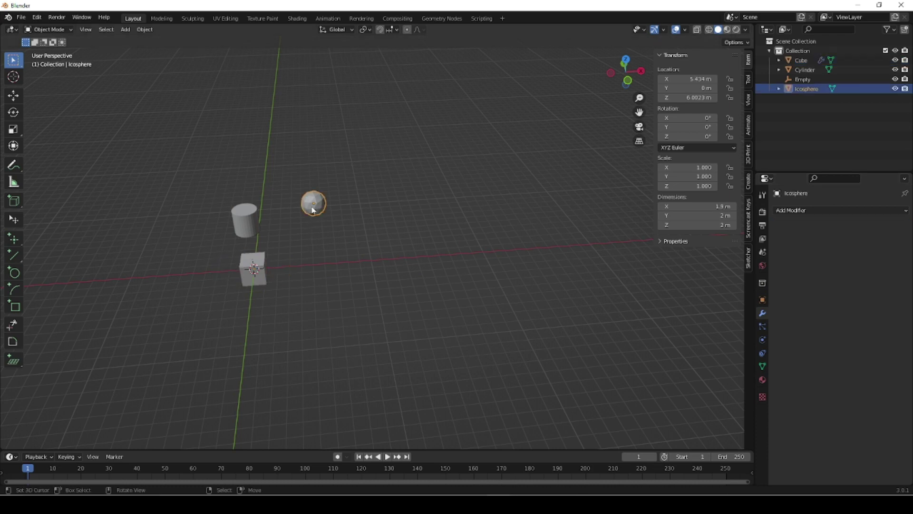
pyautogui.press('Delete')
pyautogui.click(291, 227)
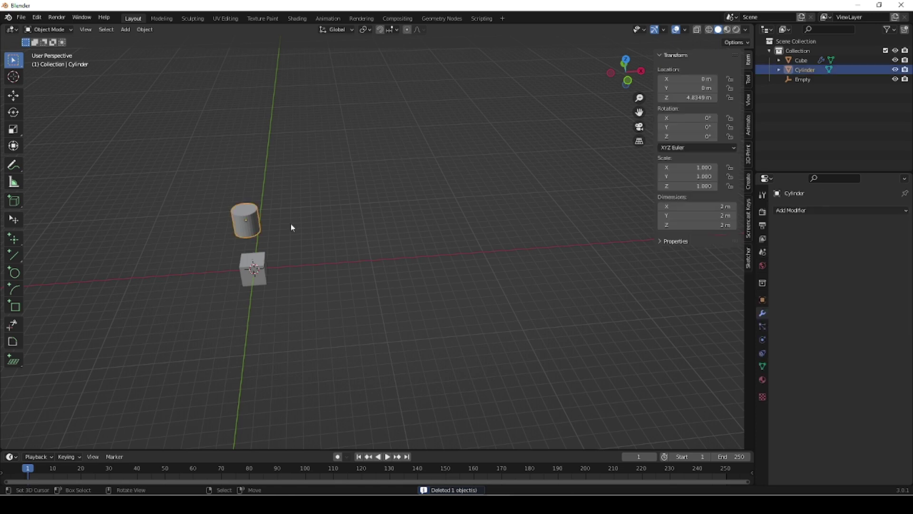
pyautogui.press('Delete')
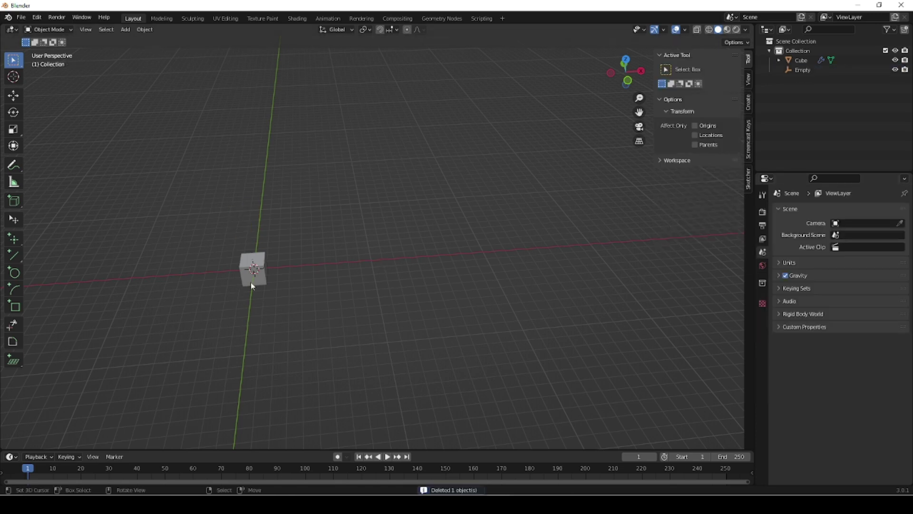
# - Reselect the cube and switch its Array fit type to Fixed Count and back to Fit Length
pyautogui.click(253, 269)
pyautogui.scroll(6, 275, 305)
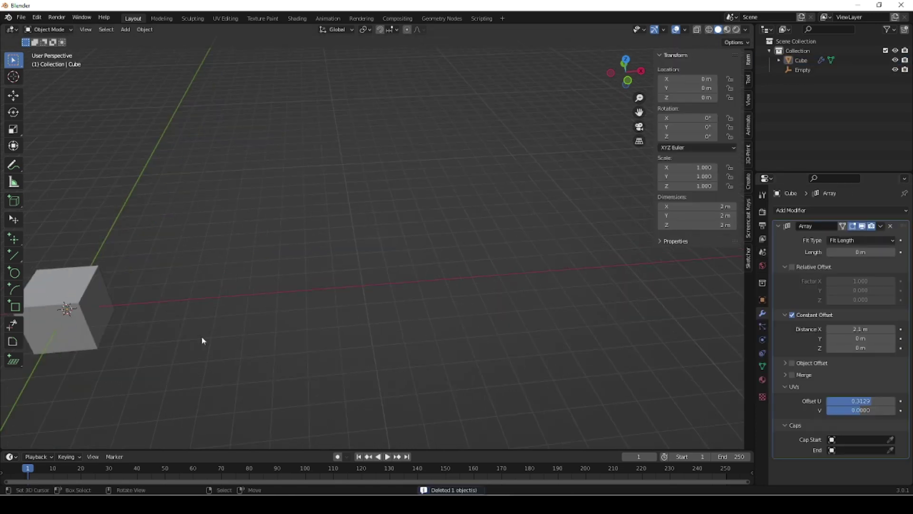
pyautogui.keyDown('shift'); pyautogui.moveTo(226, 347); pyautogui.dragTo(302, 332, button='middle'); pyautogui.keyUp('shift')
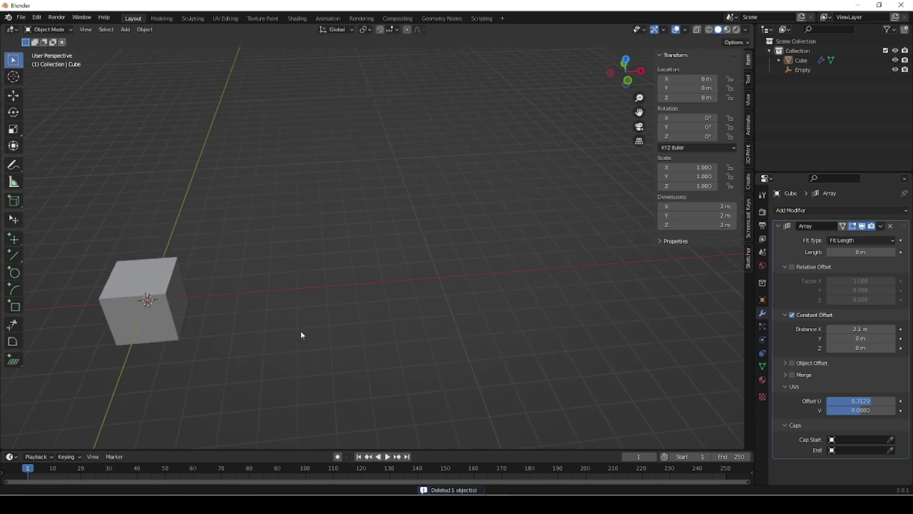
pyautogui.click(862, 240)
pyautogui.click(862, 252)
pyautogui.click(863, 240)
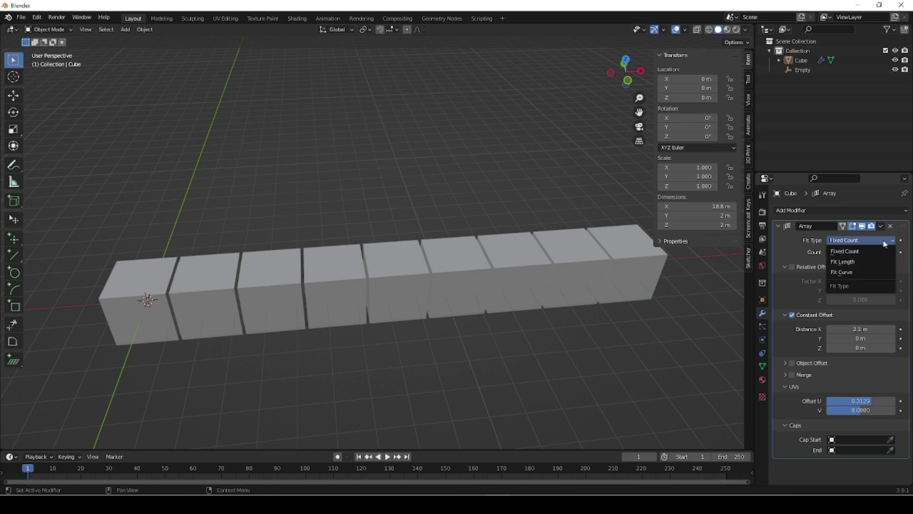
pyautogui.click(843, 262)
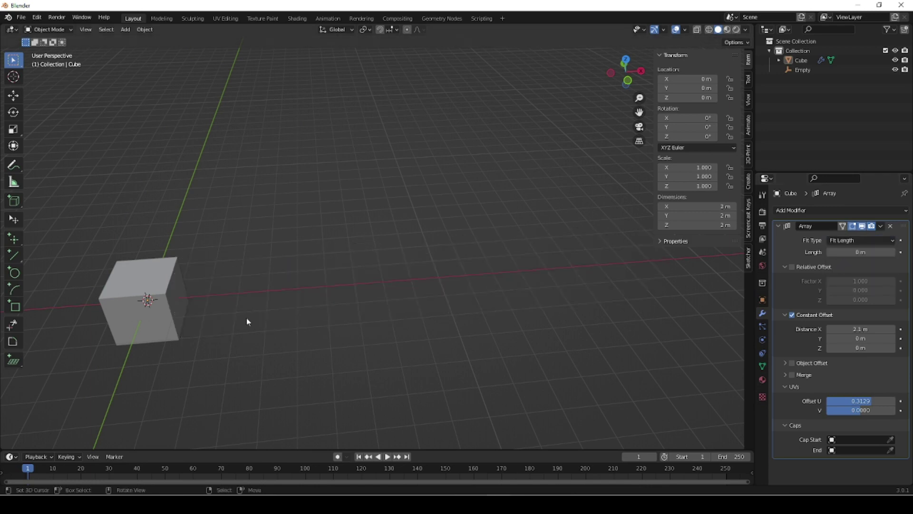
# - Set the Array modifier's fit length to 10 m
pyautogui.press('Home')
pyautogui.click(861, 252)
pyautogui.write('10')
pyautogui.press('Return')
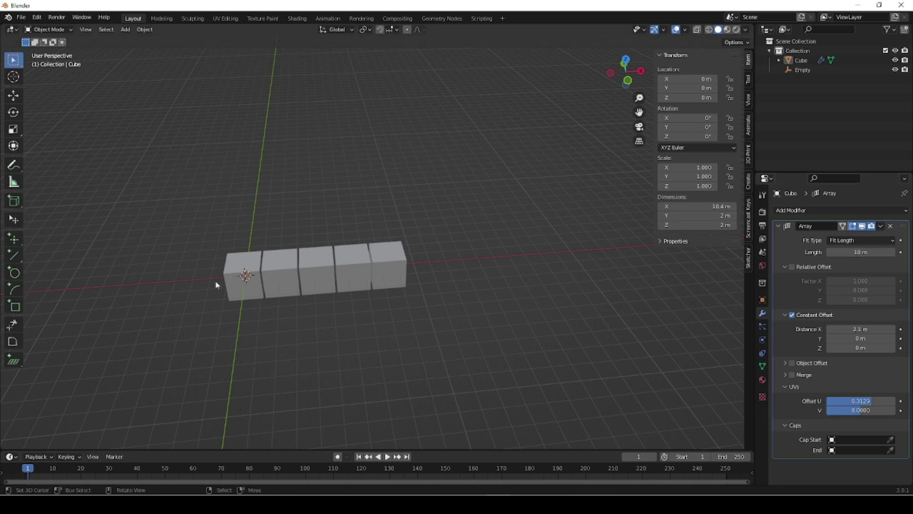
# - In the top view, try a constant X offset of 3.41 m for the array and settle on 2.2 m
pyautogui.press('KP_7')
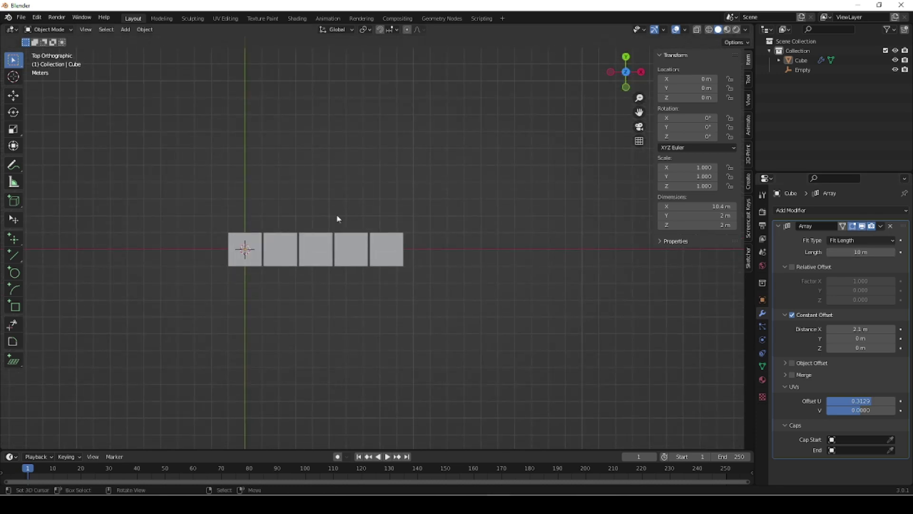
pyautogui.scroll(2, 284, 222)
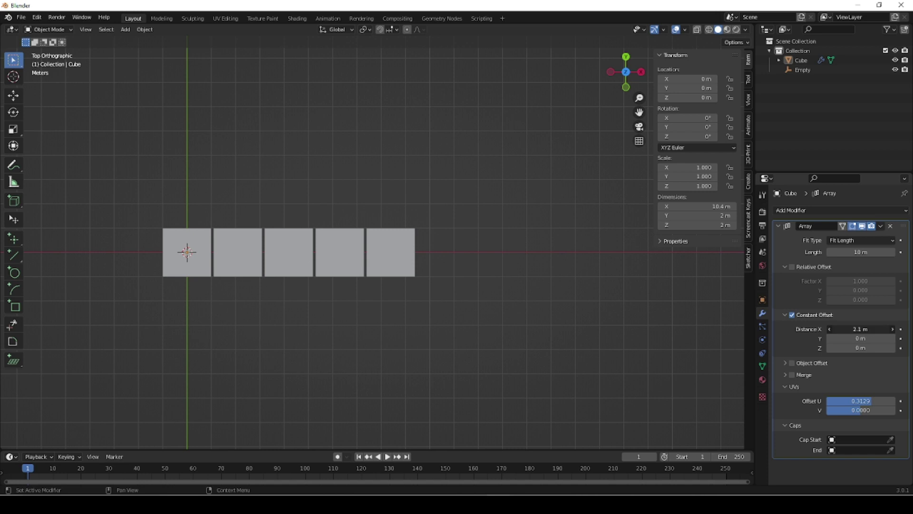
pyautogui.moveTo(861, 329); pyautogui.dragTo(910, 328)
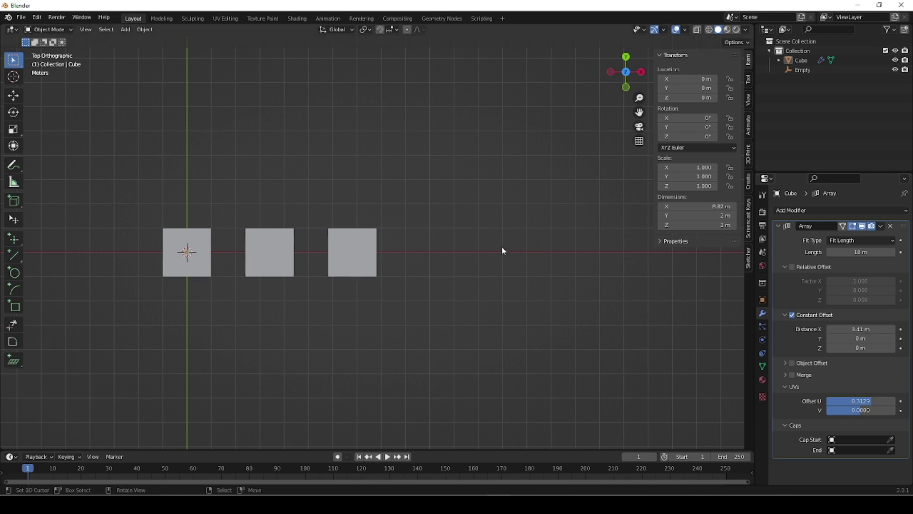
pyautogui.moveTo(862, 329); pyautogui.dragTo(823, 329)
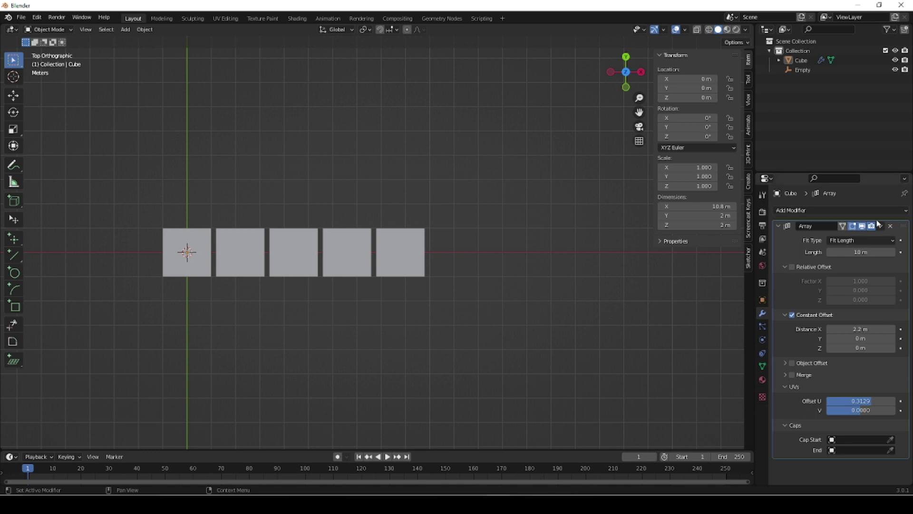
# - Add a Bézier curve to the scene and scale it uniformly to about 10.76
pyautogui.scroll(-3, 333, 300)
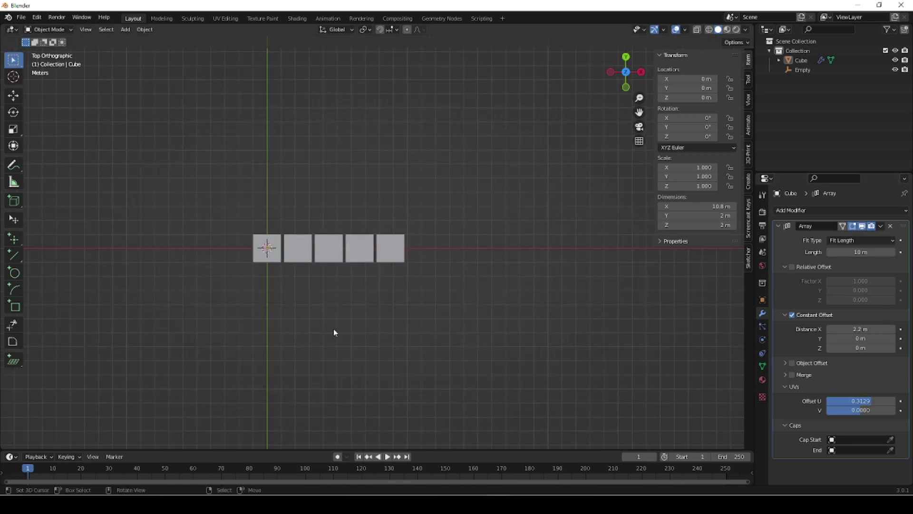
pyautogui.moveTo(334, 332); pyautogui.dragTo(318, 284, button='middle')
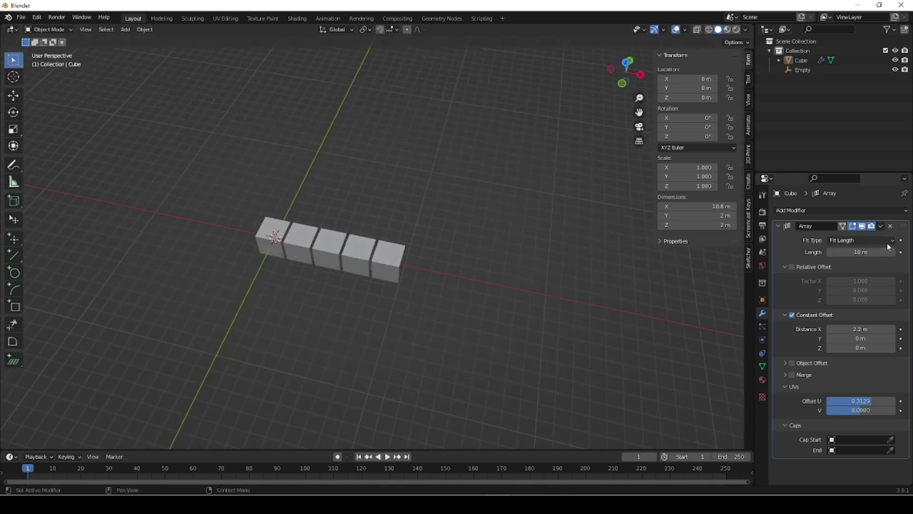
pyautogui.hotkey('shift', 'a')
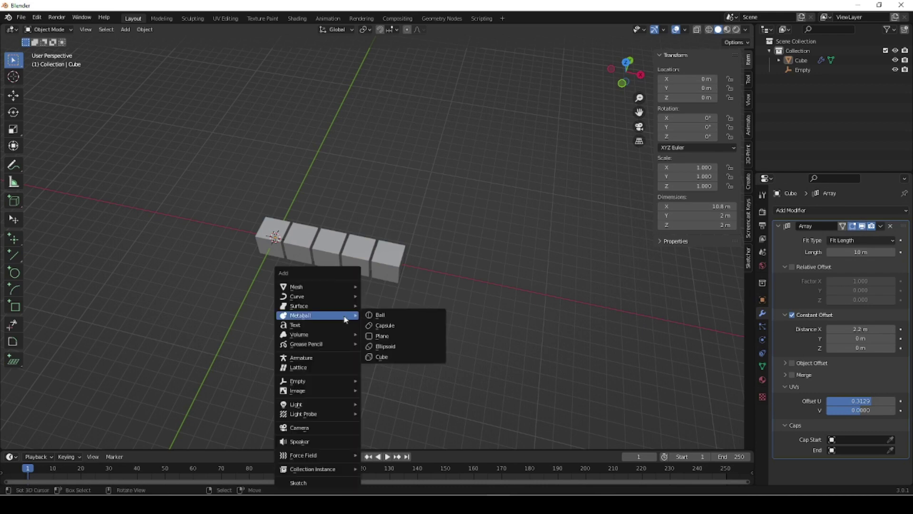
pyautogui.moveTo(318, 298)
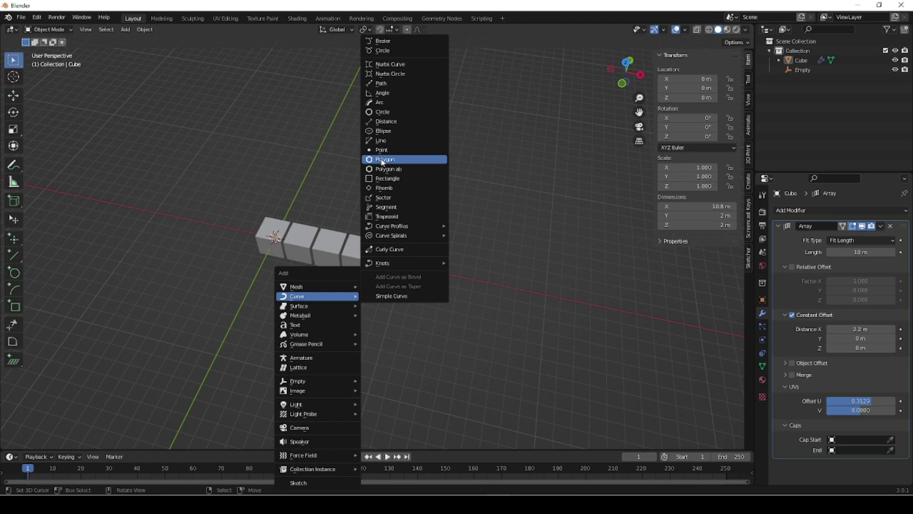
pyautogui.click(386, 41)
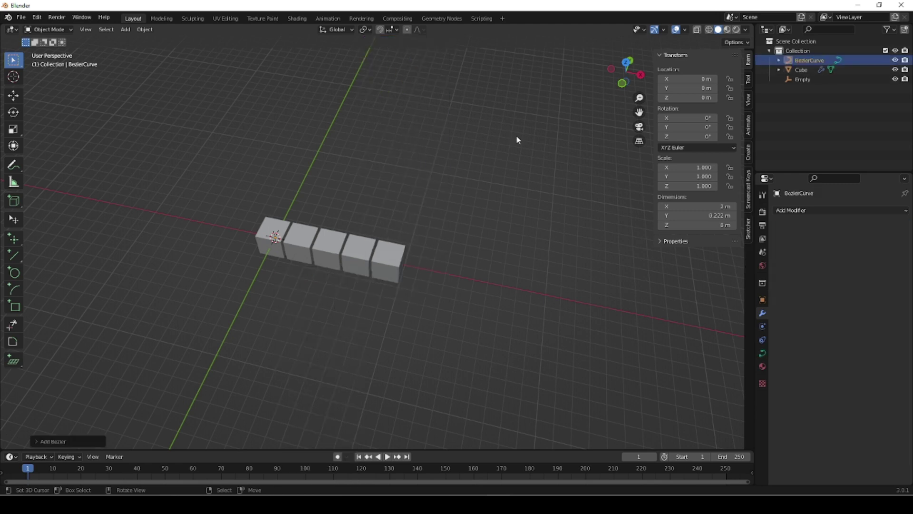
pyautogui.press('s')
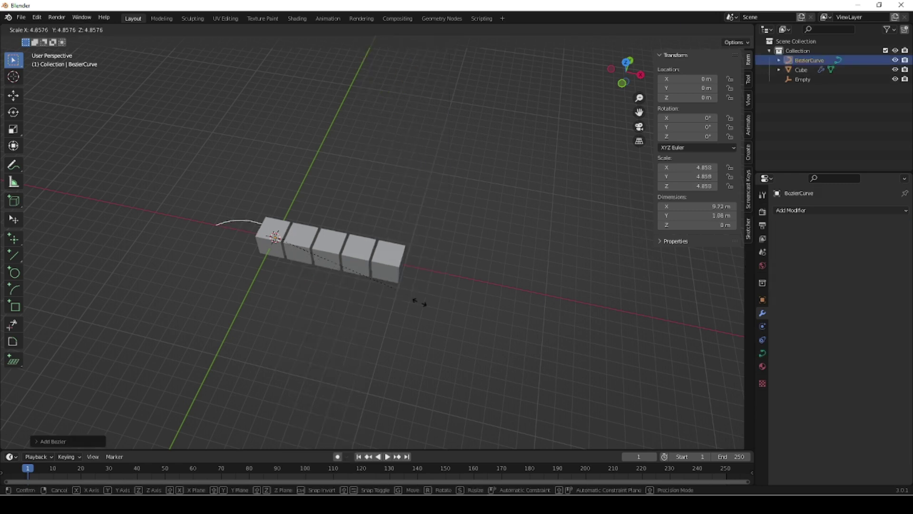
pyautogui.click(326, 312)
# - Move the Bézier curve about 6.68 m along Y, away from the row of cubes
pyautogui.press('g')
pyautogui.press('y')
pyautogui.click(222, 147)
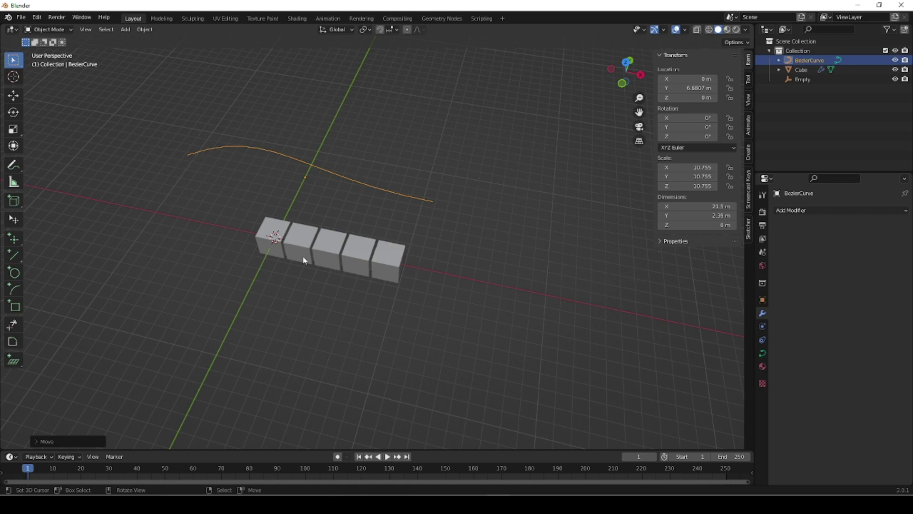
# - Set the cube's Array fit type to Fit Curve and pick the Bézier curve as its curve
pyautogui.click(275, 255)
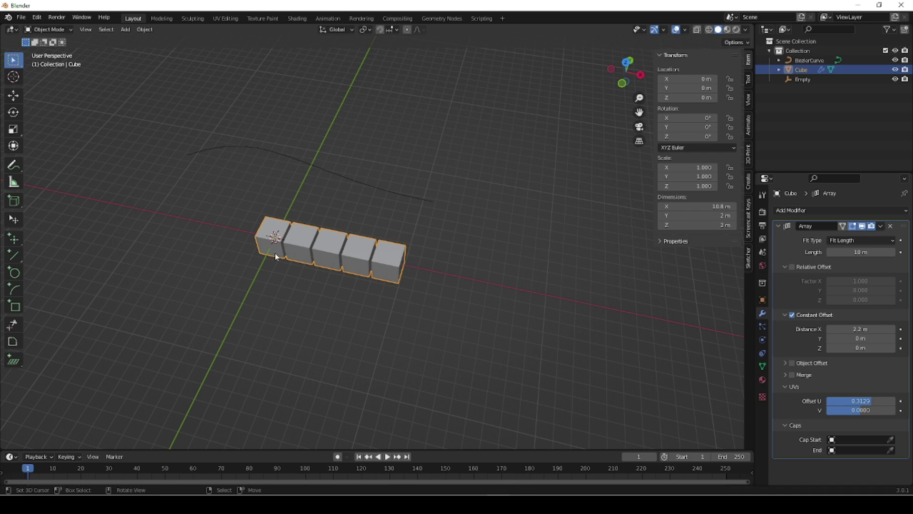
pyautogui.click(891, 242)
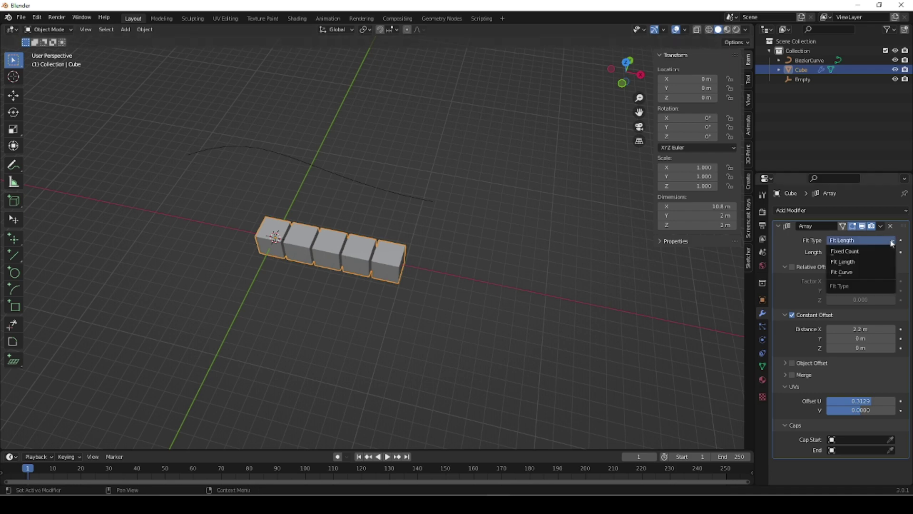
pyautogui.click(851, 272)
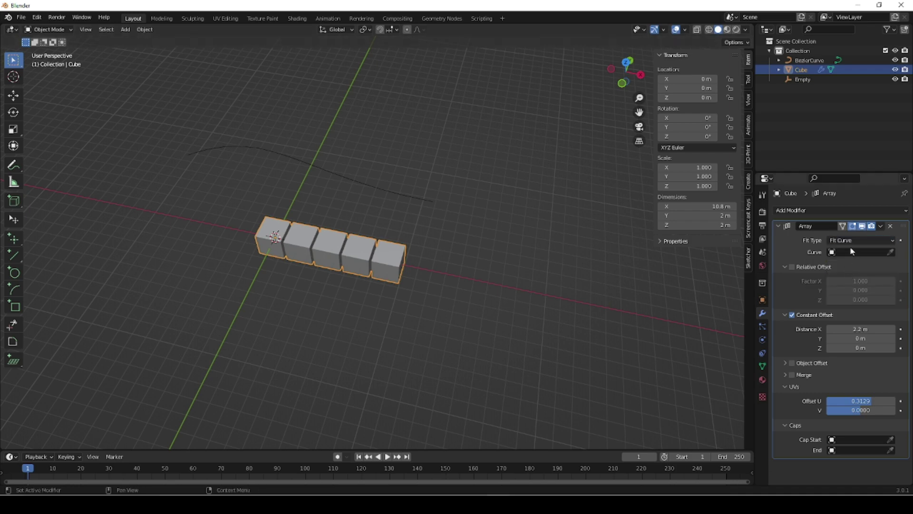
pyautogui.click(891, 252)
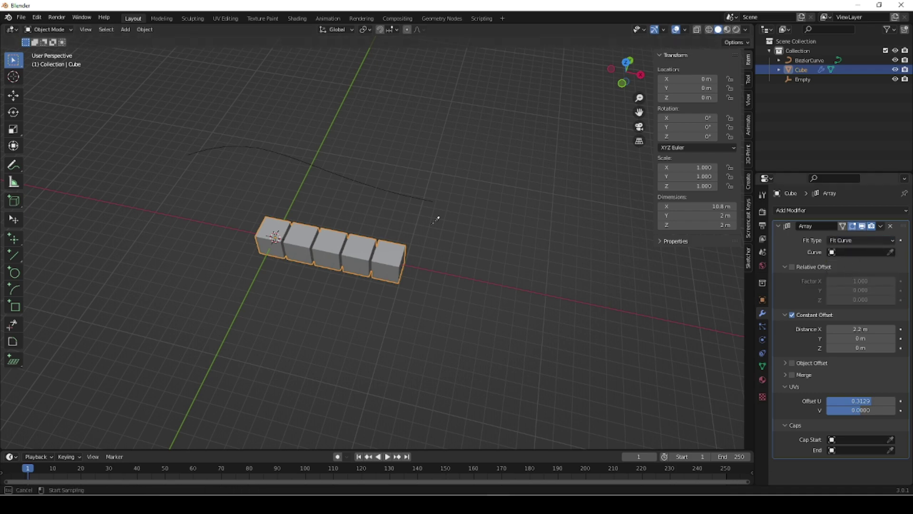
pyautogui.click(362, 178)
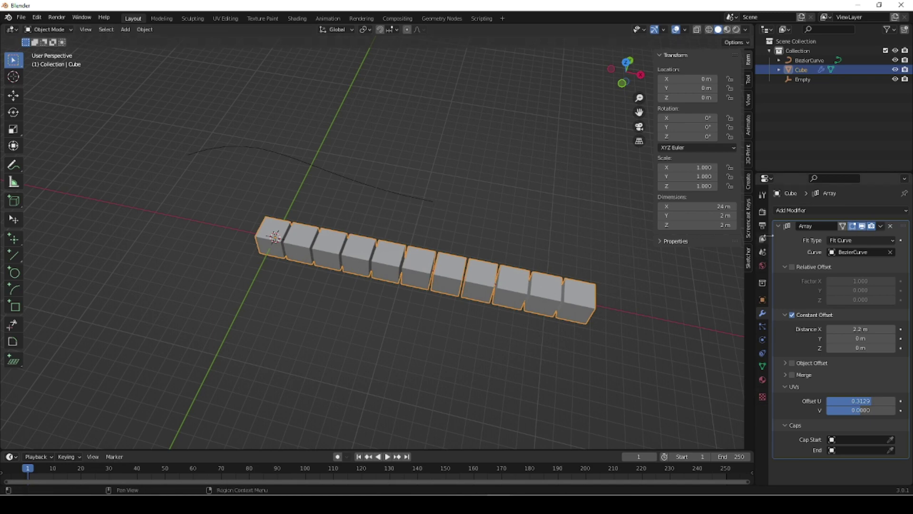
# - Add a Curve modifier to the cube below the Array and assign the Bézier curve as its curve object
pyautogui.click(779, 225)
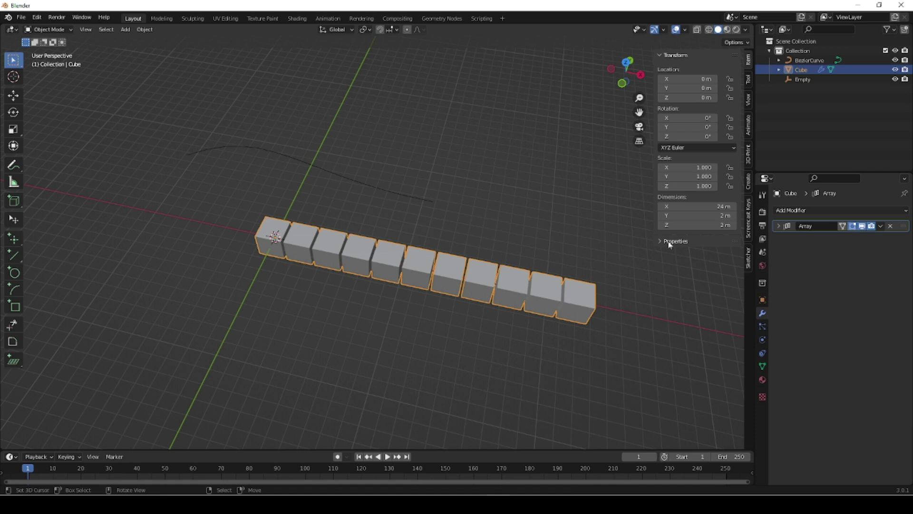
pyautogui.click(906, 211)
pyautogui.click(791, 258)
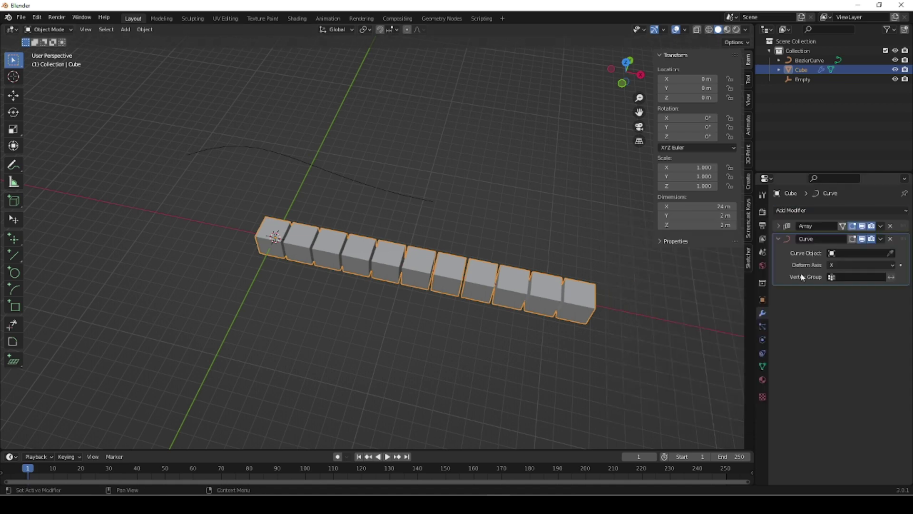
pyautogui.click(891, 253)
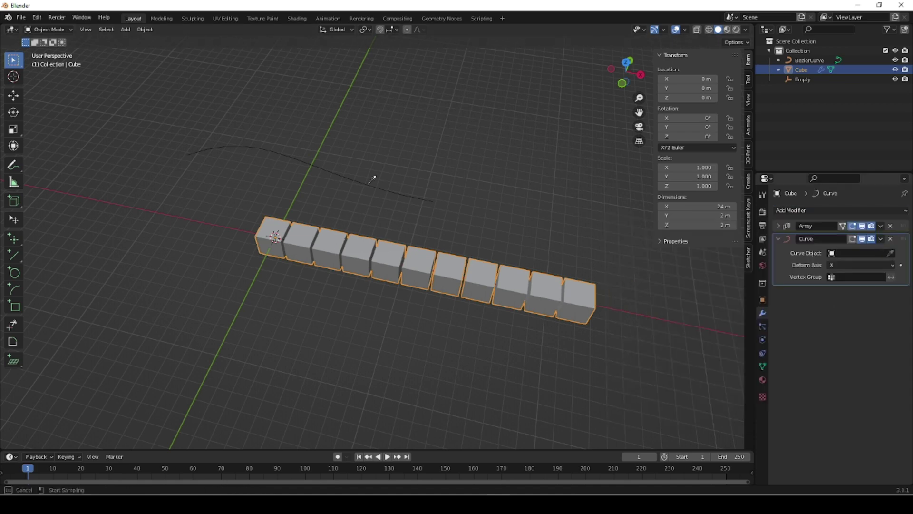
pyautogui.click(400, 196)
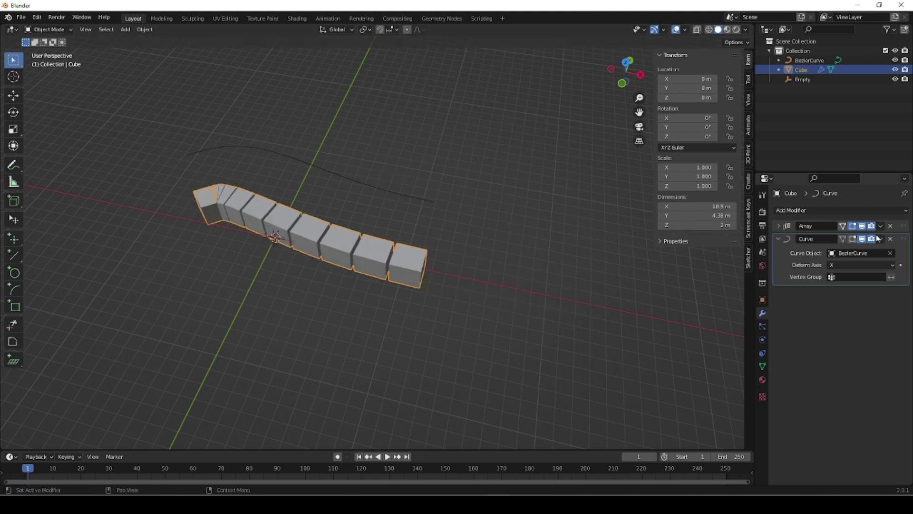
# - Collapse the Curve modifier, expand the Array settings and adjust the constant X offset to 2.6 m
pyautogui.click(778, 239)
pyautogui.click(778, 226)
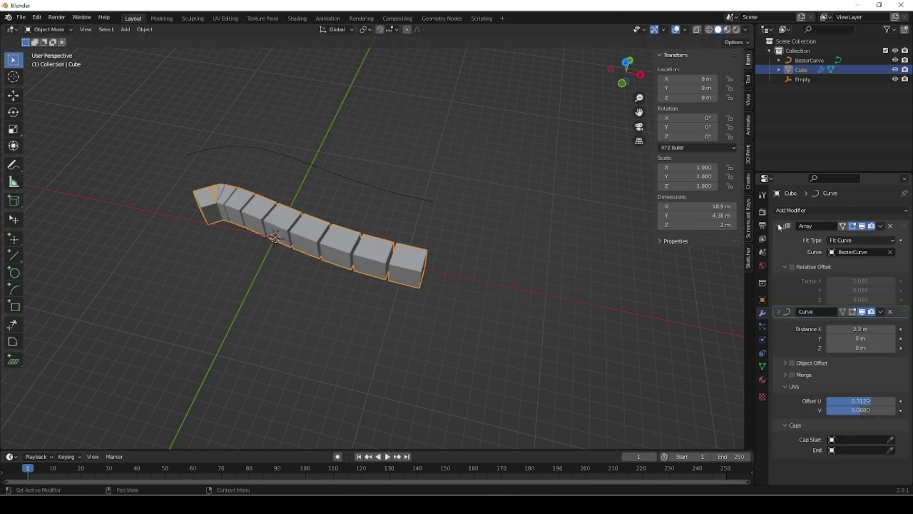
pyautogui.scroll(3, 254, 234)
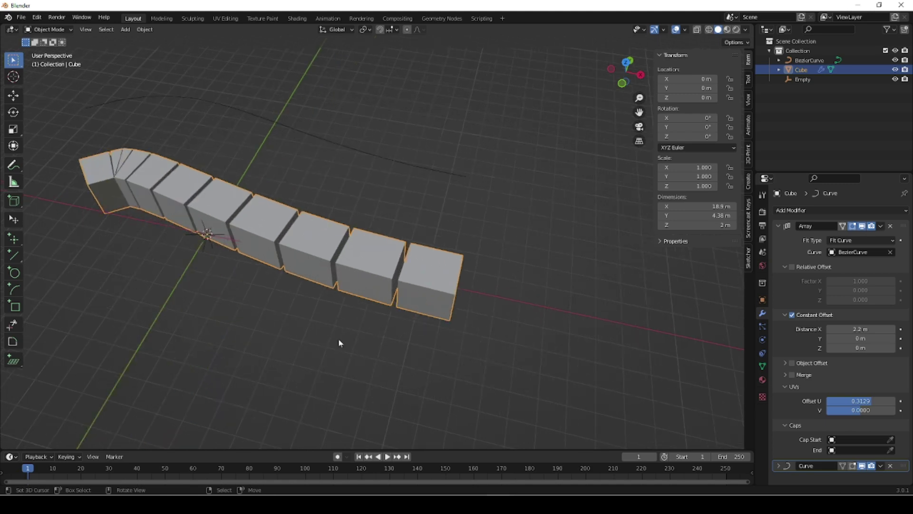
pyautogui.scroll(-2, 338, 339)
pyautogui.keyDown('shift'); pyautogui.moveTo(285, 338); pyautogui.dragTo(416, 401, button='middle'); pyautogui.keyUp('shift')
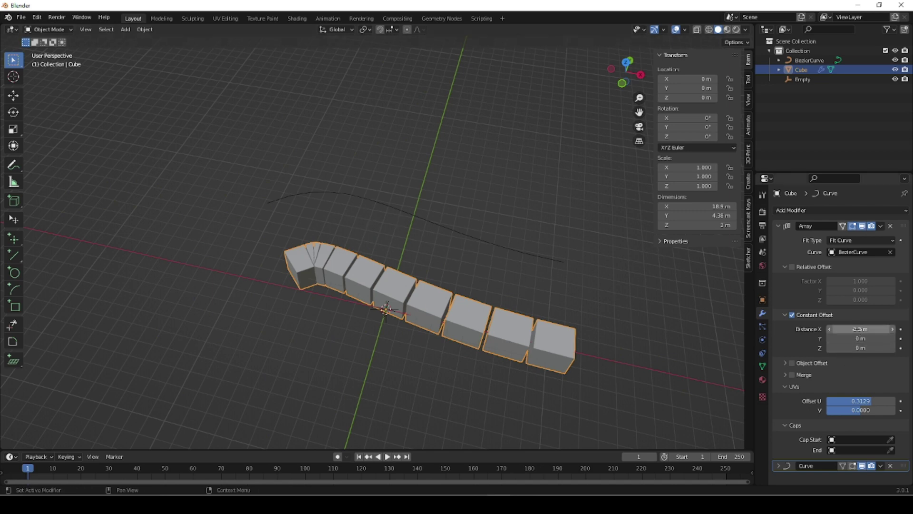
pyautogui.moveTo(861, 329); pyautogui.dragTo(906, 329)
pyautogui.moveTo(860, 329); pyautogui.dragTo(830, 329)
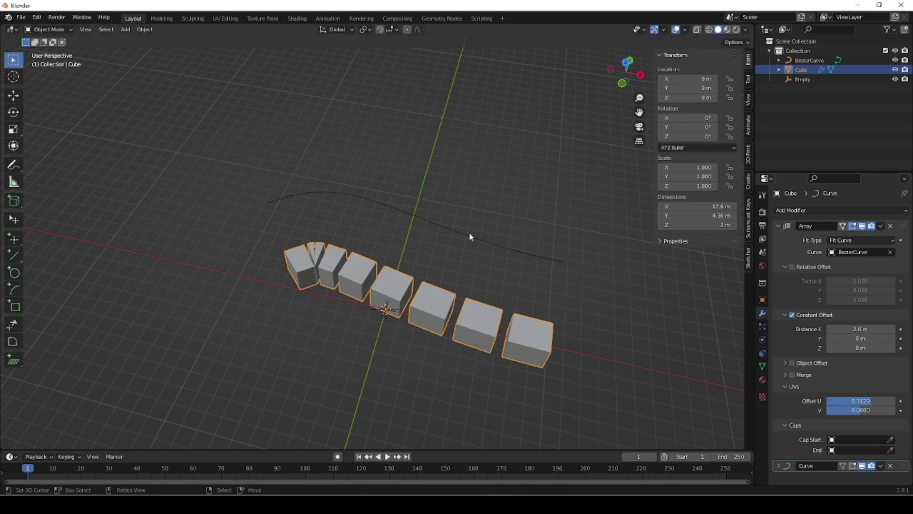
# - Move the Bézier curve along Y to about 0.05 m, fine-tuning it in the top view to run through the cubes
pyautogui.click(483, 240)
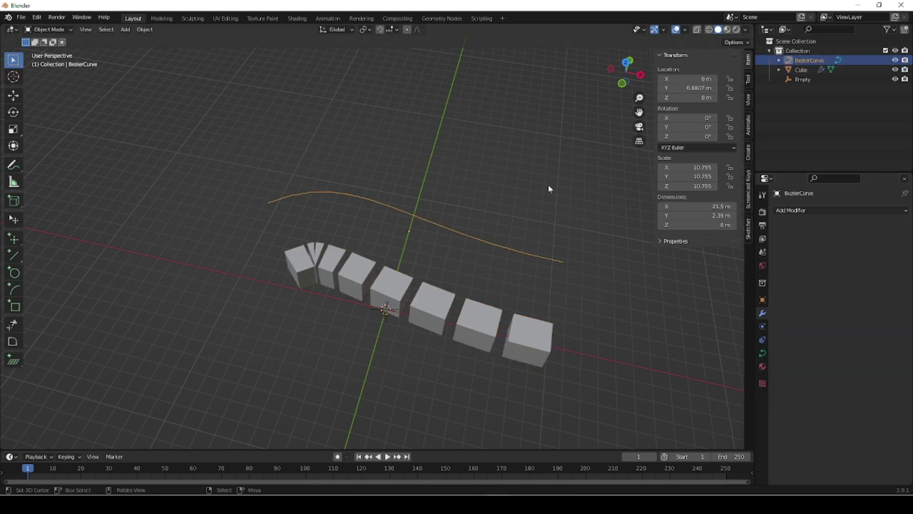
pyautogui.press('g')
pyautogui.press('y')
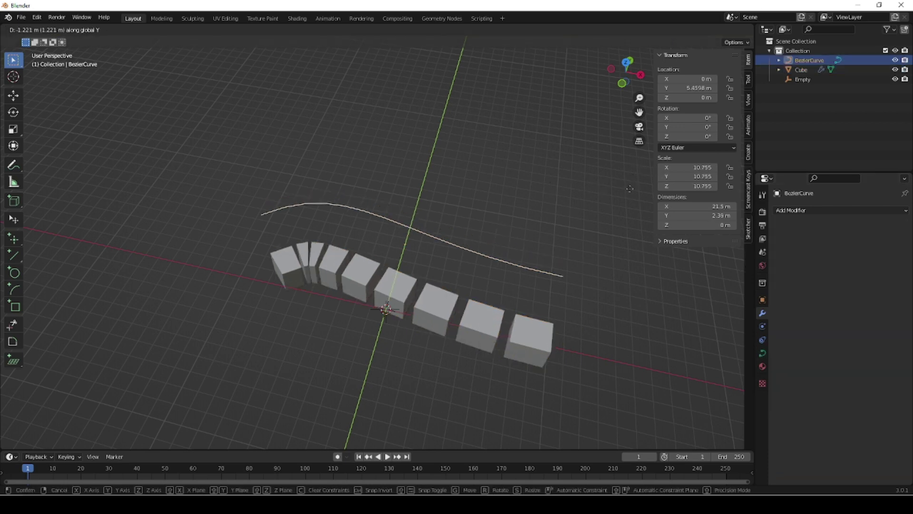
pyautogui.click(619, 233)
pyautogui.press('KP_5')
pyautogui.press('KP_7')
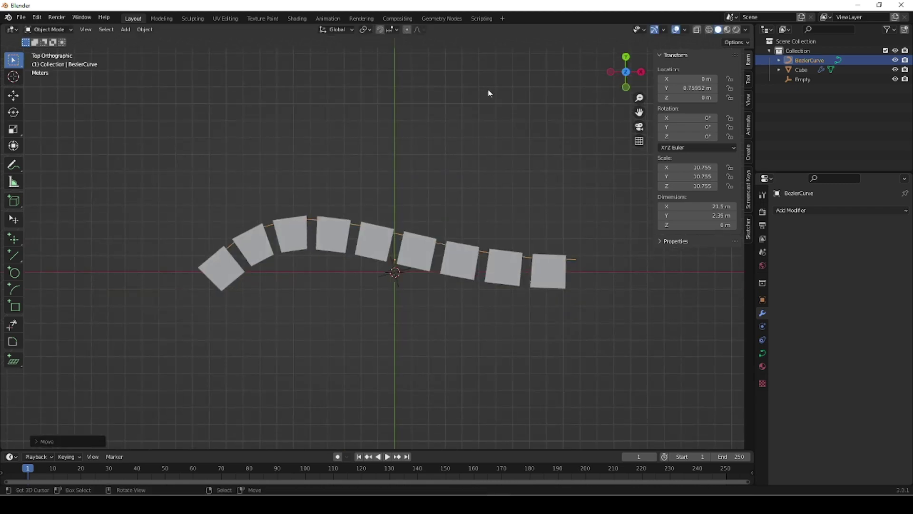
pyautogui.press('g')
pyautogui.press('y')
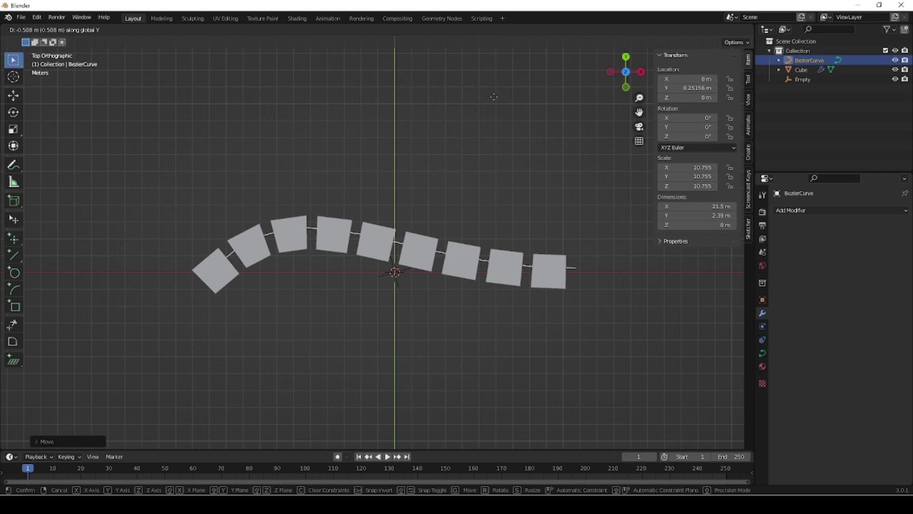
pyautogui.click(495, 99)
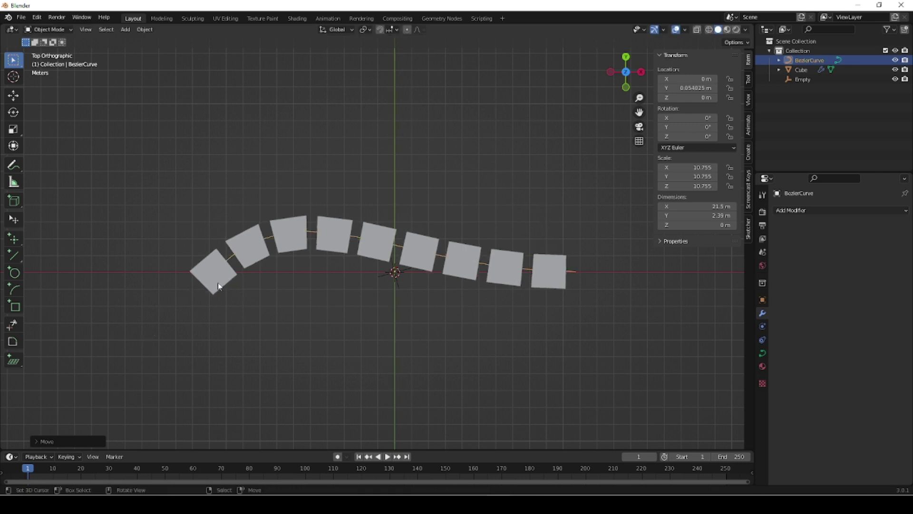
# - Reselect the cube and reduce its Array constant X offset to 2.39 m
pyautogui.hotkey('ctrl', 'z')
pyautogui.hotkey('ctrl', 'z')
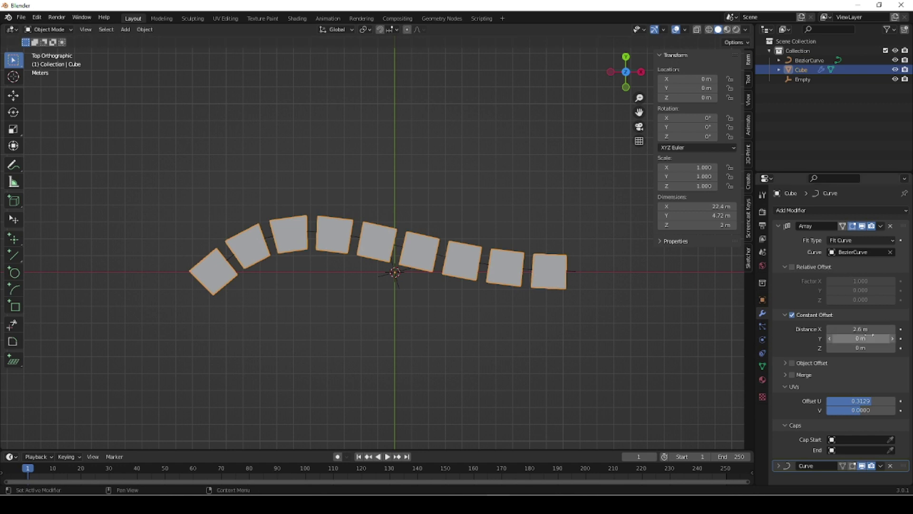
pyautogui.moveTo(861, 329); pyautogui.dragTo(845, 329)
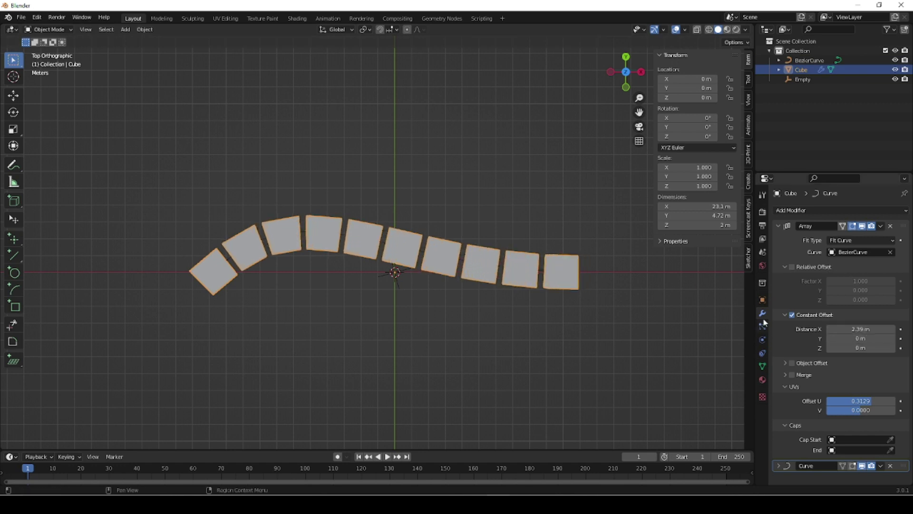
# - Select the Bézier curve and move it along Y to about 7.48 m to test how the array deforms
pyautogui.click(541, 274)
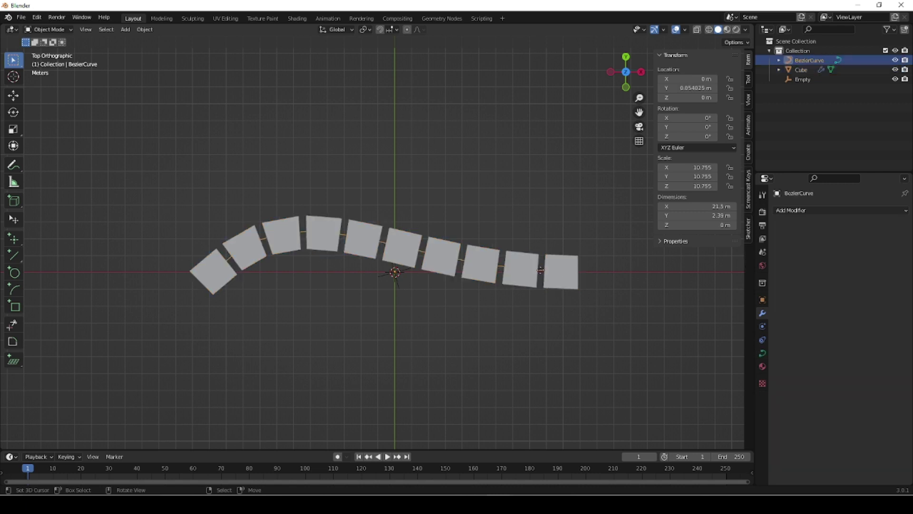
pyautogui.press('g')
pyautogui.press('y')
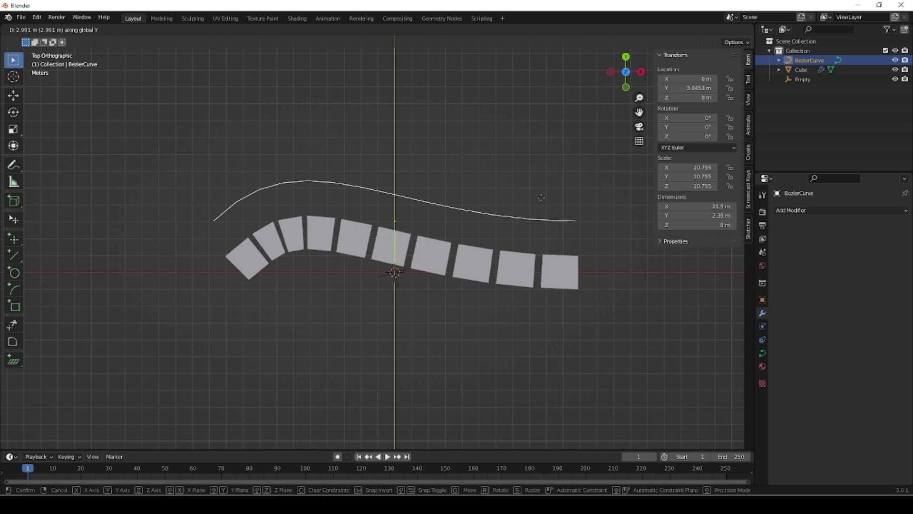
pyautogui.click(539, 145)
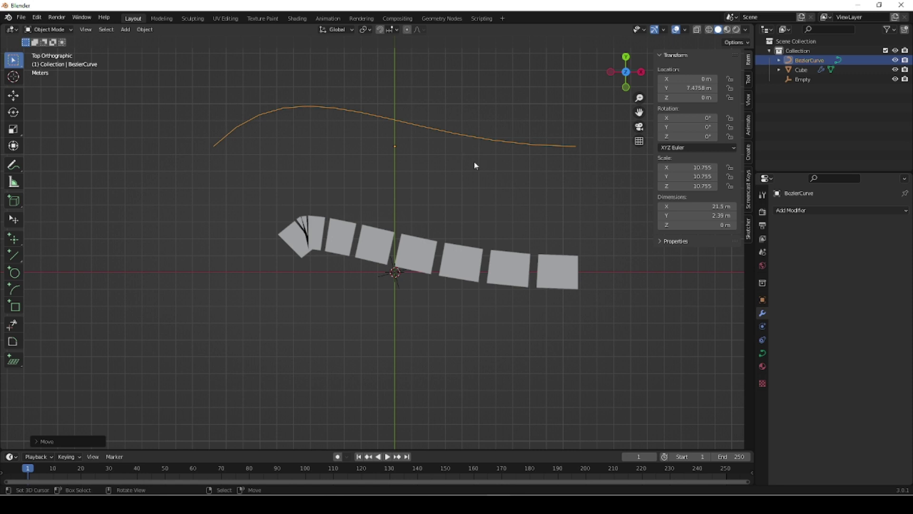
# - Move the Bézier curve farther from the cubes along Y, to about 17.81 m
pyautogui.scroll(-3, 447, 177)
pyautogui.press('g')
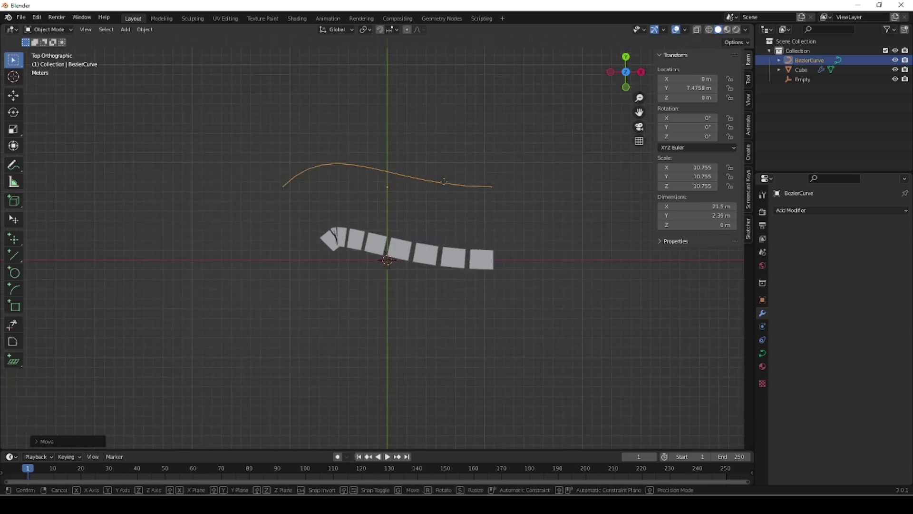
pyautogui.press('y')
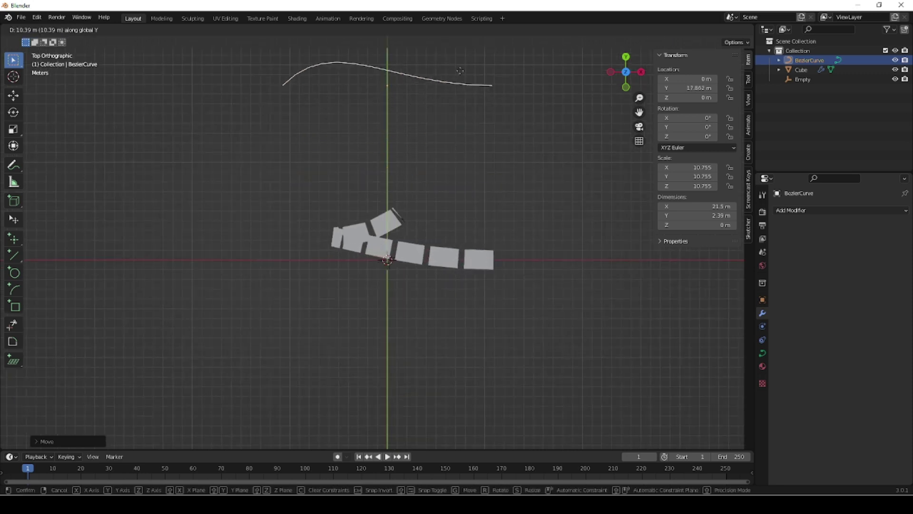
pyautogui.click(460, 80)
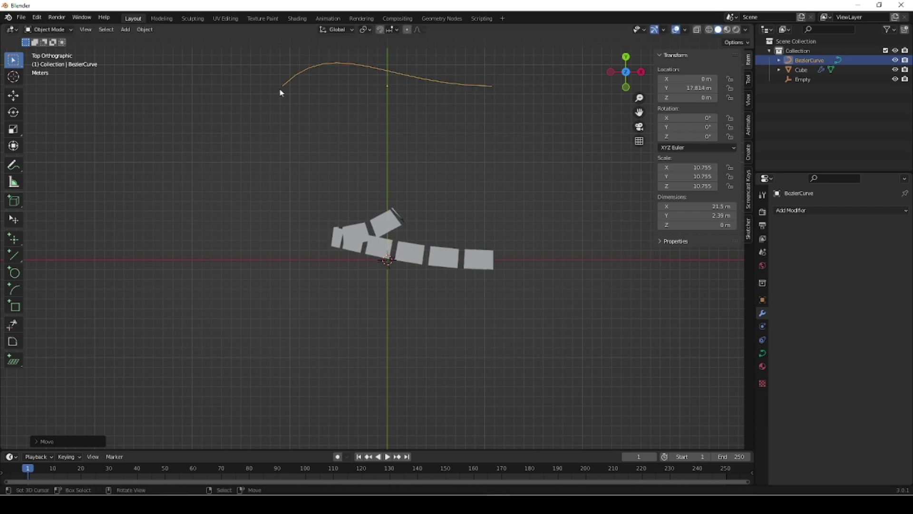
# - Move the Bézier curve back onto the cubes along Y, to about -0.18 m
pyautogui.moveTo(420, 339); pyautogui.dragTo(402, 320, button='middle')
pyautogui.press('g')
pyautogui.press('y')
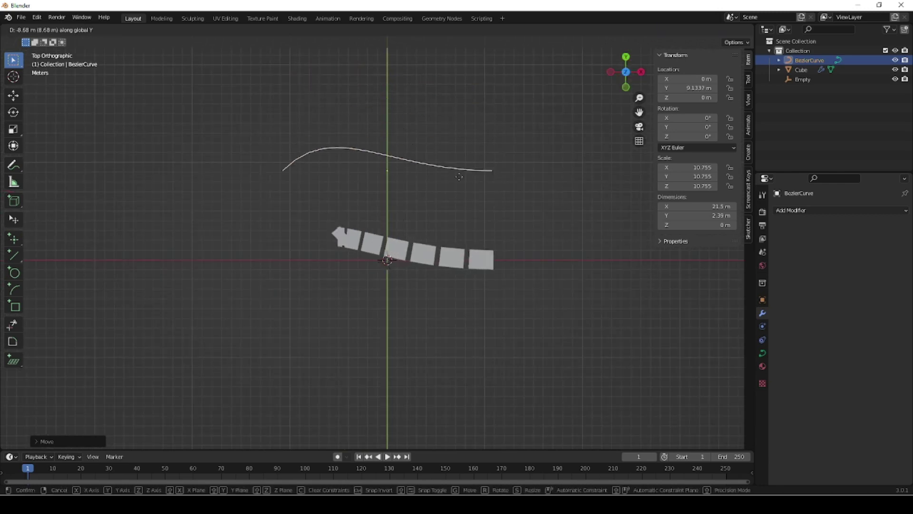
pyautogui.click(465, 252)
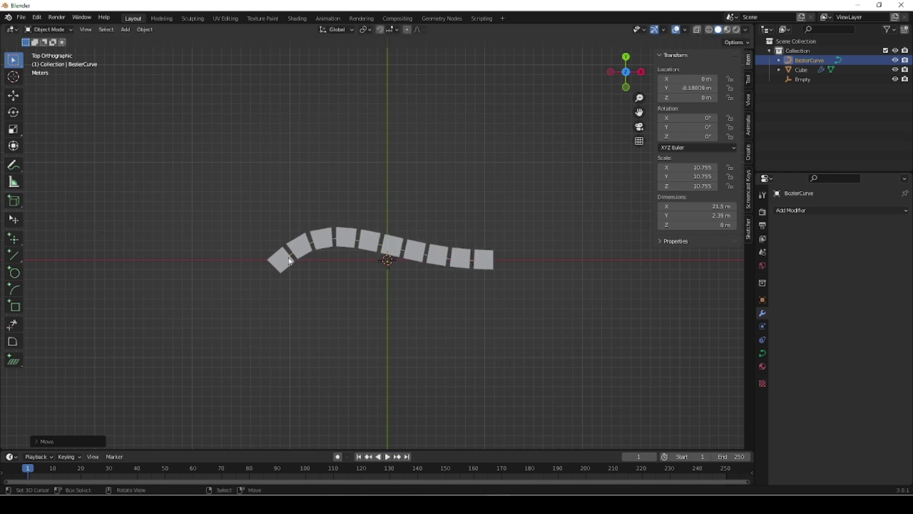
# - In Edit Mode, move the Bézier curve's start control point farther out along negative X and slightly toward negative Y to lengthen the curve
pyautogui.press('Tab')
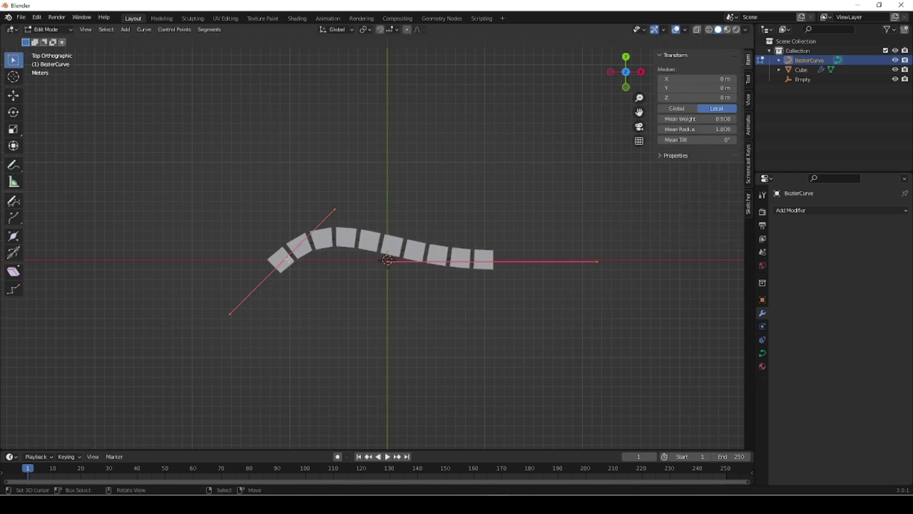
pyautogui.click(284, 261)
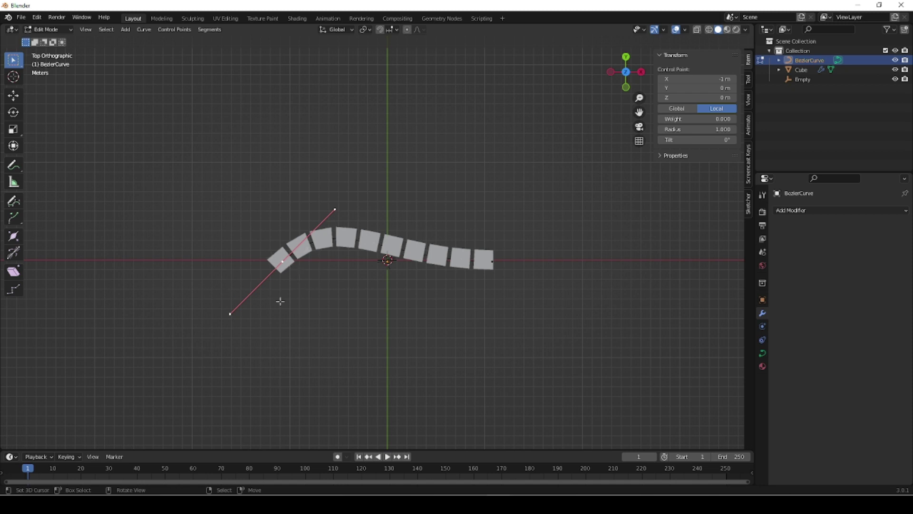
pyautogui.press('g')
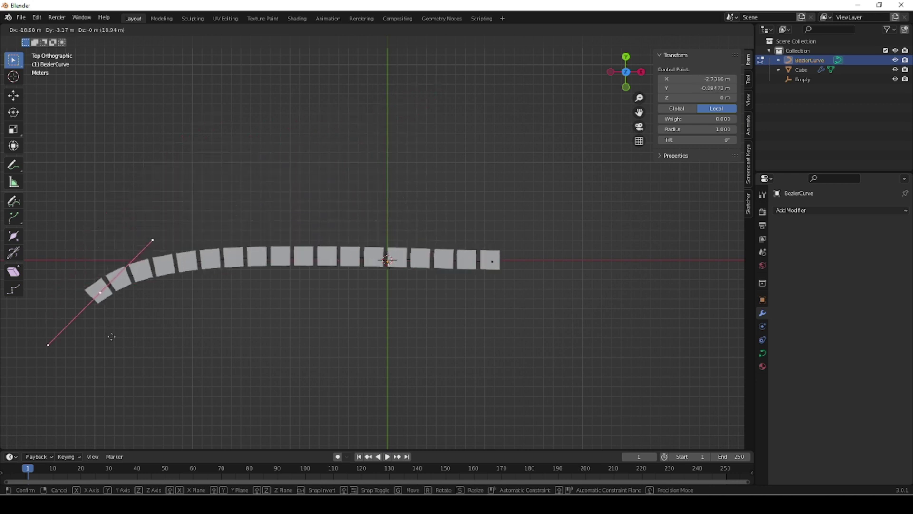
pyautogui.click(114, 361)
# - Move the start point's inner handle to about X 0.026 m, Y -0.624 m in local coordinates, and return to Object Mode
pyautogui.click(164, 263)
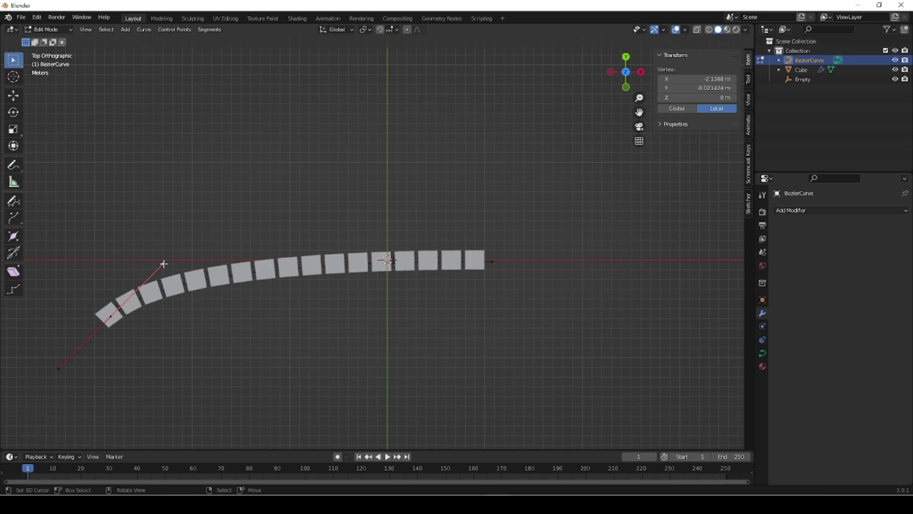
pyautogui.press('g')
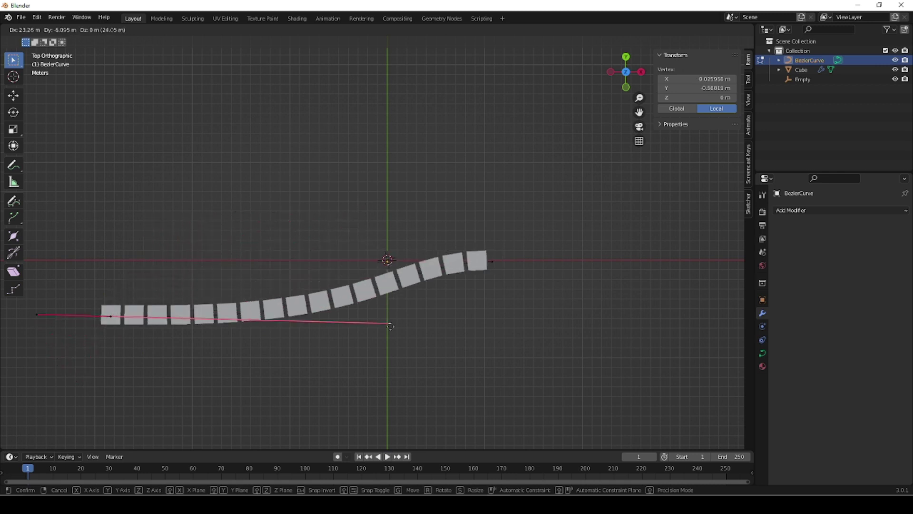
pyautogui.click(405, 323)
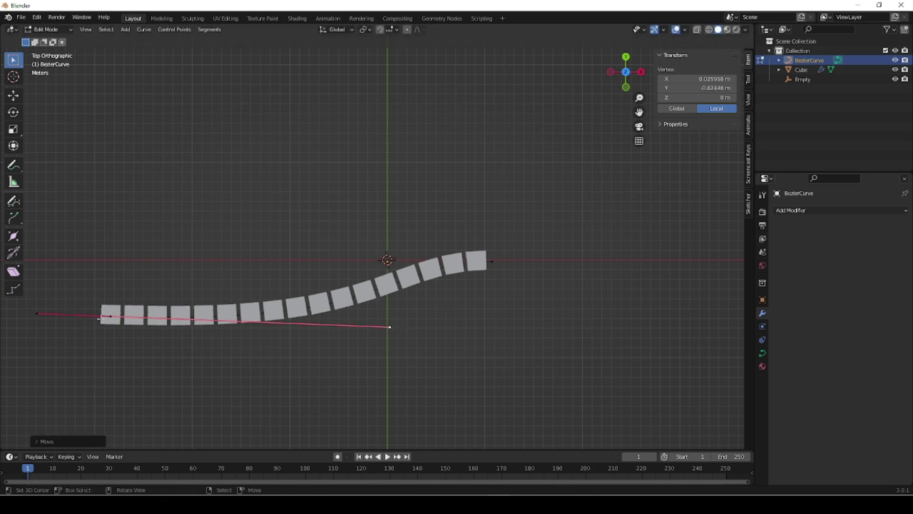
pyautogui.press('Tab')
# - Select the arrayed cube and remove its Curve modifier
pyautogui.rightClick(328, 320)
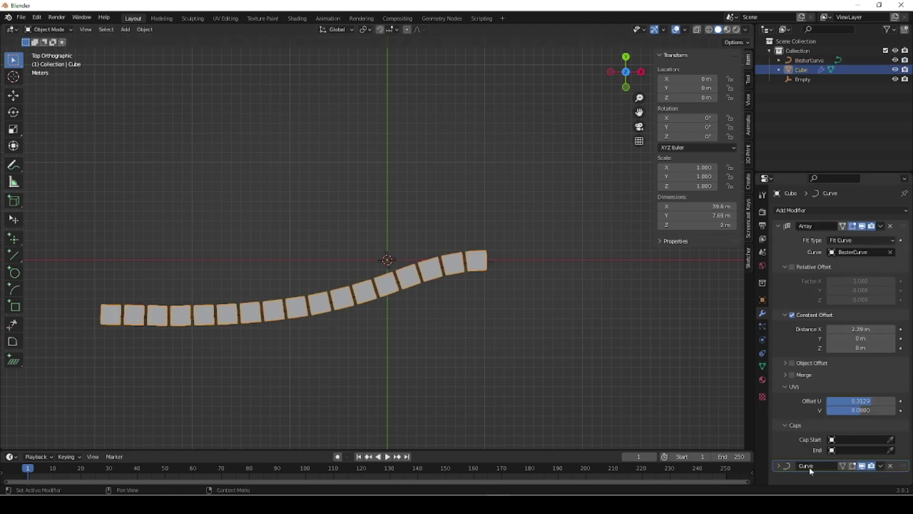
pyautogui.click(890, 465)
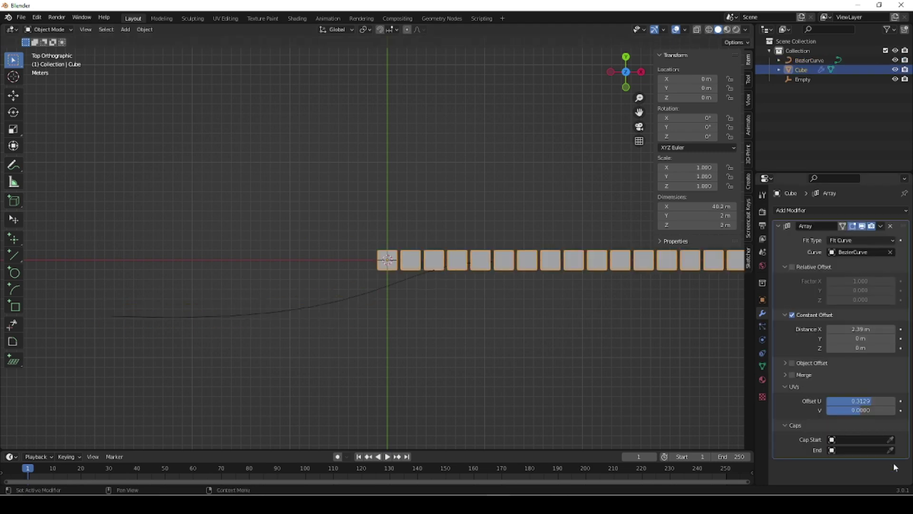
# - Open the list of modifiers that can be added to the arrayed cube
pyautogui.scroll(-4, 295, 315)
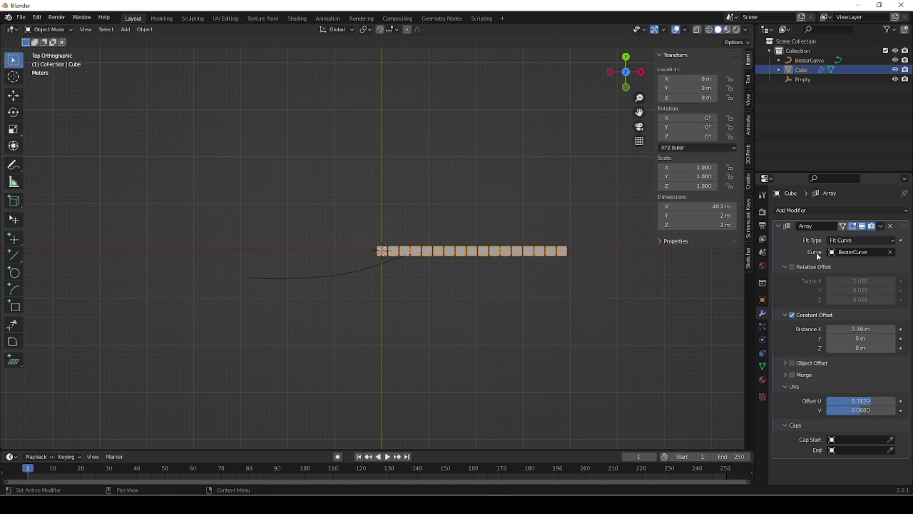
pyautogui.click(903, 212)
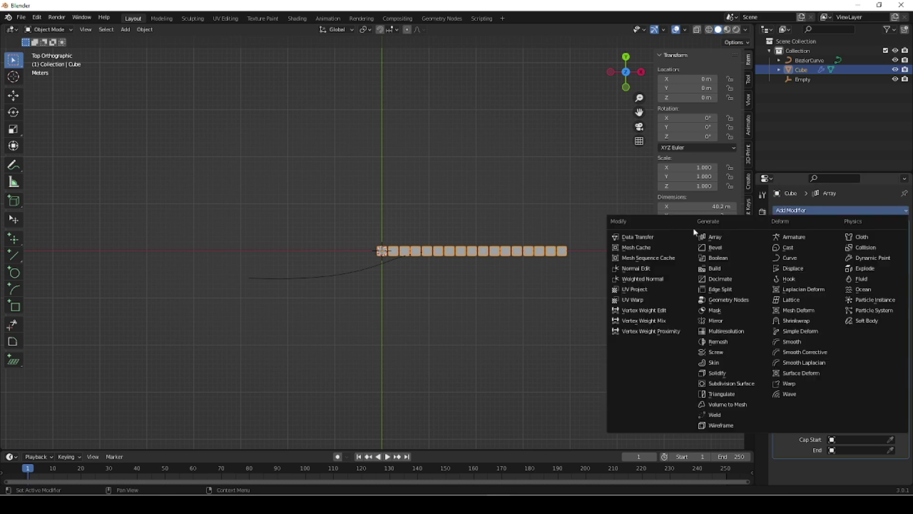